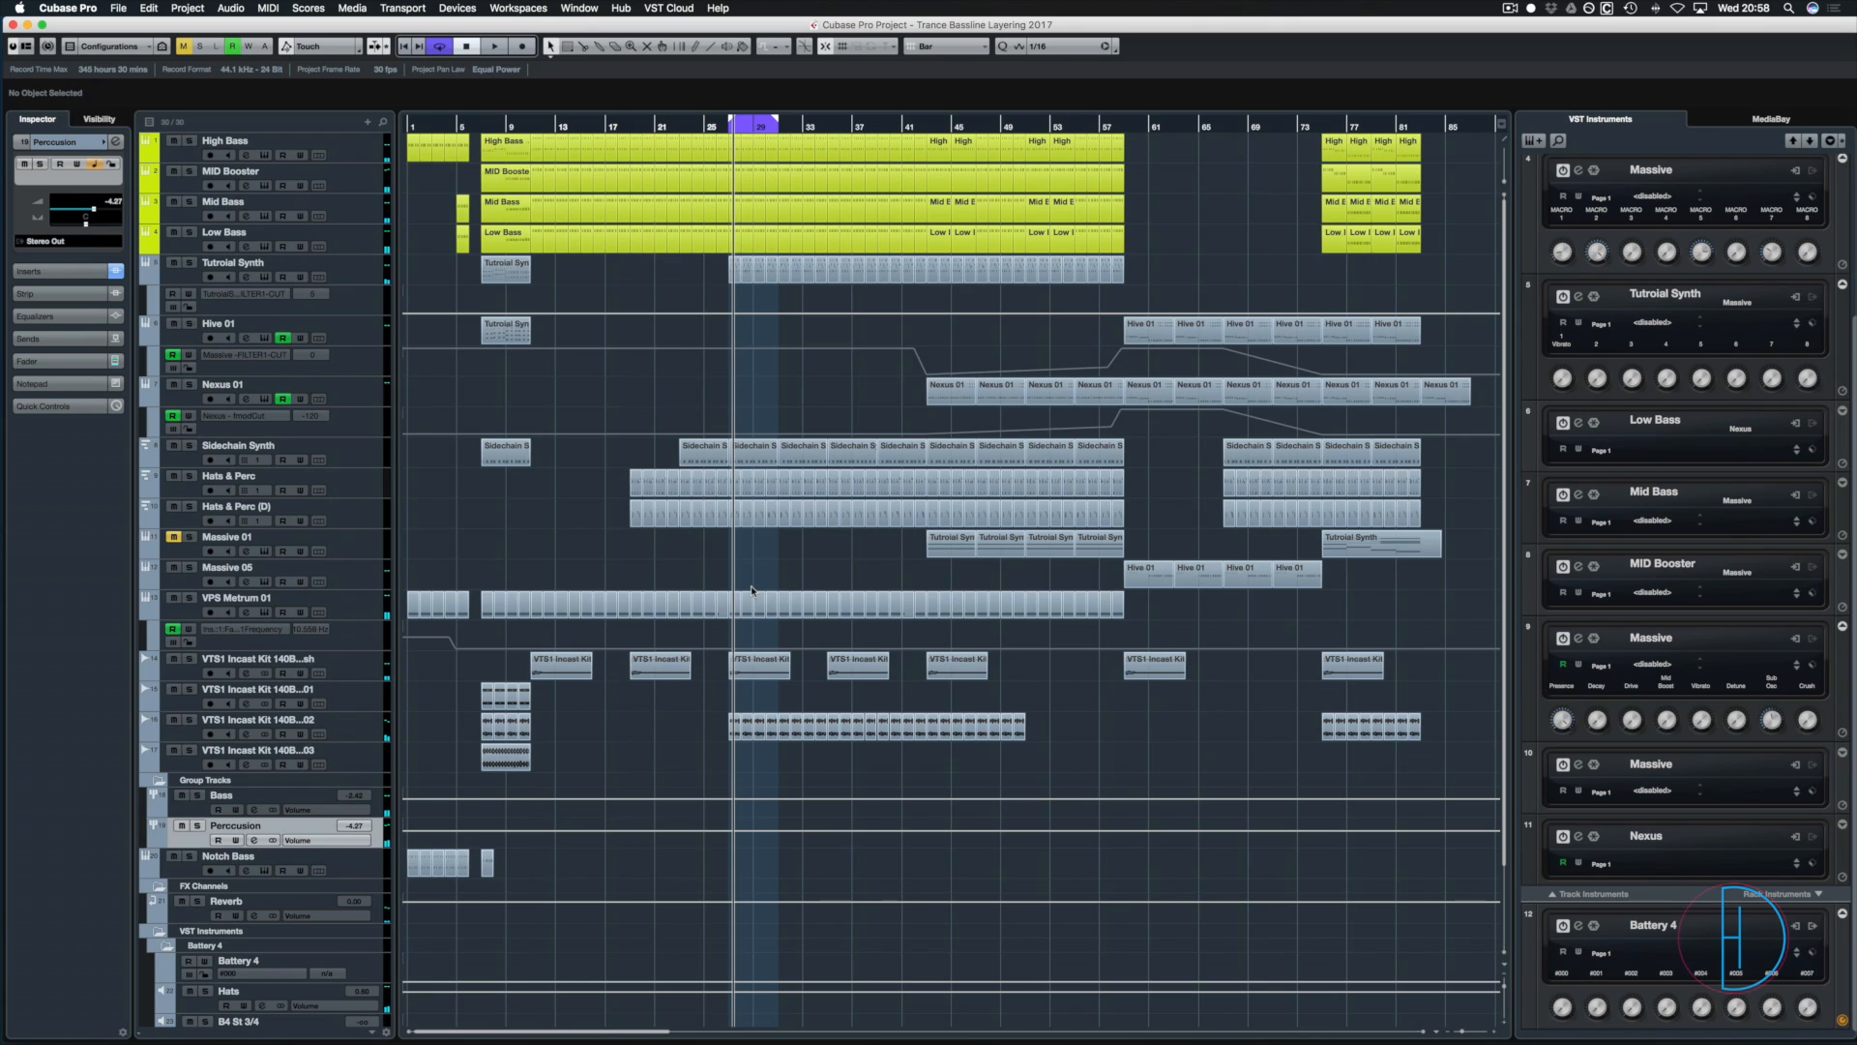
# - Return the playhead to the left locator and examine the VTS1 Incast Kit loop clips at bar 7
pyautogui.press('KP_1')
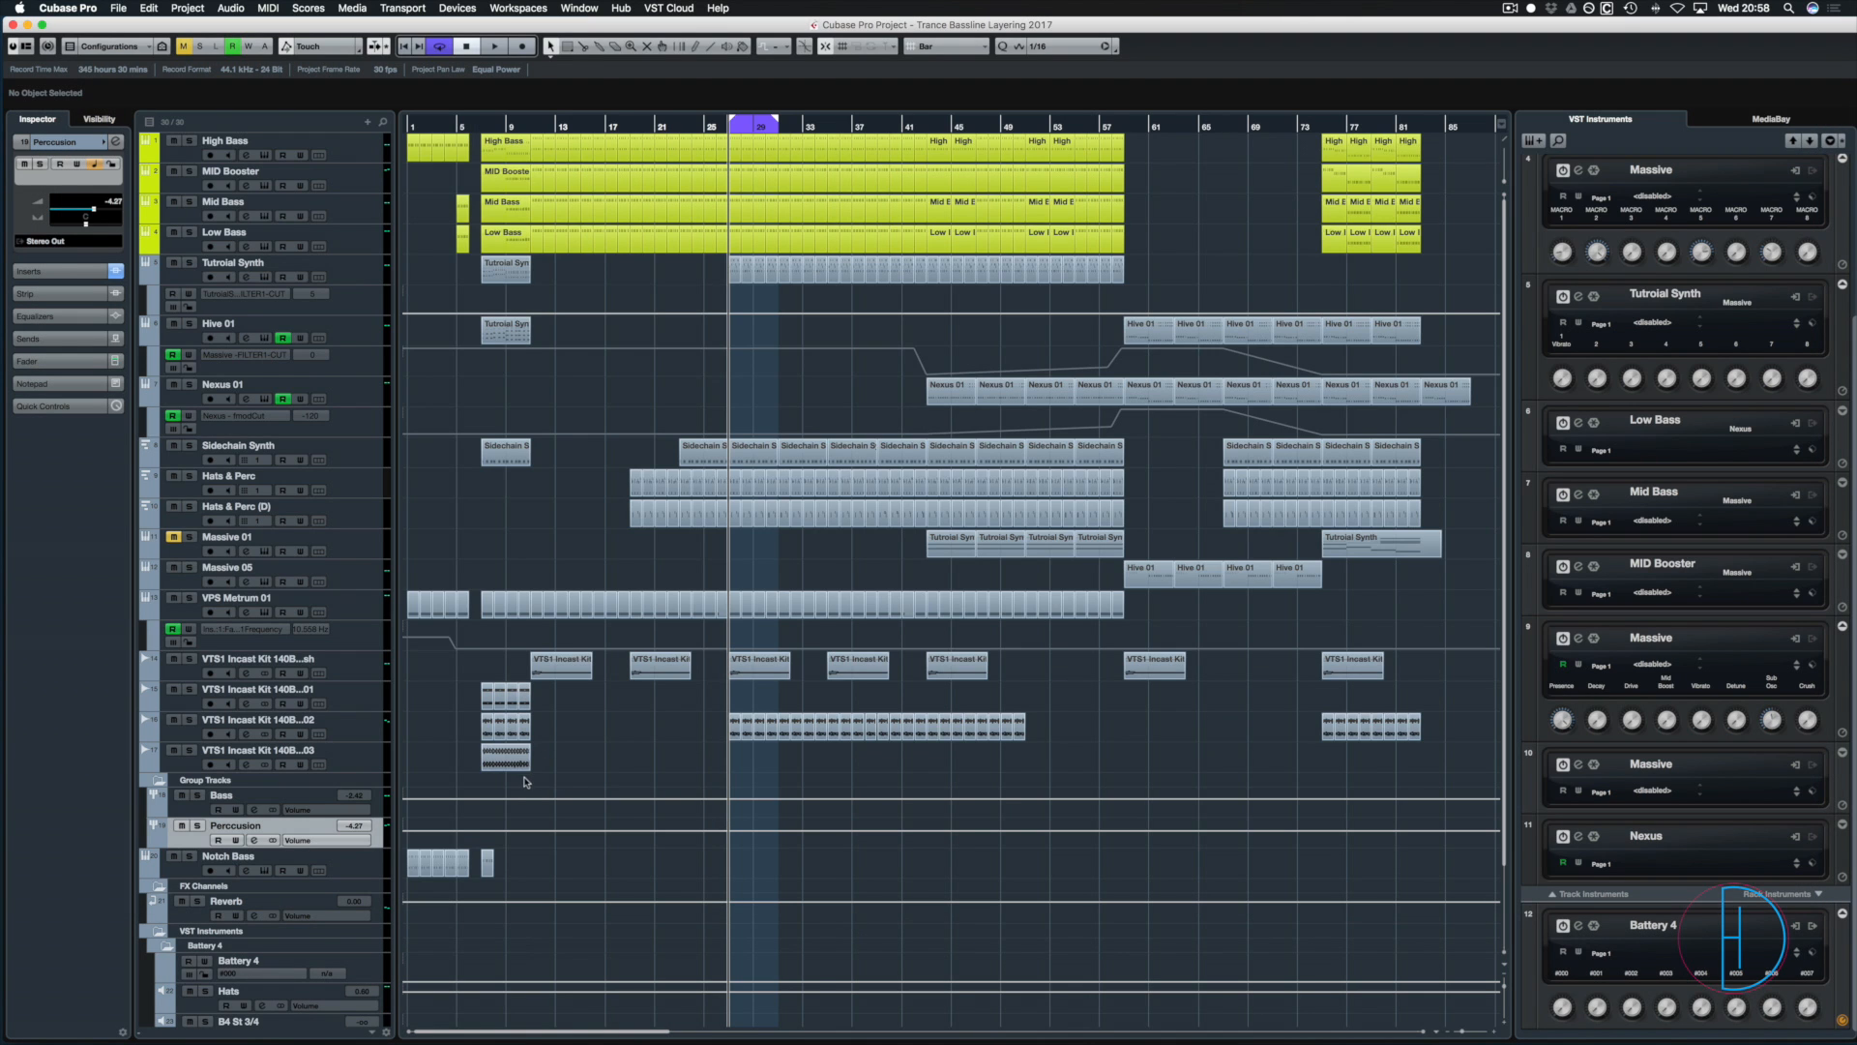
pyautogui.click(488, 690)
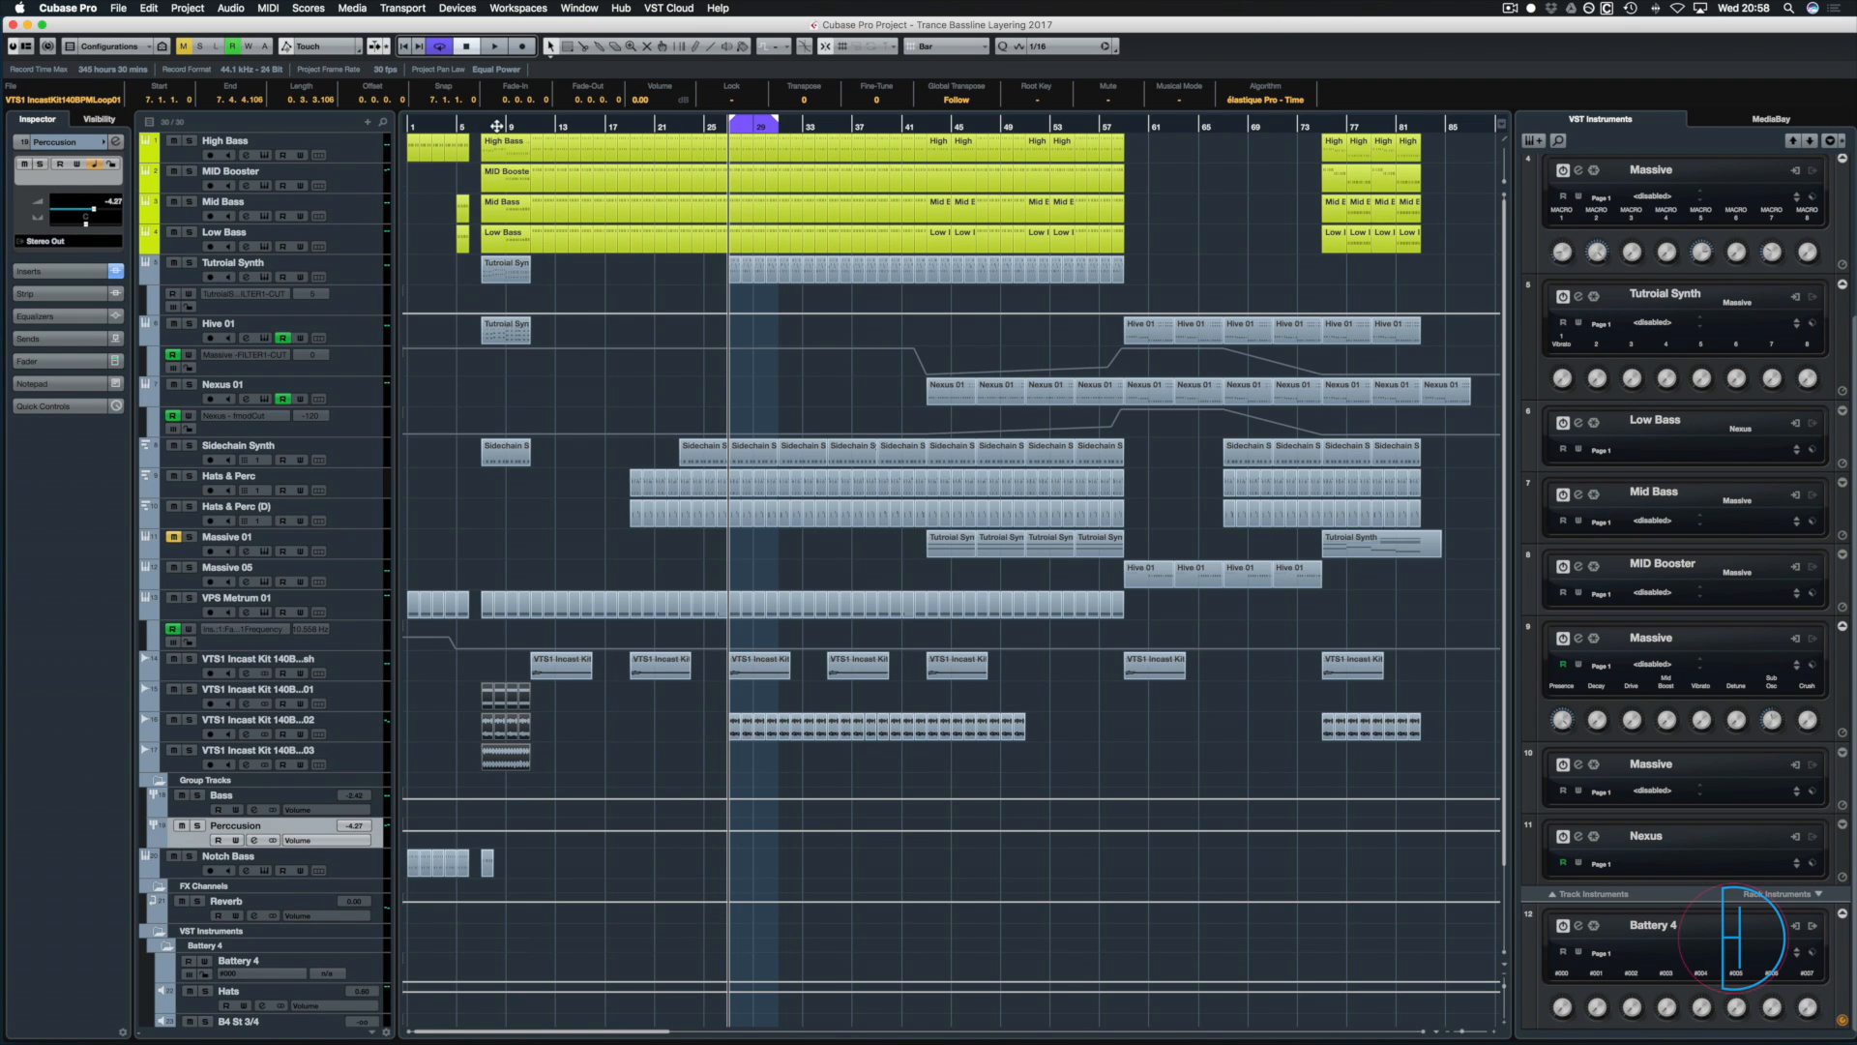
pyautogui.moveTo(546, 695); pyautogui.dragTo(452, 771)
pyautogui.click(649, 723)
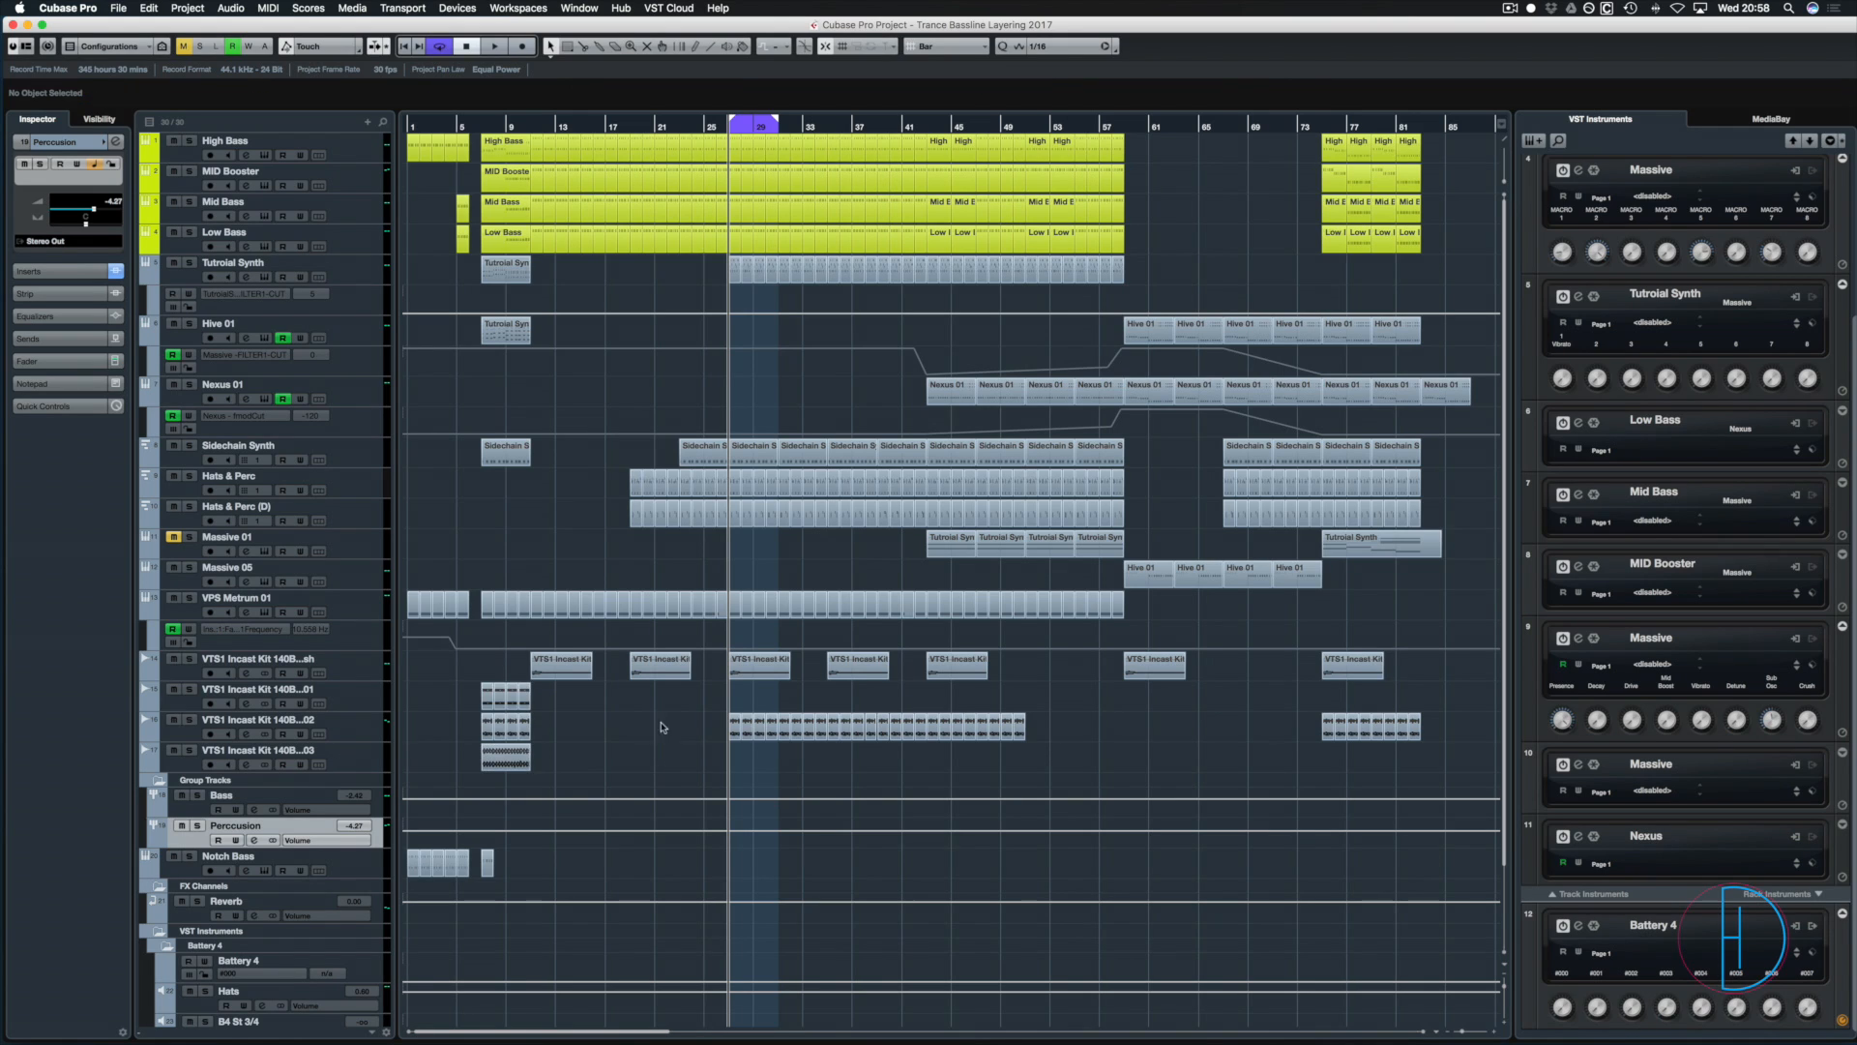
# - Select the bar 27 clip on the VTS1 Incast Kit loop 02 track, solo that track and play the cycle range
pyautogui.click(783, 732)
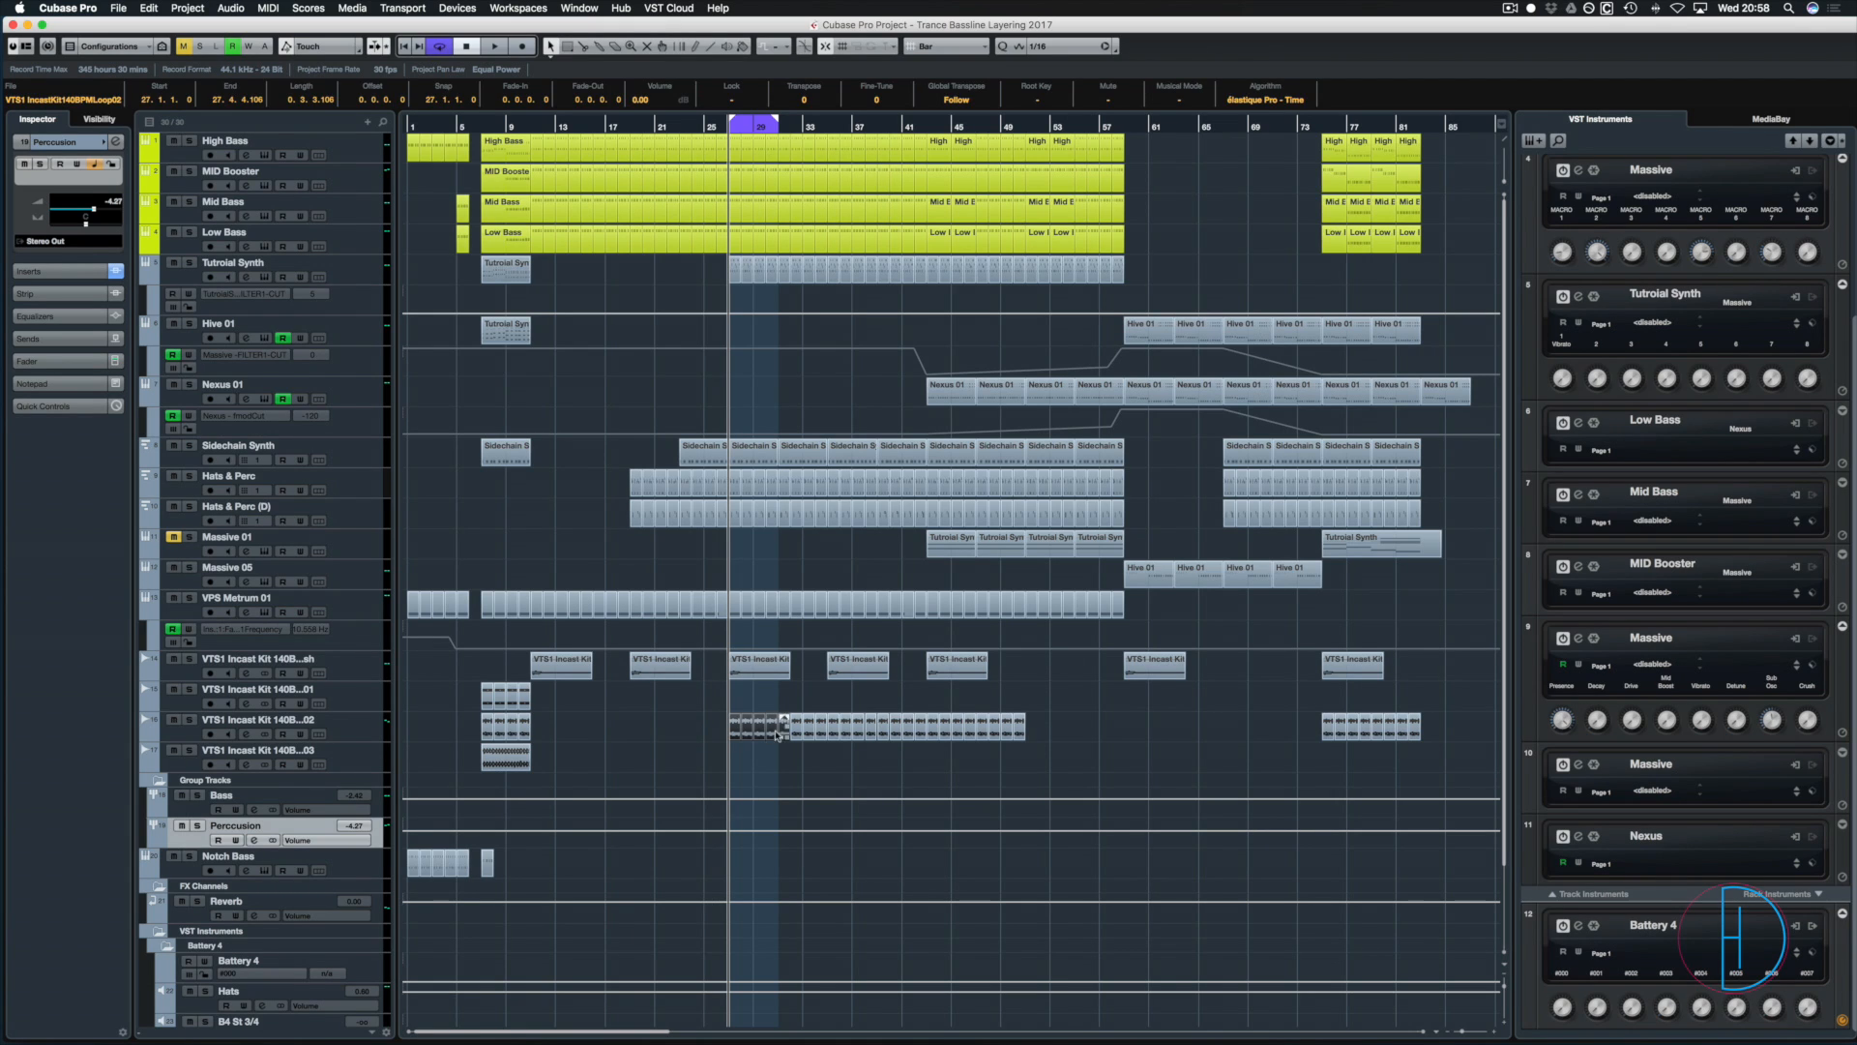
pyautogui.click(688, 716)
pyautogui.moveTo(771, 726); pyautogui.dragTo(772, 724)
pyautogui.click(192, 719)
pyautogui.press('space')
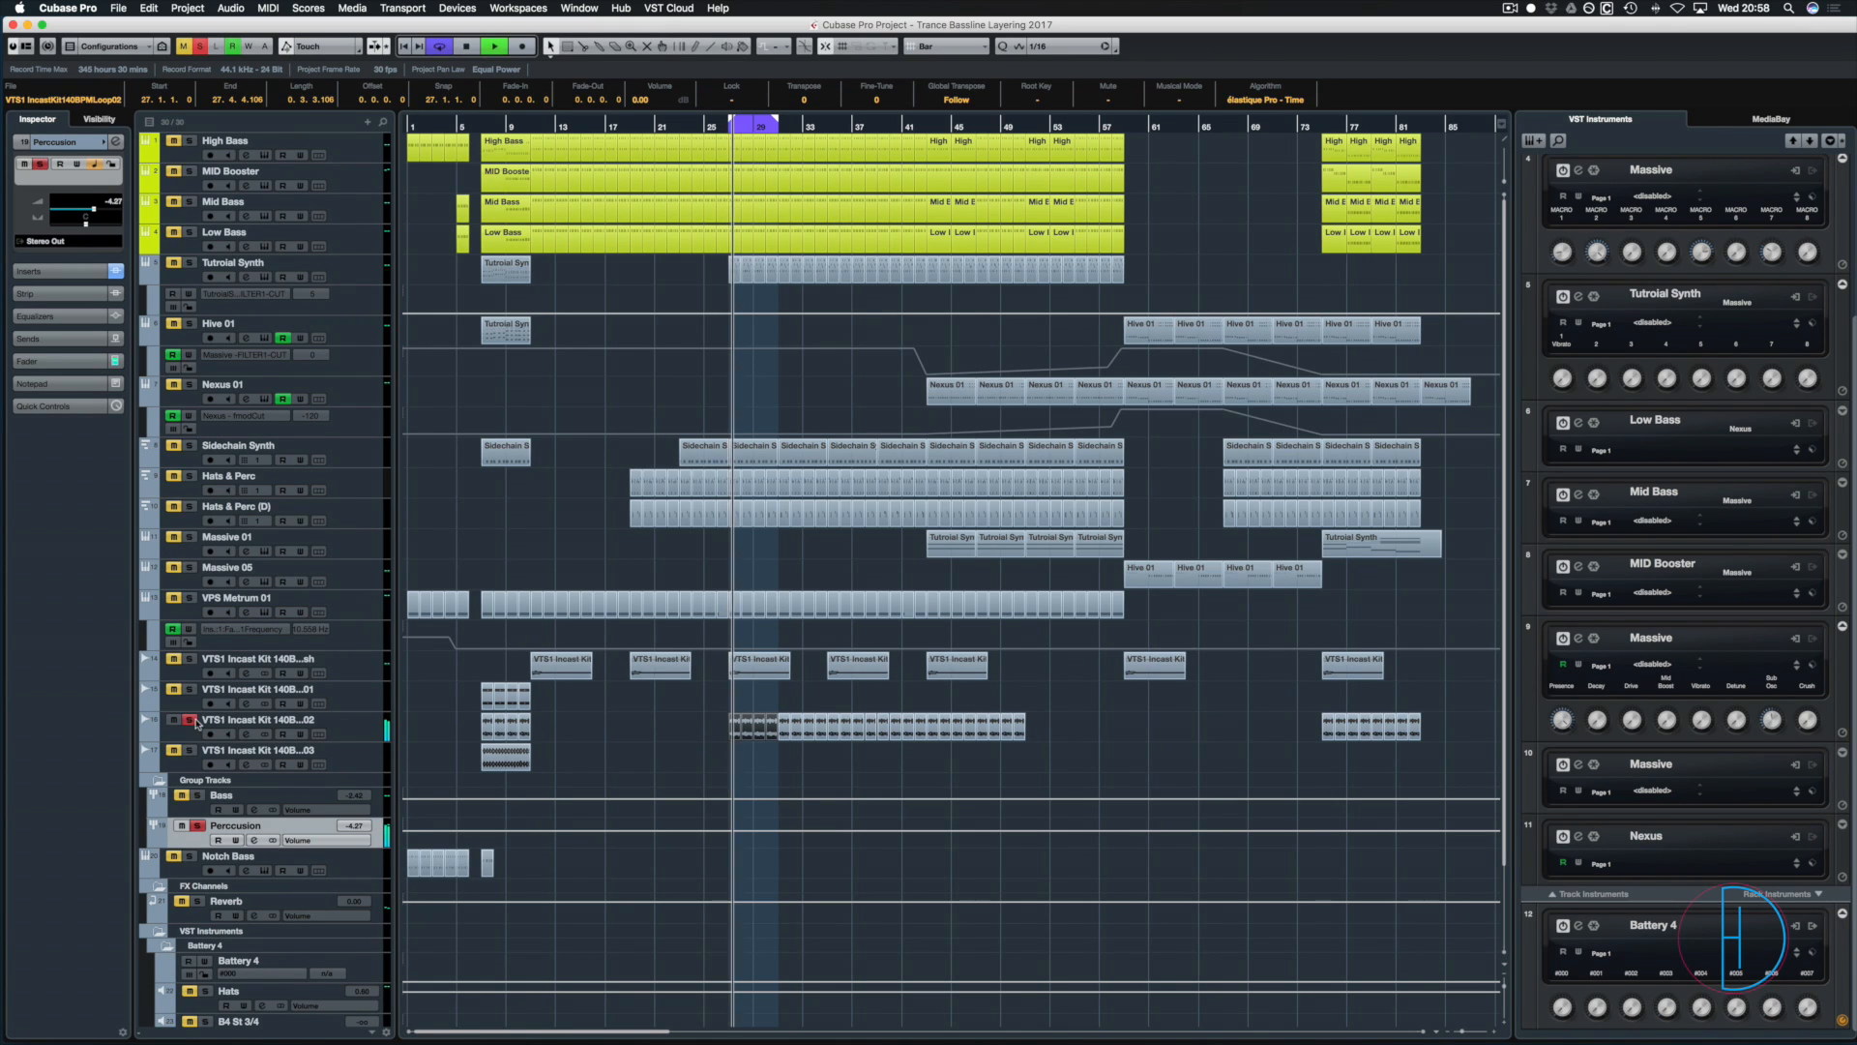
# - Open the MixConsole and compare the loop 02 channel's Flanger insert bypassed and active during playback
pyautogui.press('F3')
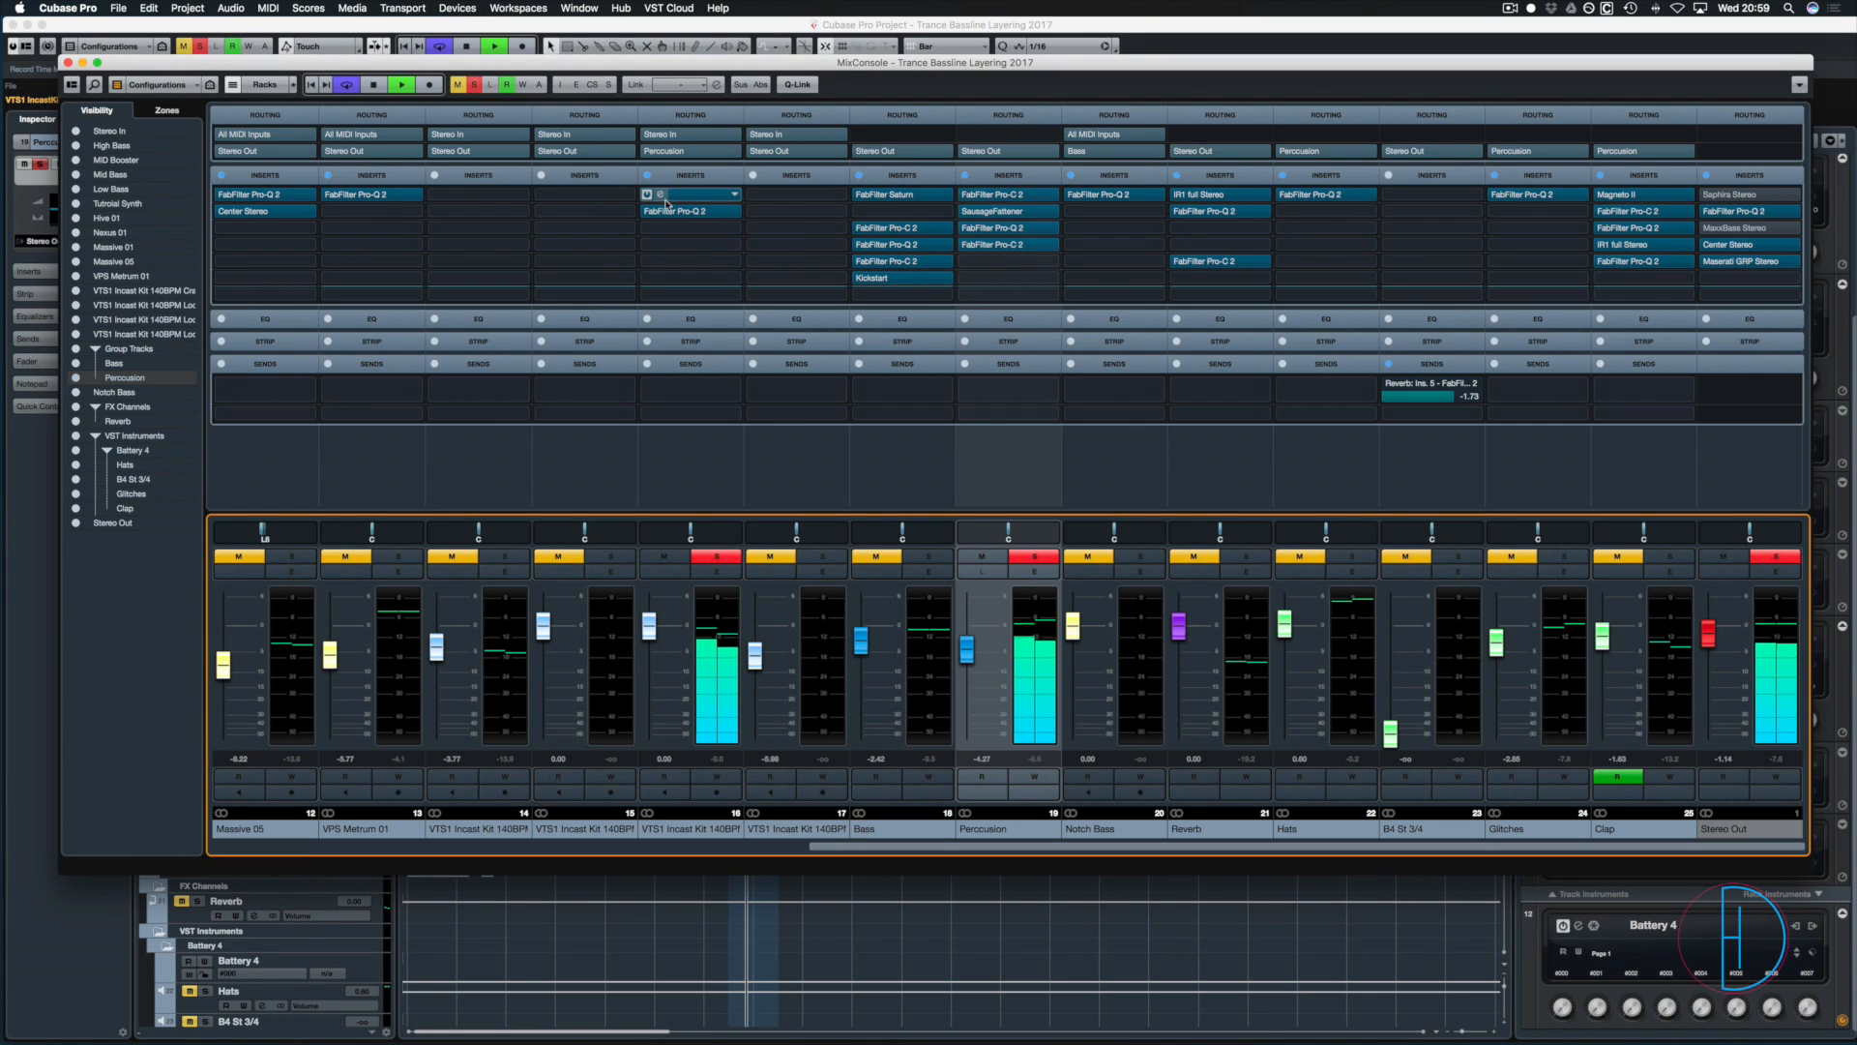
pyautogui.click(662, 197)
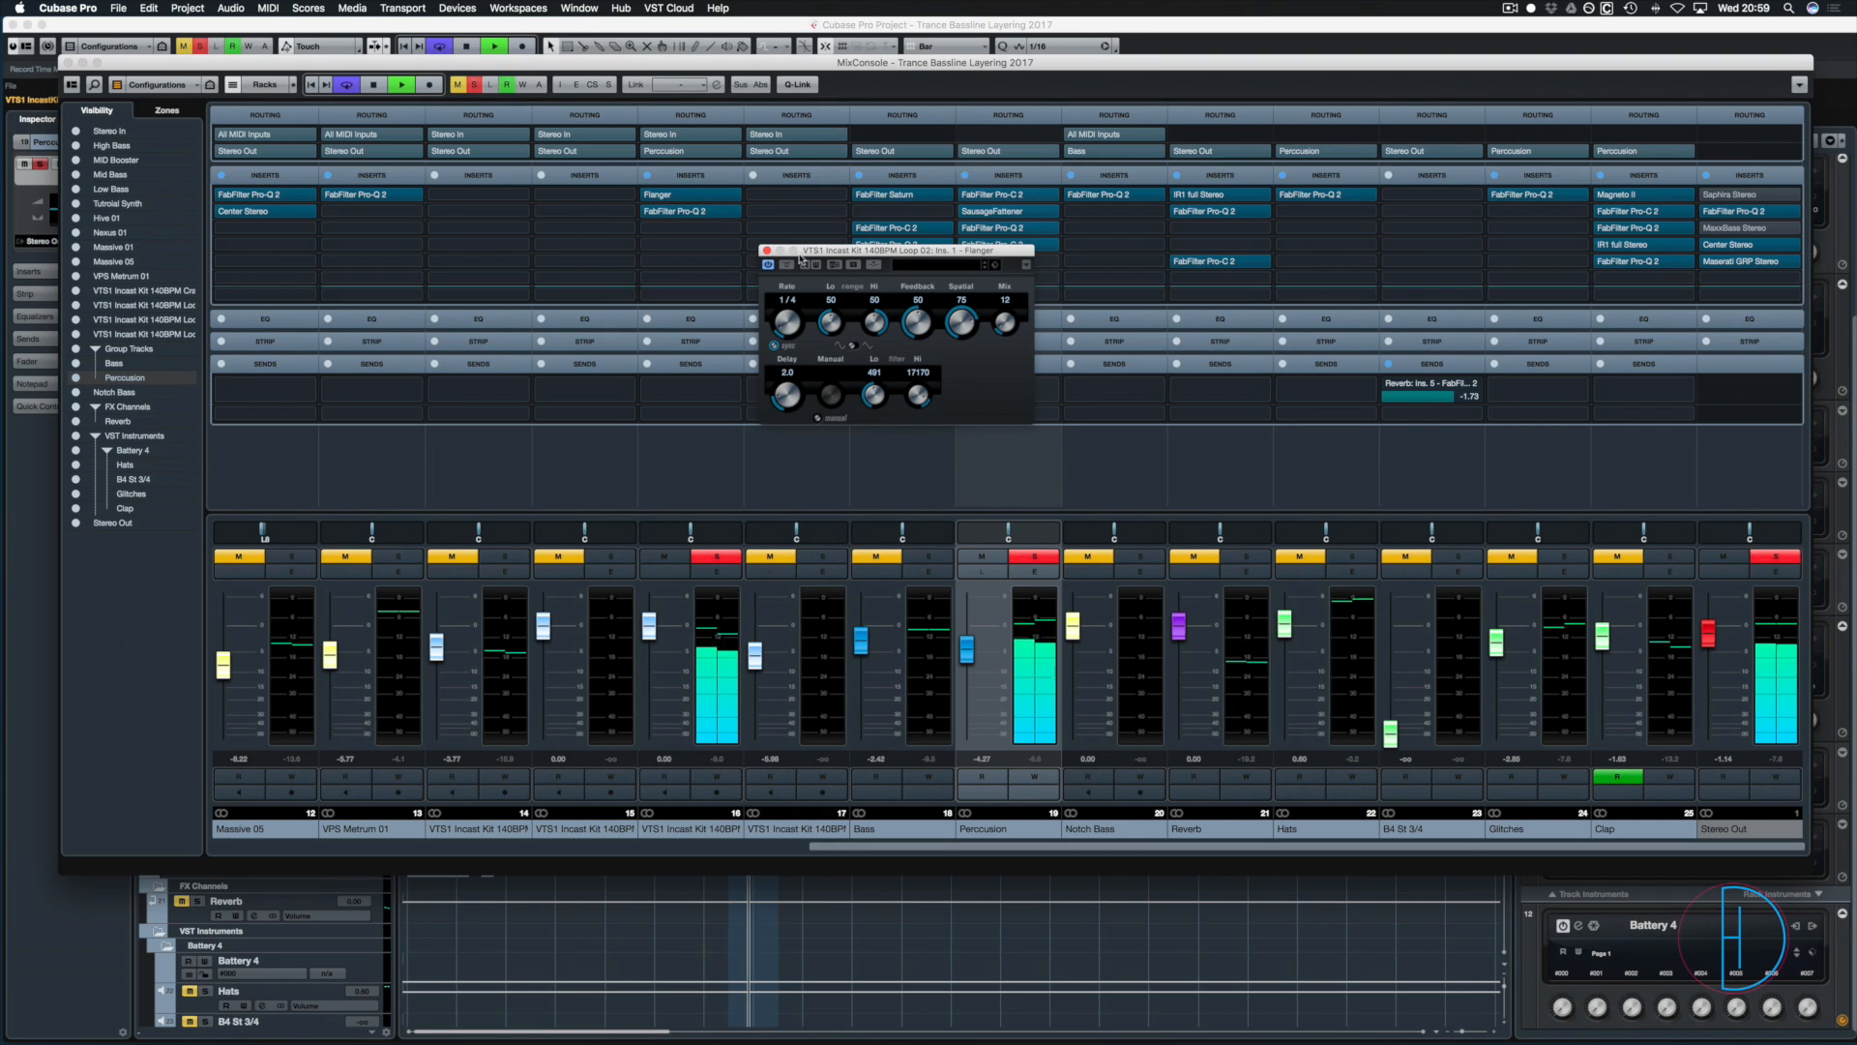
pyautogui.click(787, 265)
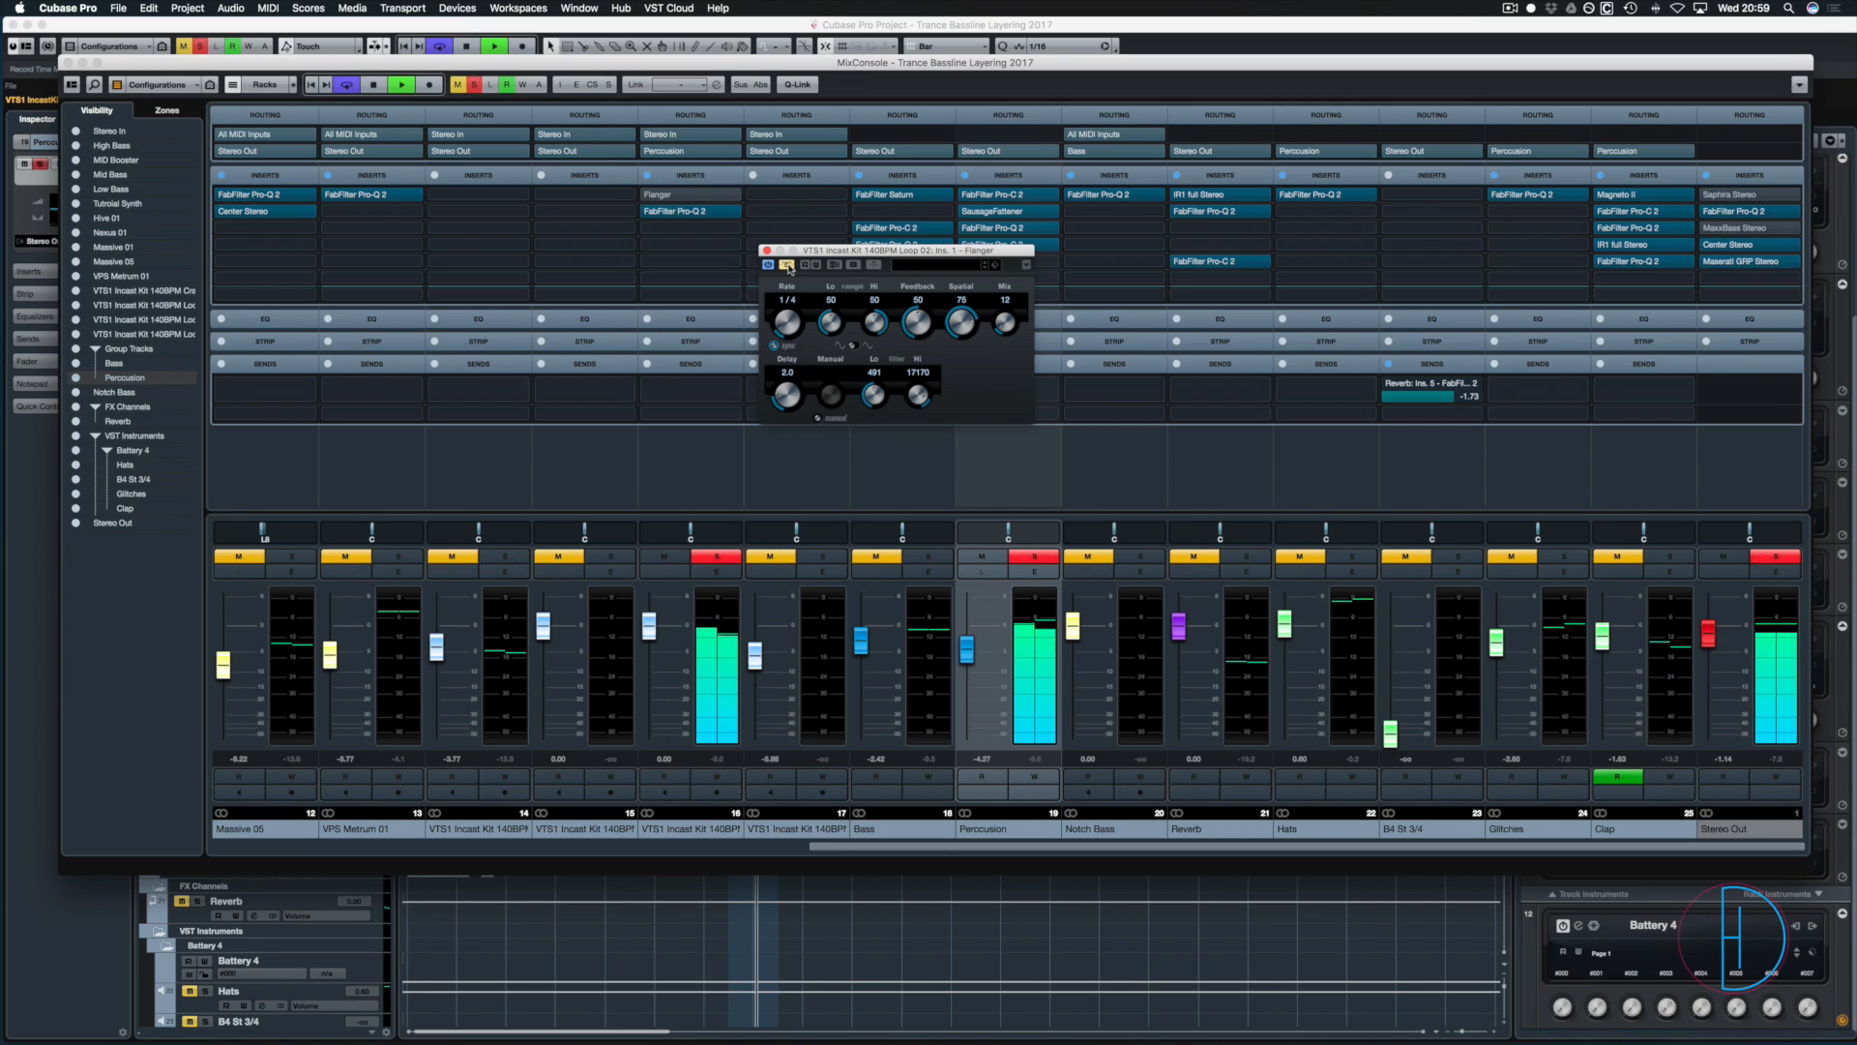
pyautogui.click(787, 265)
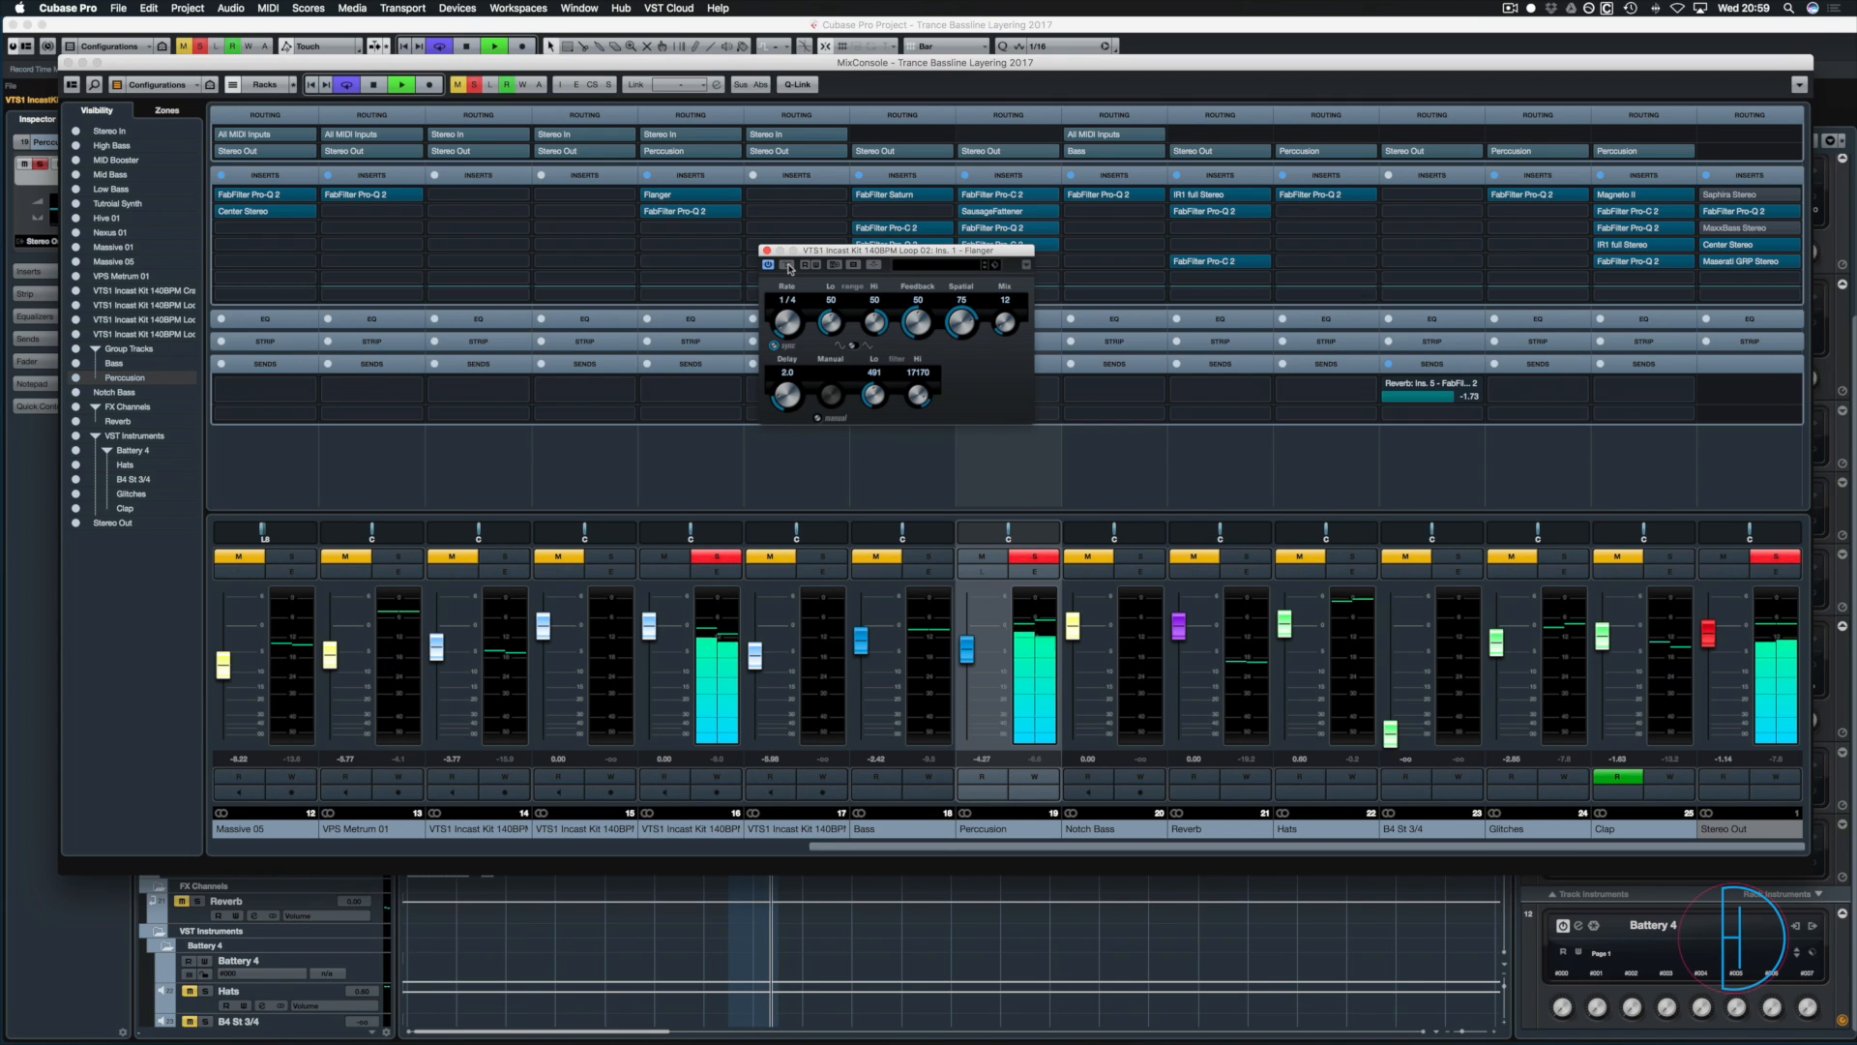
pyautogui.press('space')
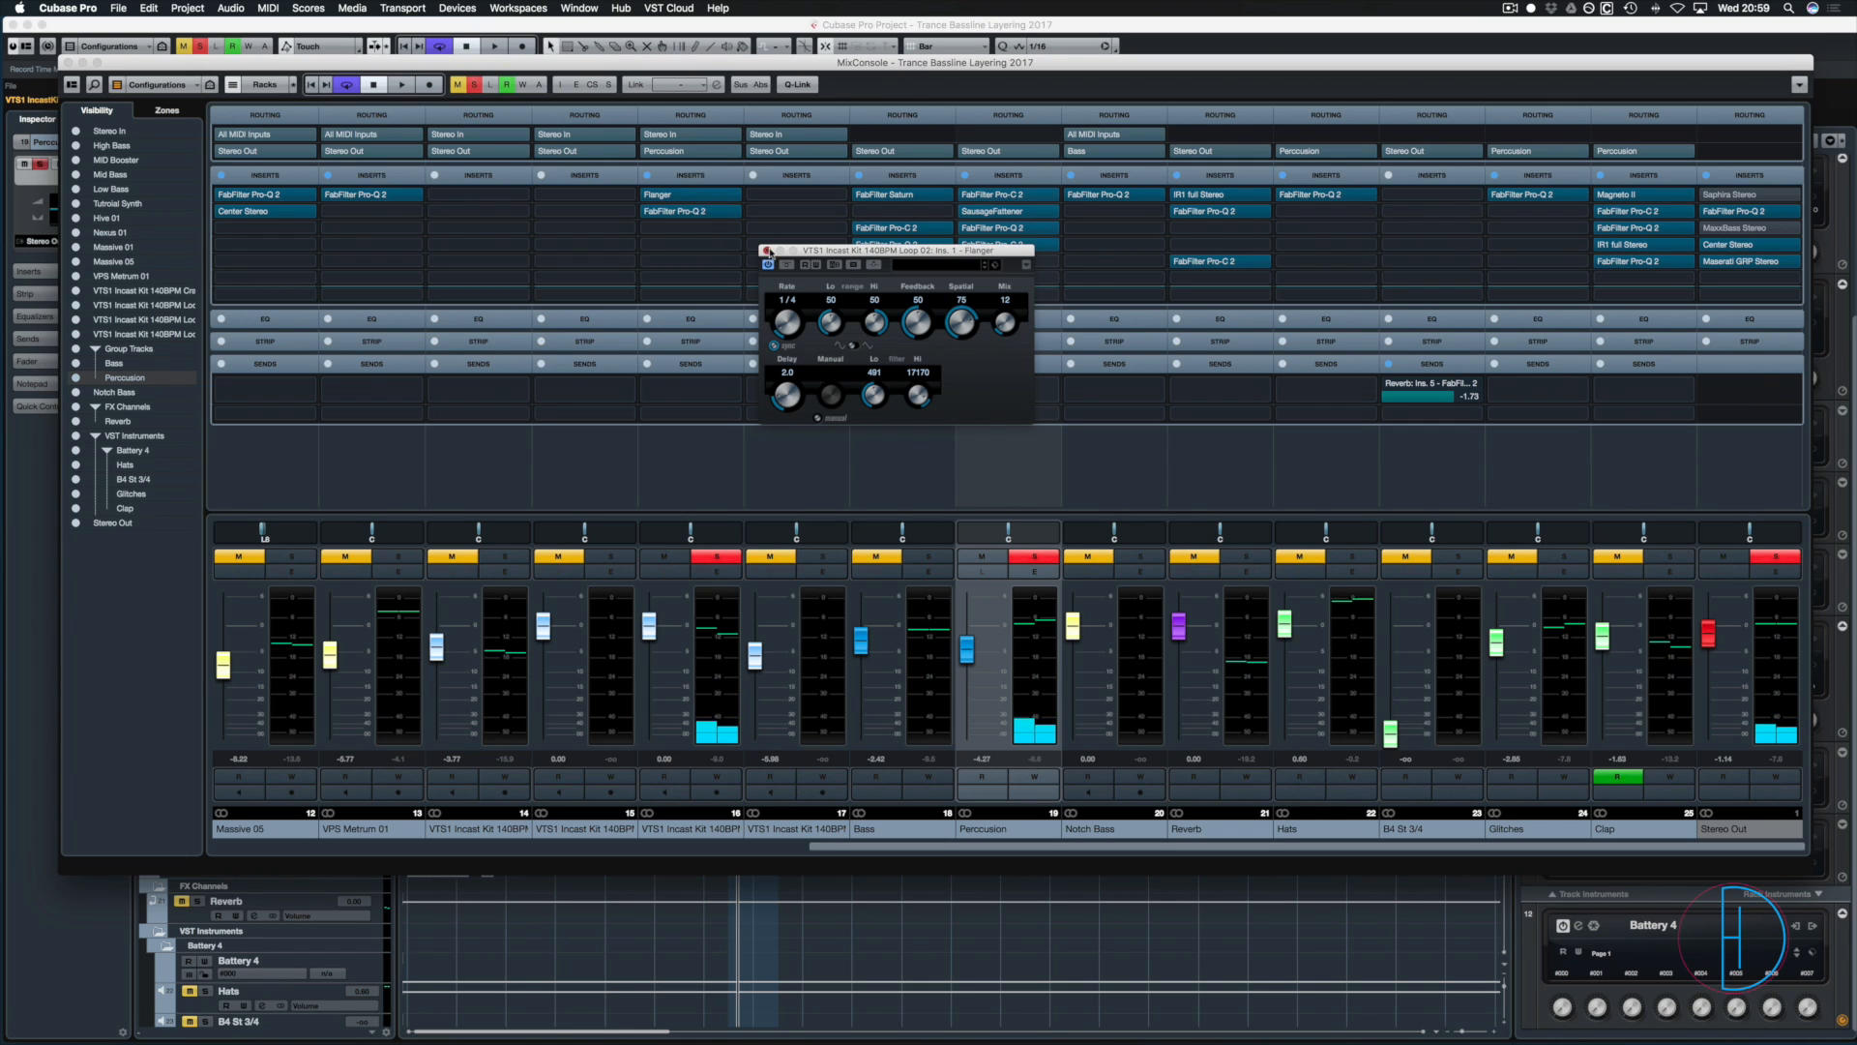
pyautogui.click(768, 250)
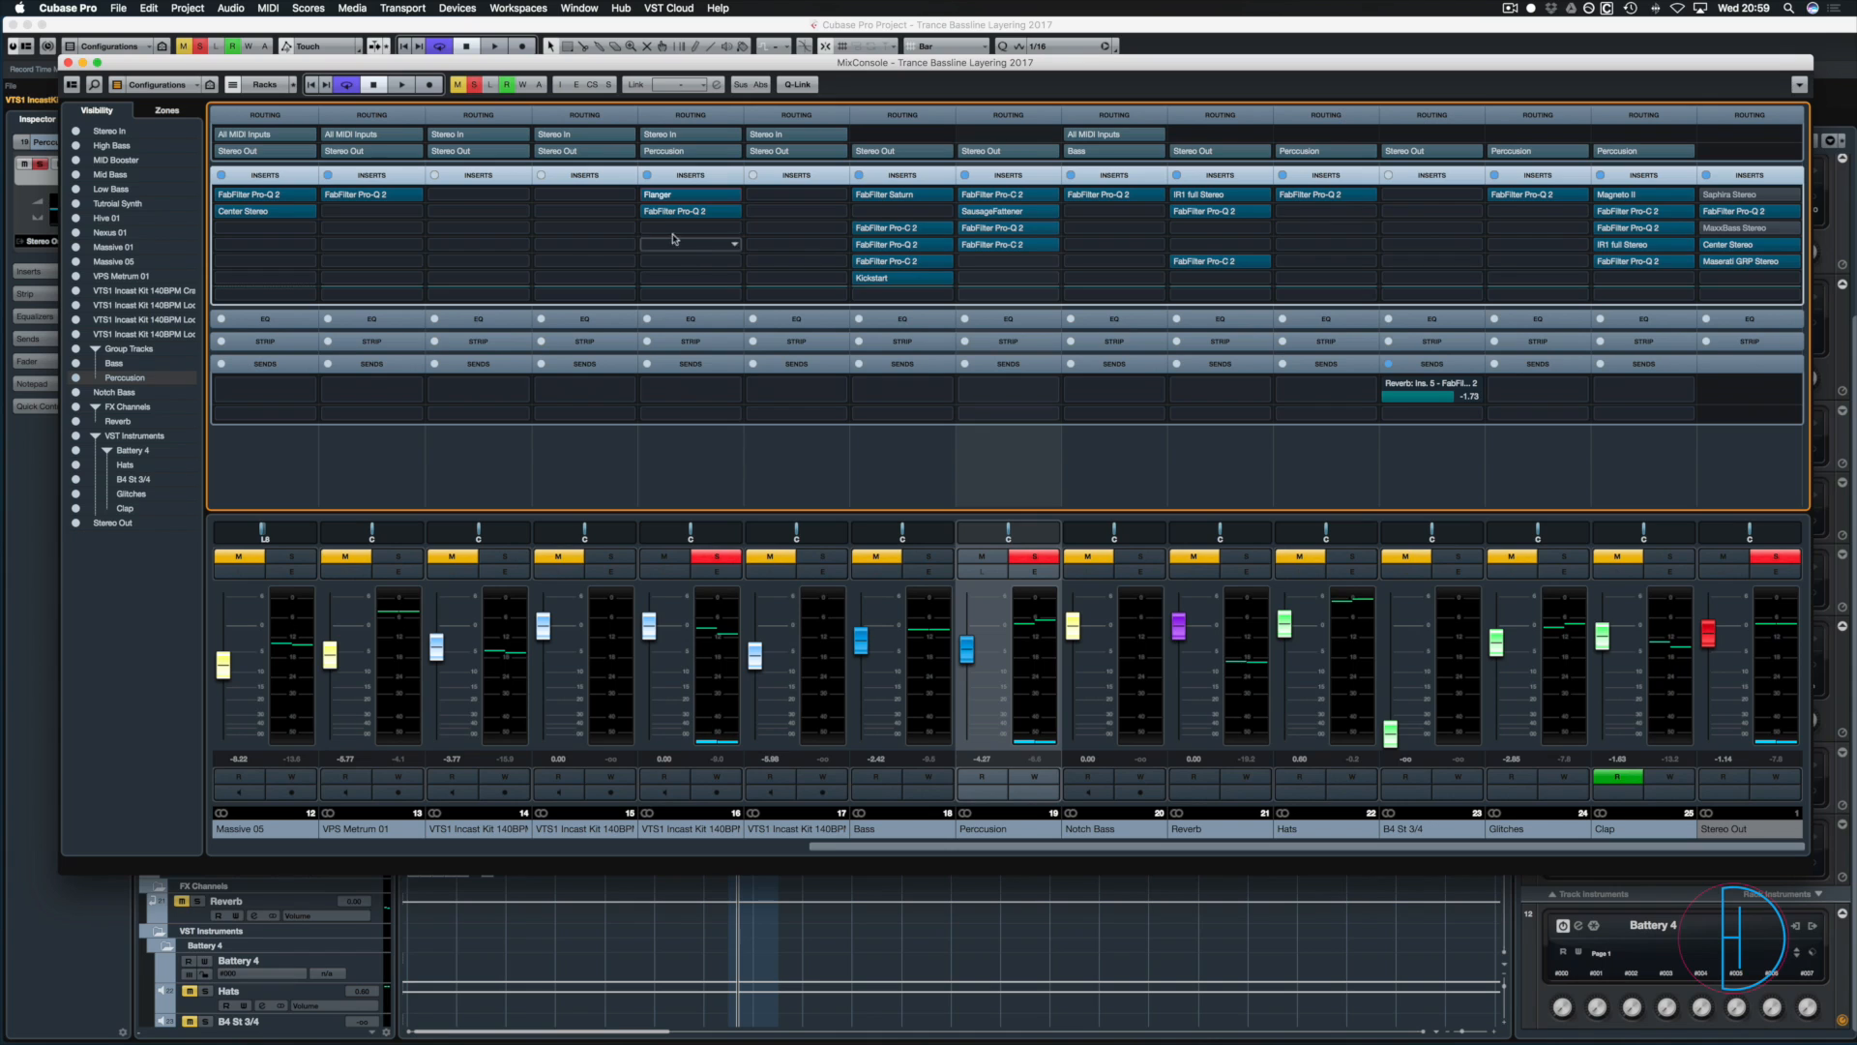
# - Examine the loop 02 channel's FabFilter Pro-Q 2, auditioning its high band alone and comparing the EQ bypassed and active
pyautogui.click(661, 213)
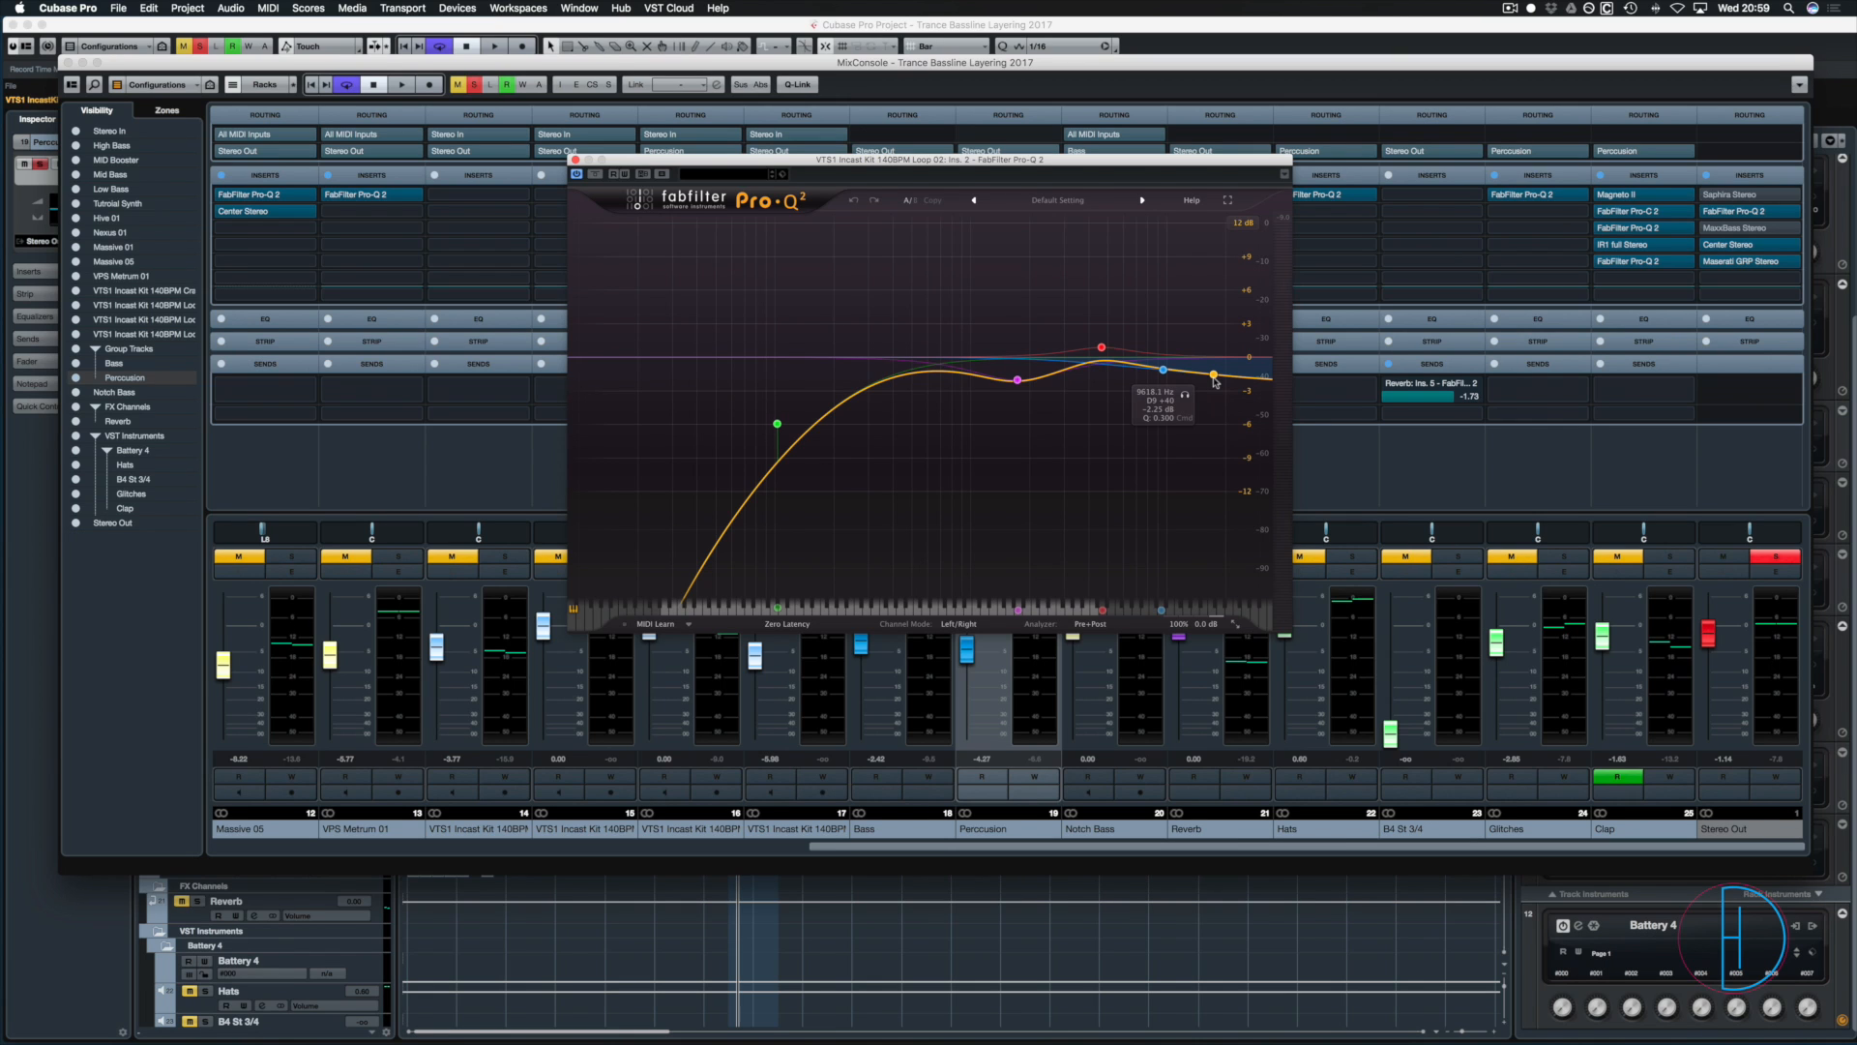
pyautogui.press('space')
pyautogui.click(1183, 396)
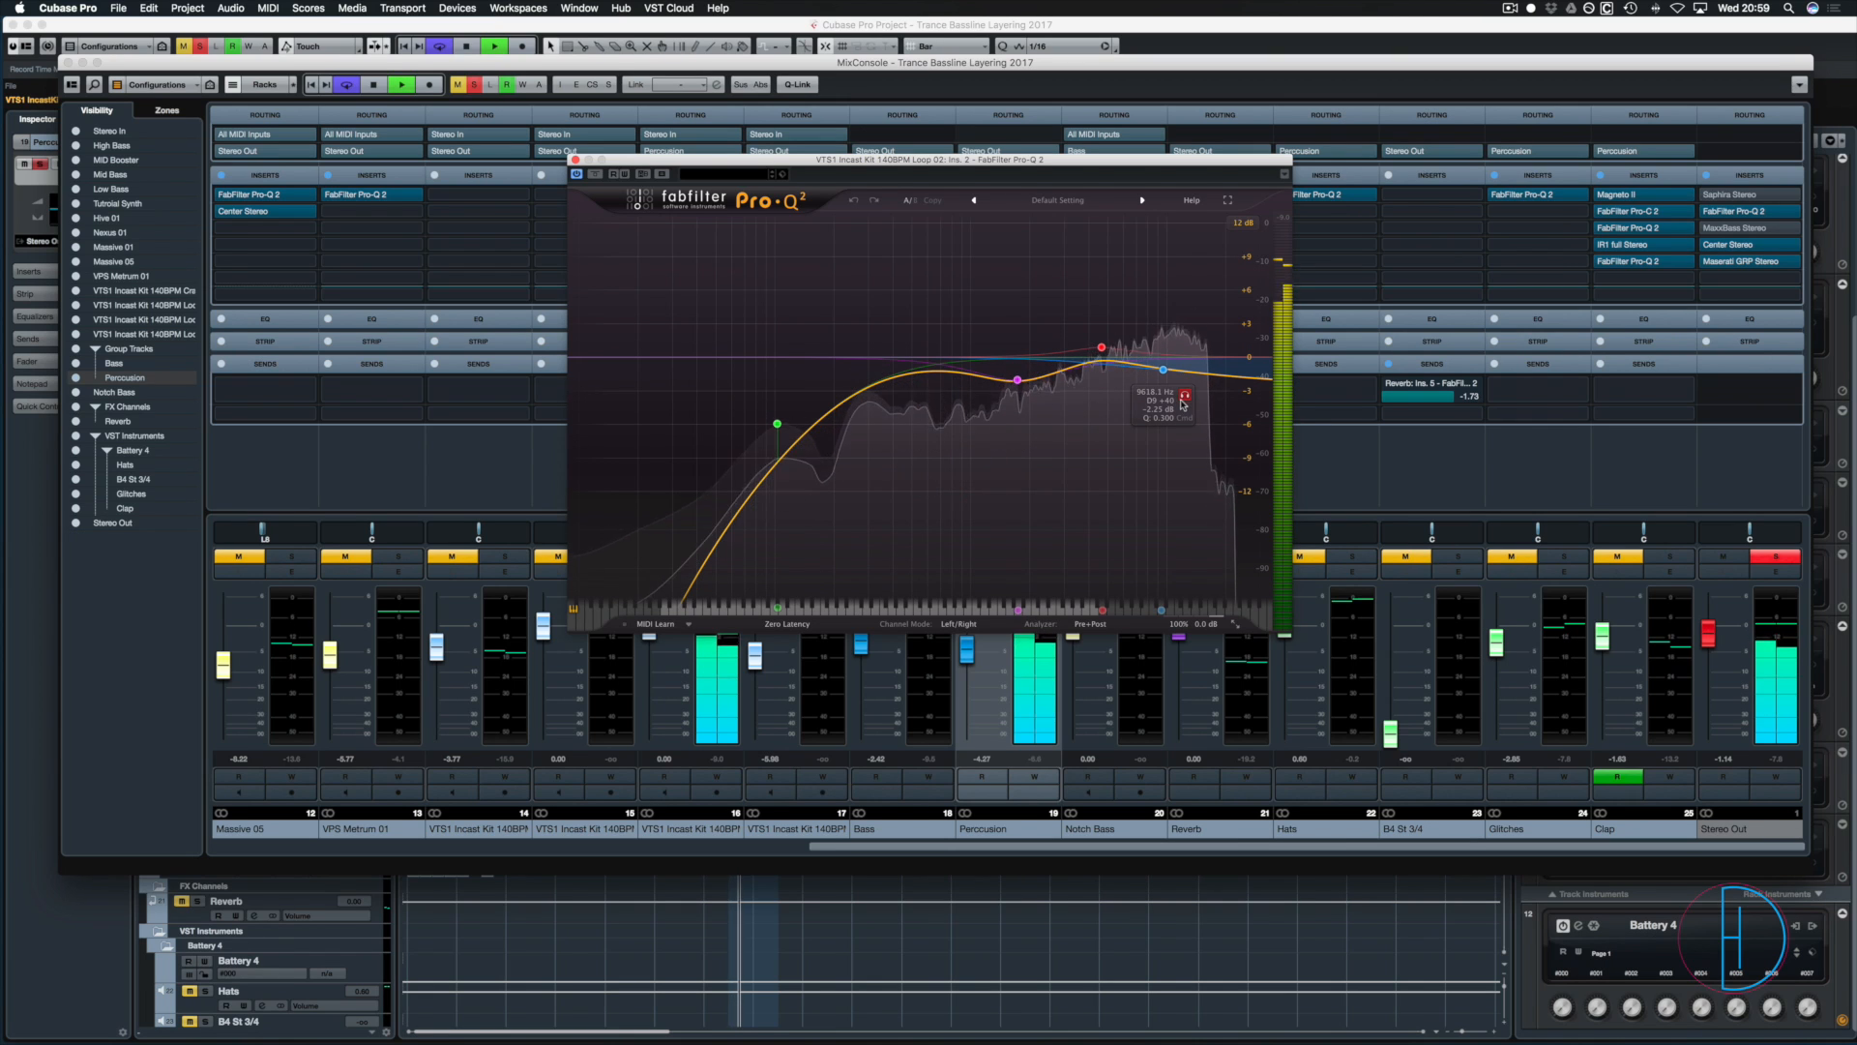
pyautogui.click(595, 174)
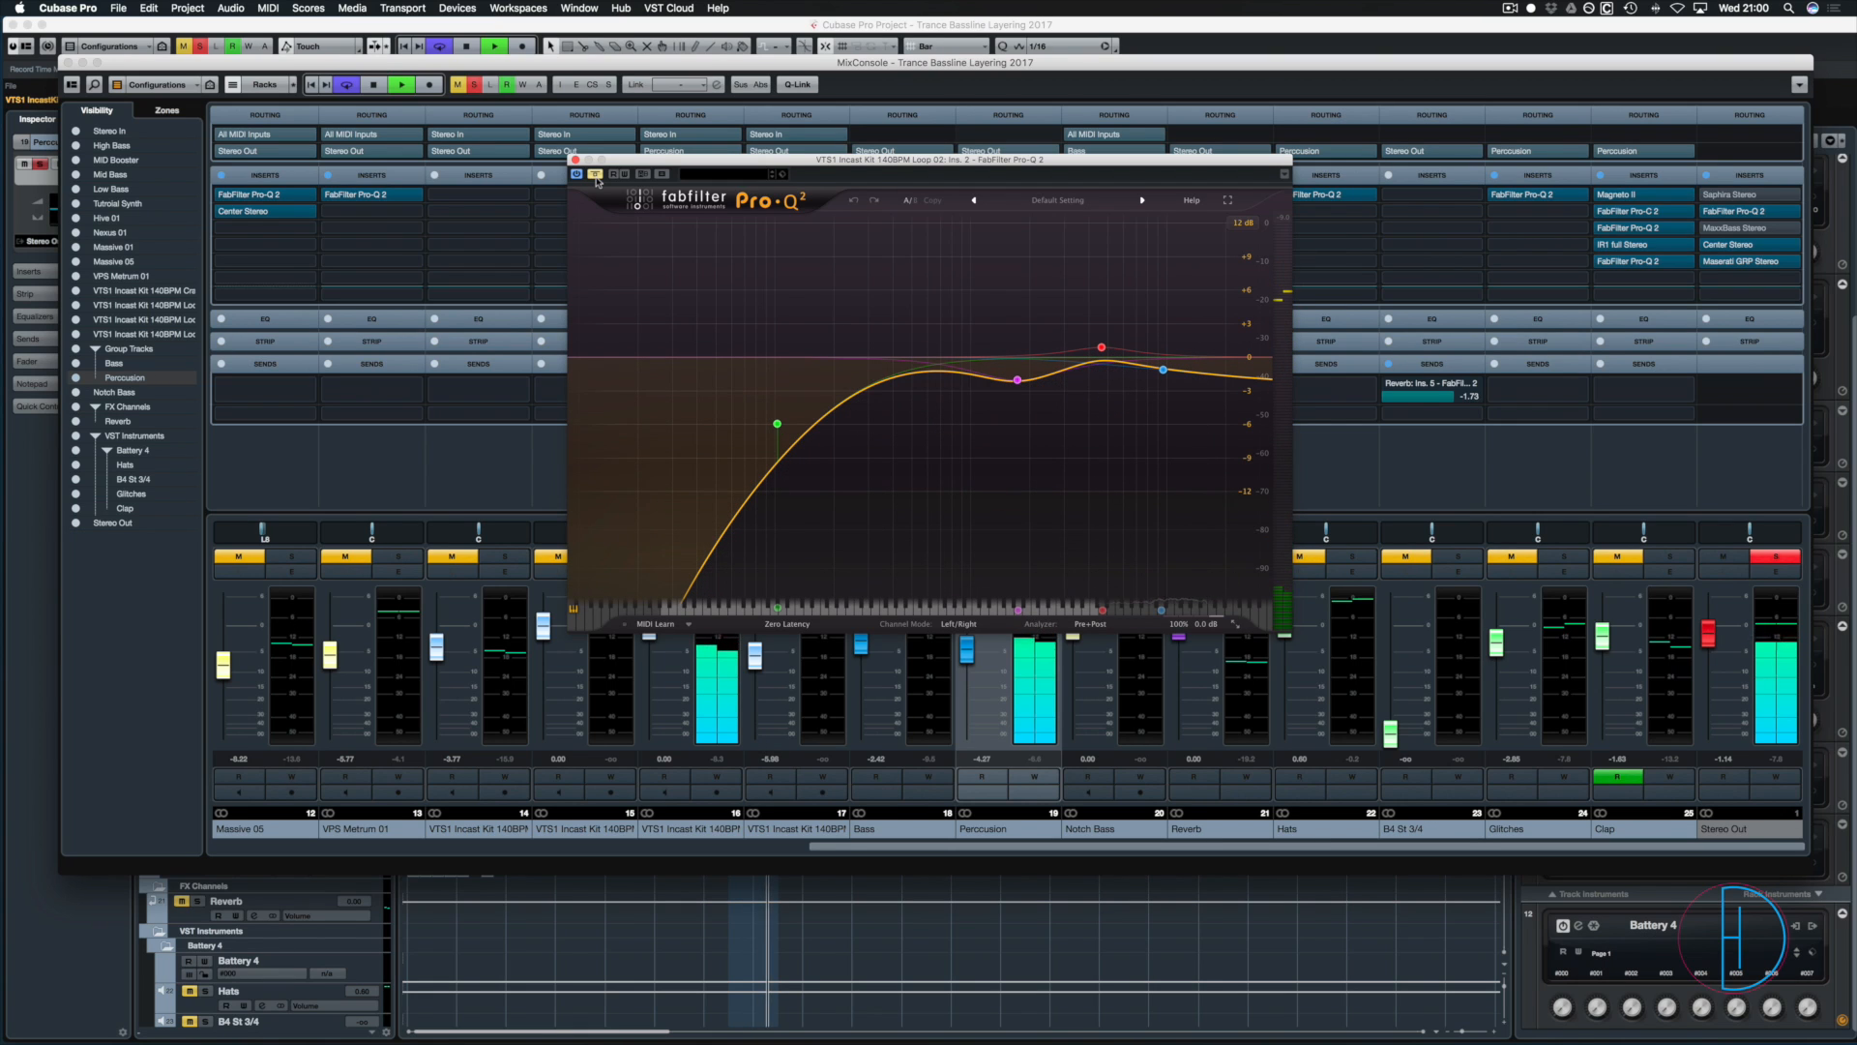
pyautogui.click(596, 177)
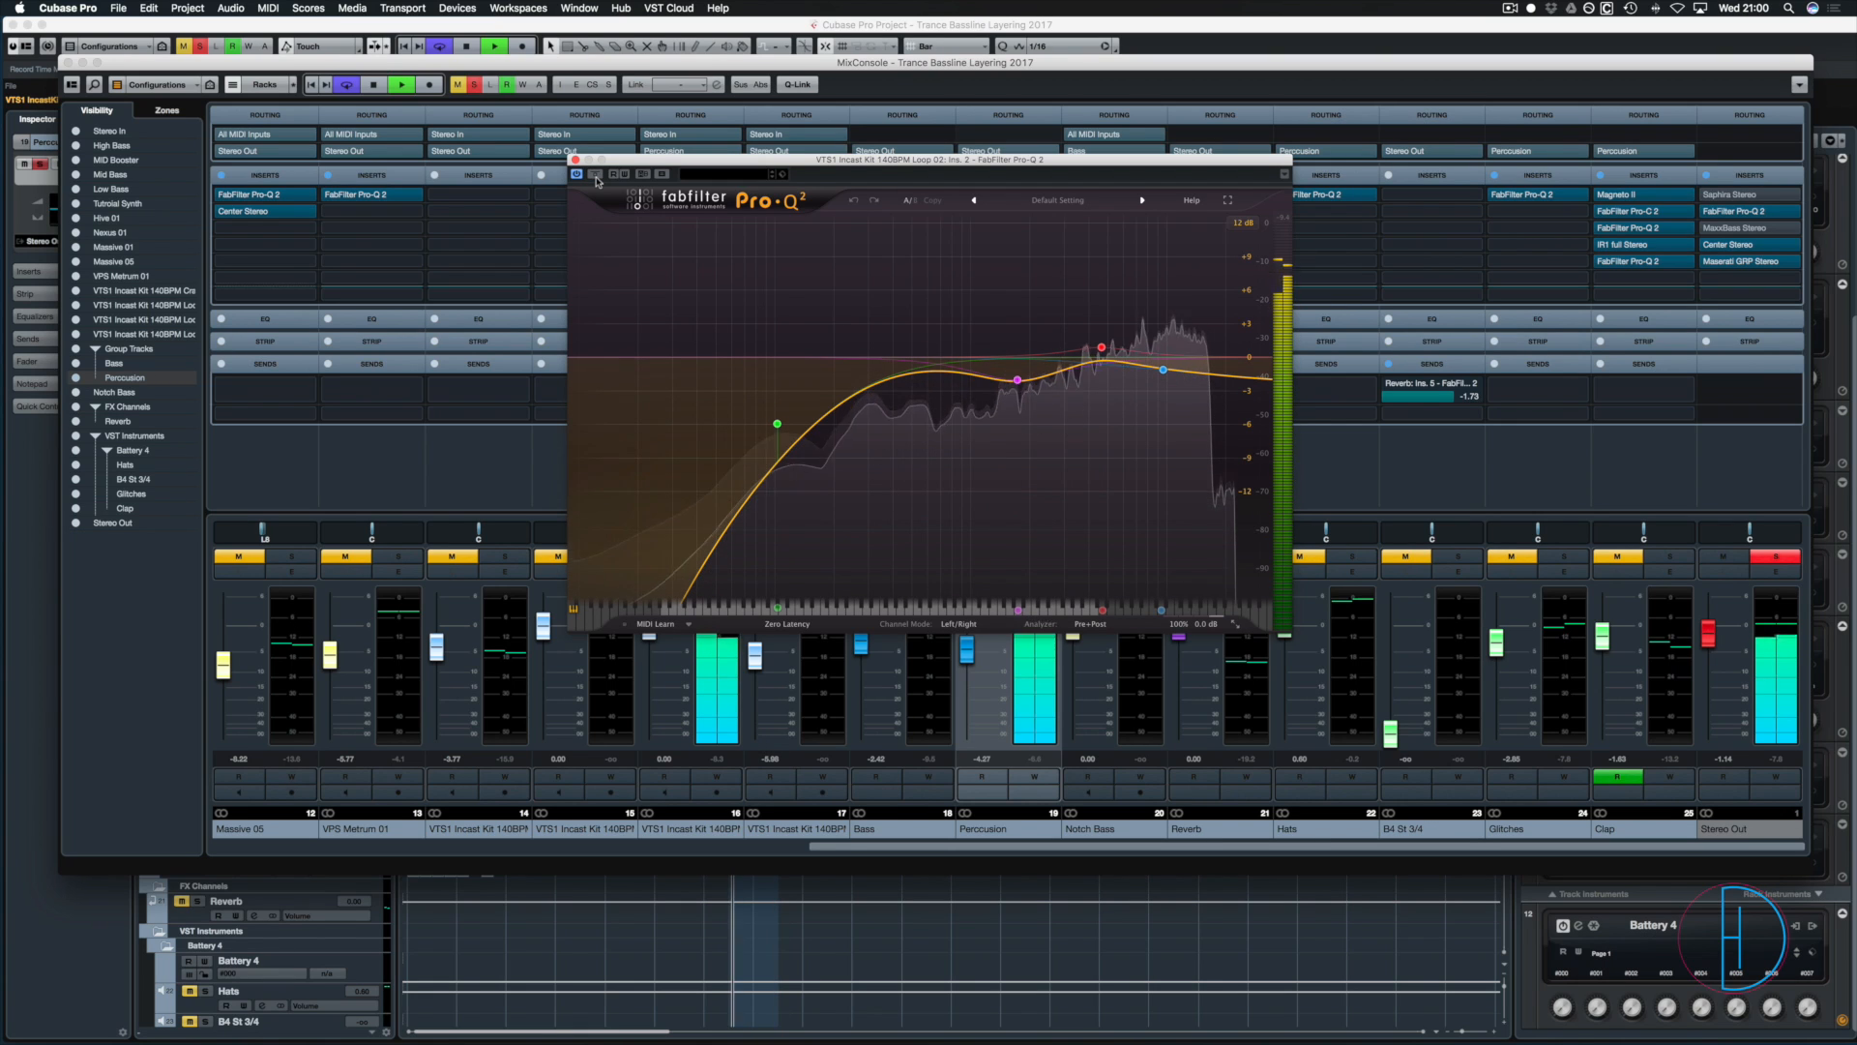
pyautogui.press('space')
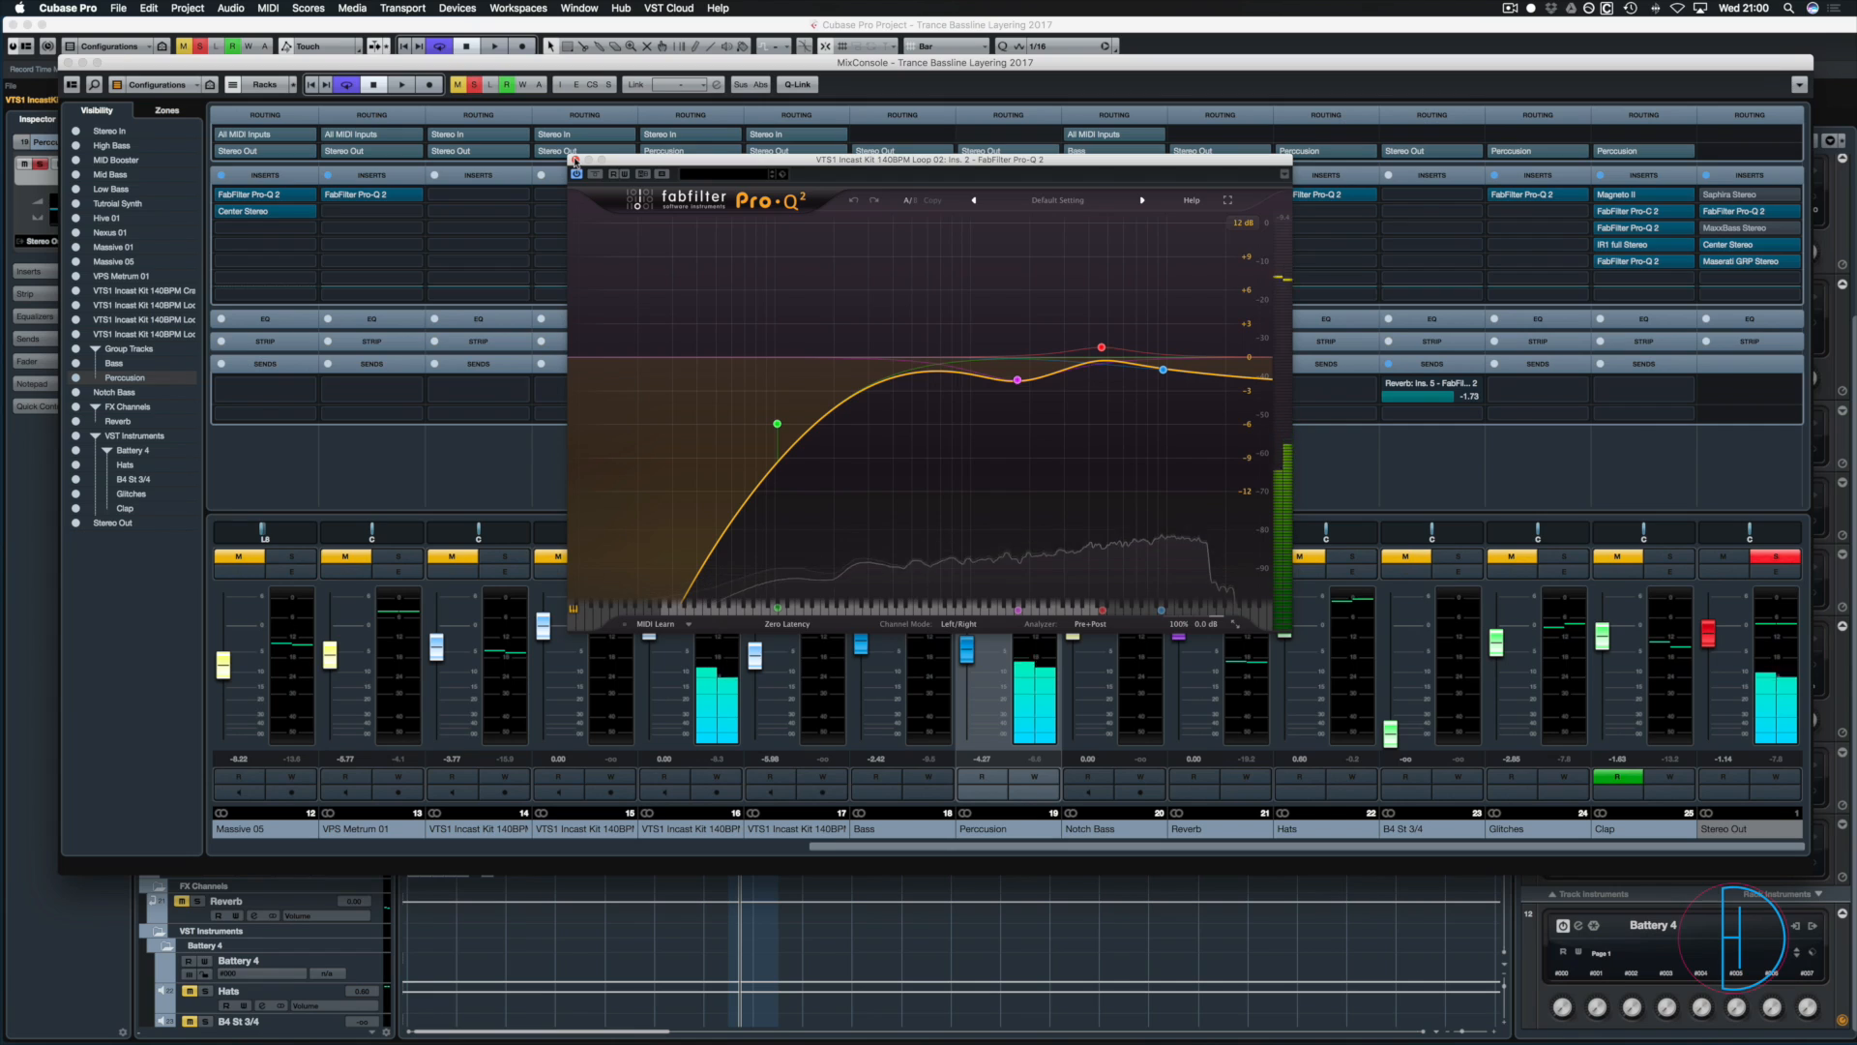
pyautogui.click(575, 161)
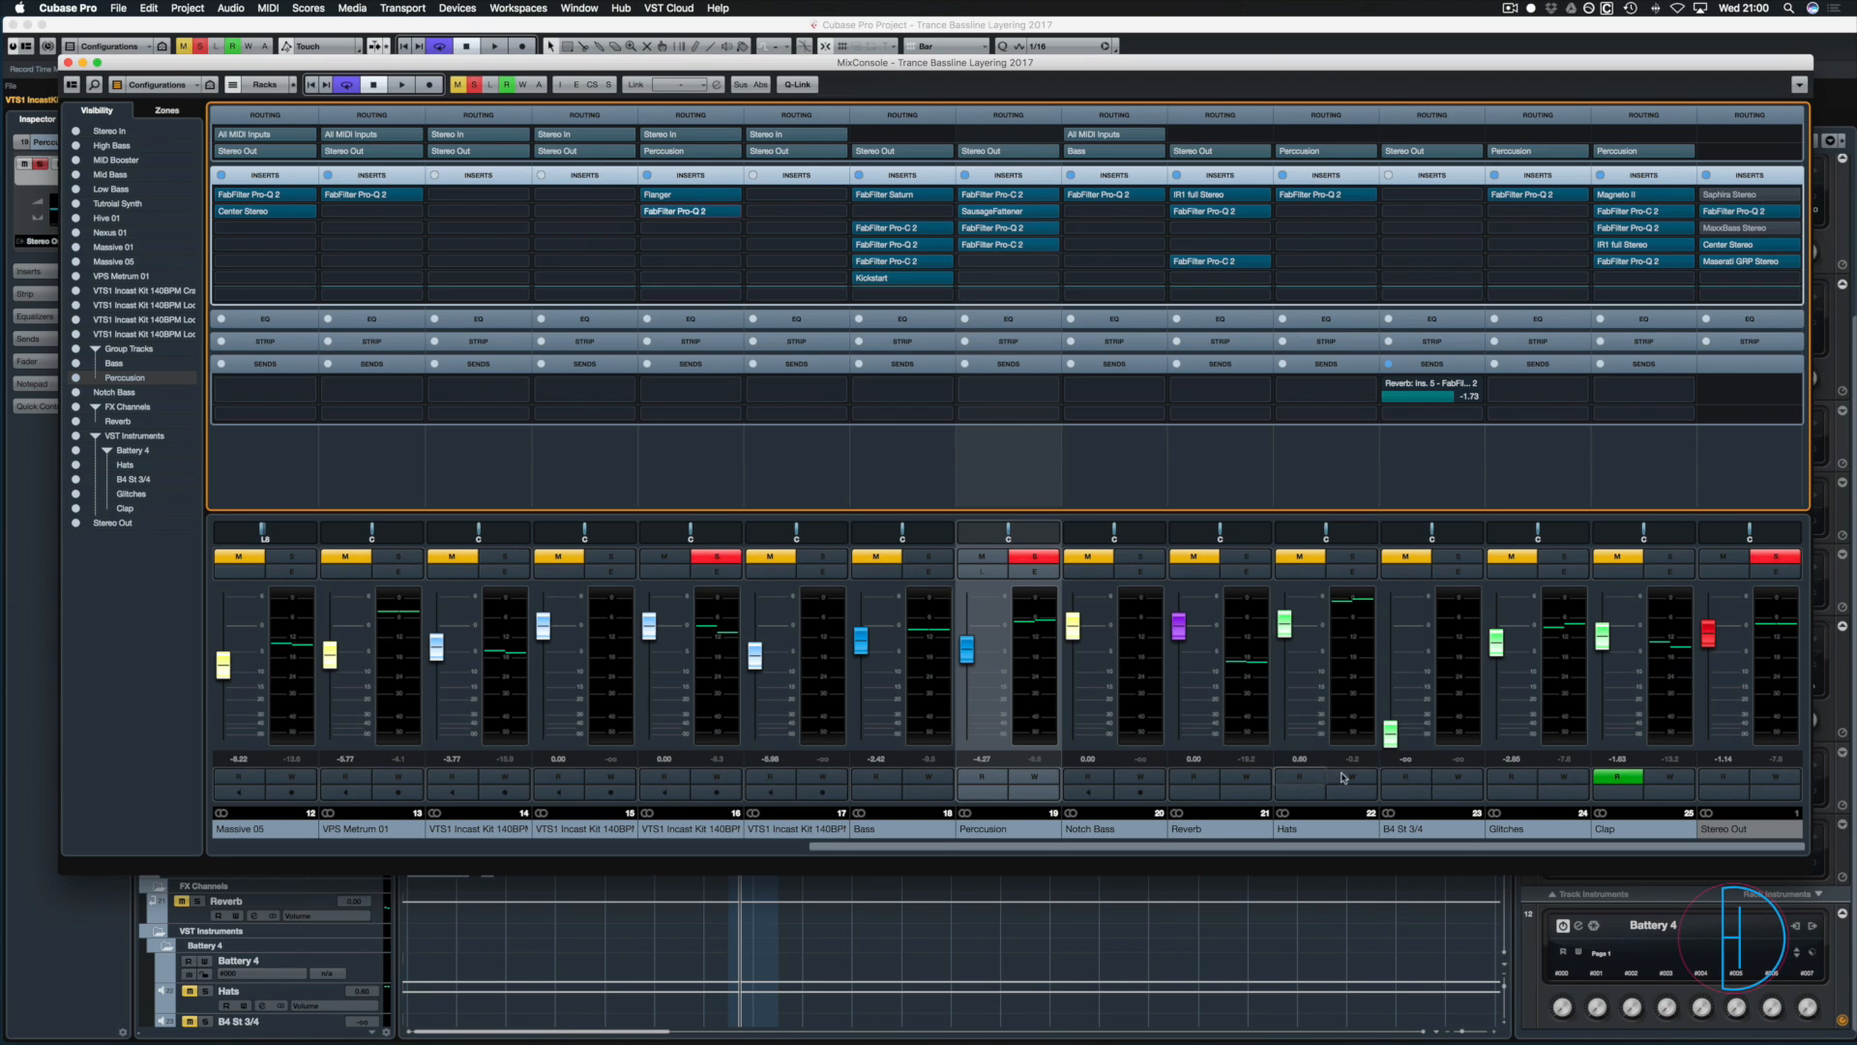
# - Solo only the Hats channel, play it back and examine its FabFilter Pro-Q 2 curve
pyautogui.click(1351, 558)
pyautogui.click(1040, 557)
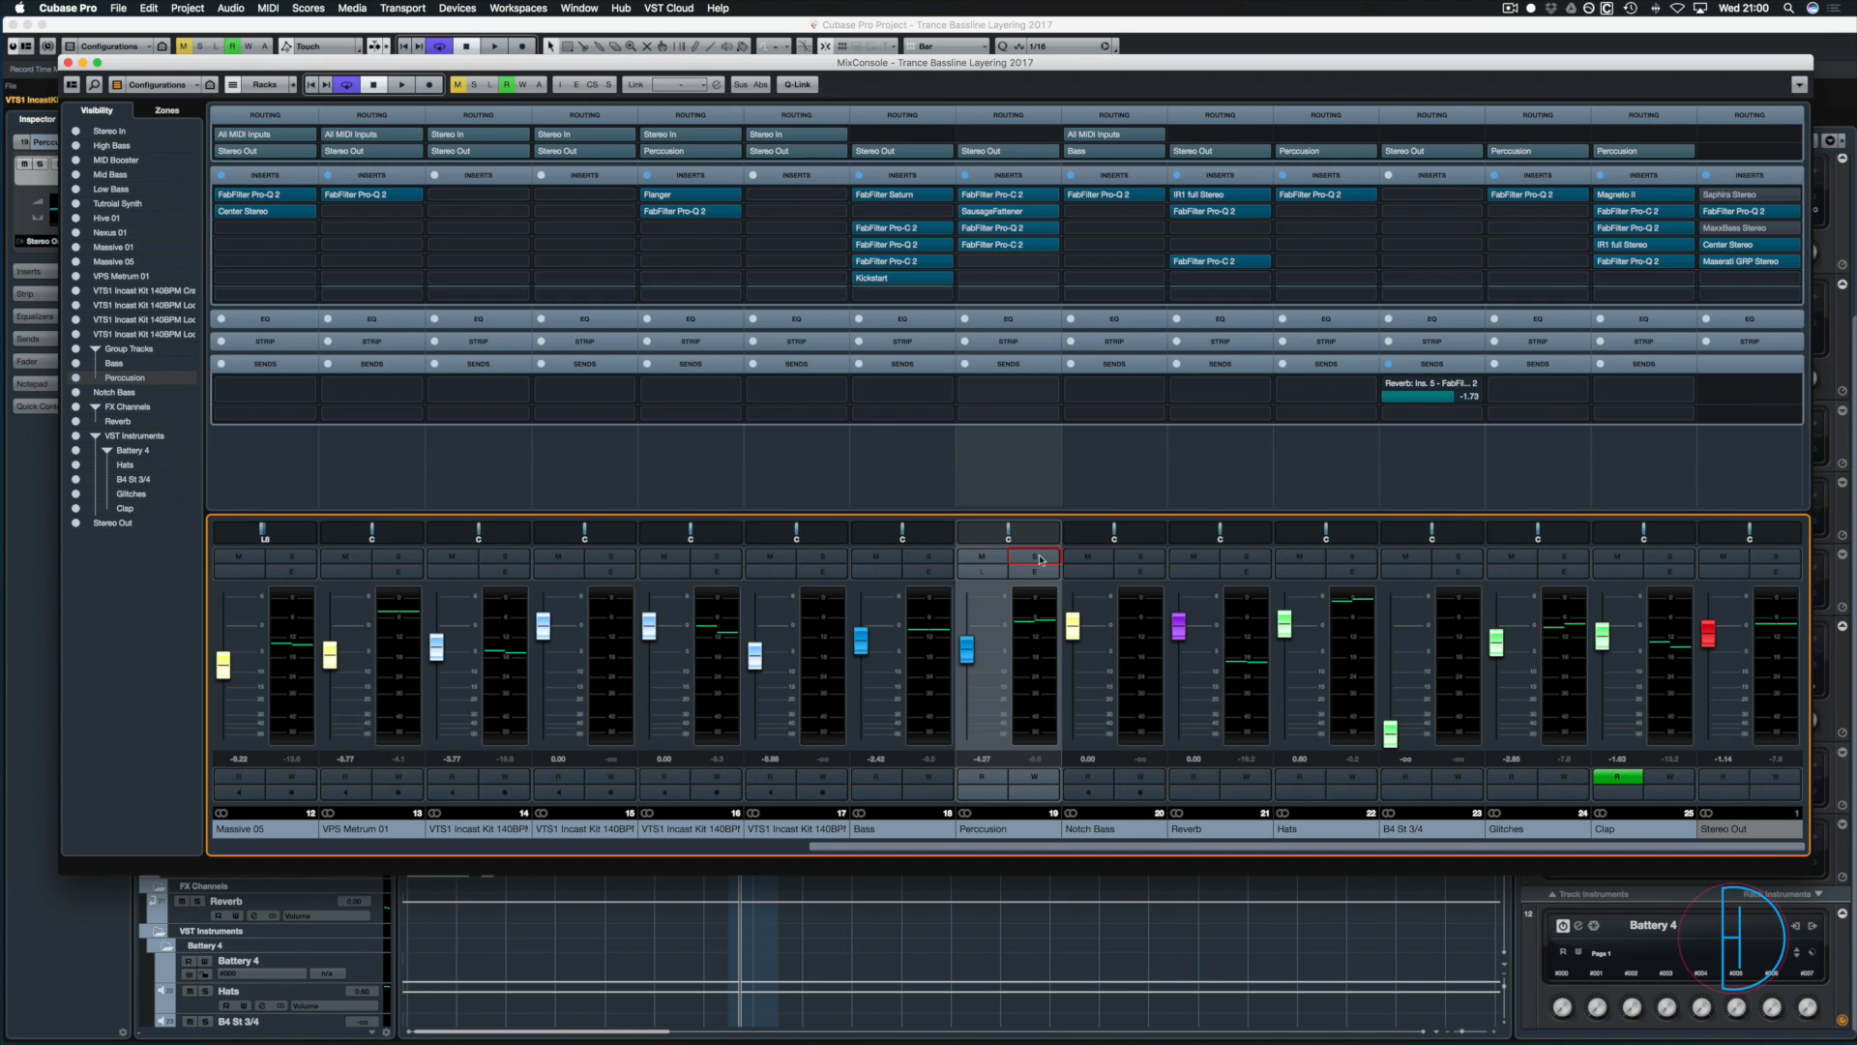
pyautogui.click(1355, 558)
pyautogui.press('space')
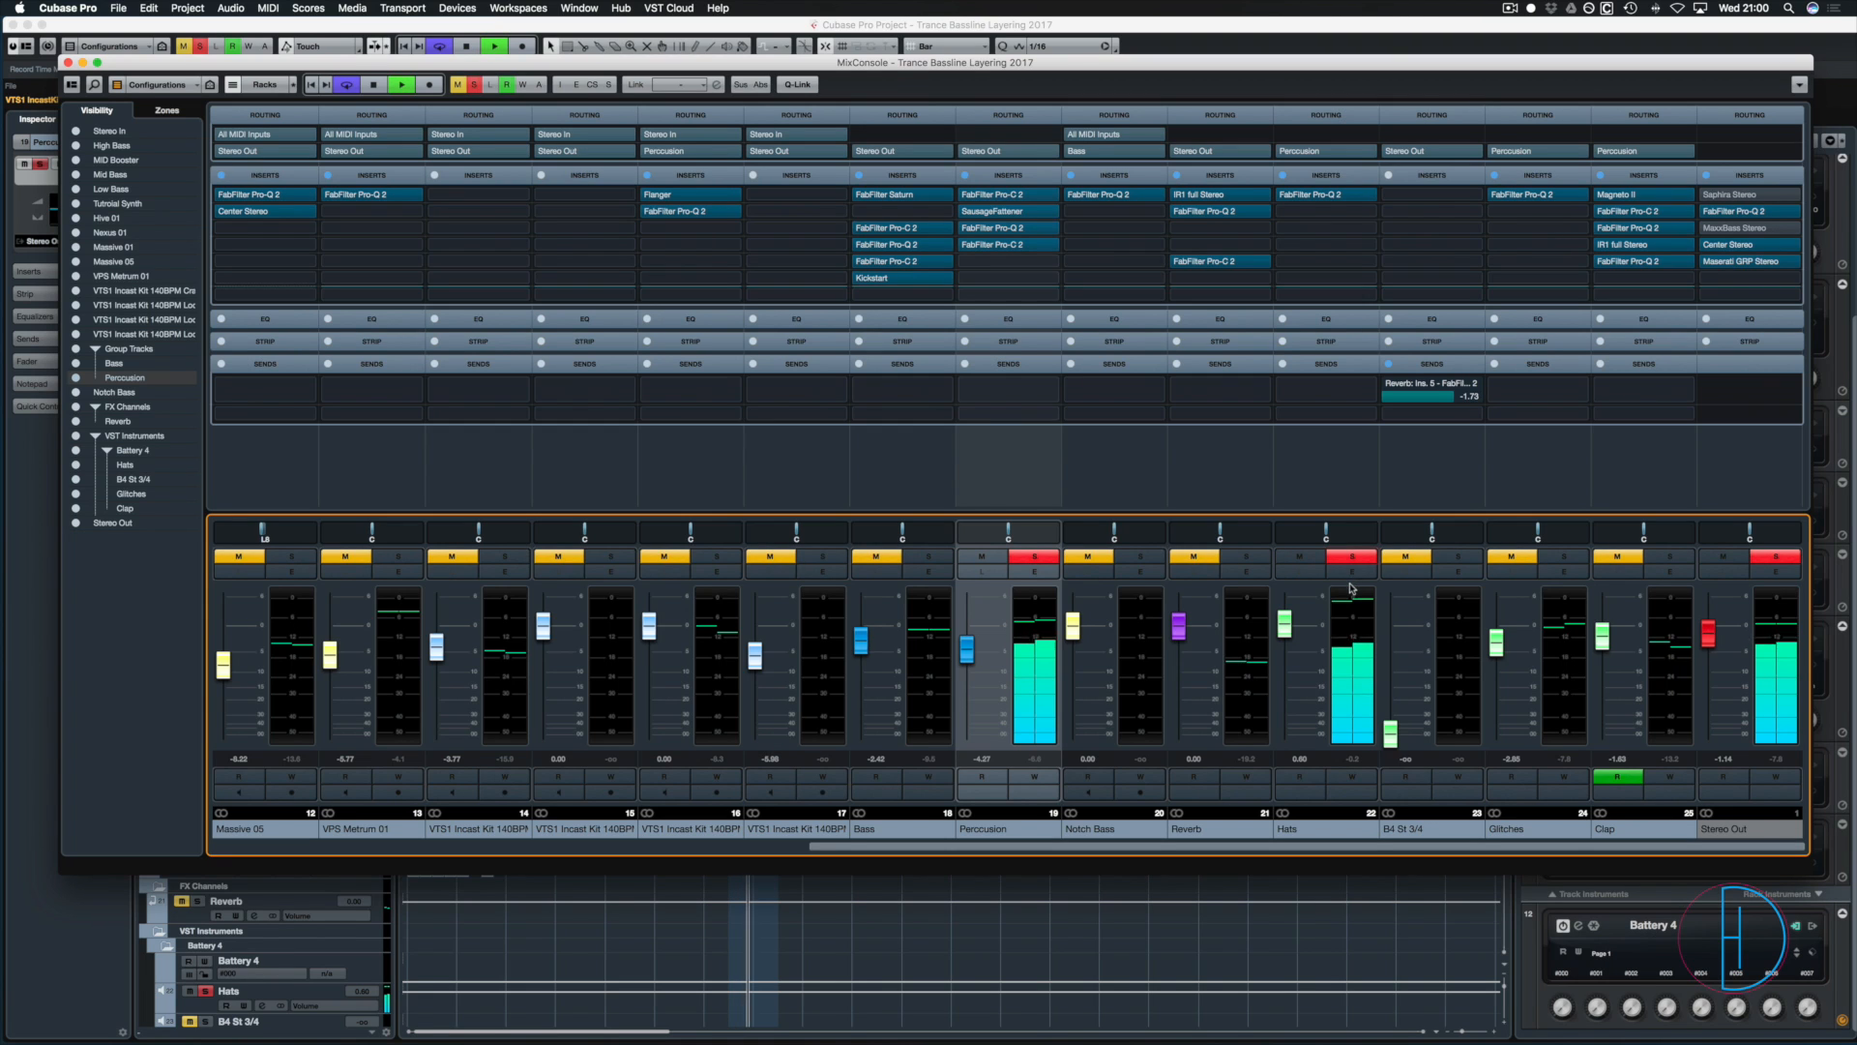
pyautogui.click(1297, 196)
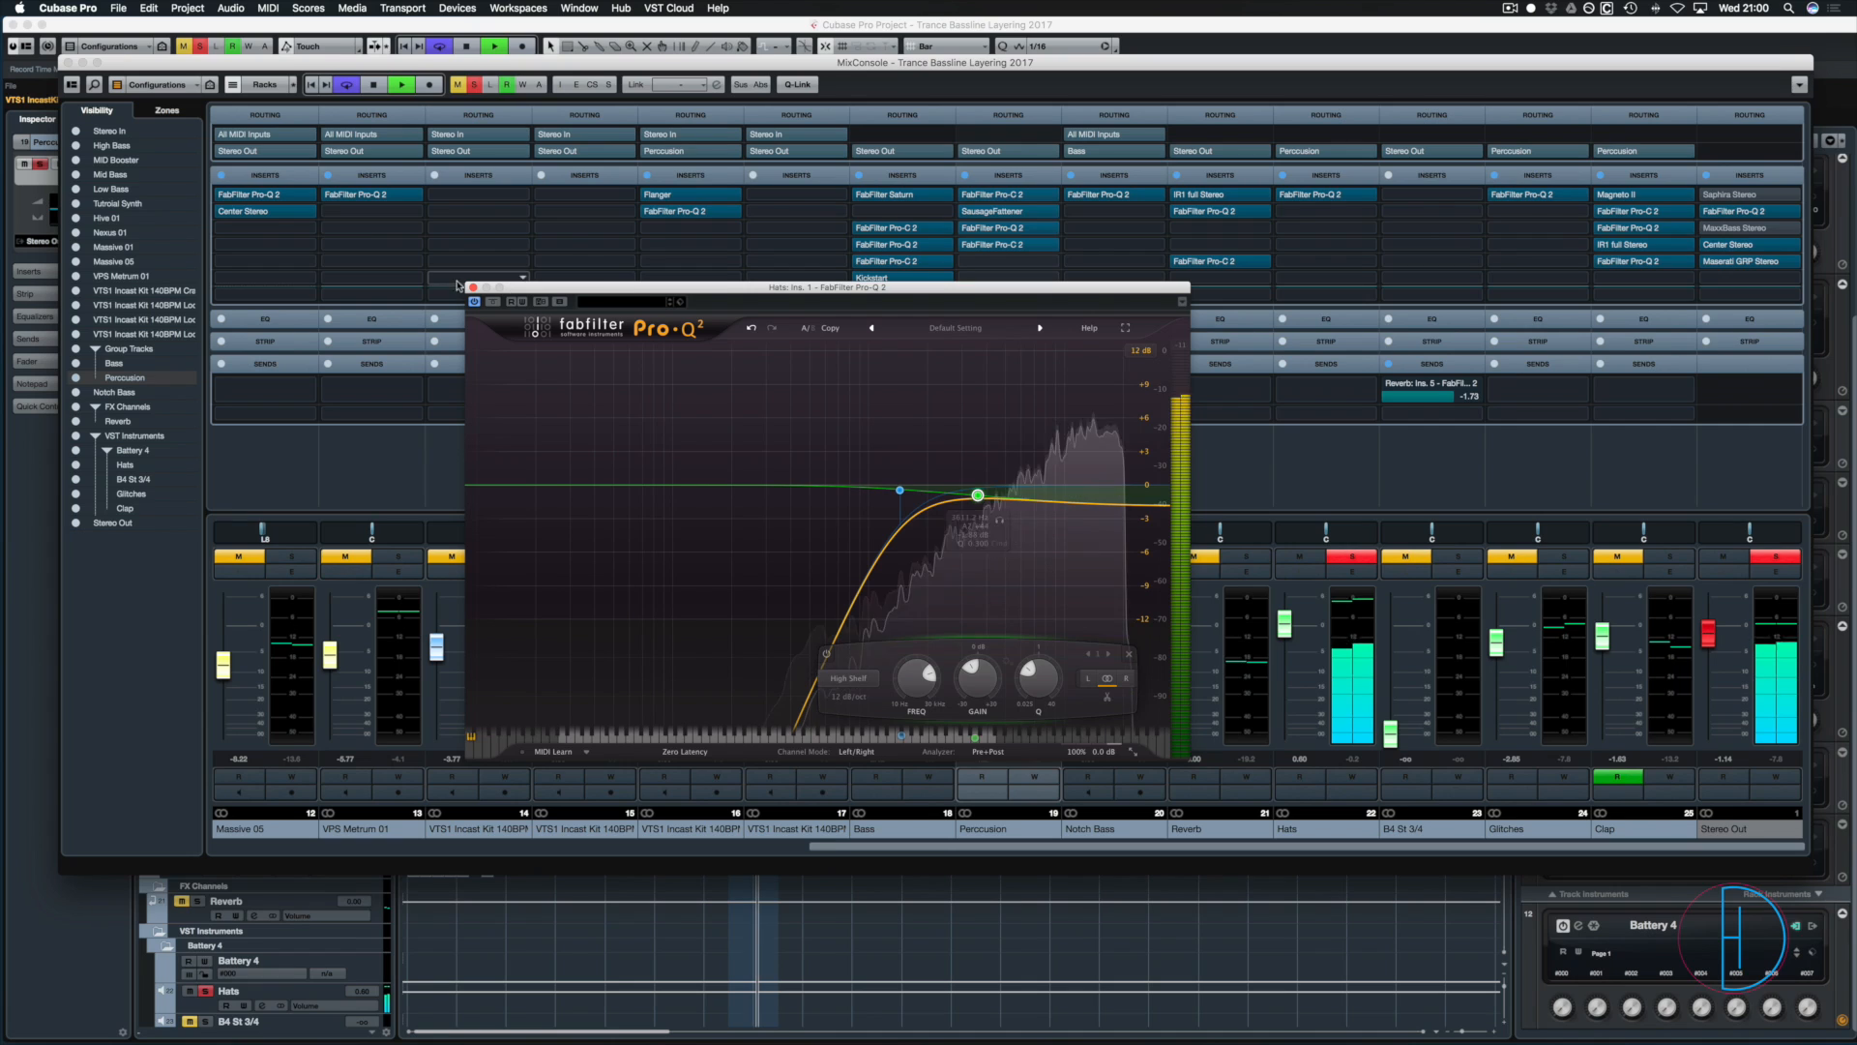
pyautogui.click(1495, 418)
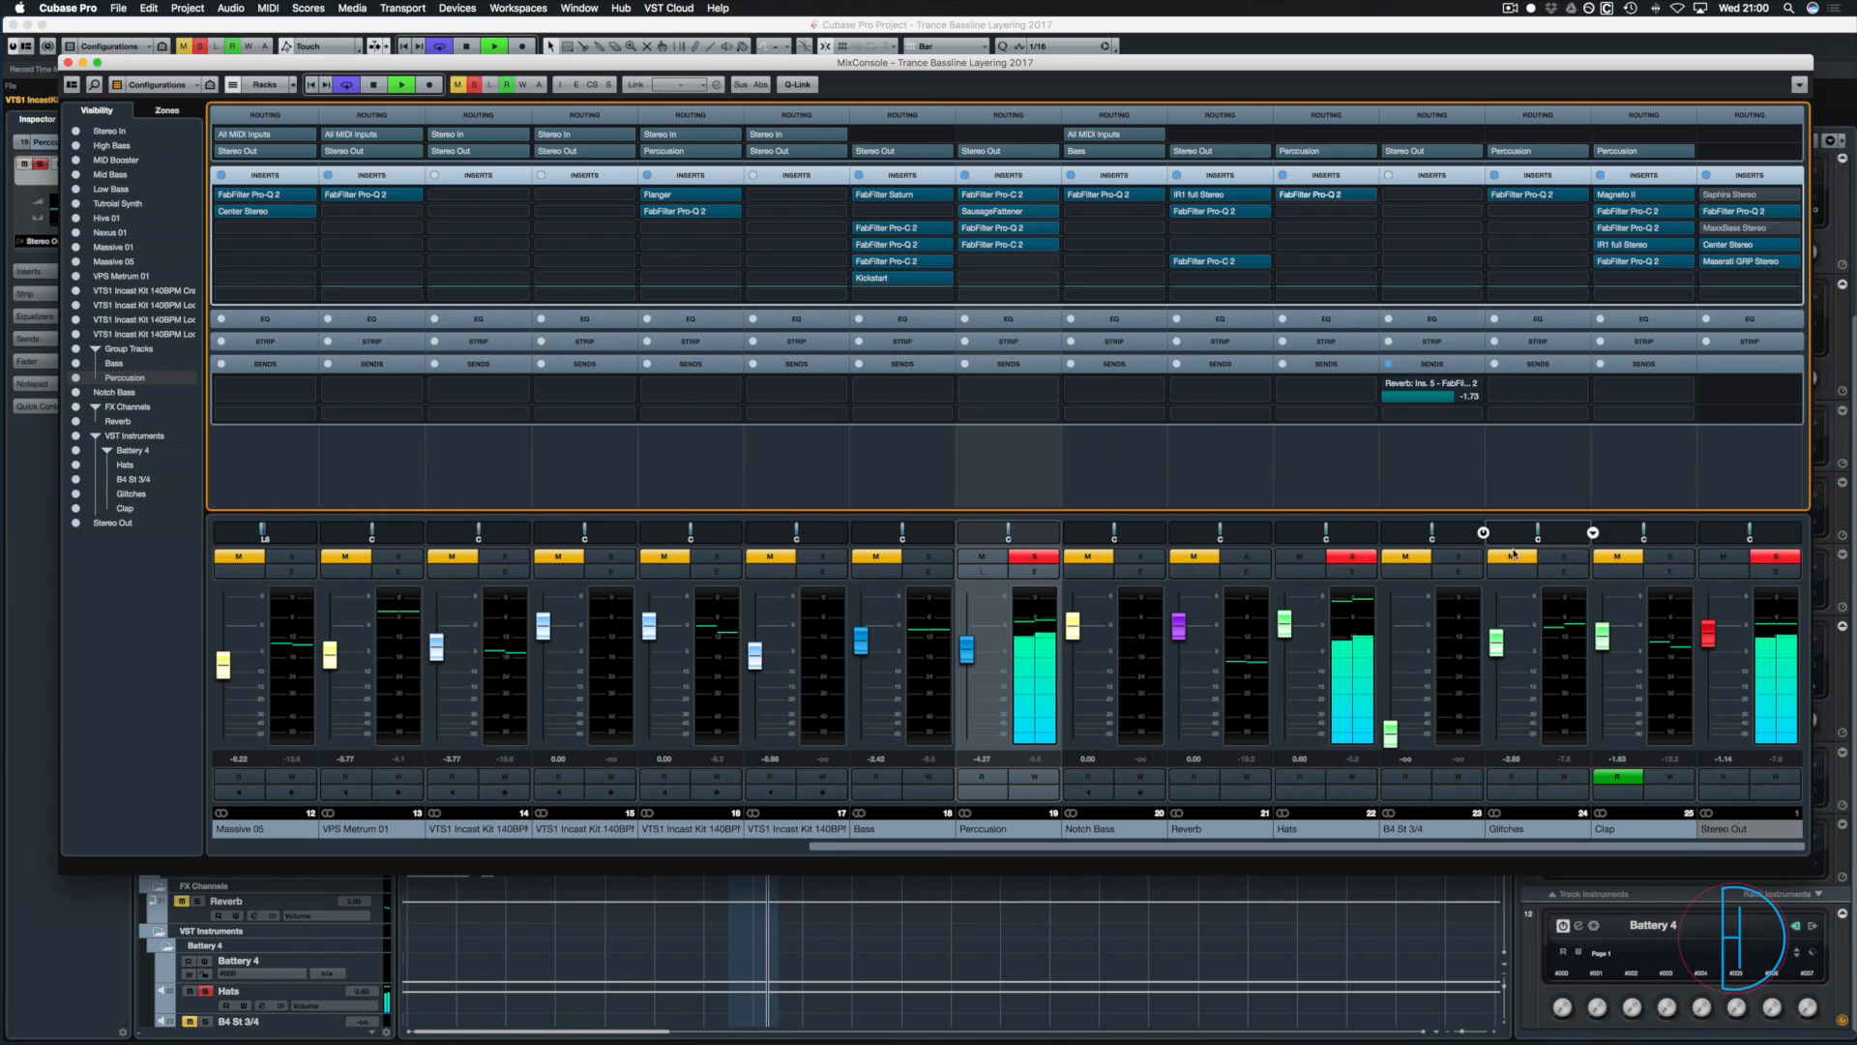
pyautogui.press('space')
# - Switch the solo from Hats to Glitches, play it back and examine its FabFilter Pro-Q 2 curve
pyautogui.click(1564, 557)
pyautogui.click(1351, 556)
pyautogui.press('space')
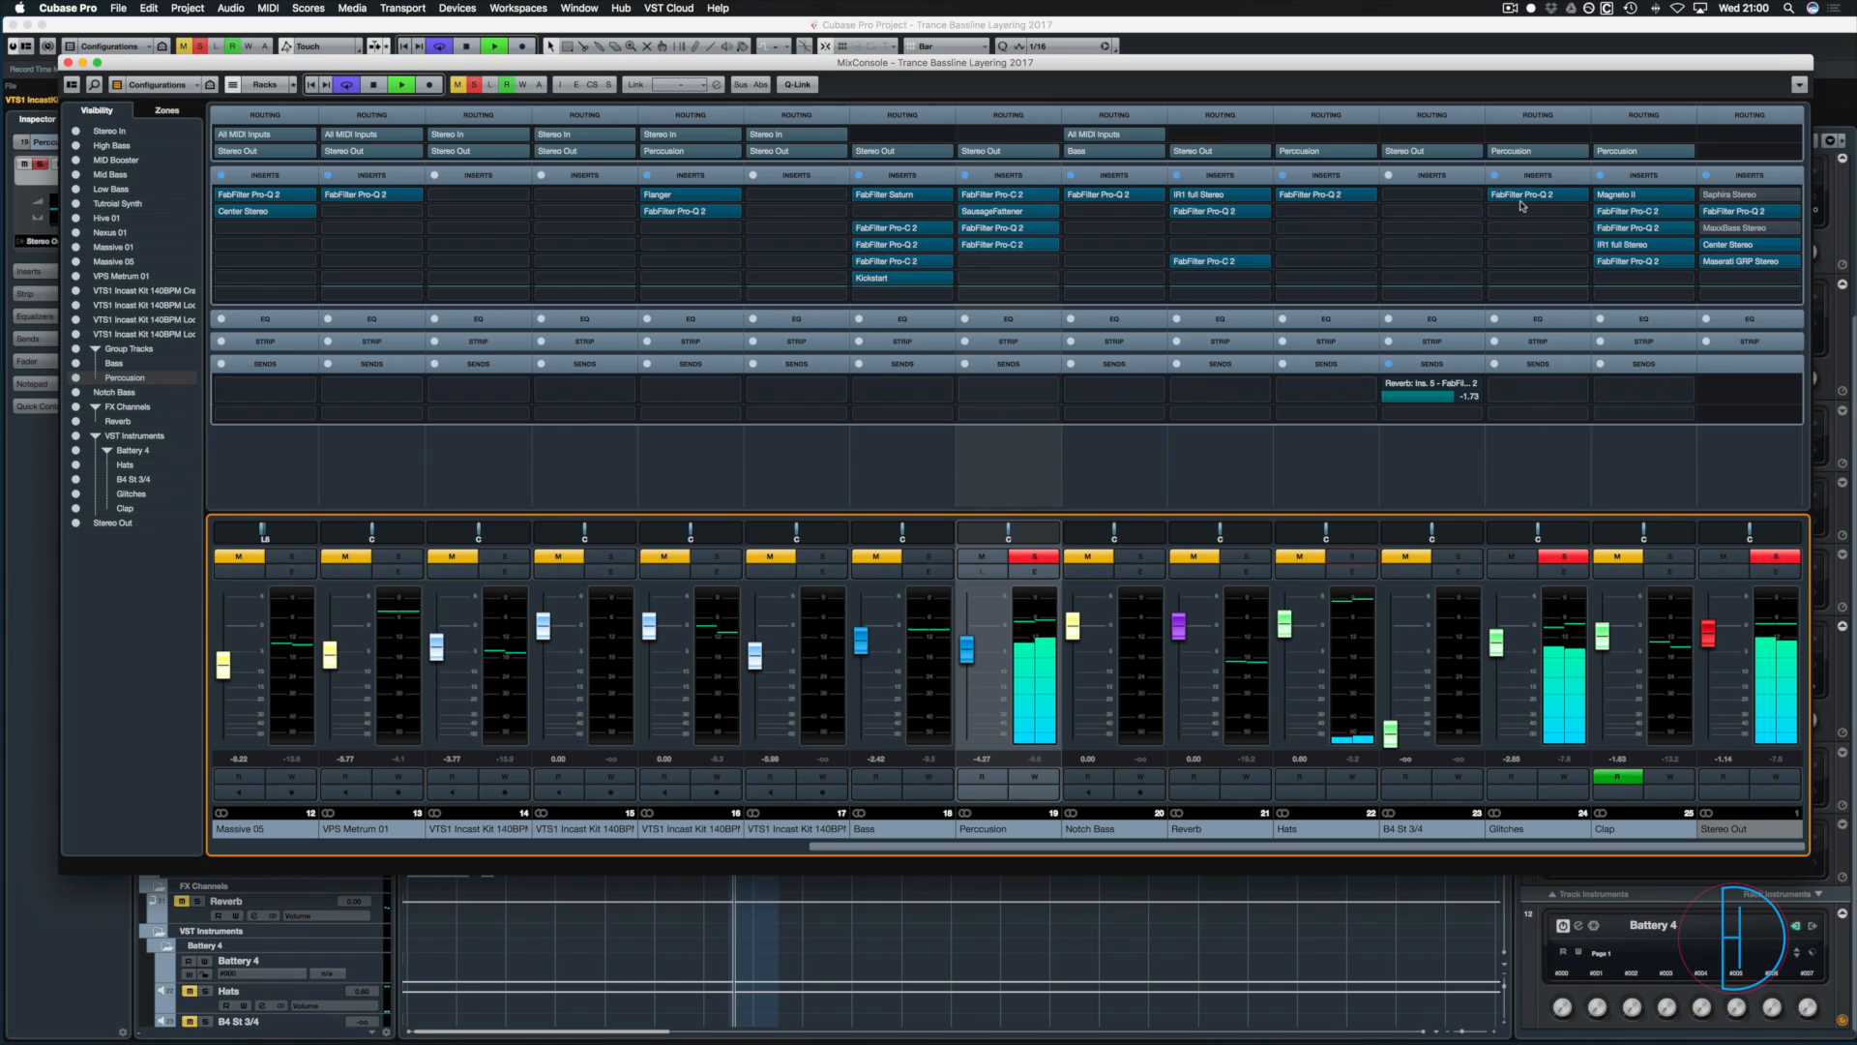
pyautogui.click(1512, 196)
pyautogui.click(1511, 196)
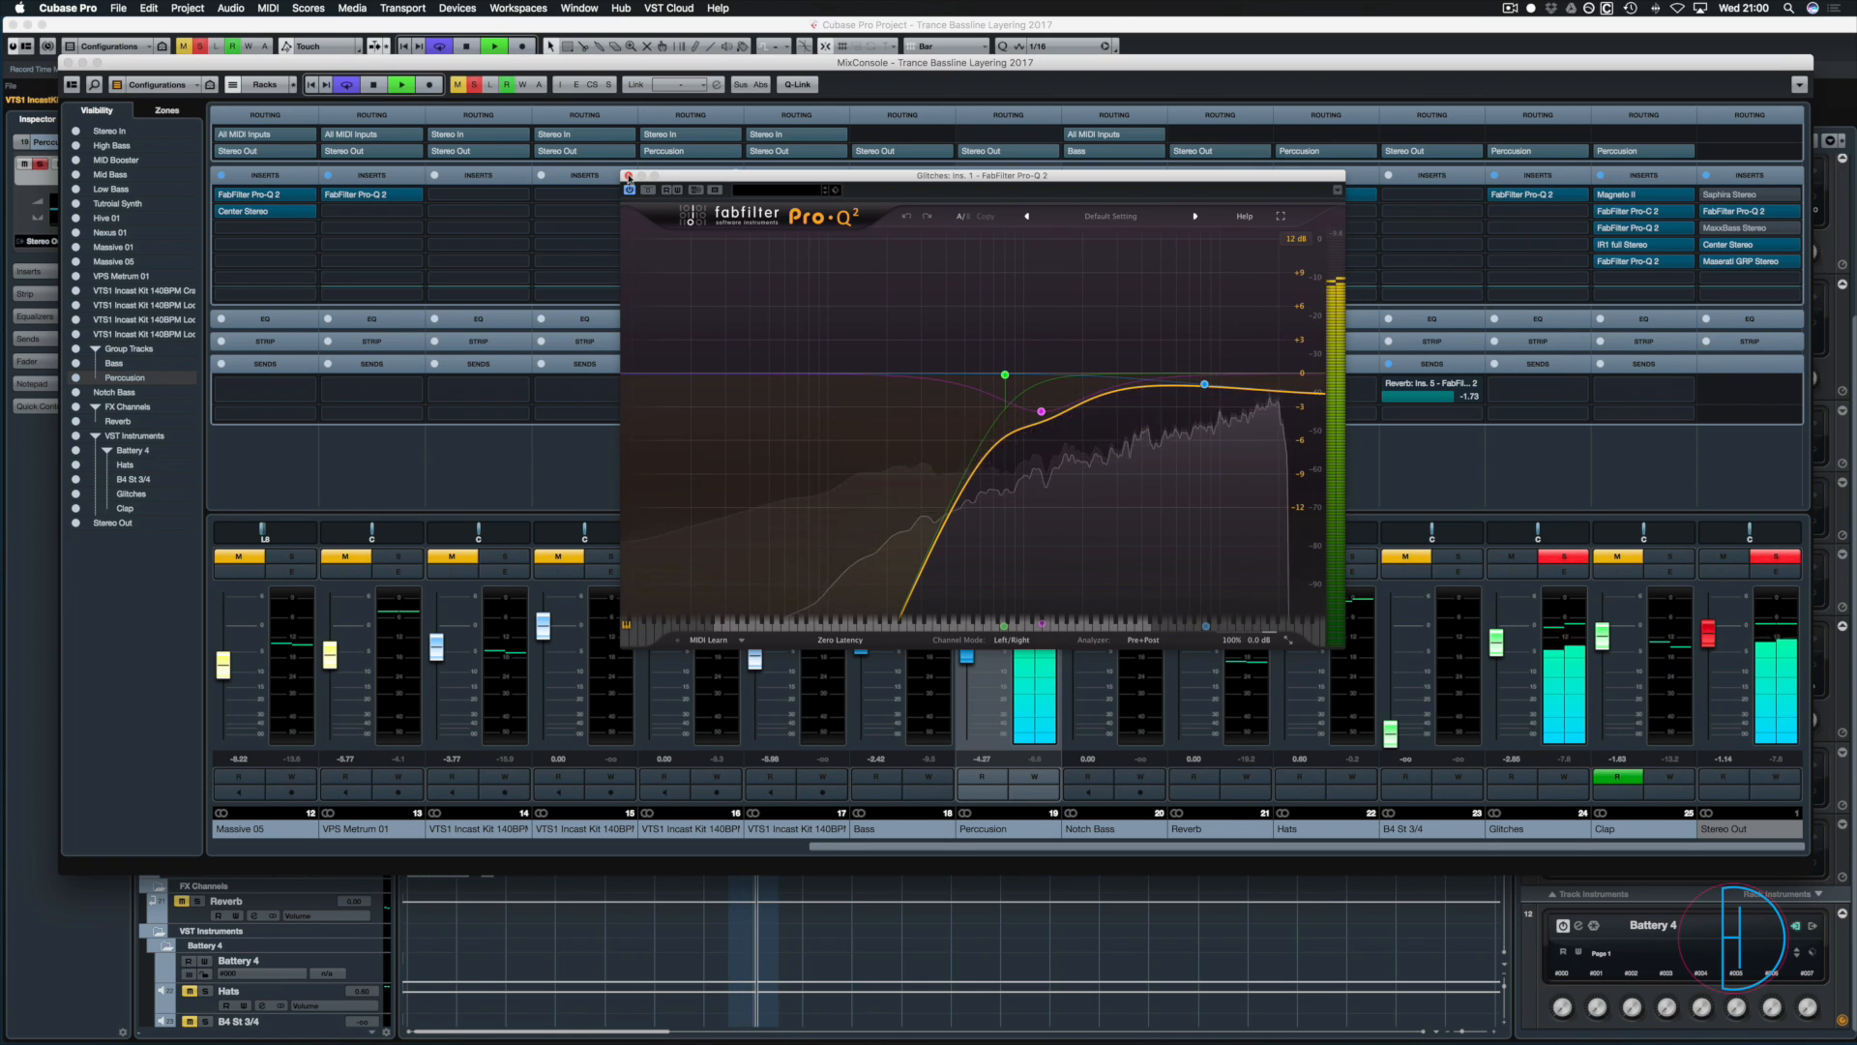
pyautogui.click(628, 175)
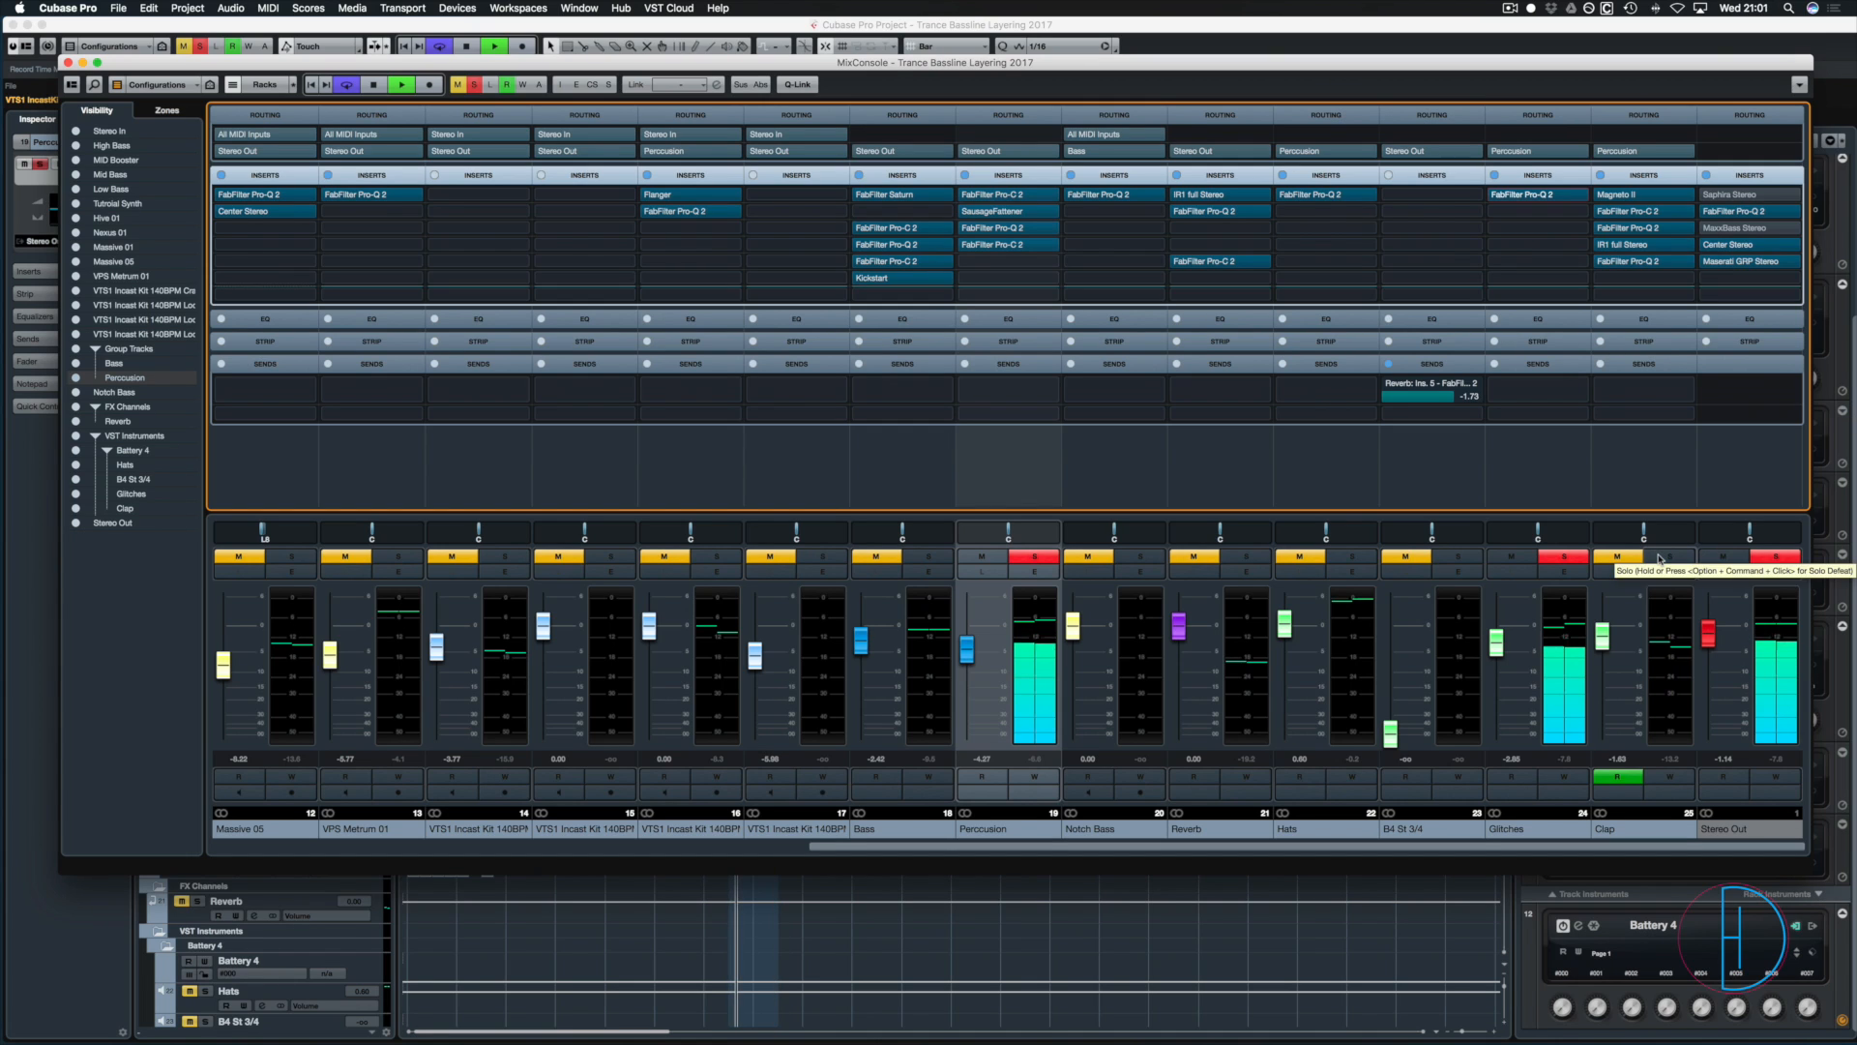
# - Switch the solo from Glitches to Clap and listen to the clap on its own
pyautogui.click(1564, 556)
pyautogui.click(1670, 557)
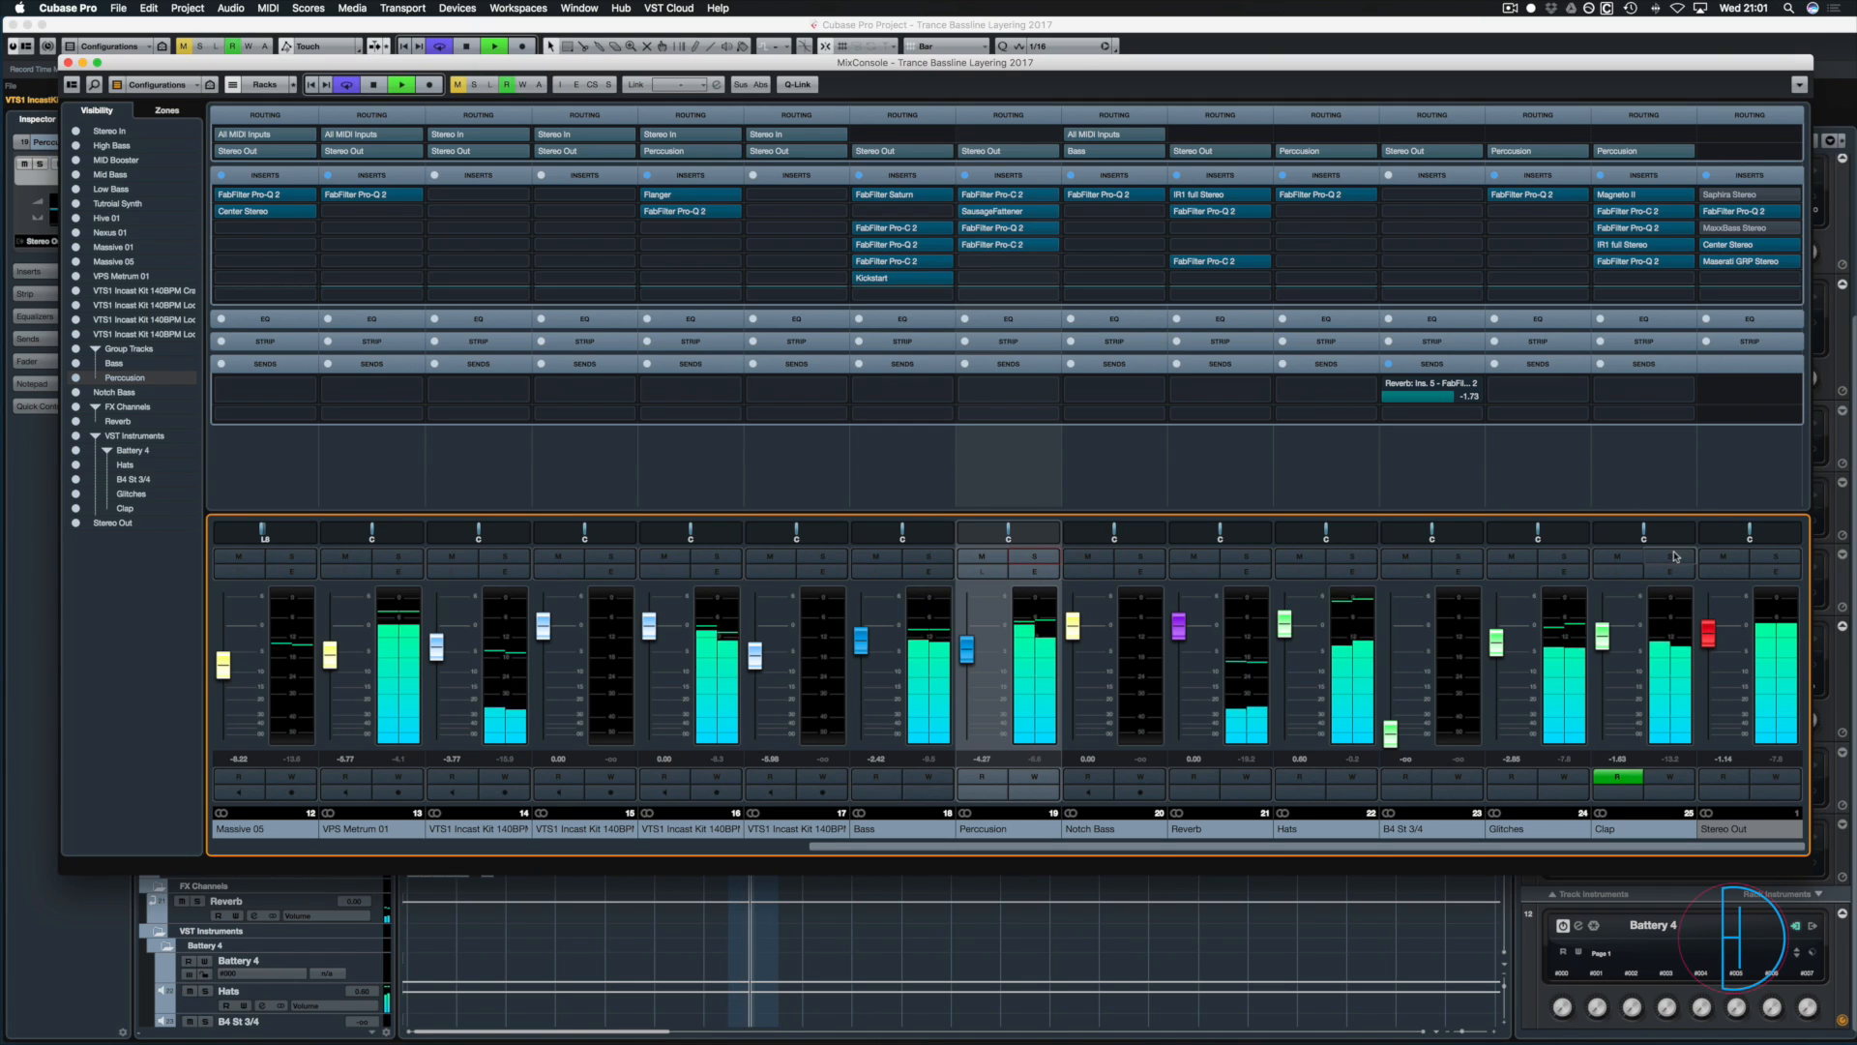
pyautogui.press('space')
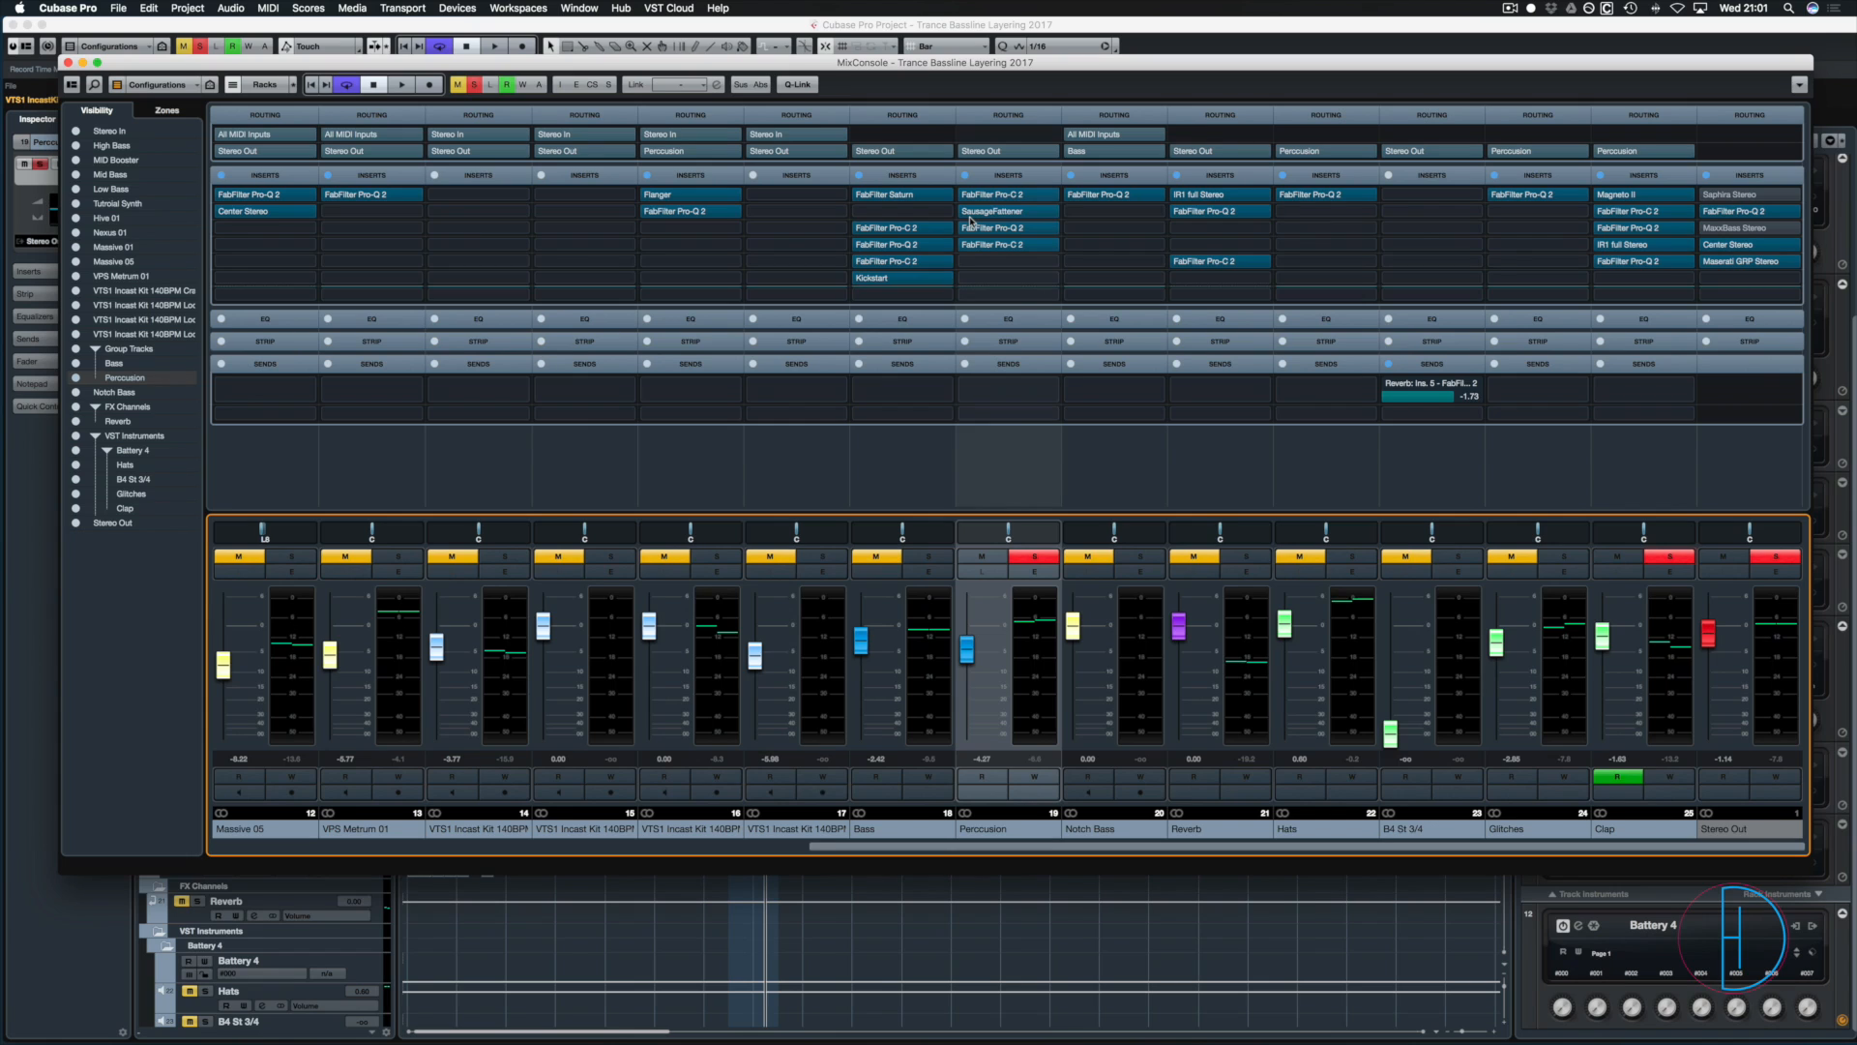
pyautogui.press('space')
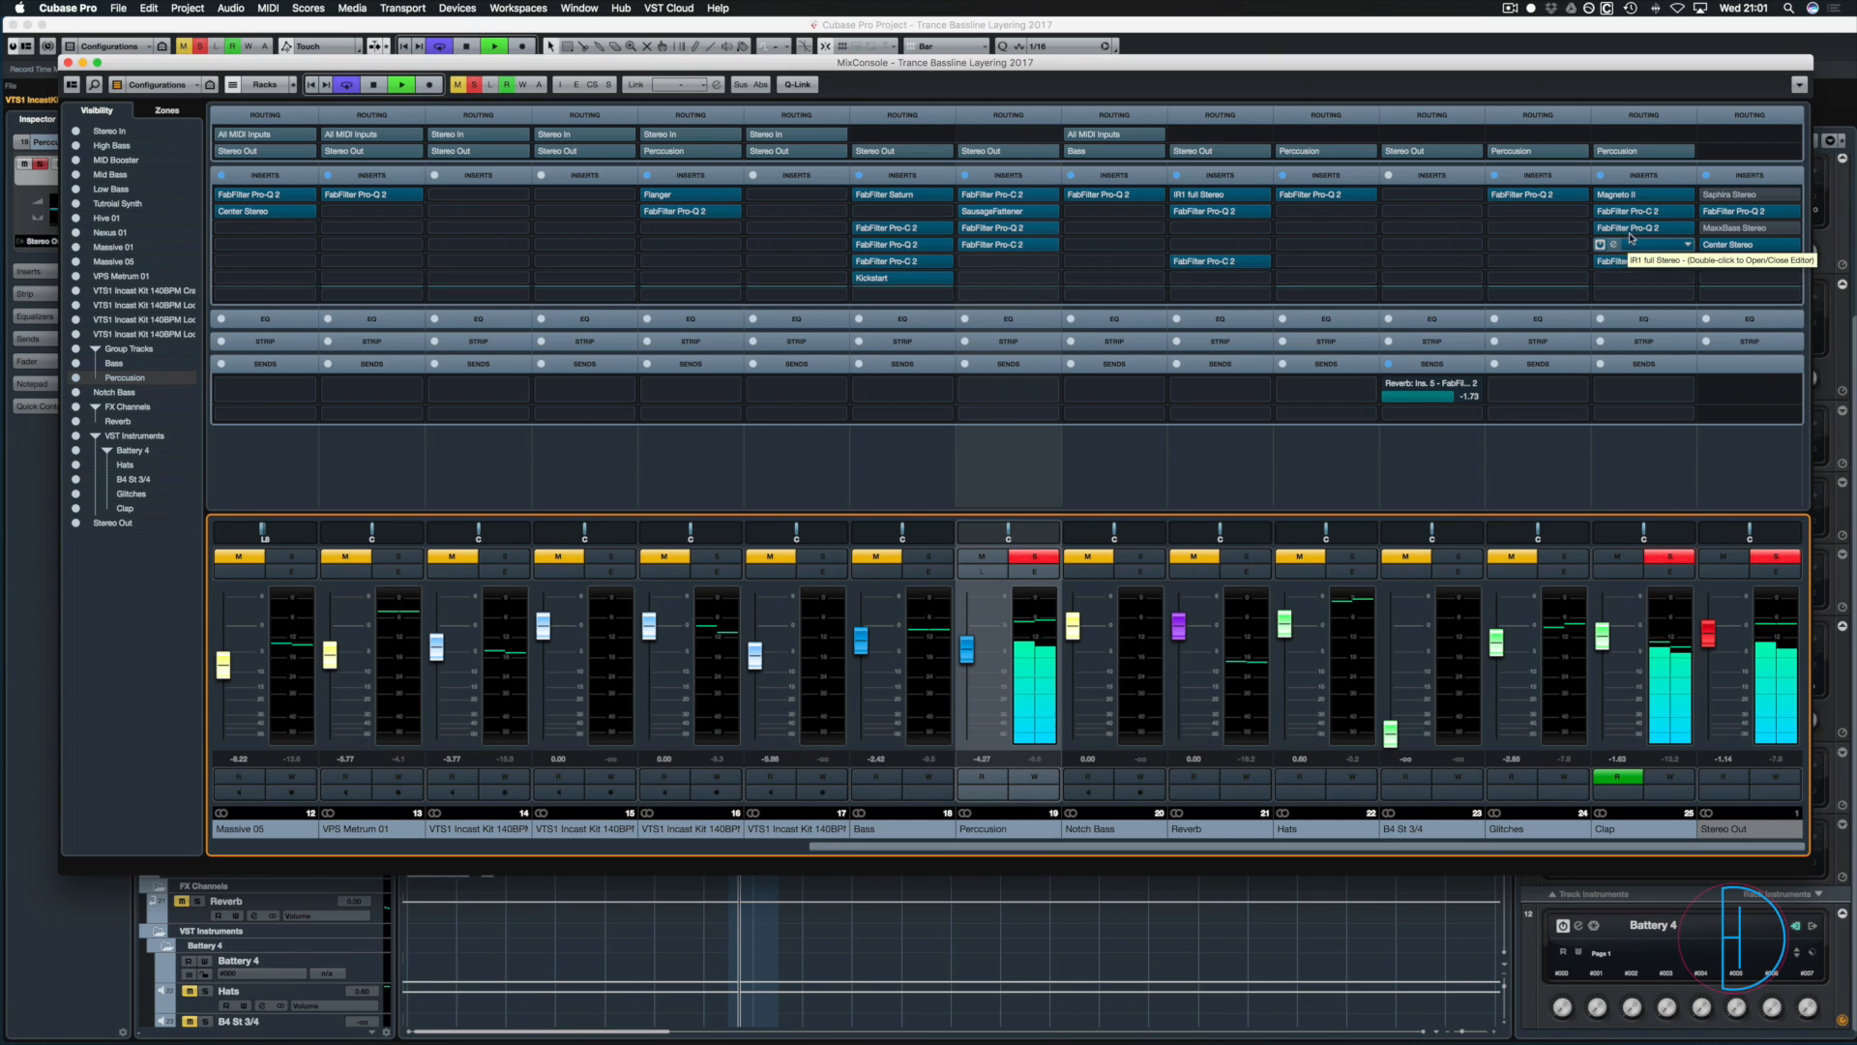
pyautogui.press('space')
# - Open the Clap channel's Magneto II insert and compare the clap with the saturation bypassed and active during playback
pyautogui.click(1614, 195)
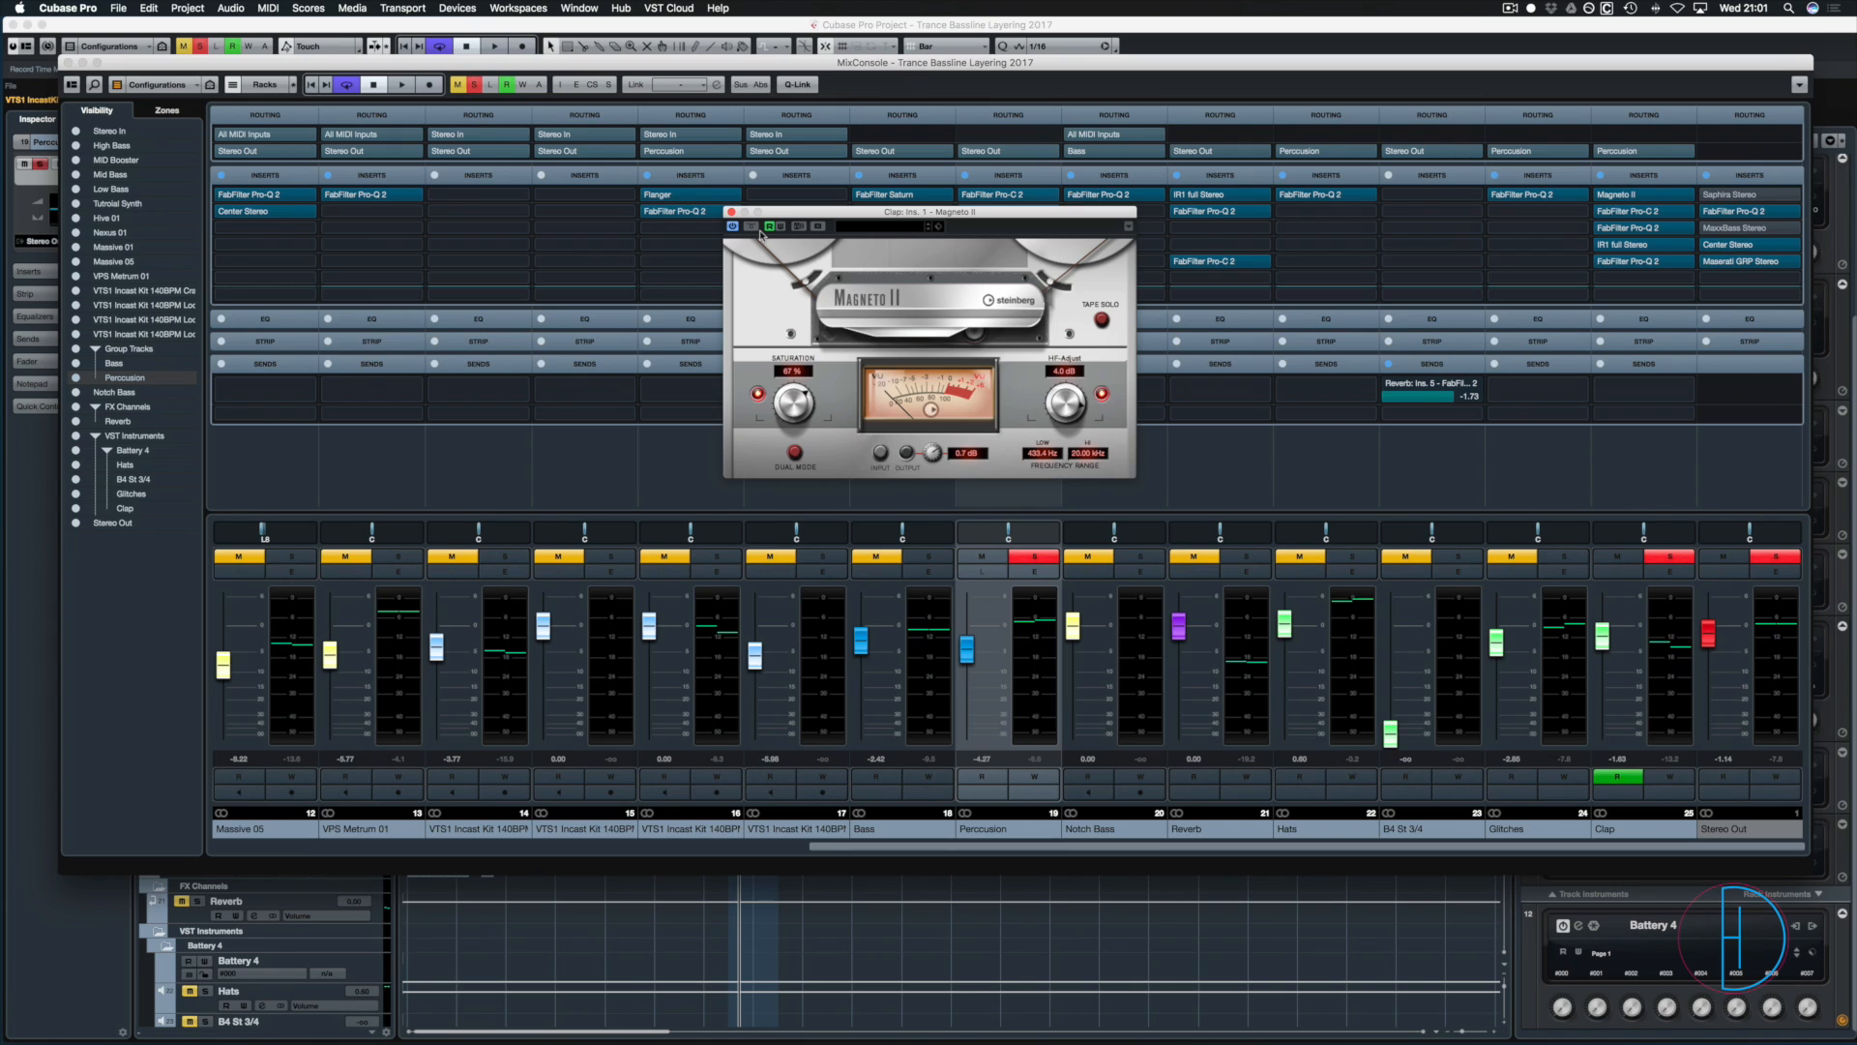
pyautogui.press('space')
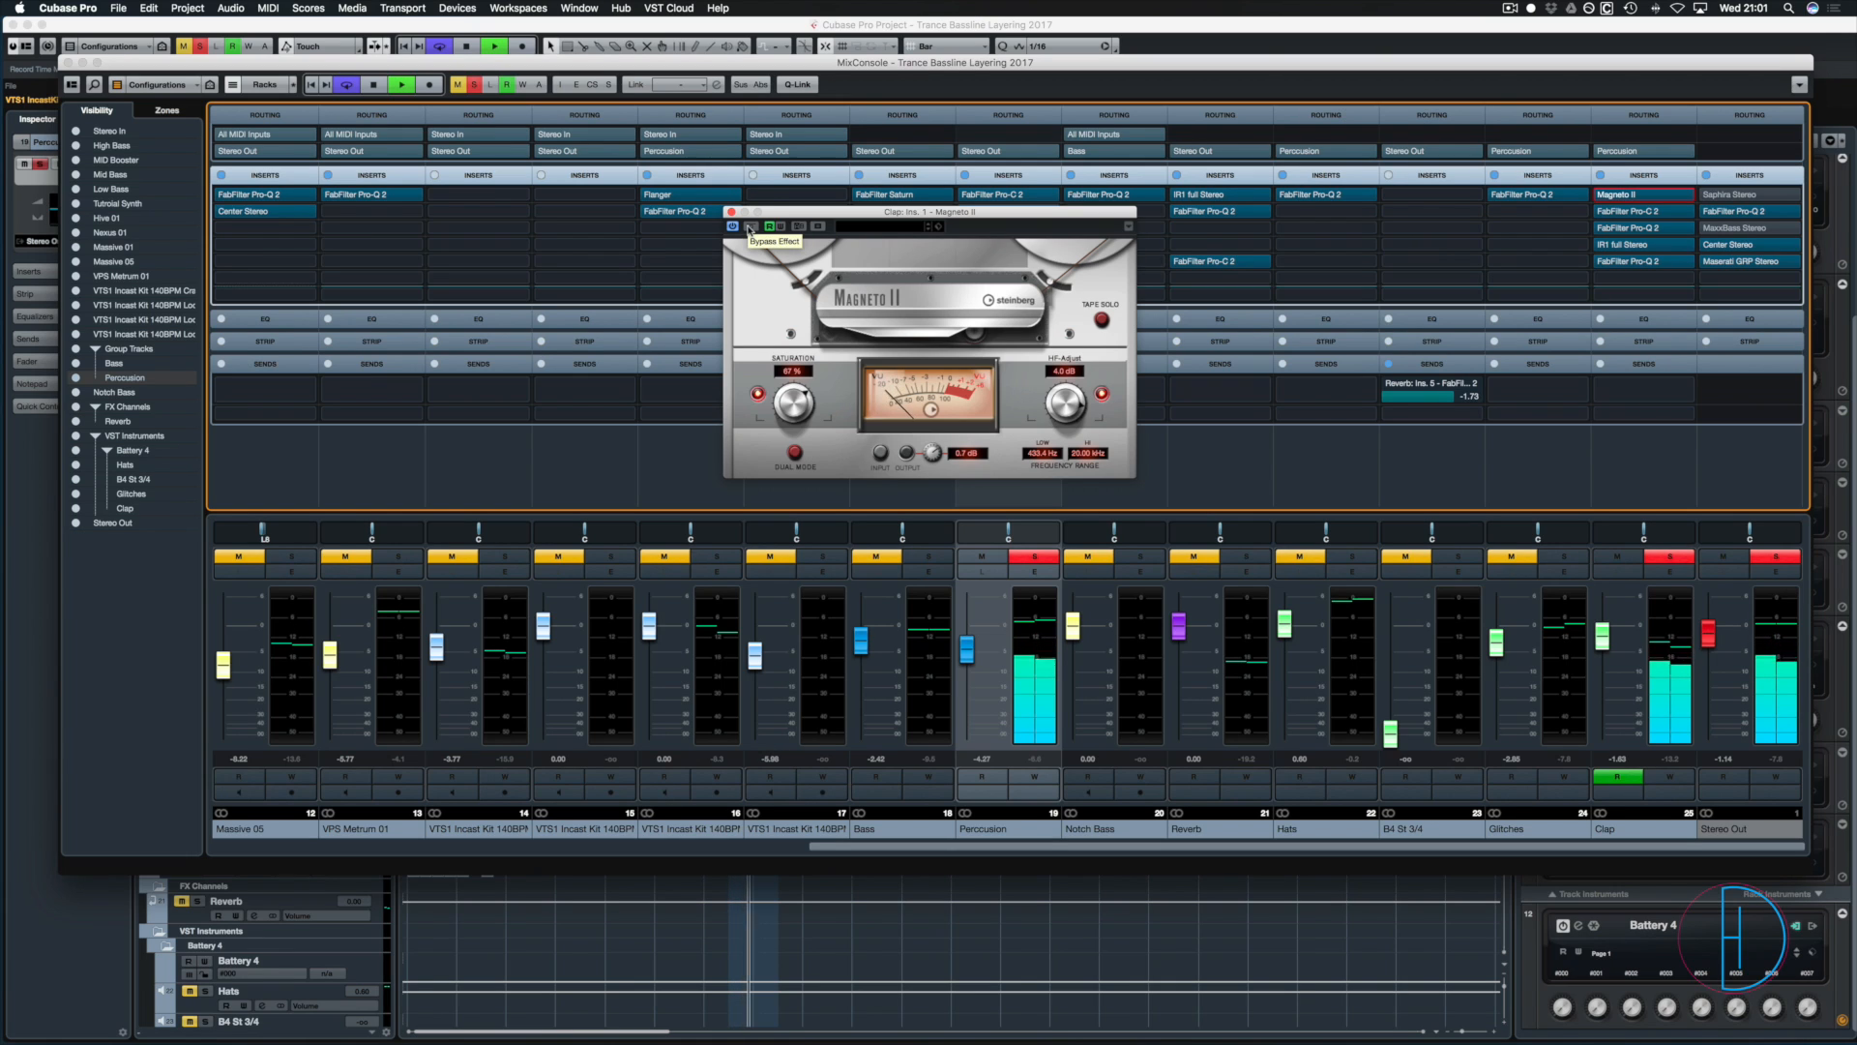
pyautogui.click(750, 227)
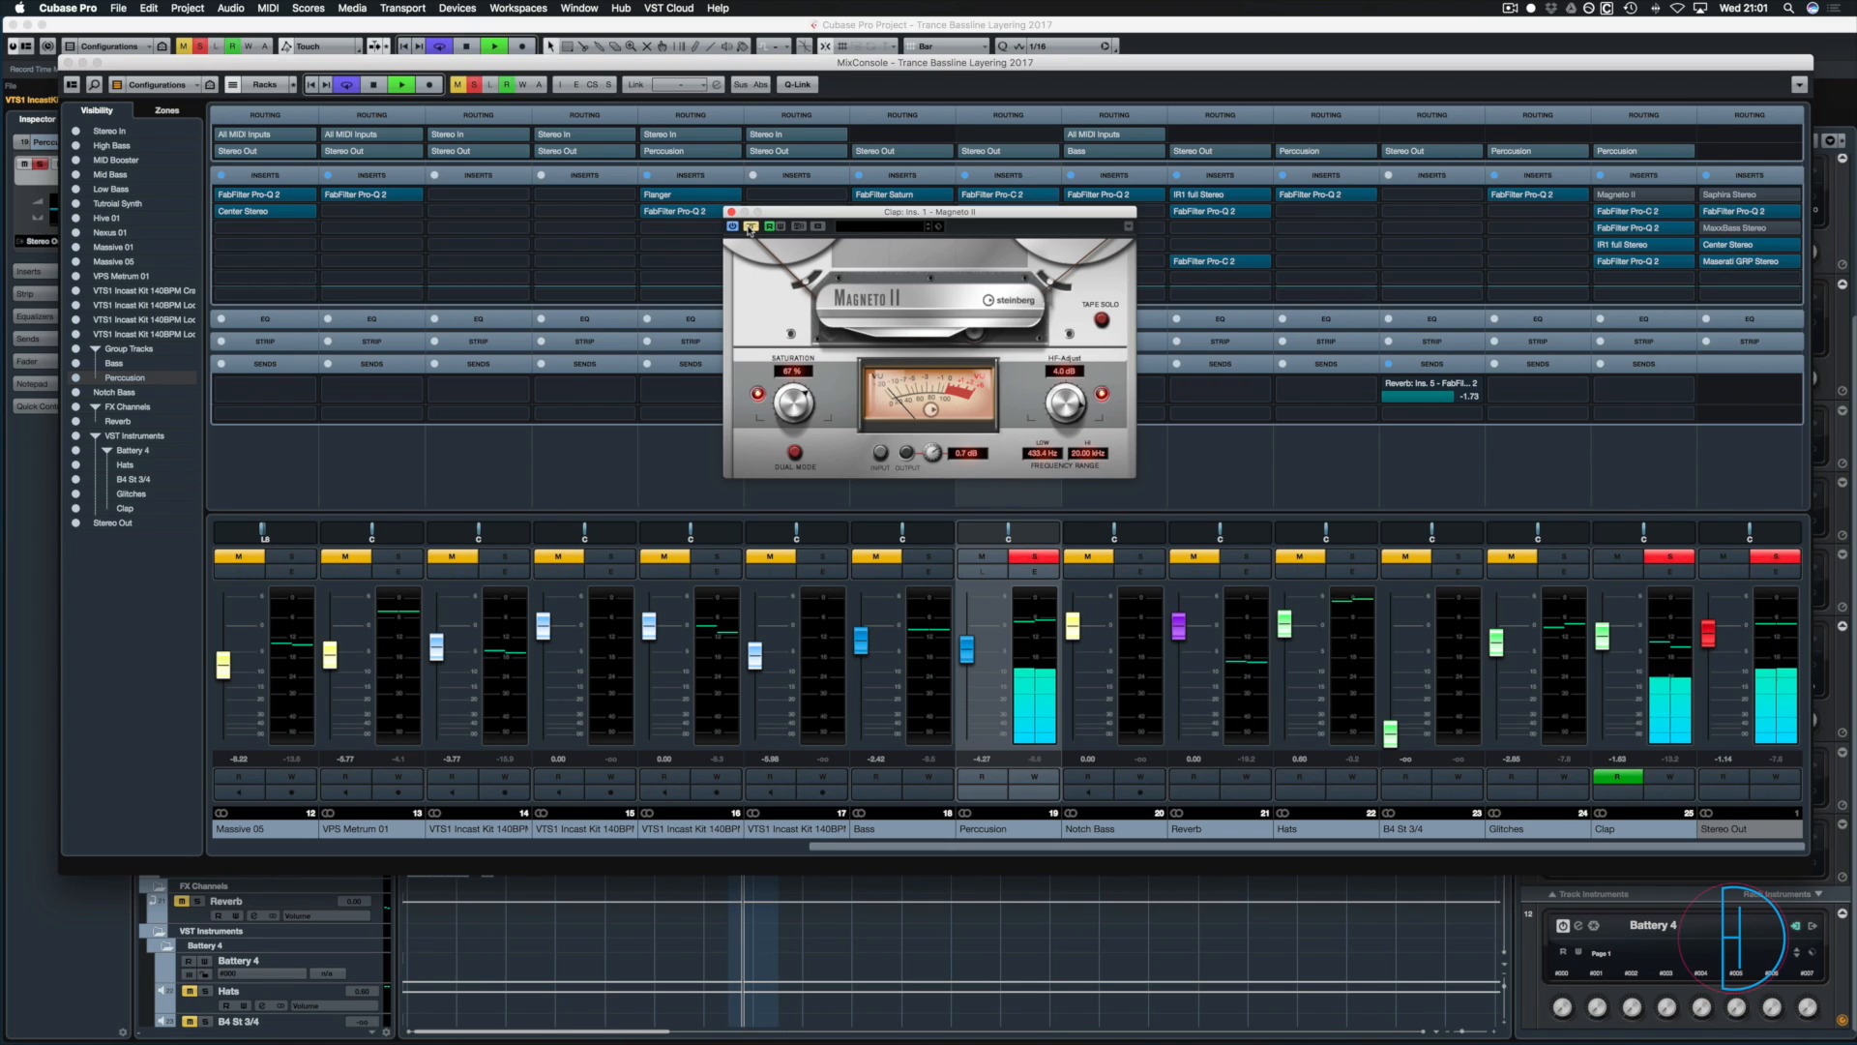
pyautogui.click(751, 229)
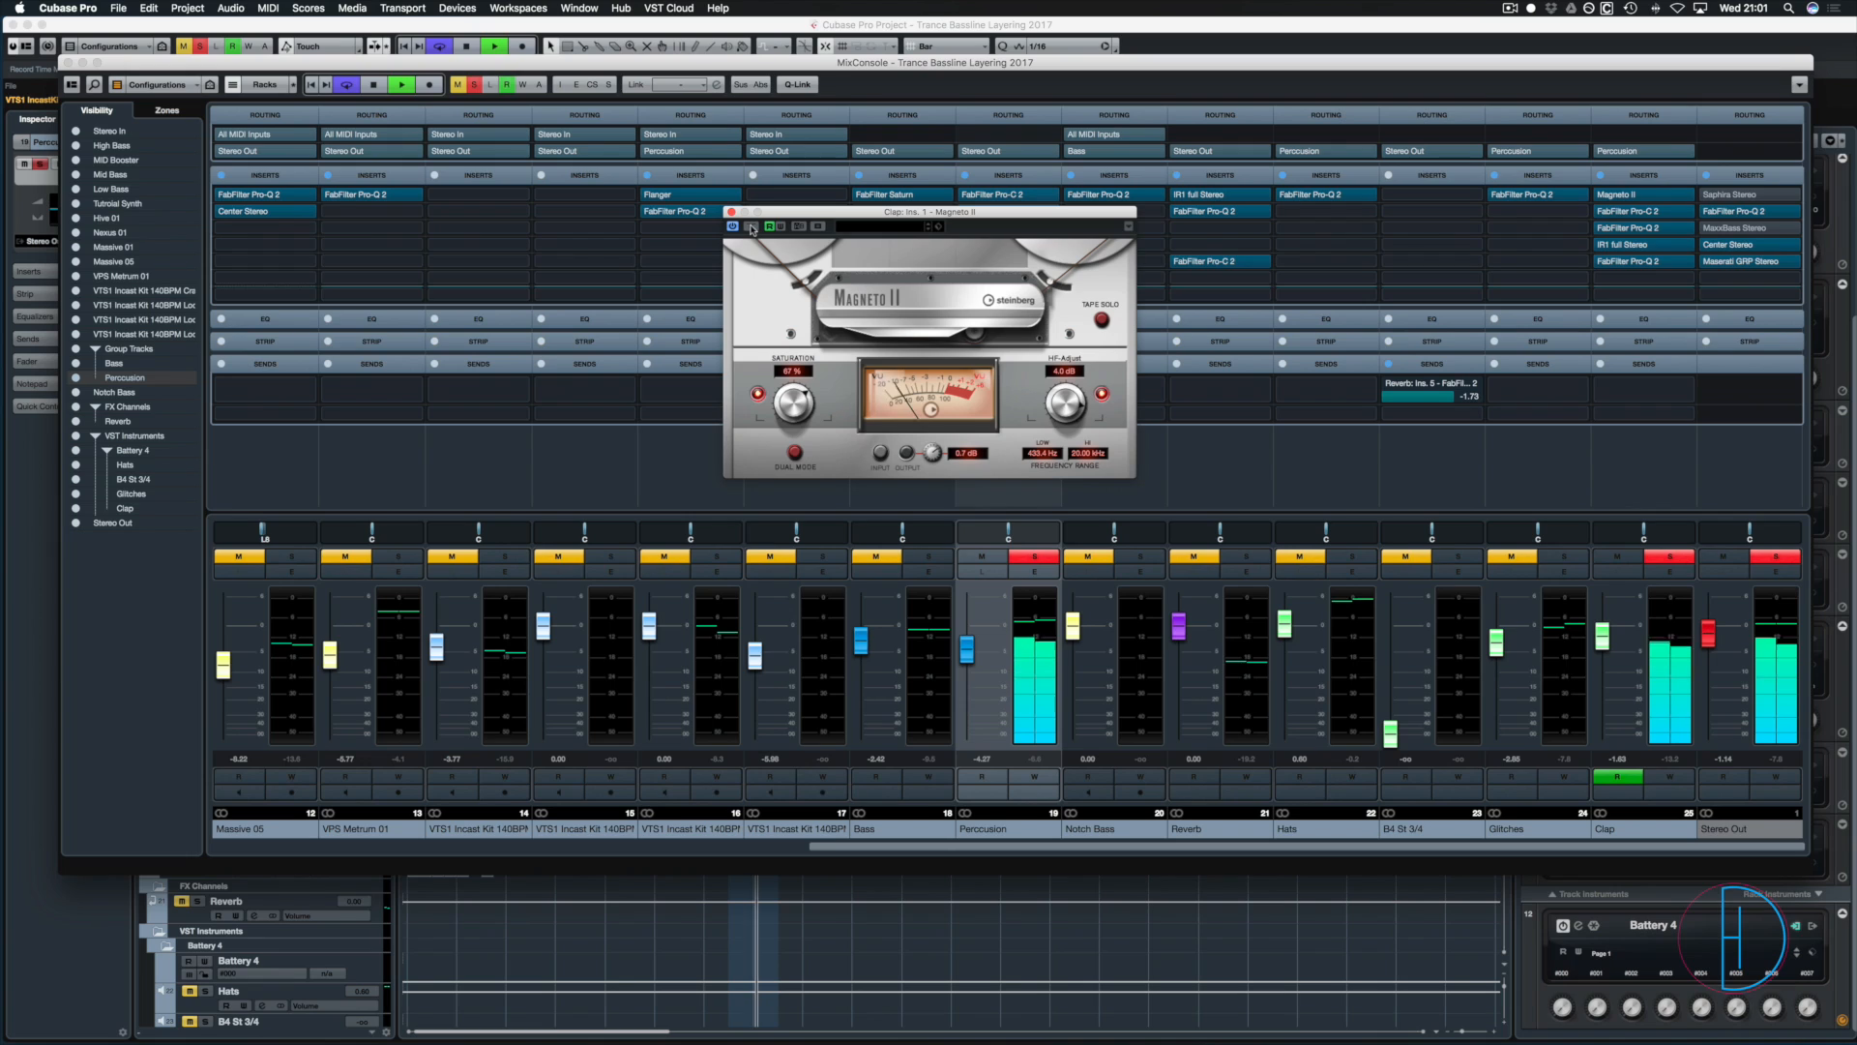
pyautogui.click(751, 228)
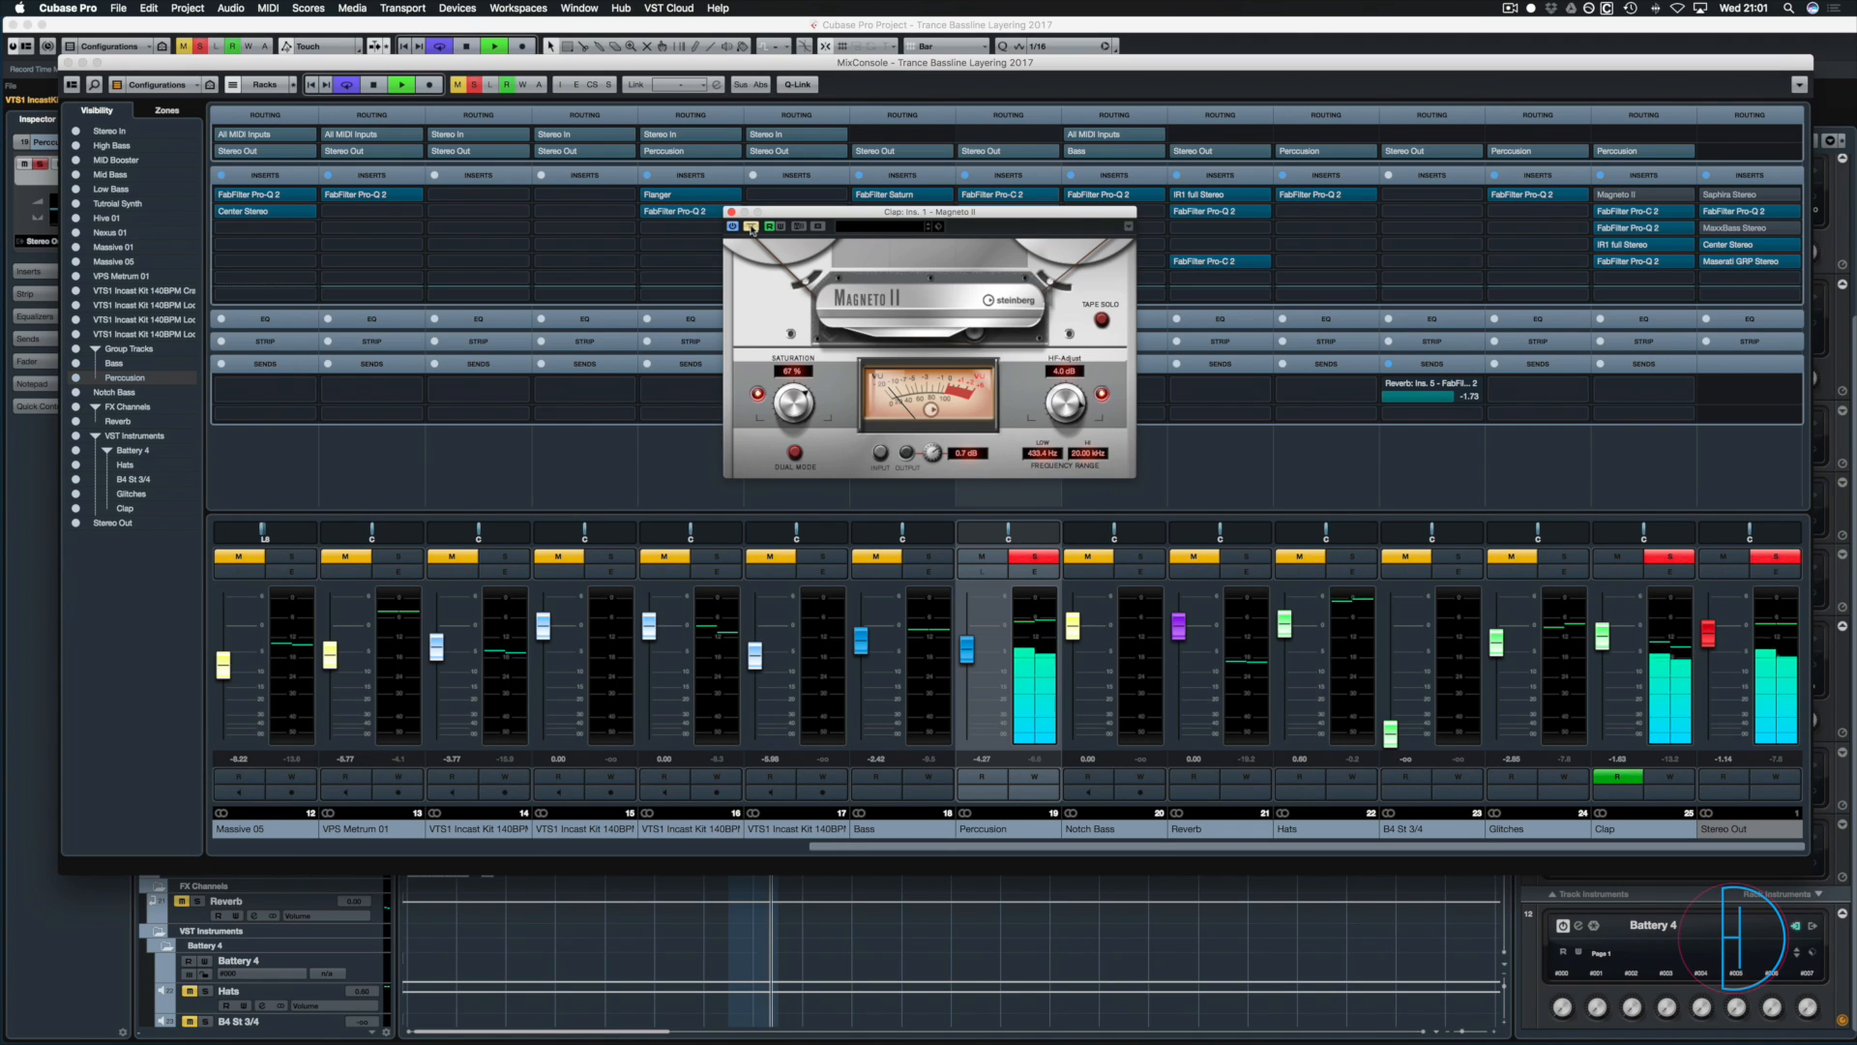
pyautogui.press('space')
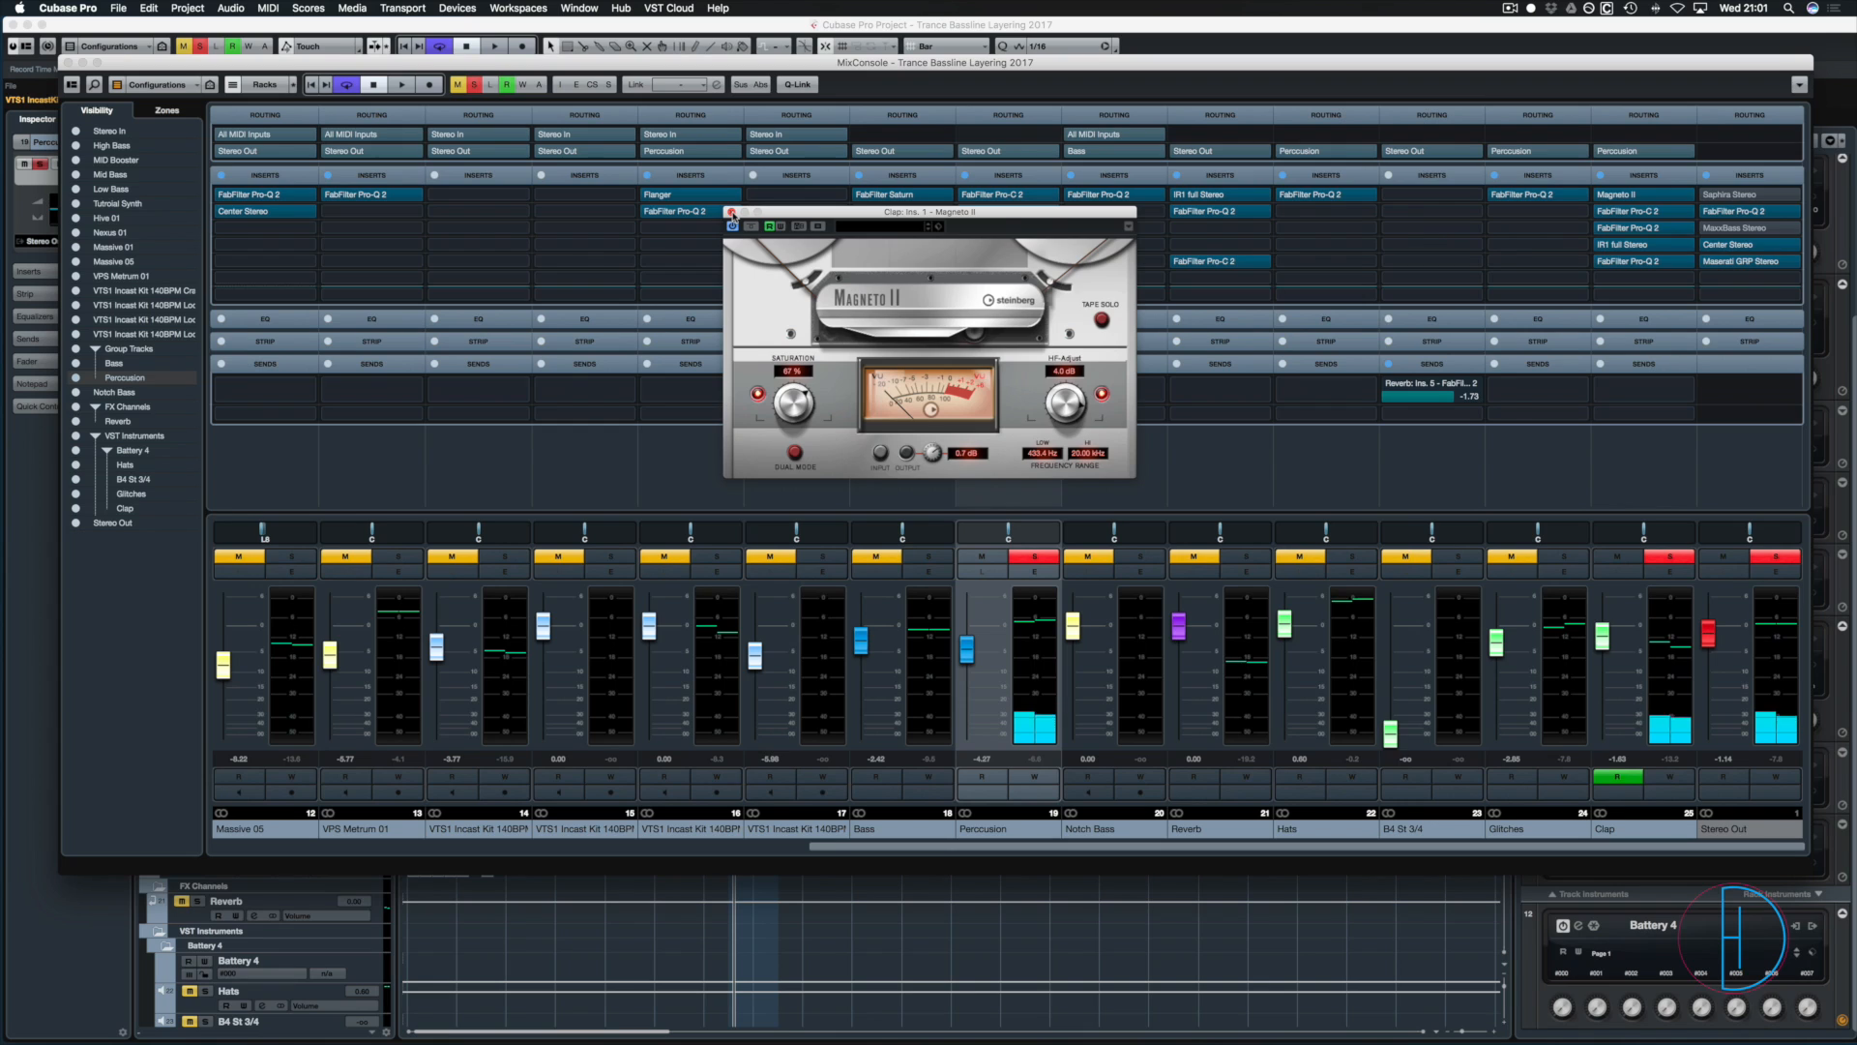
pyautogui.click(732, 212)
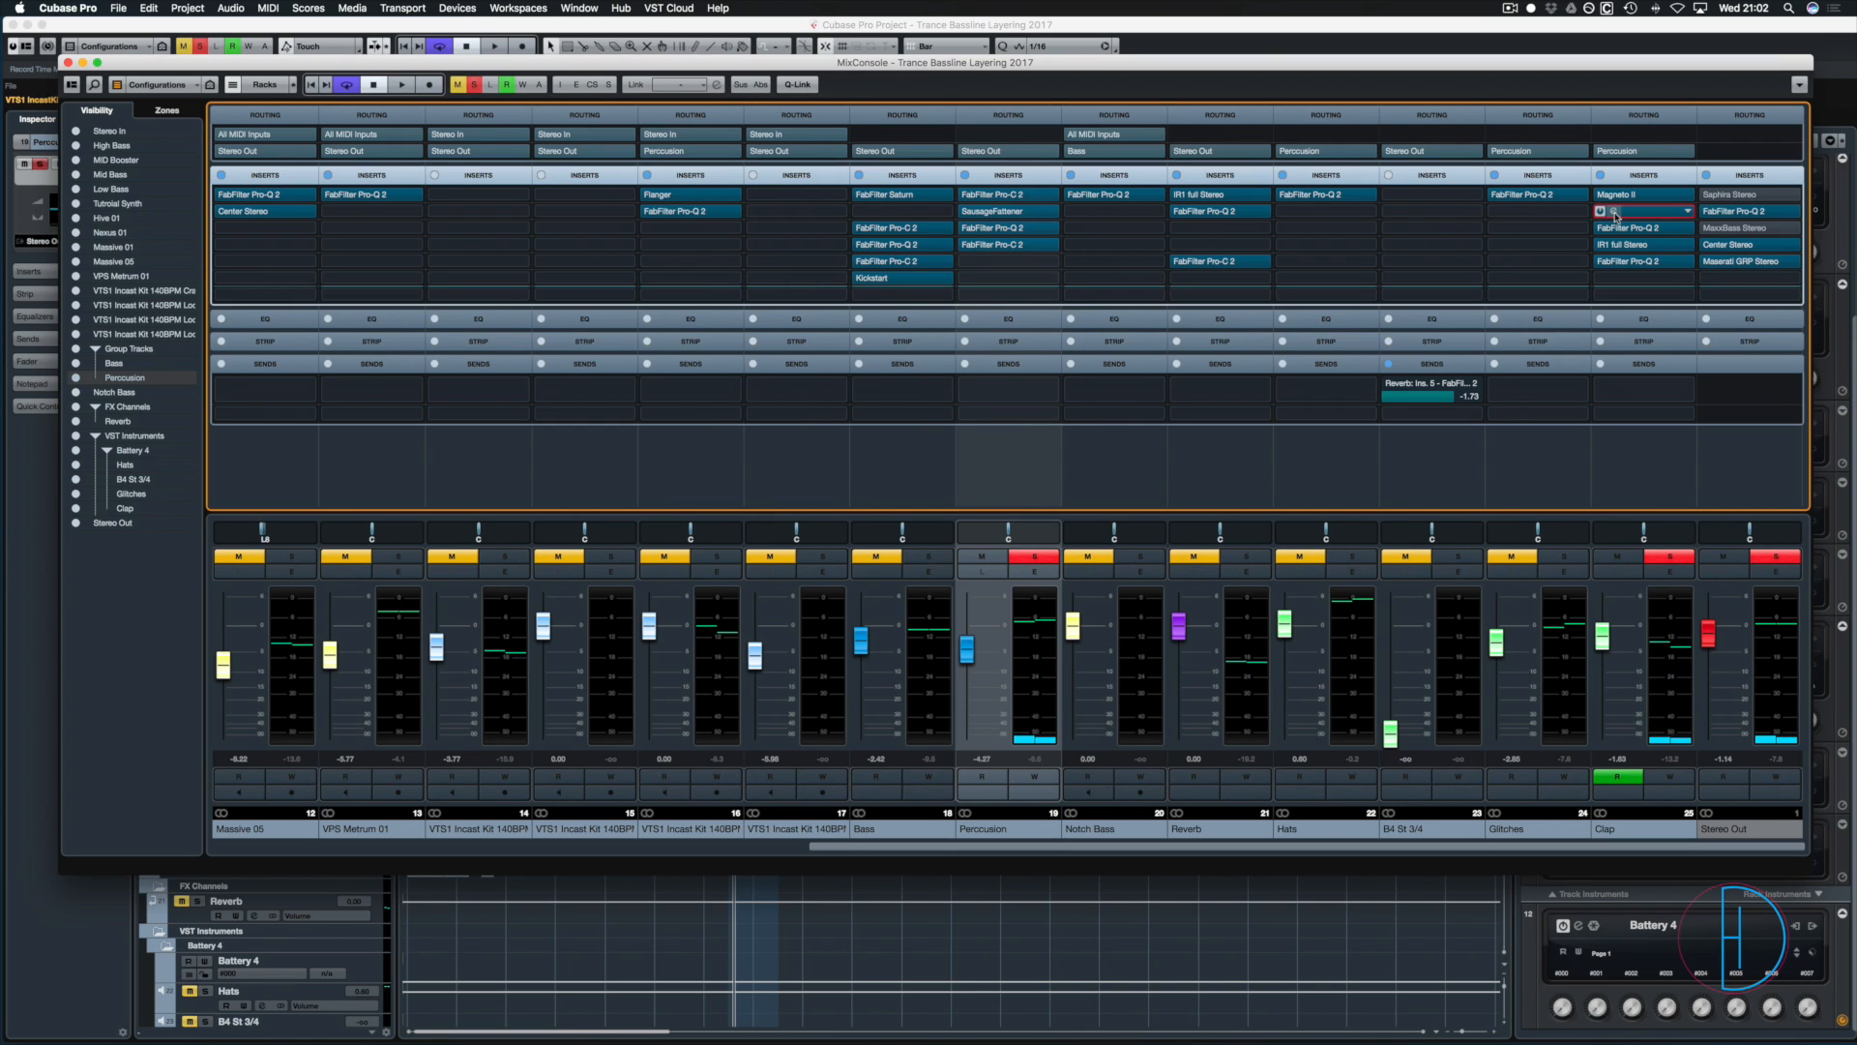
# - Open the Clap channel's FabFilter Pro-C 2 insert and check which Drums > Snare preset it uses, without changing it
pyautogui.click(1615, 214)
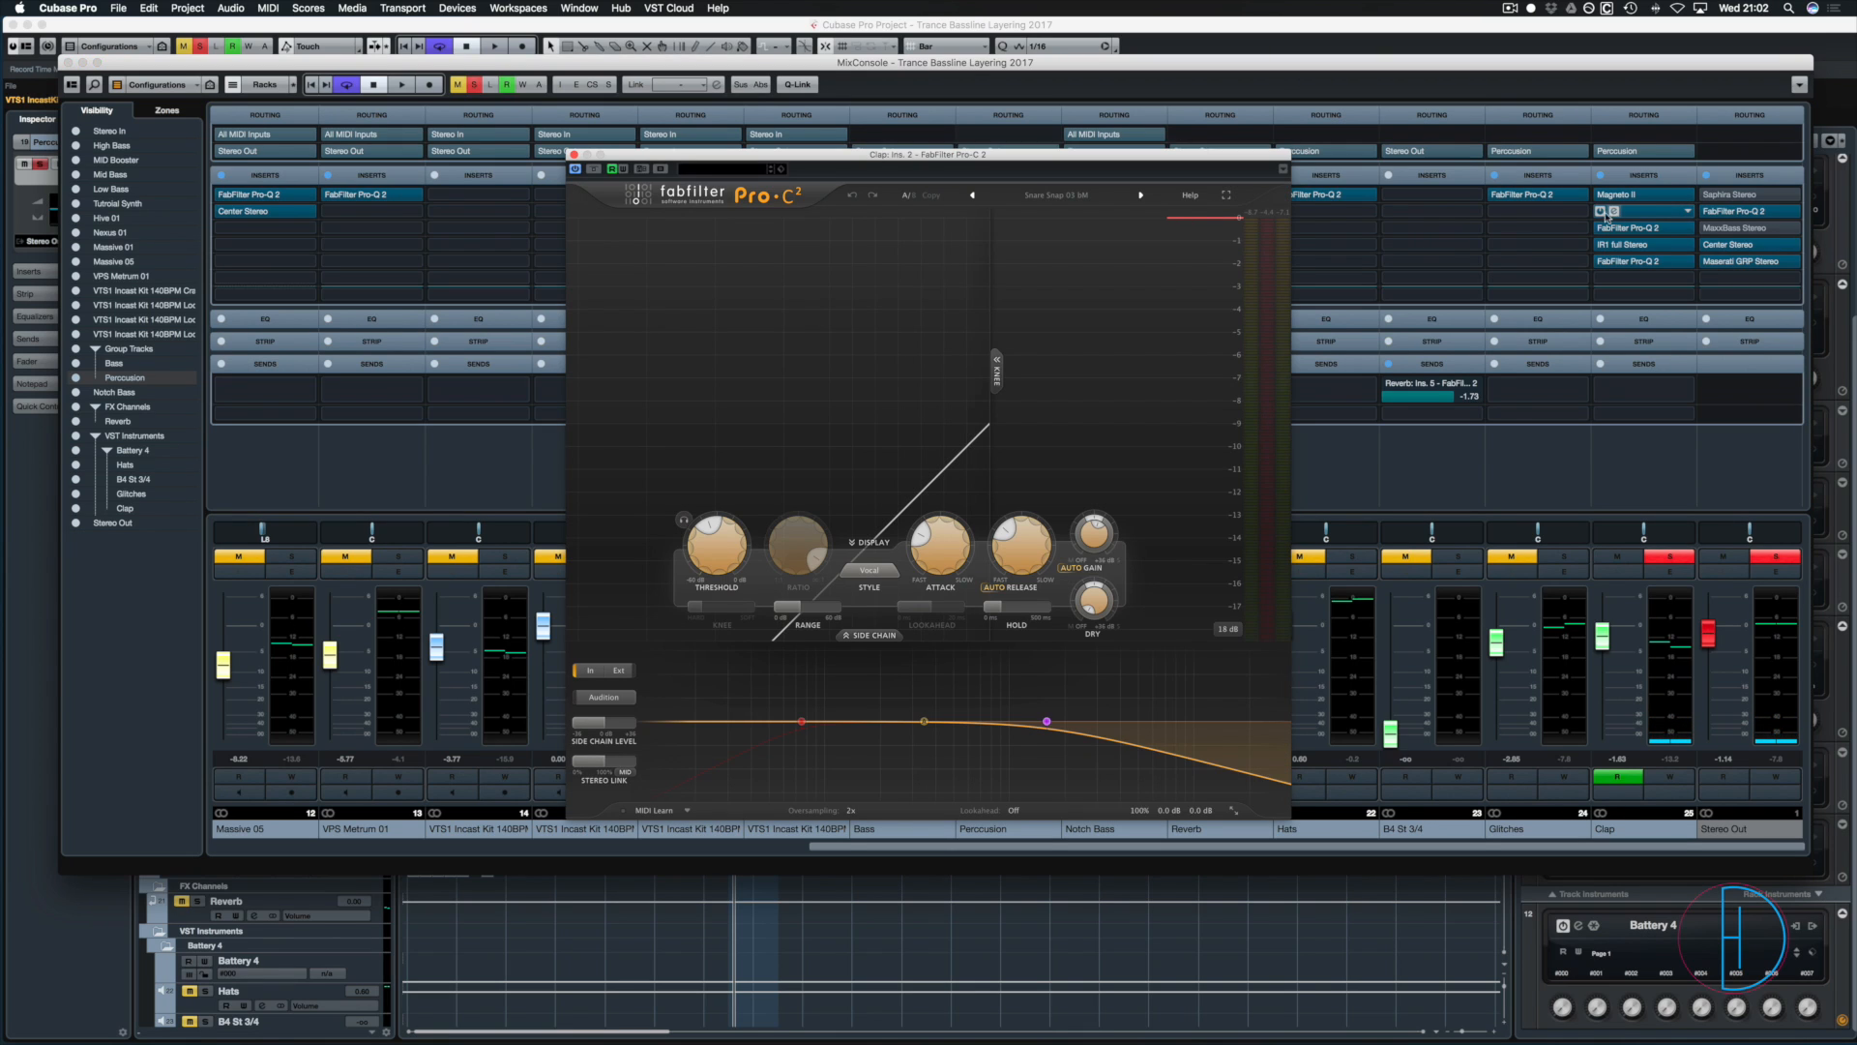
pyautogui.click(1068, 196)
pyautogui.moveTo(1045, 240)
pyautogui.moveTo(1199, 295)
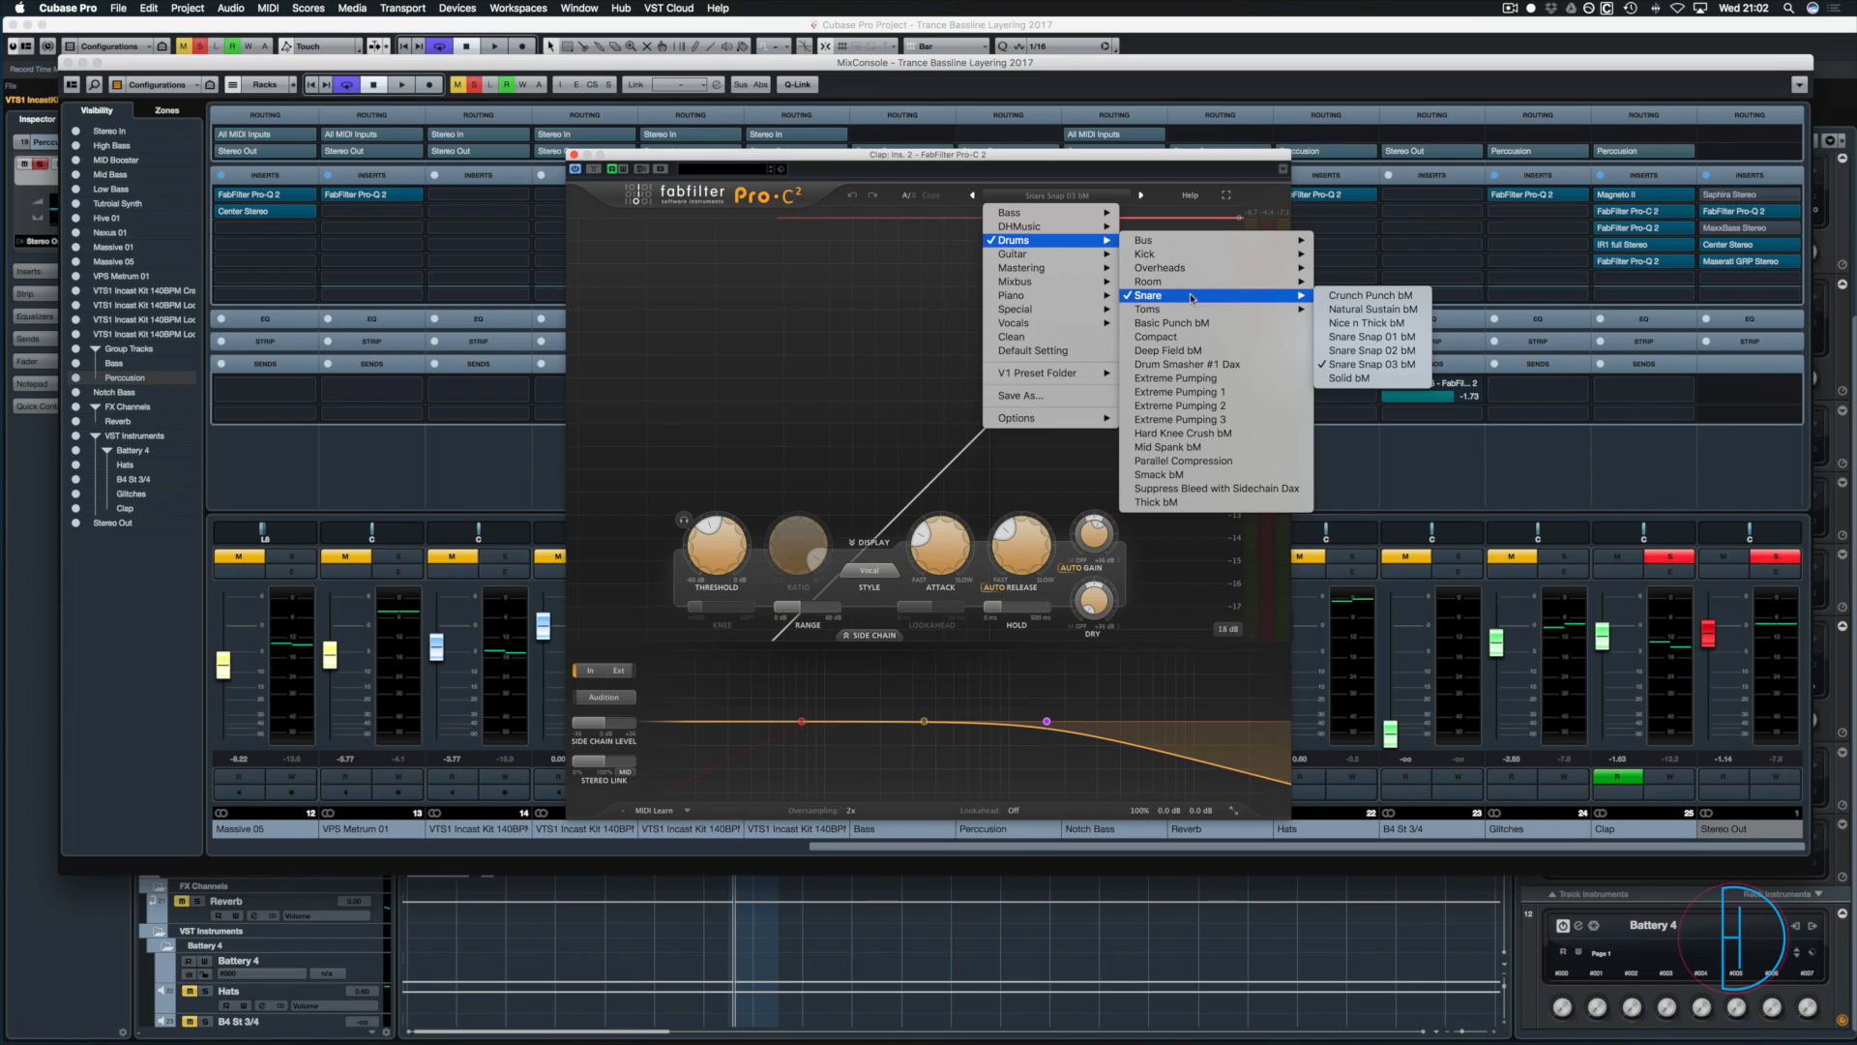
pyautogui.click(1196, 155)
pyautogui.moveTo(1195, 155); pyautogui.dragTo(1195, 155)
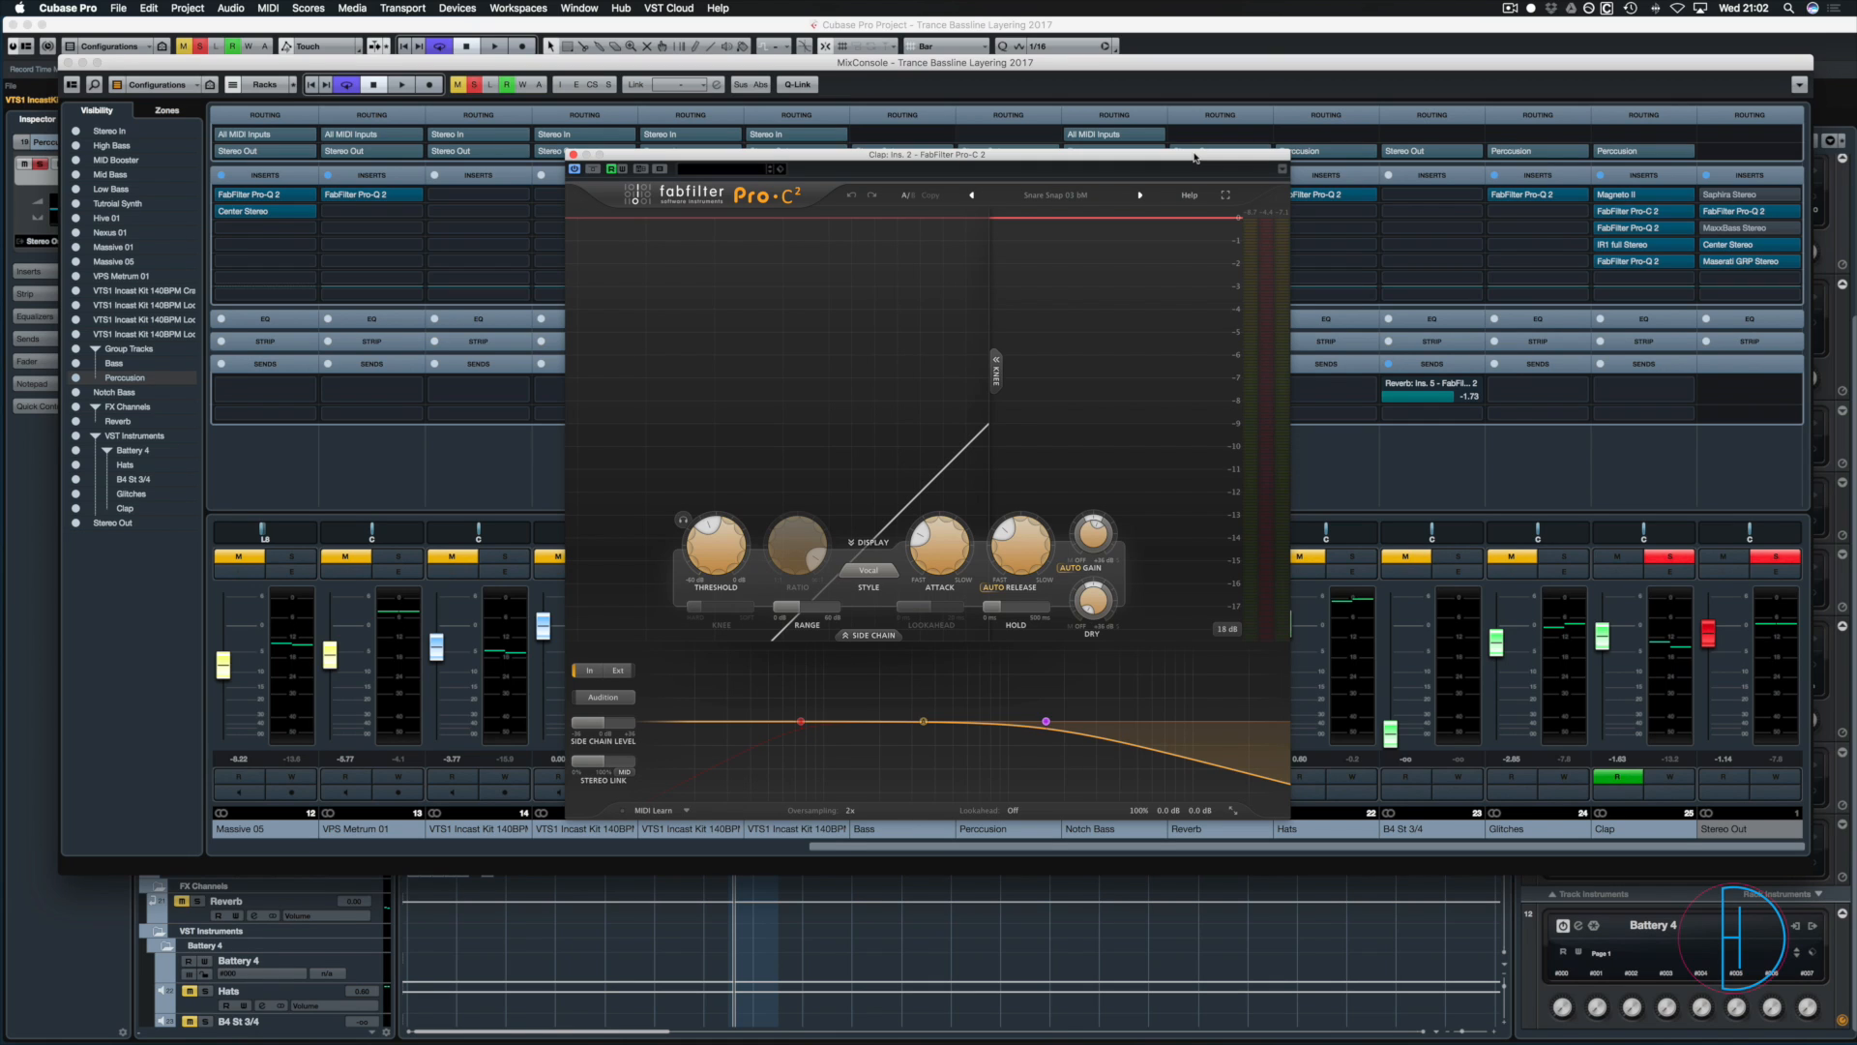
# - Play the clap through the Pro-C 2 to examine its gain reduction, and close the compressor
pyautogui.press('space')
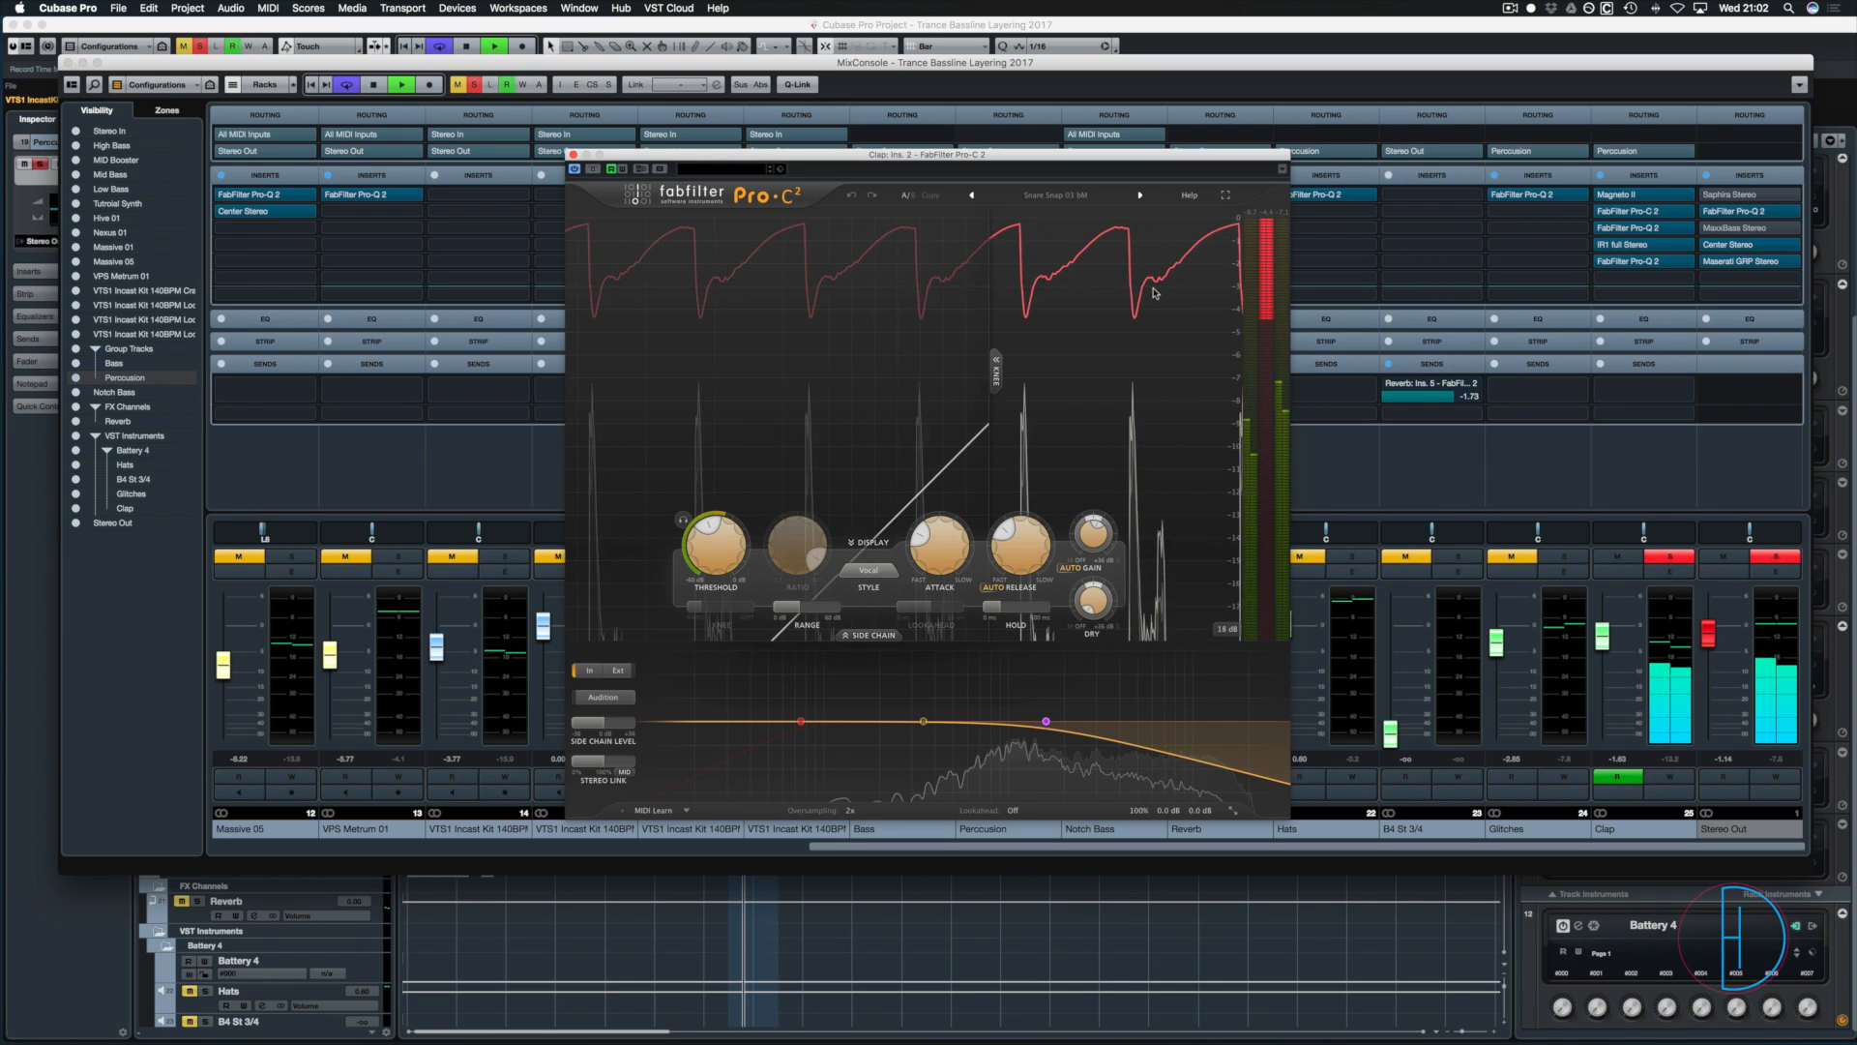
pyautogui.press('space')
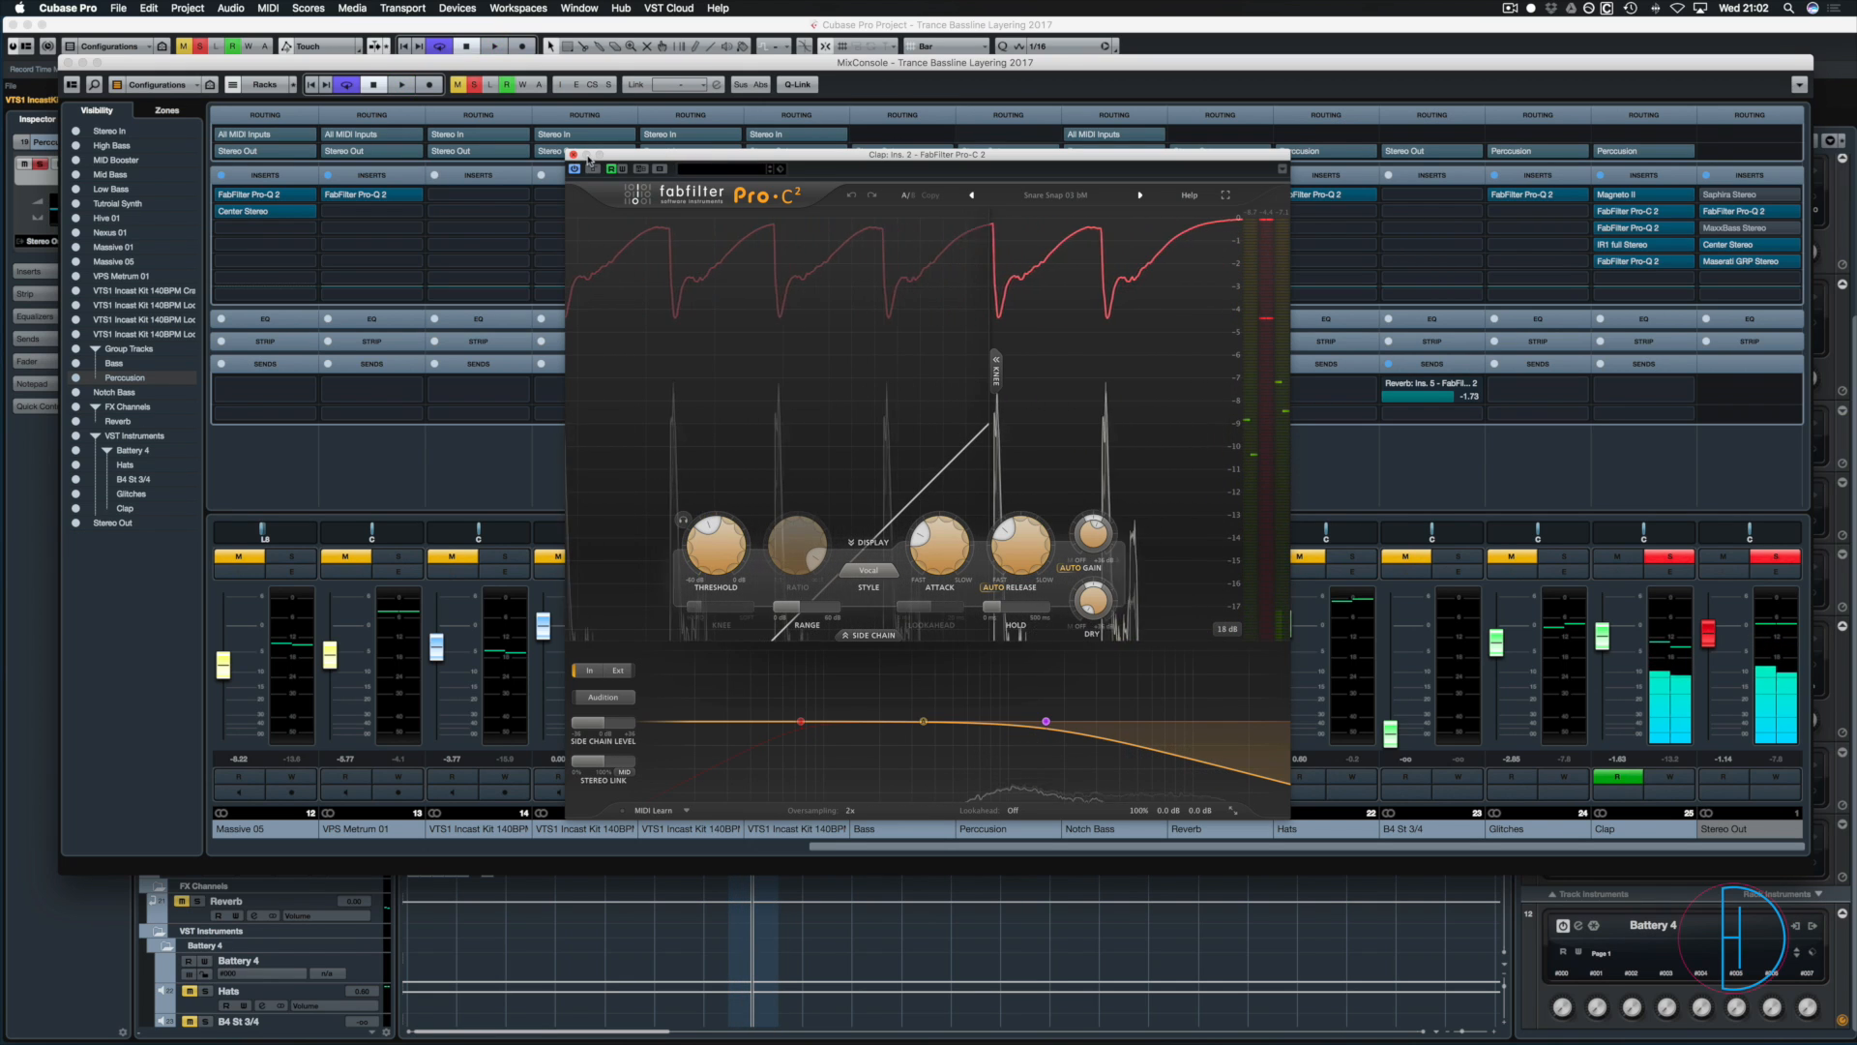
pyautogui.click(574, 155)
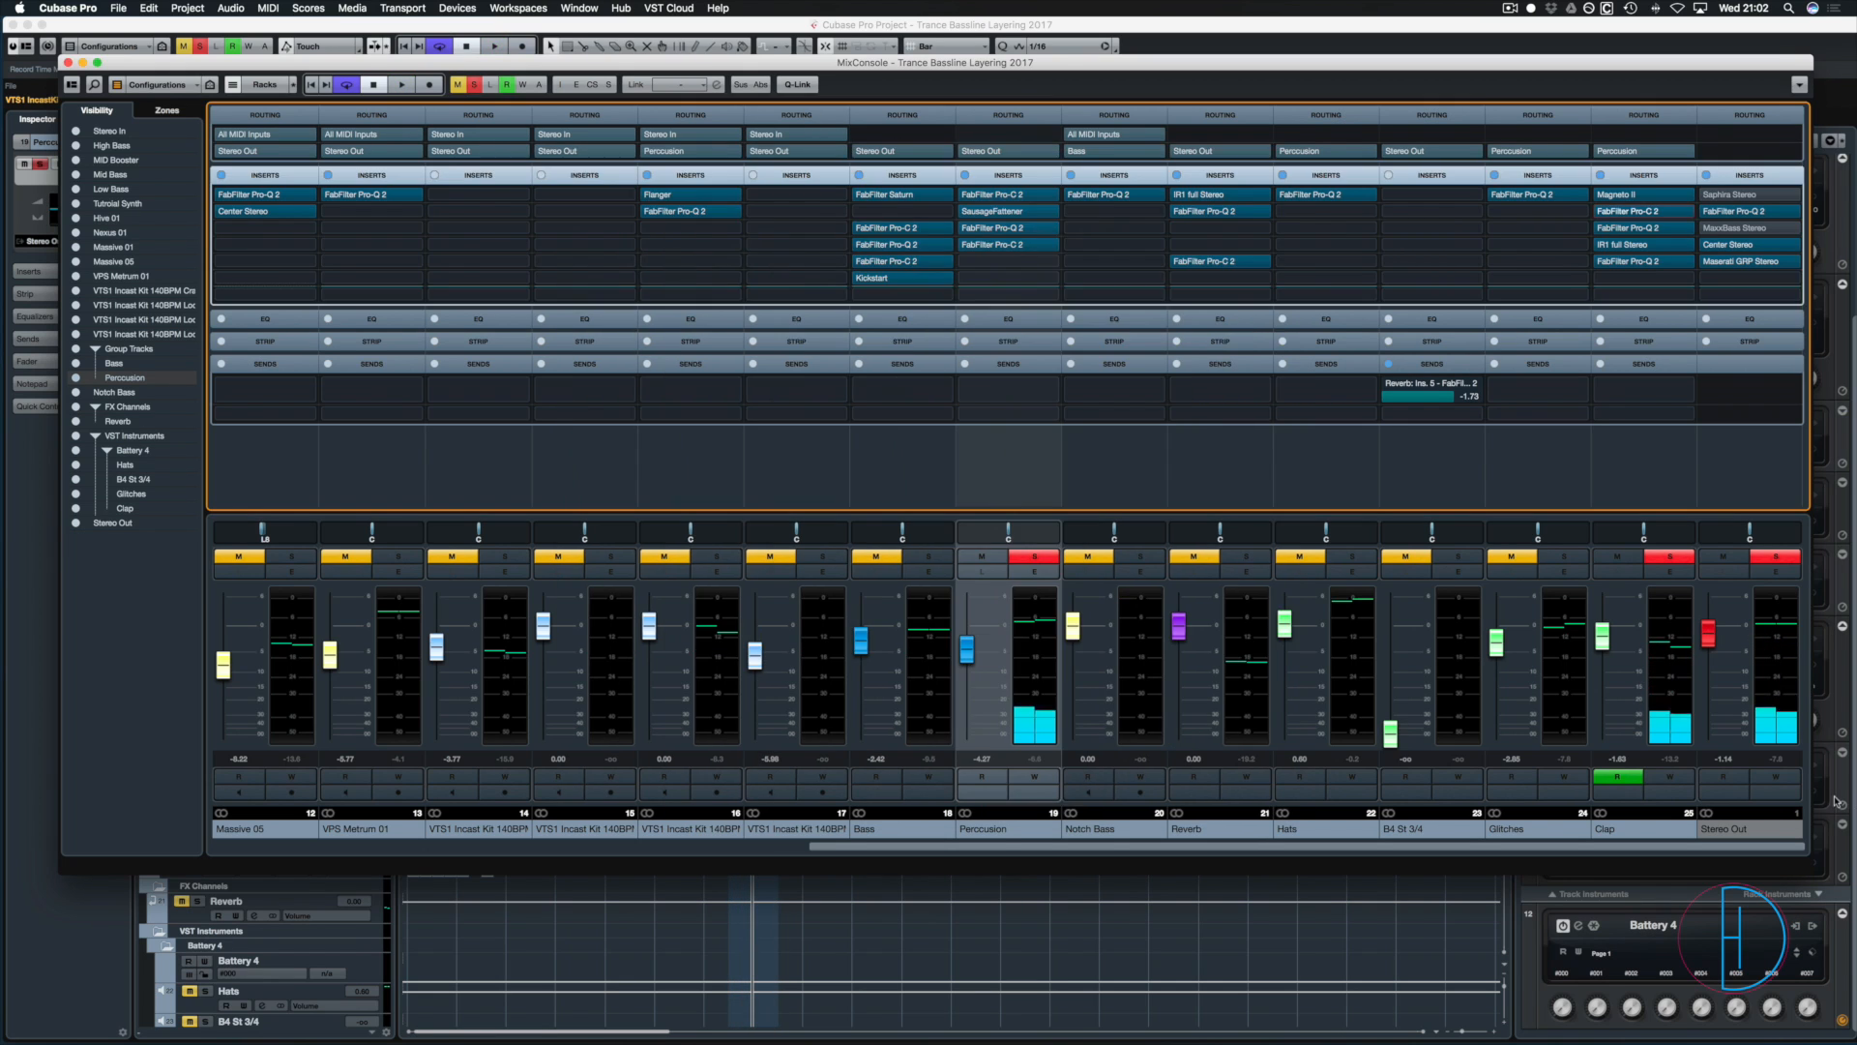
# - Open the Pro-Q 2 in the Clap channel's third insert slot, audition its mid-frequency cut band in isolation during playback, and close it
pyautogui.click(1608, 230)
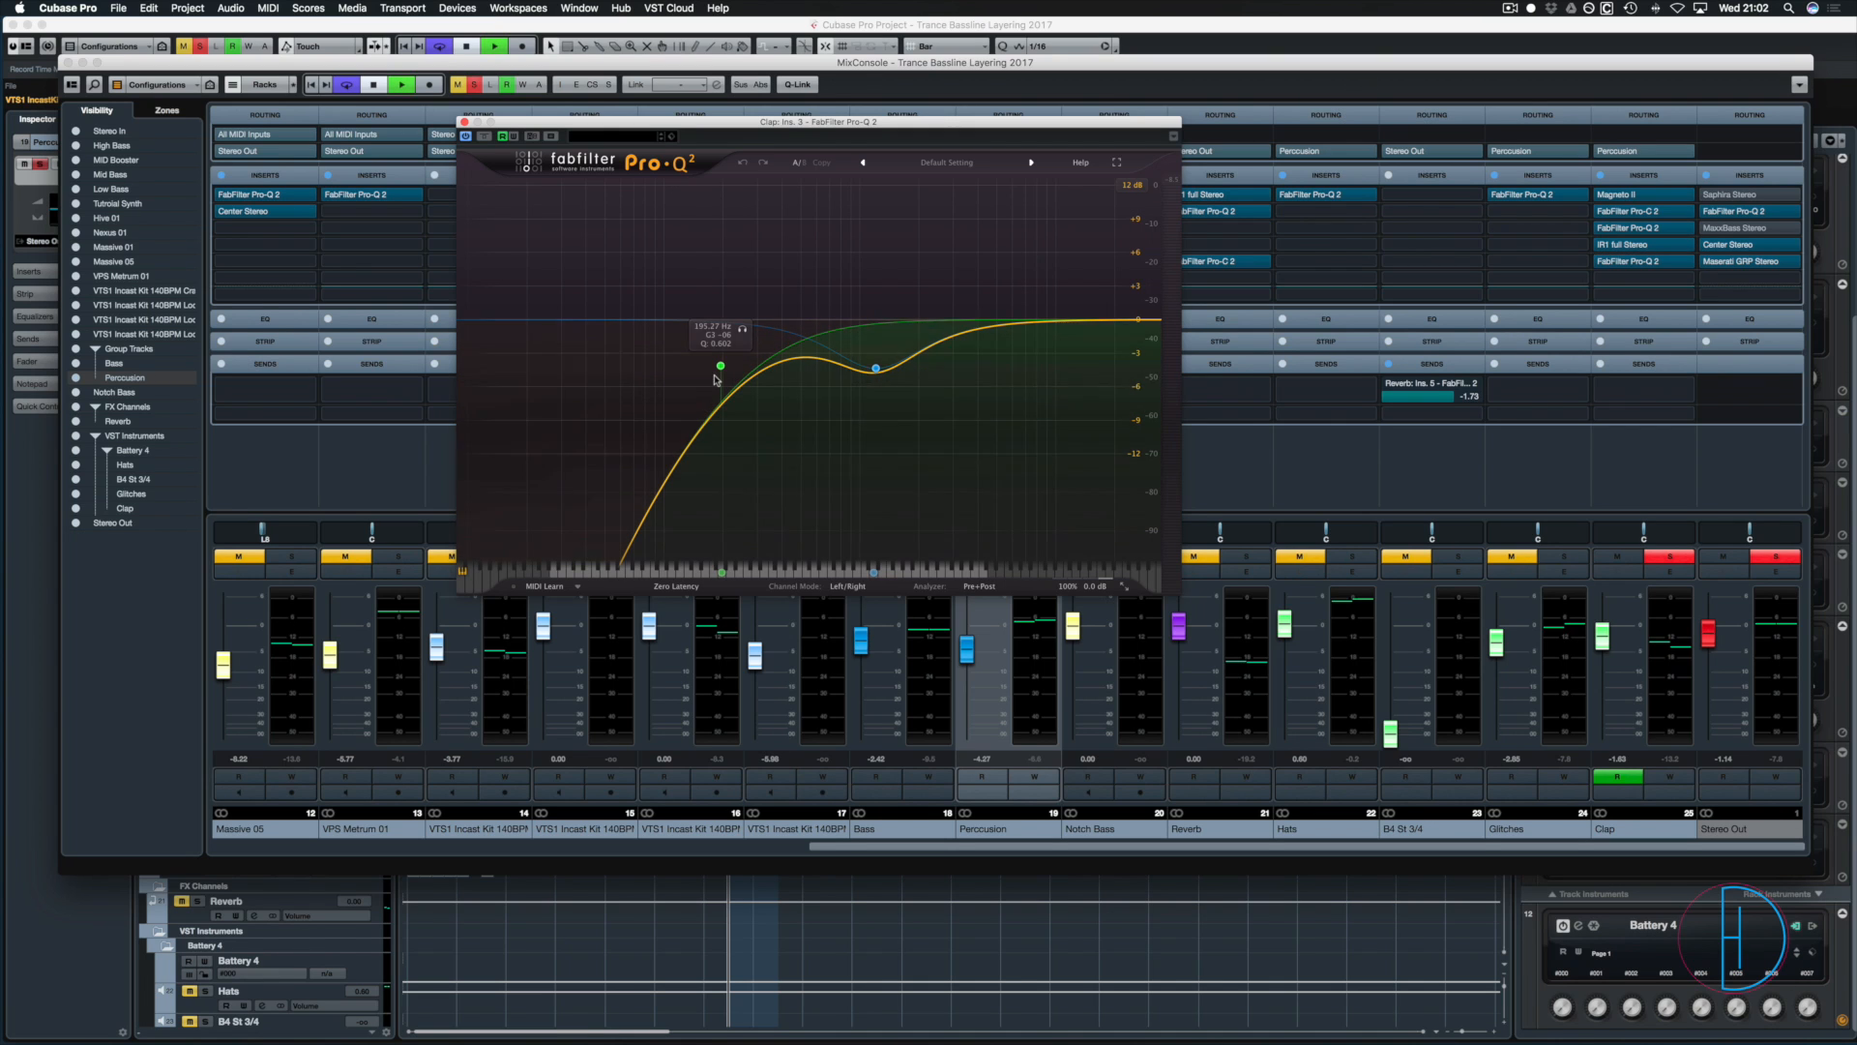
pyautogui.press('space')
pyautogui.click(897, 394)
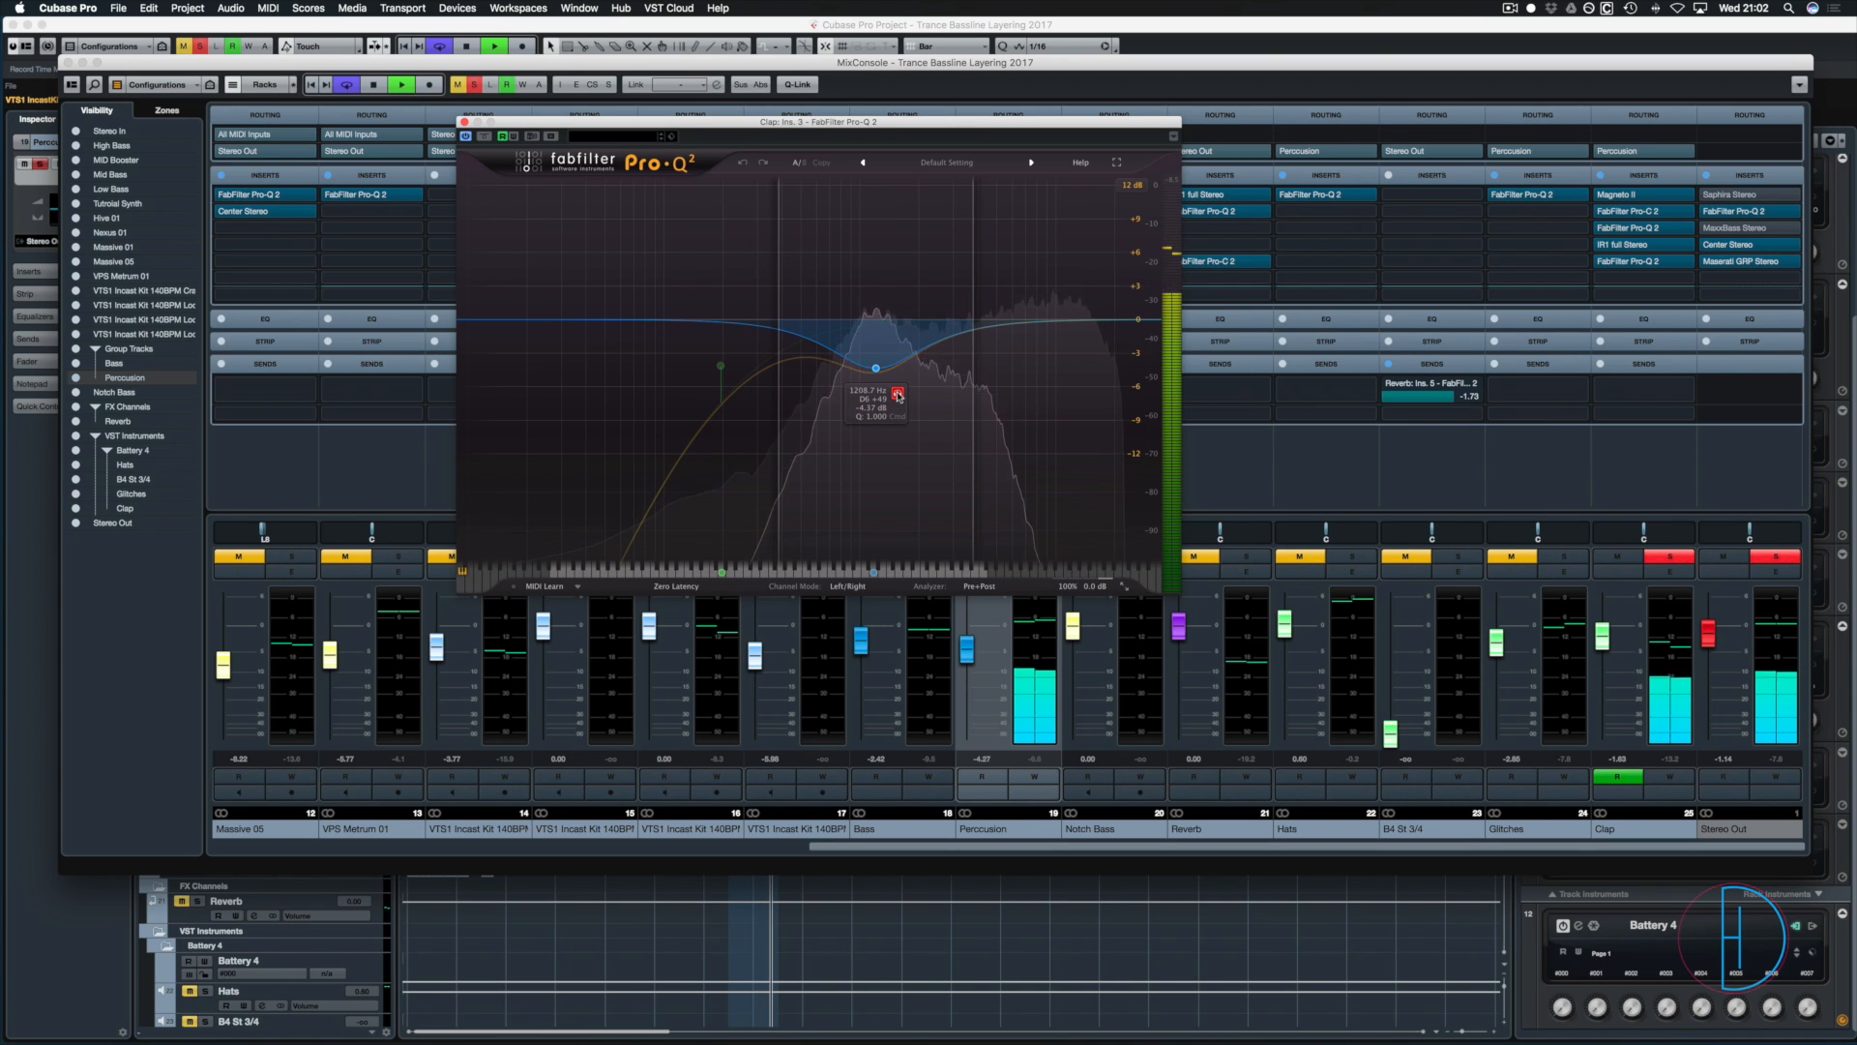
pyautogui.click(898, 394)
pyautogui.press('space')
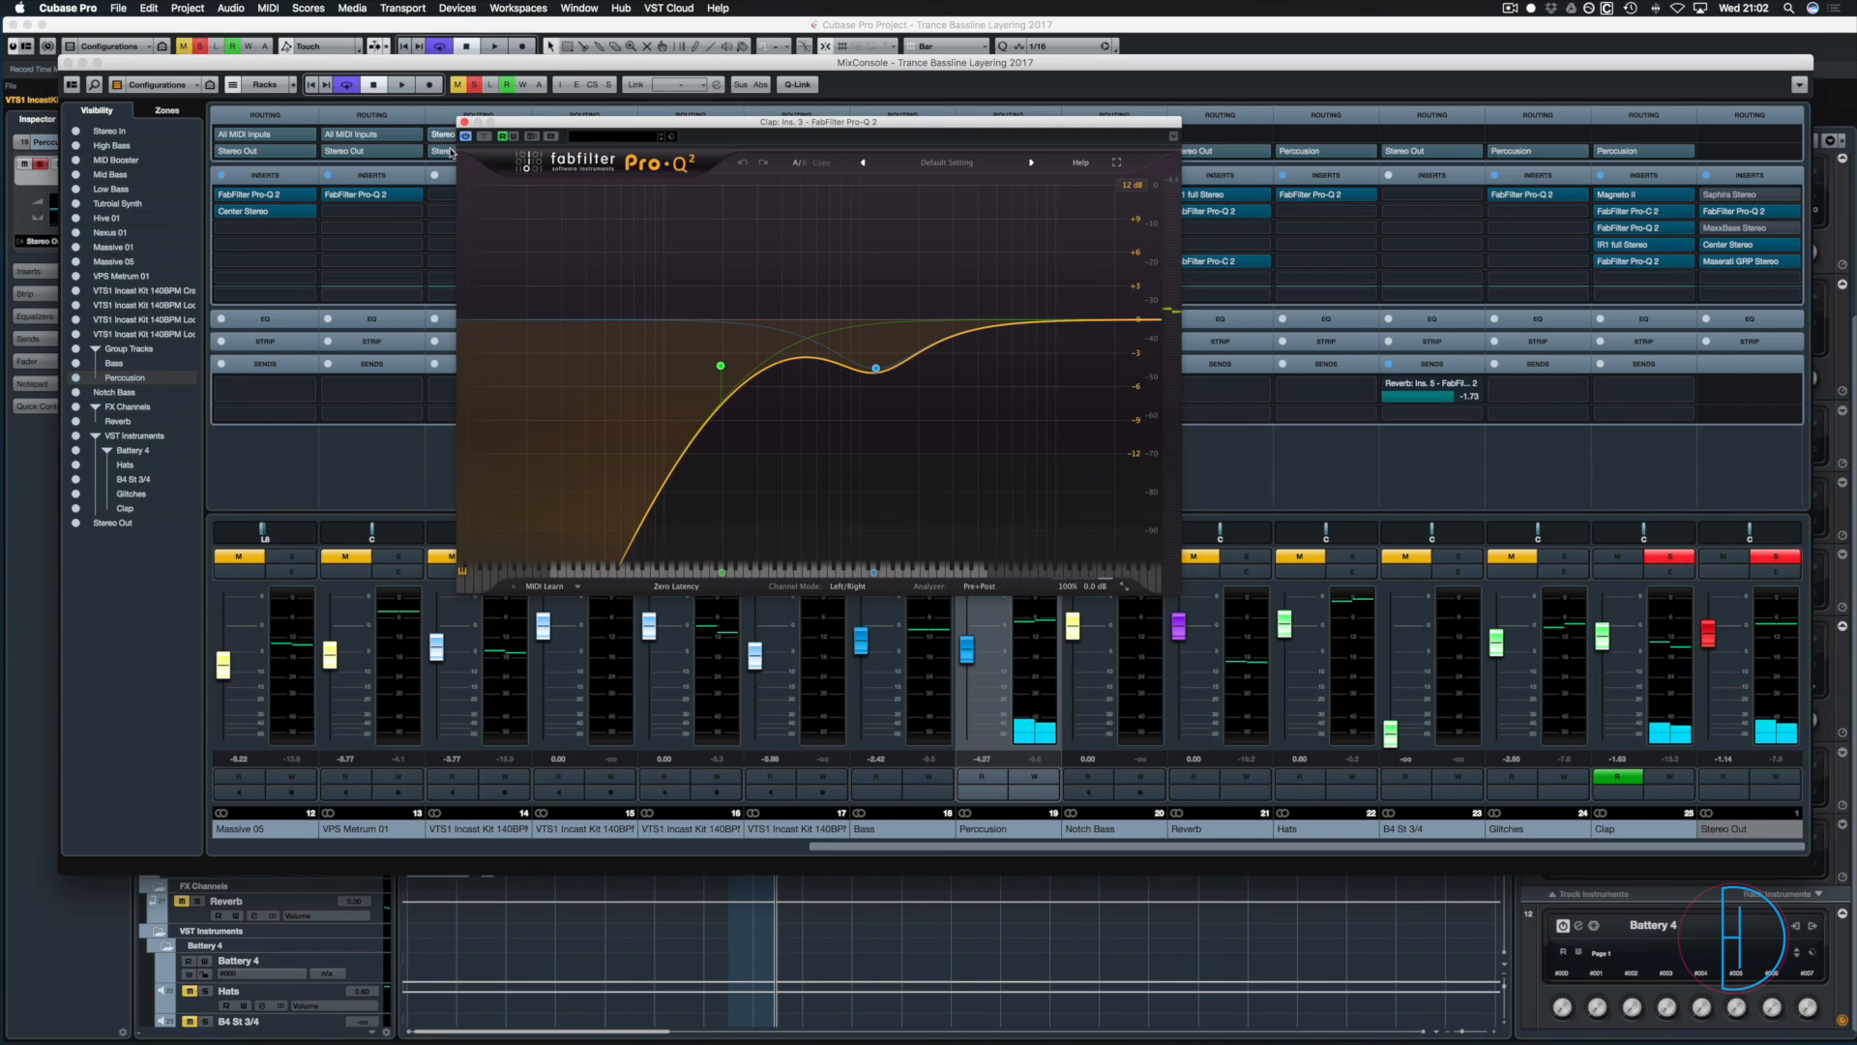
pyautogui.click(464, 122)
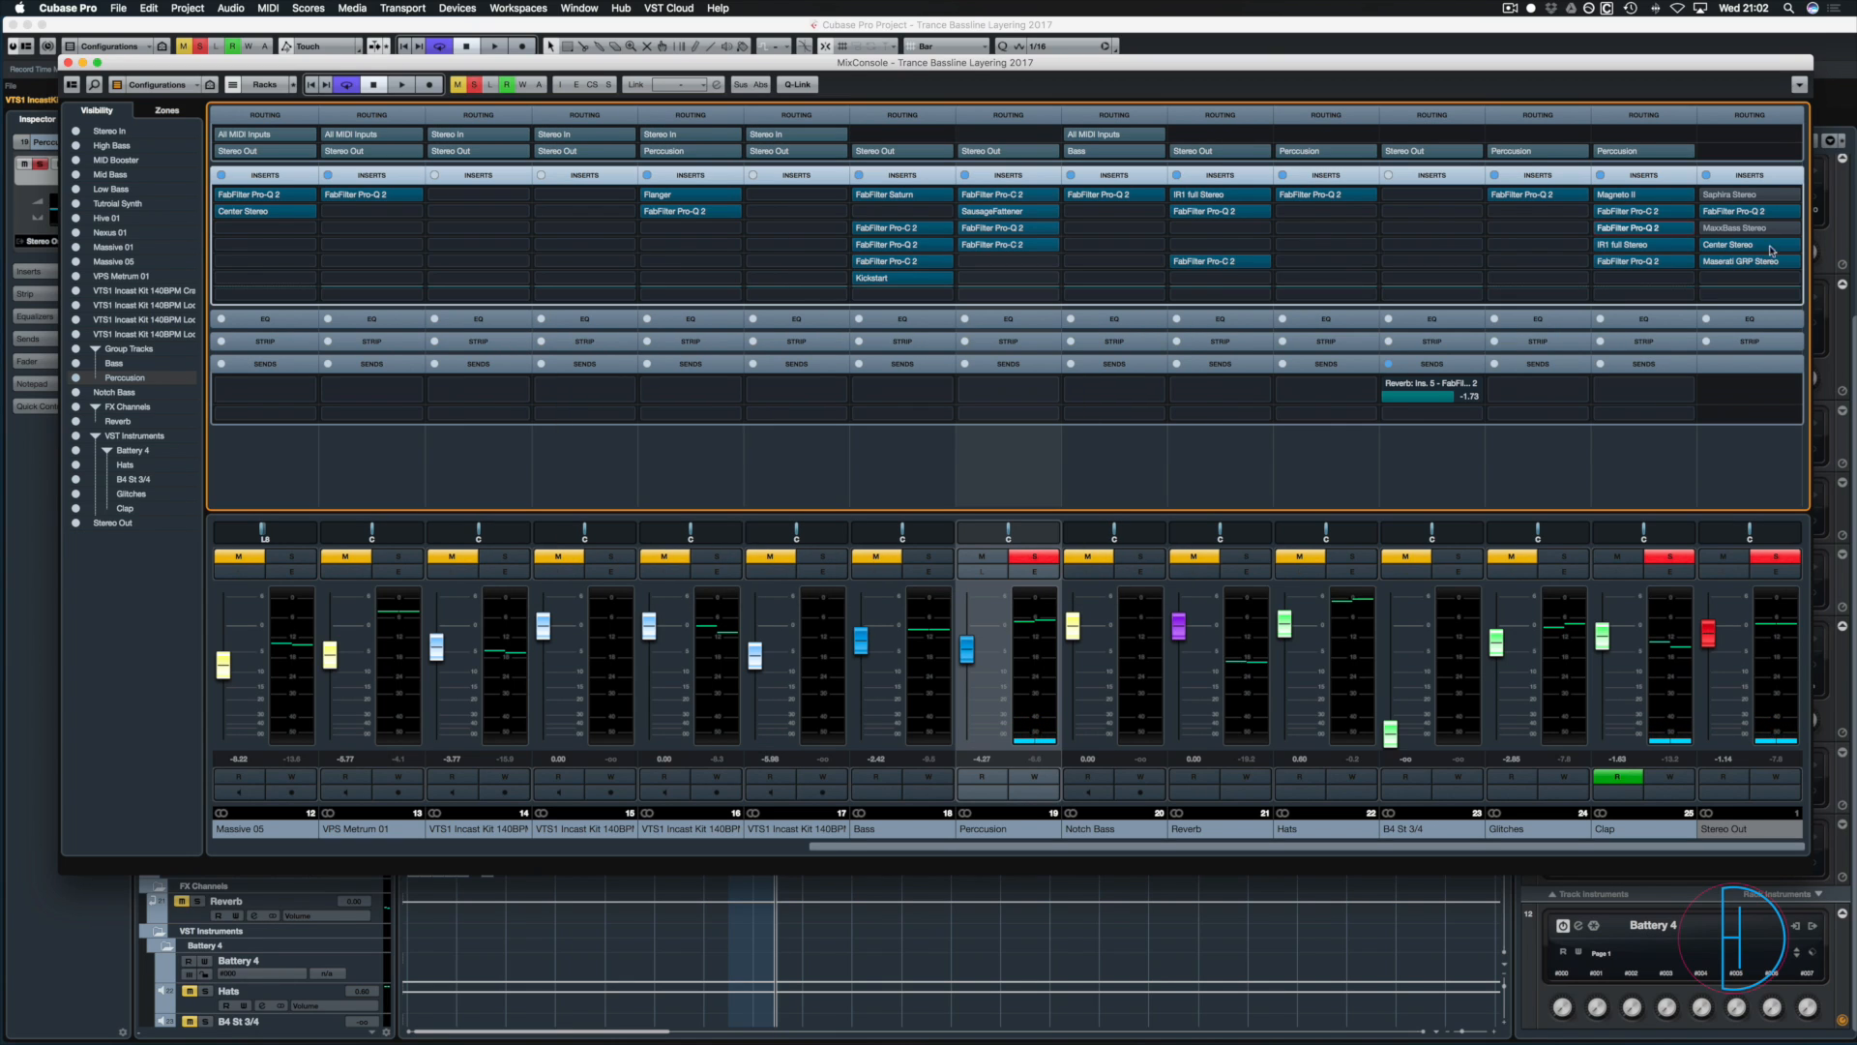
# - Open the Clap channel's IR1 full Stereo reverb, compare the clap with the reverb bypassed and active during playback, and close it
pyautogui.click(1614, 246)
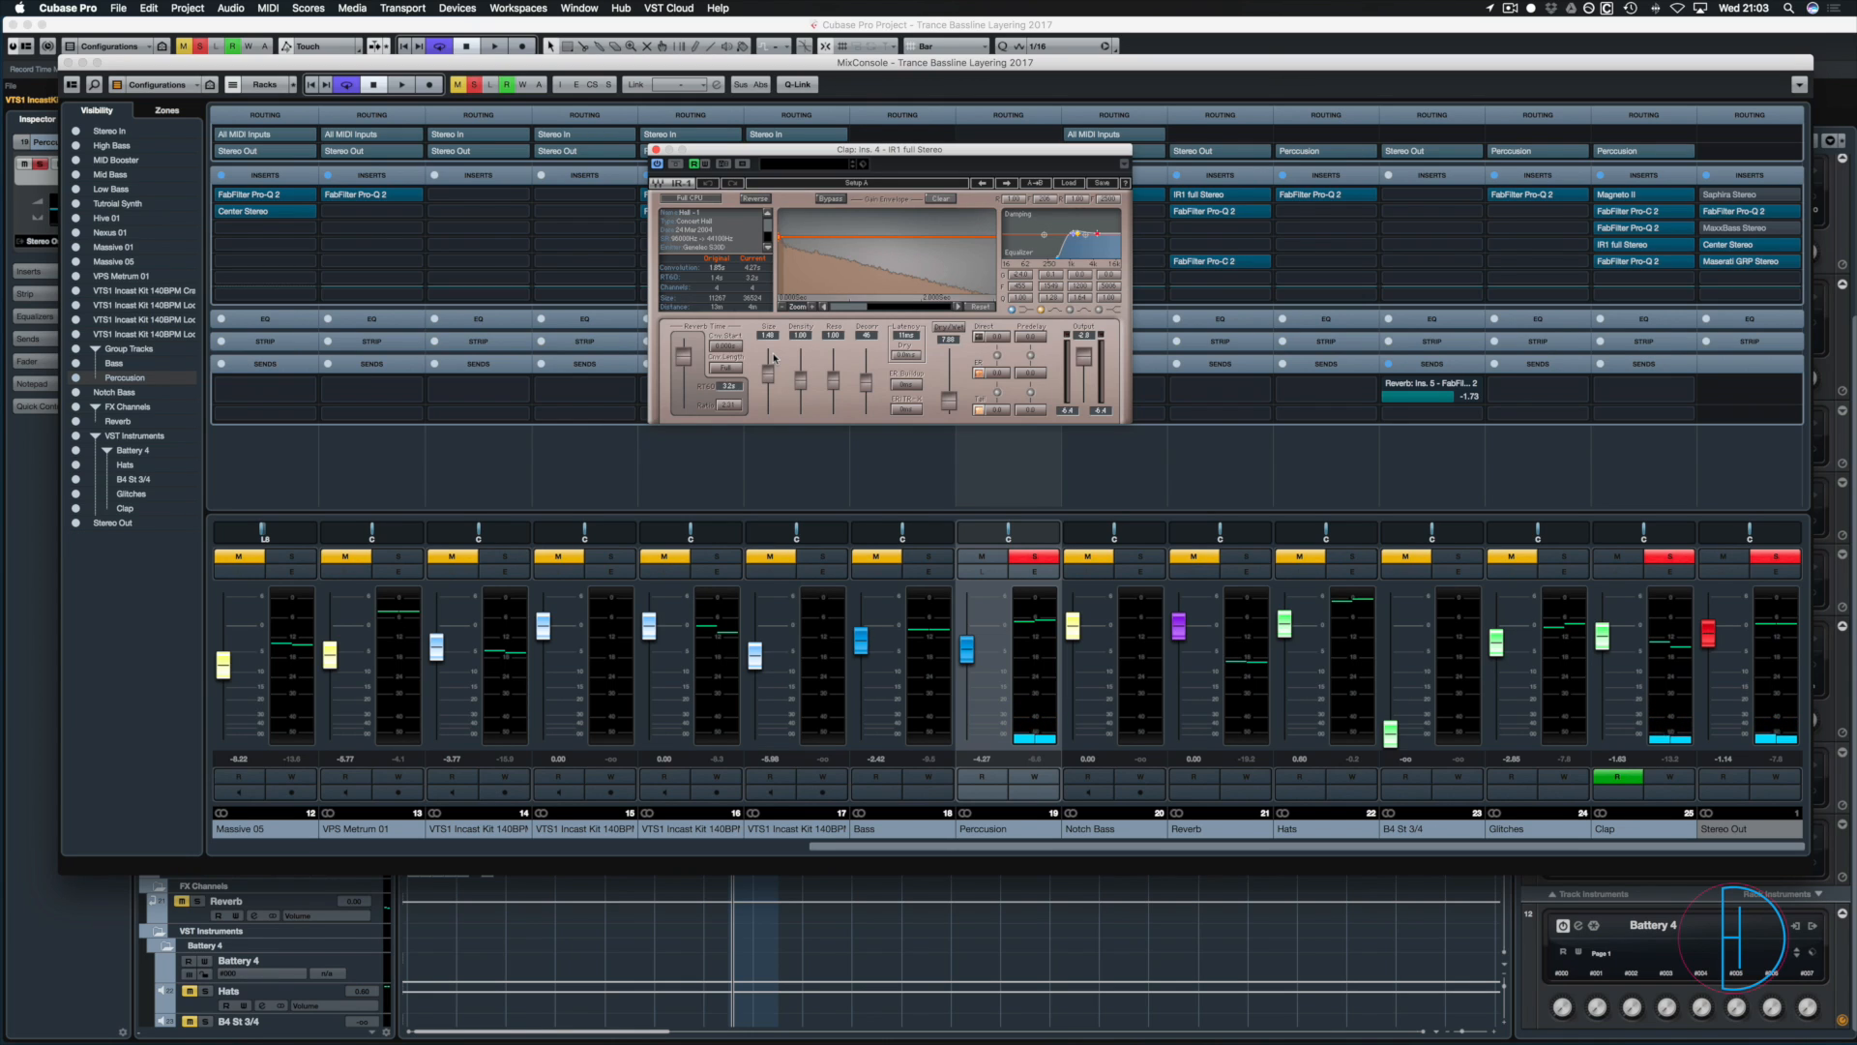
pyautogui.press('space')
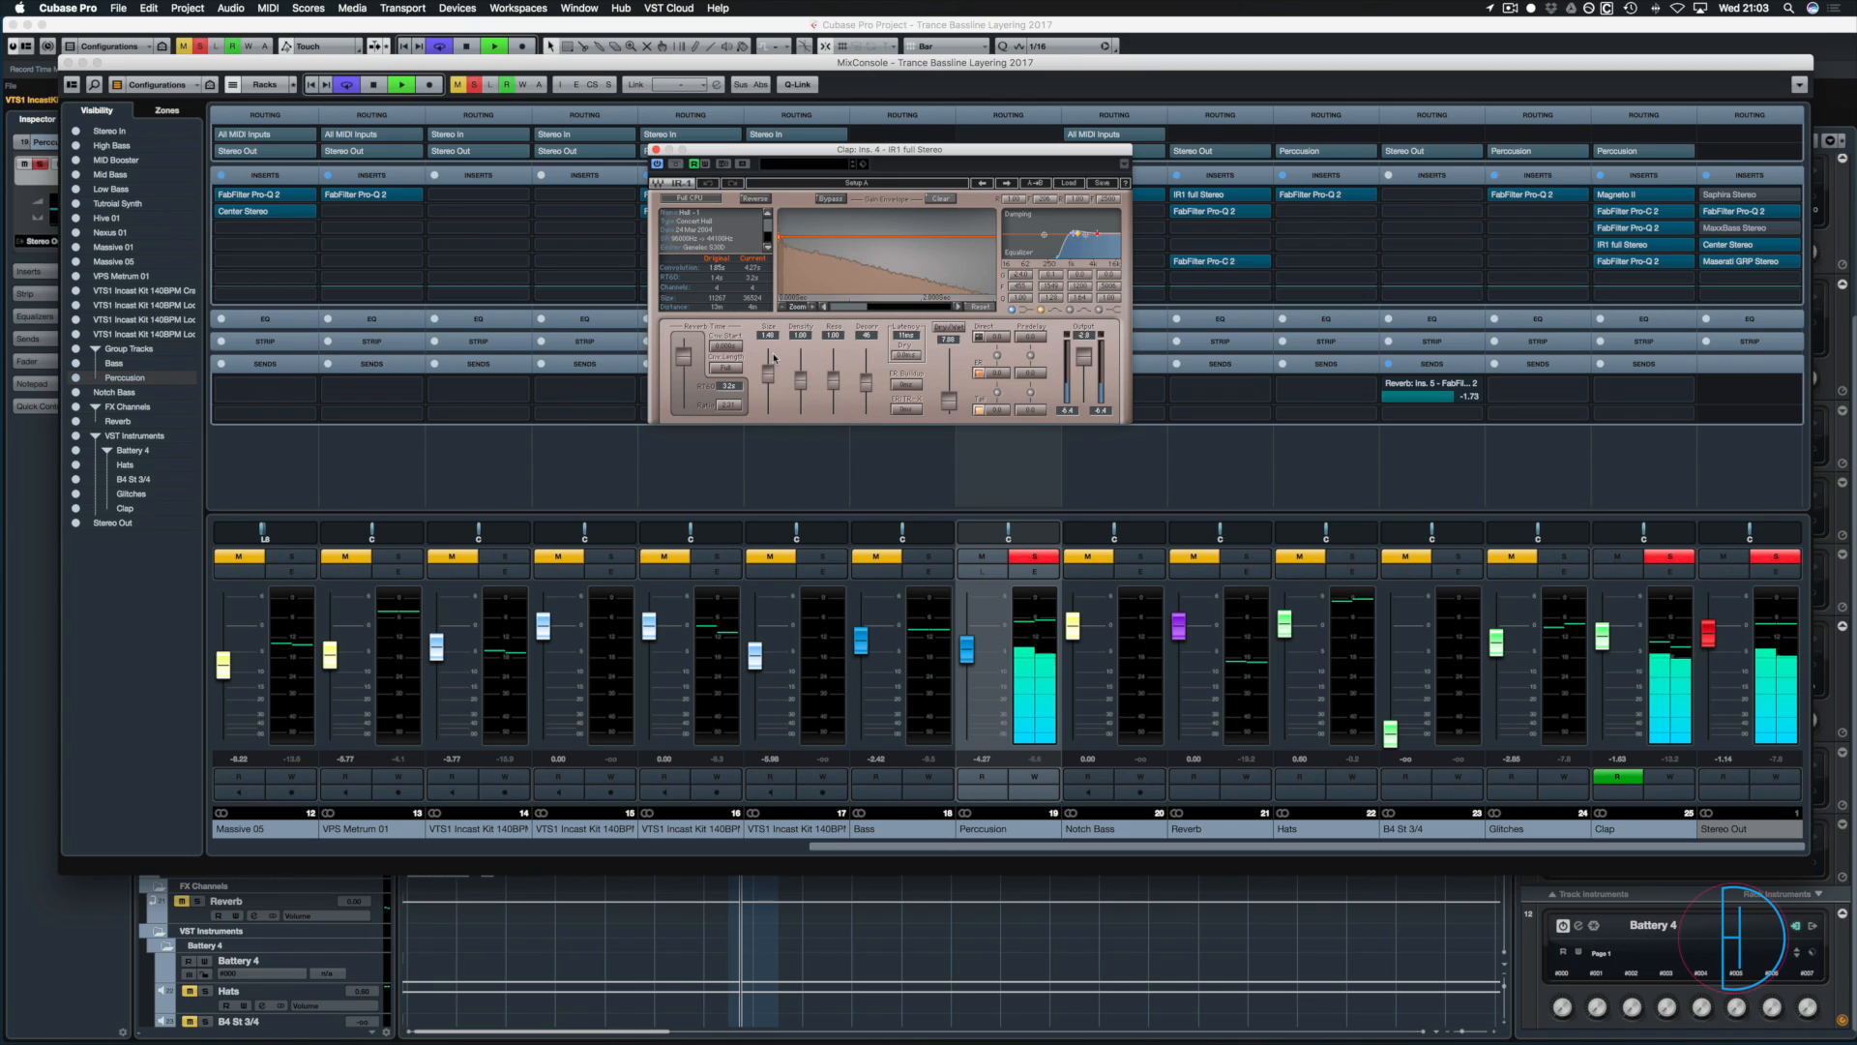
pyautogui.press('space')
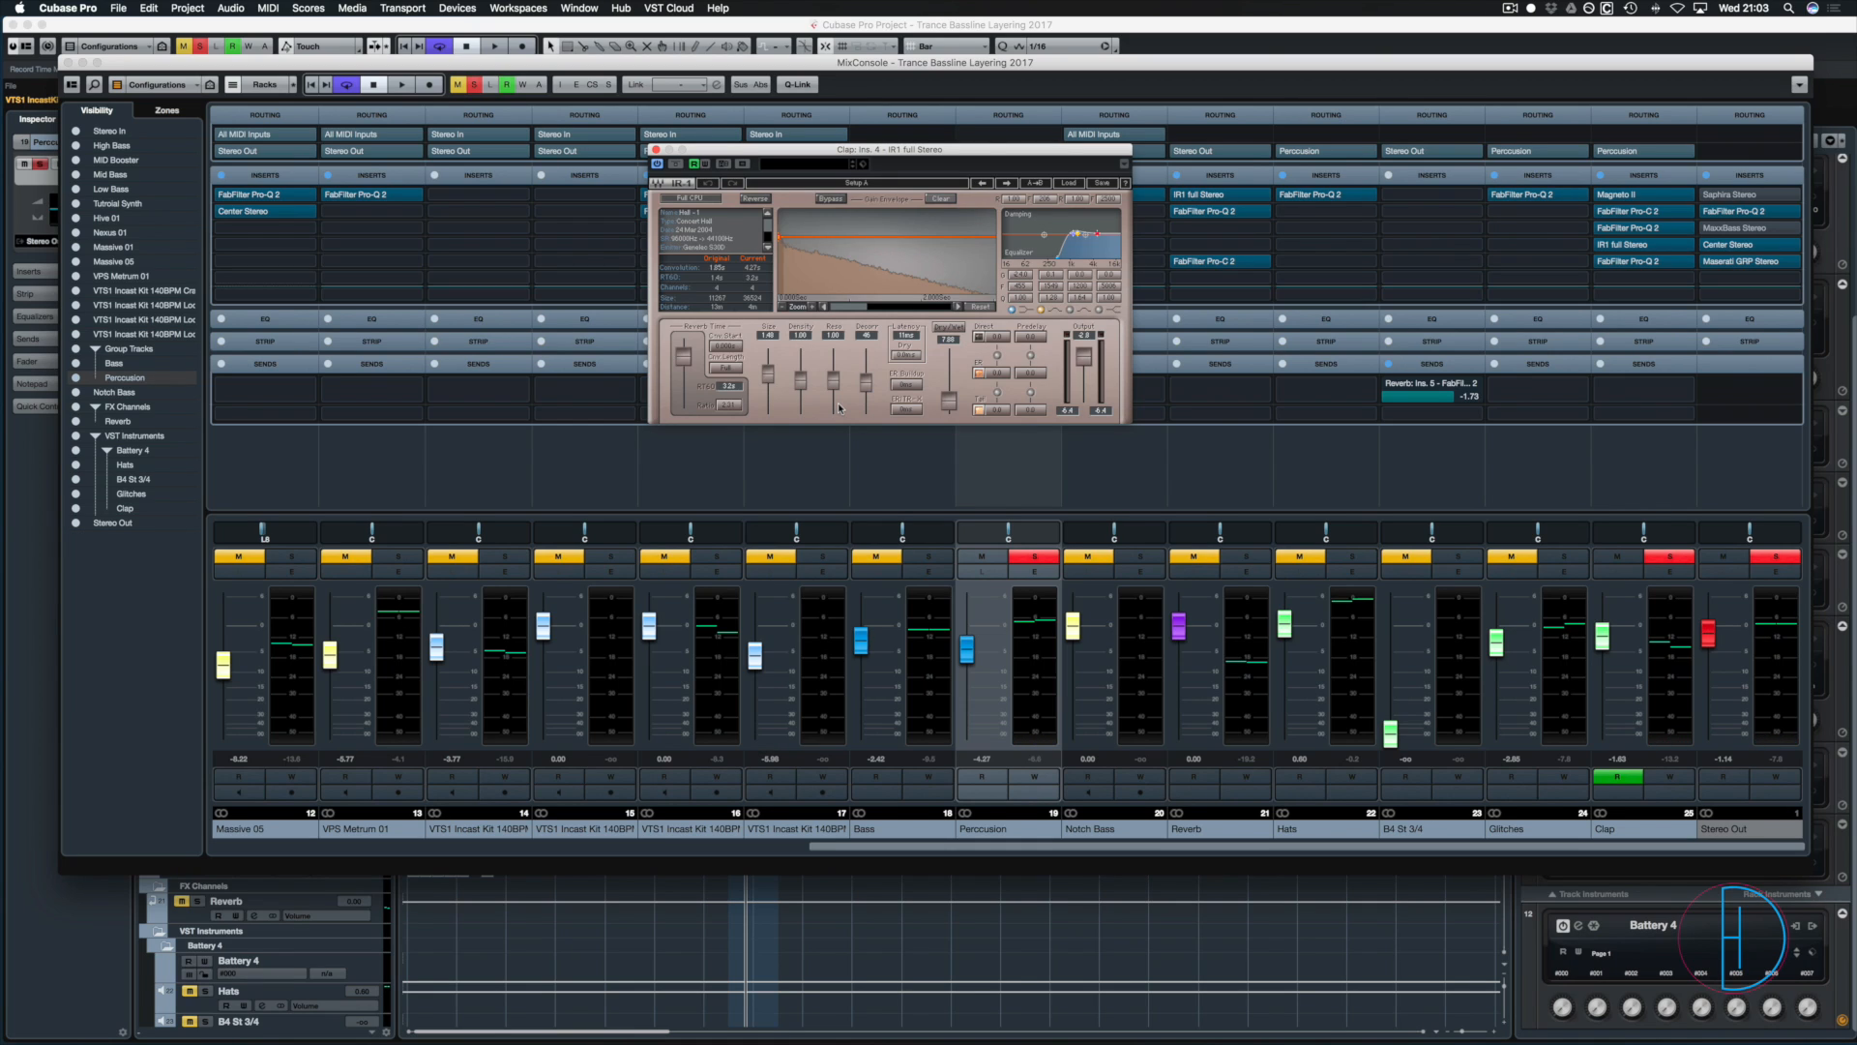
pyautogui.press('space')
pyautogui.click(676, 165)
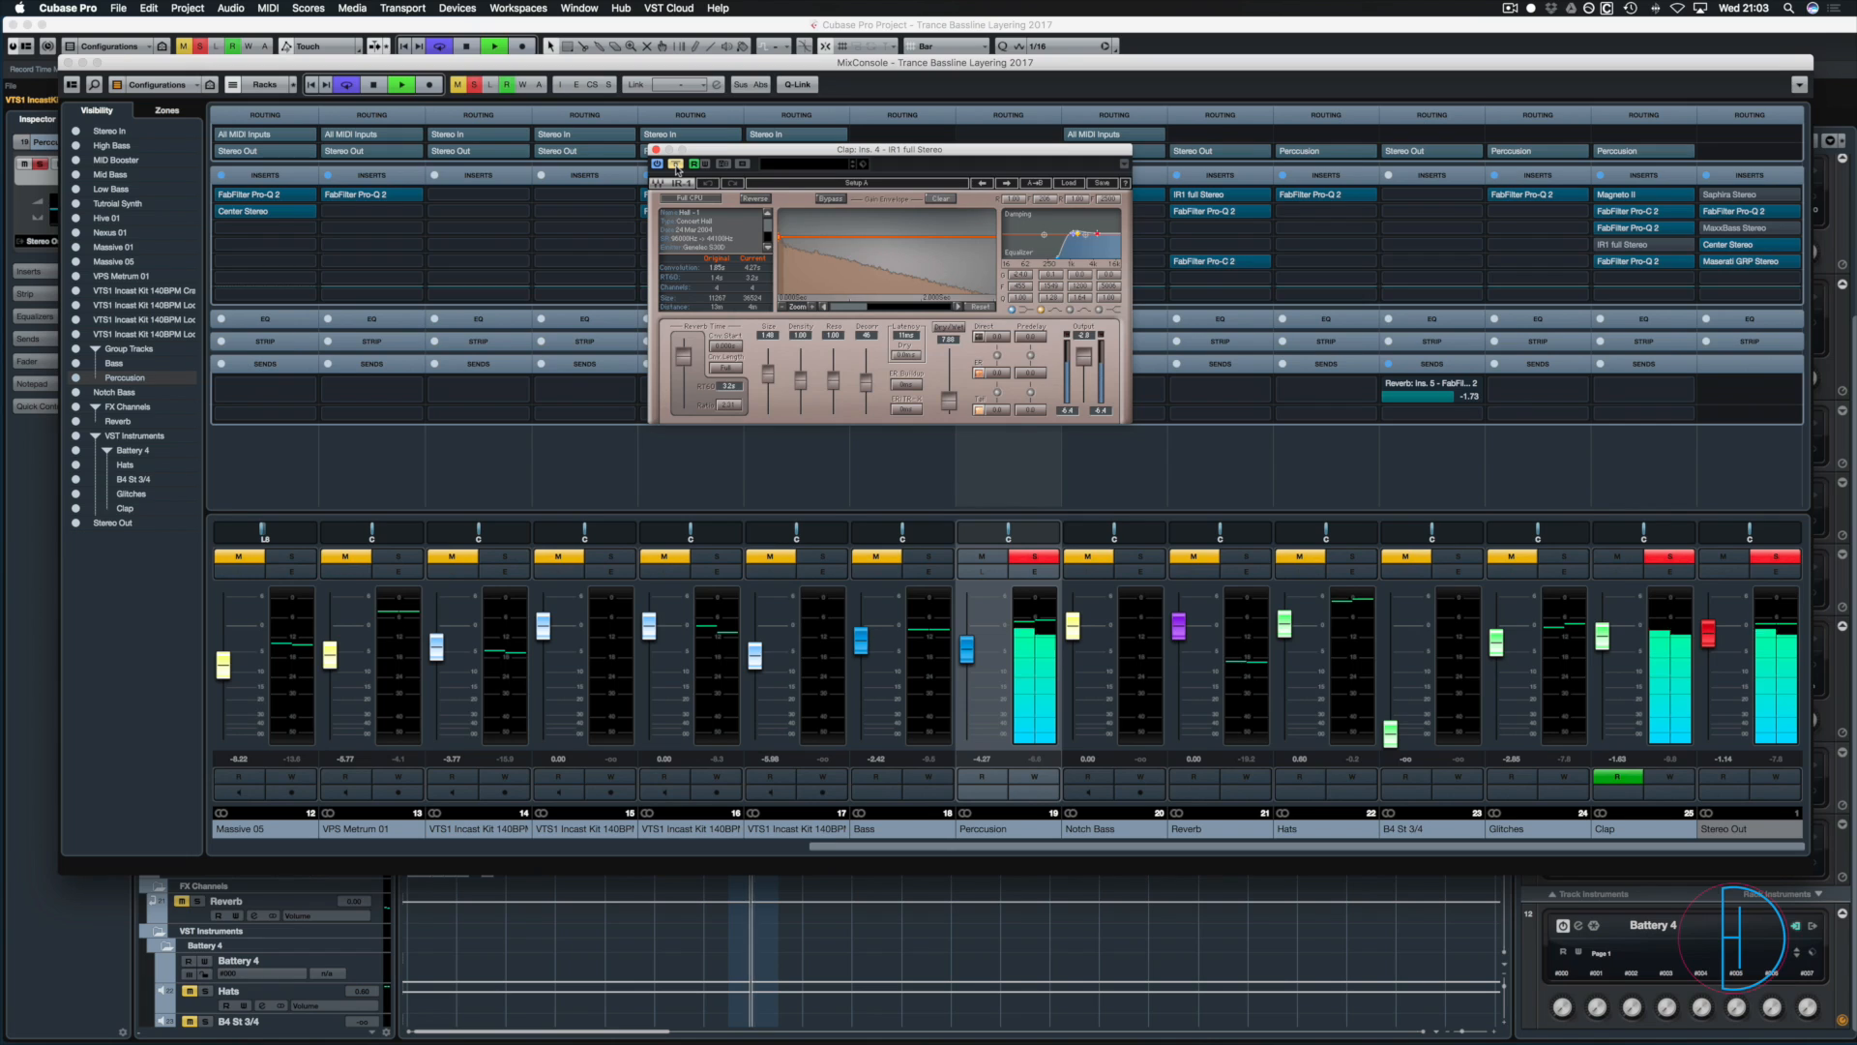
pyautogui.click(676, 164)
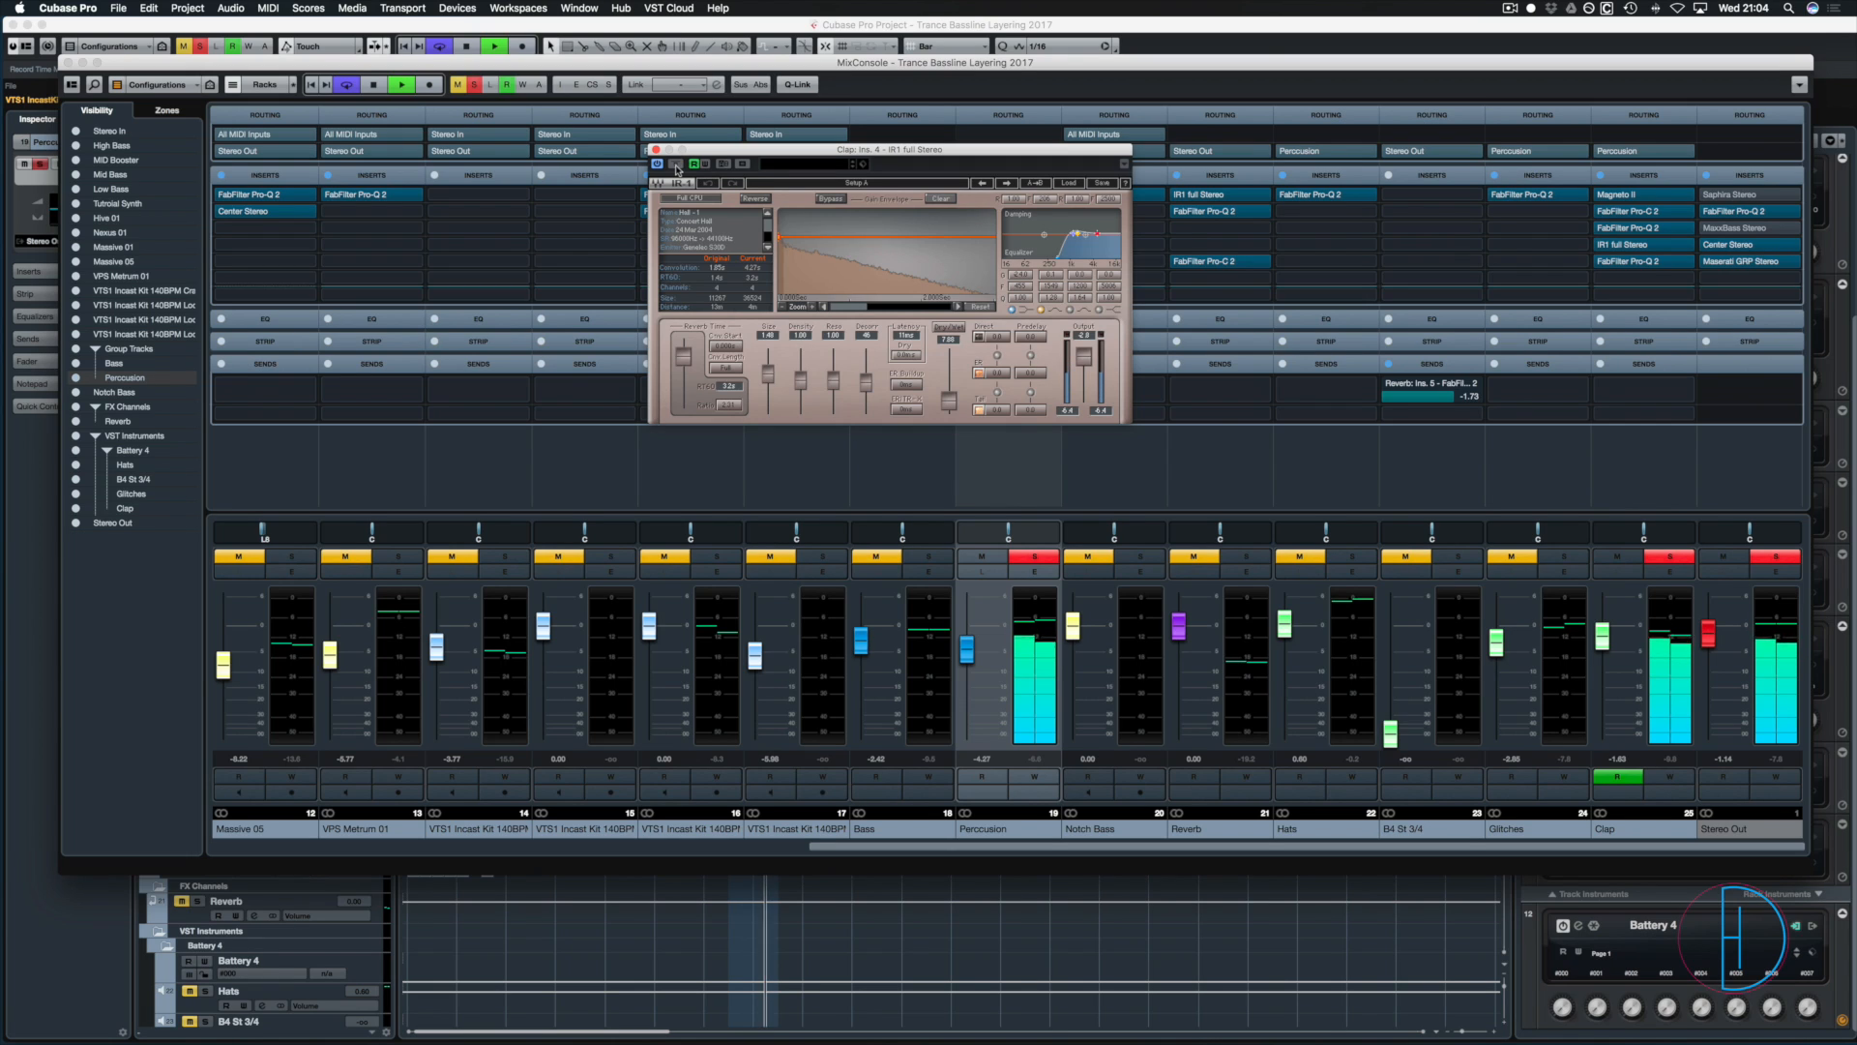
pyautogui.press('space')
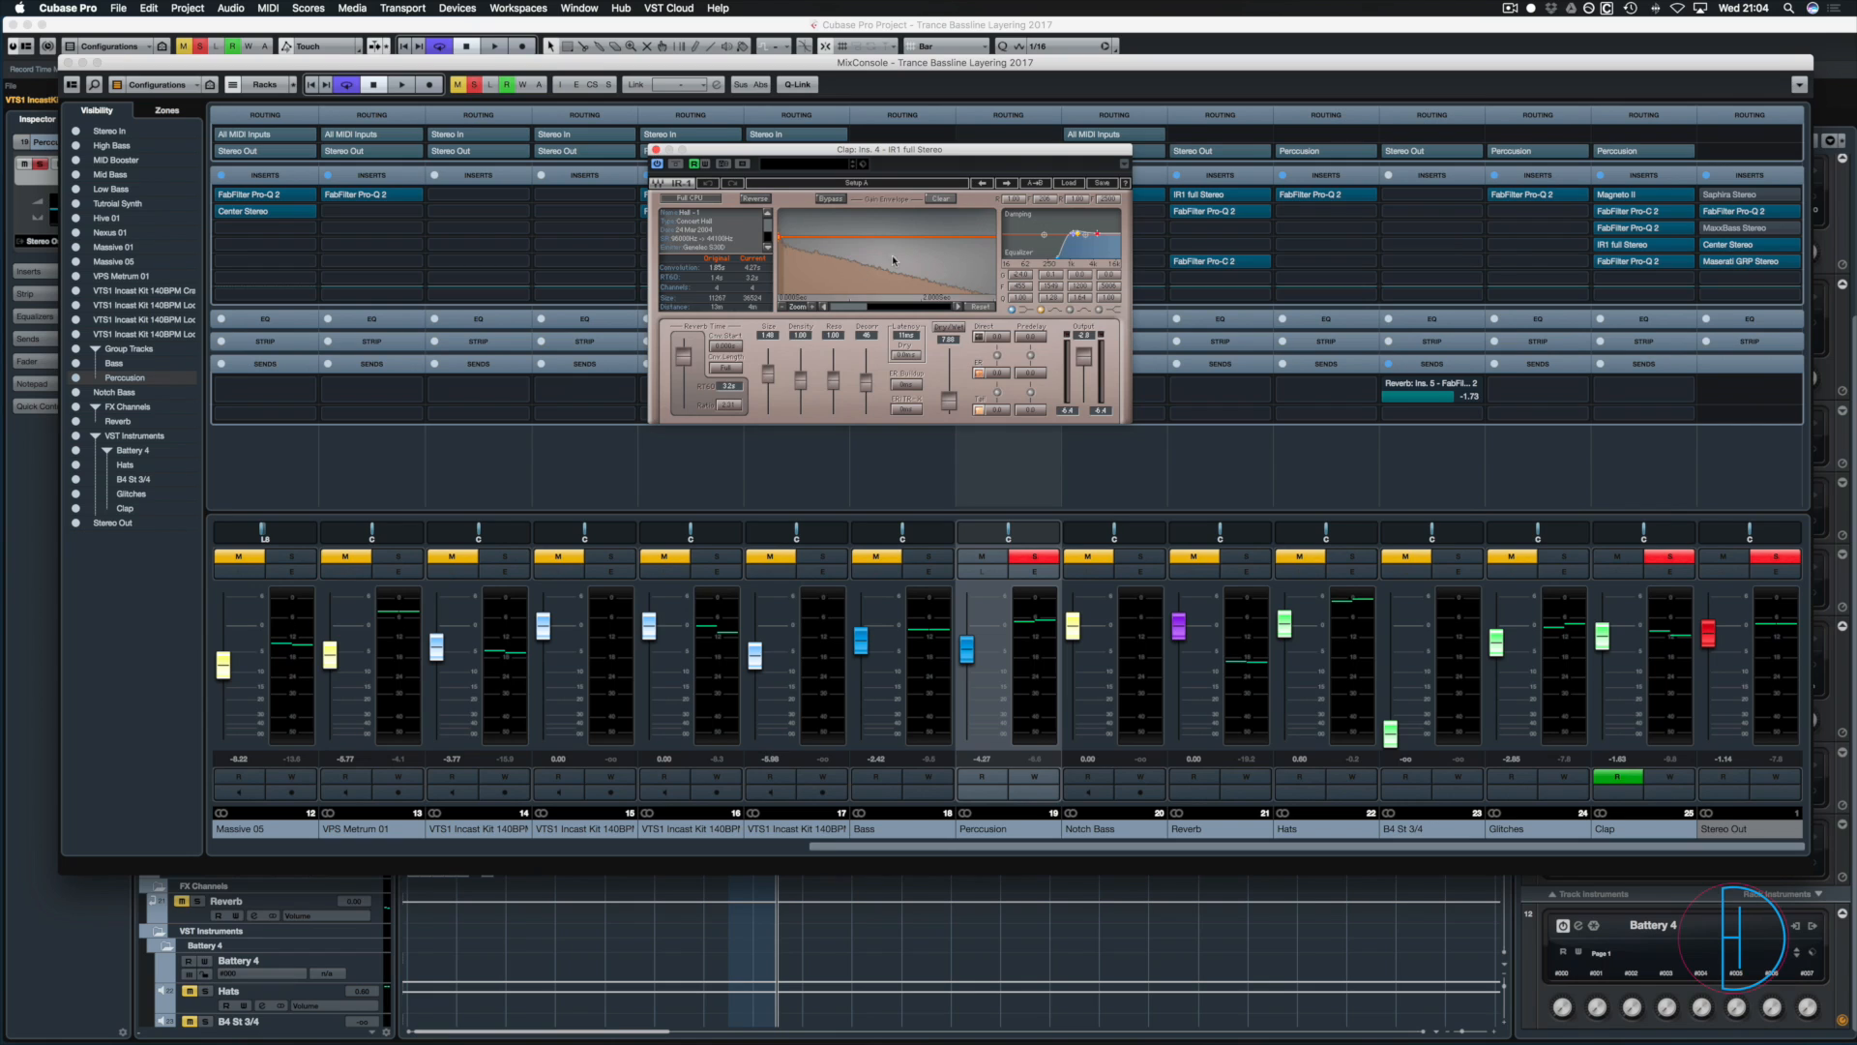
pyautogui.click(656, 149)
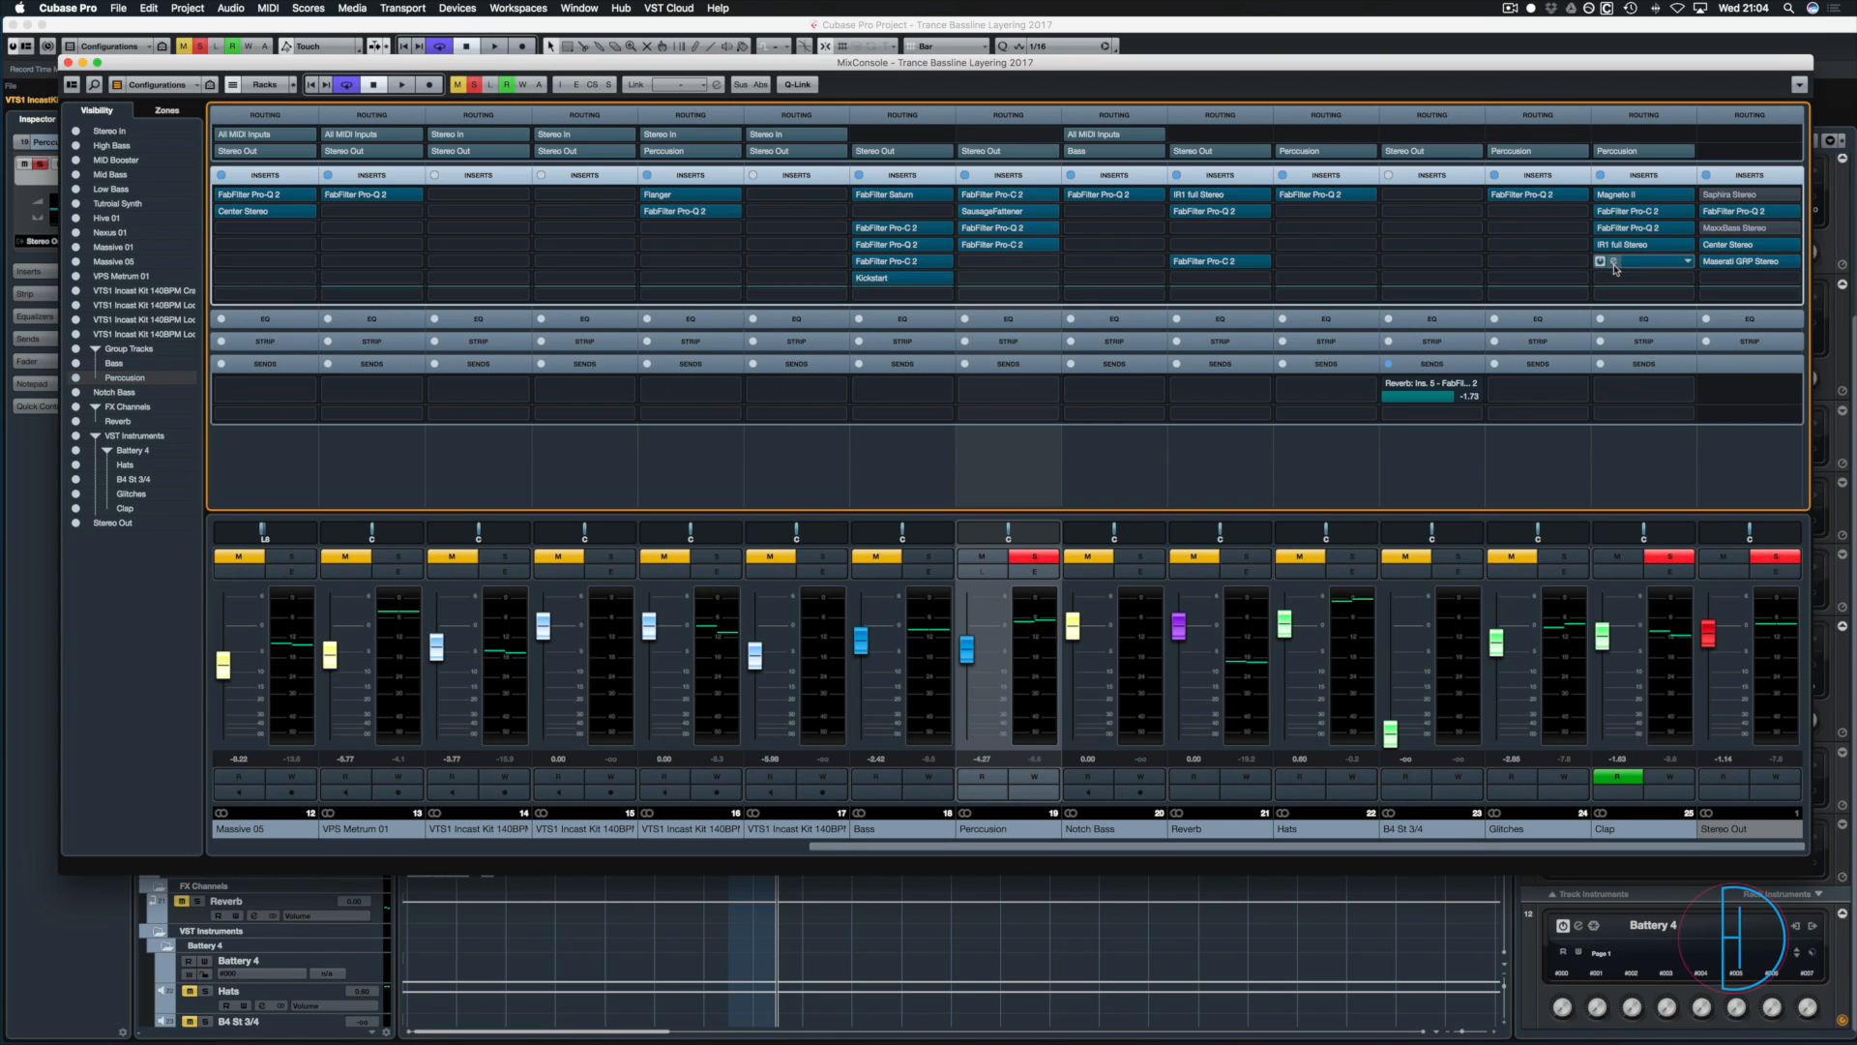
# - Open the Pro-Q 2 in the Clap channel's fifth insert slot, examine its low cut during playback, and close it
pyautogui.click(1613, 265)
pyautogui.moveTo(1168, 421)
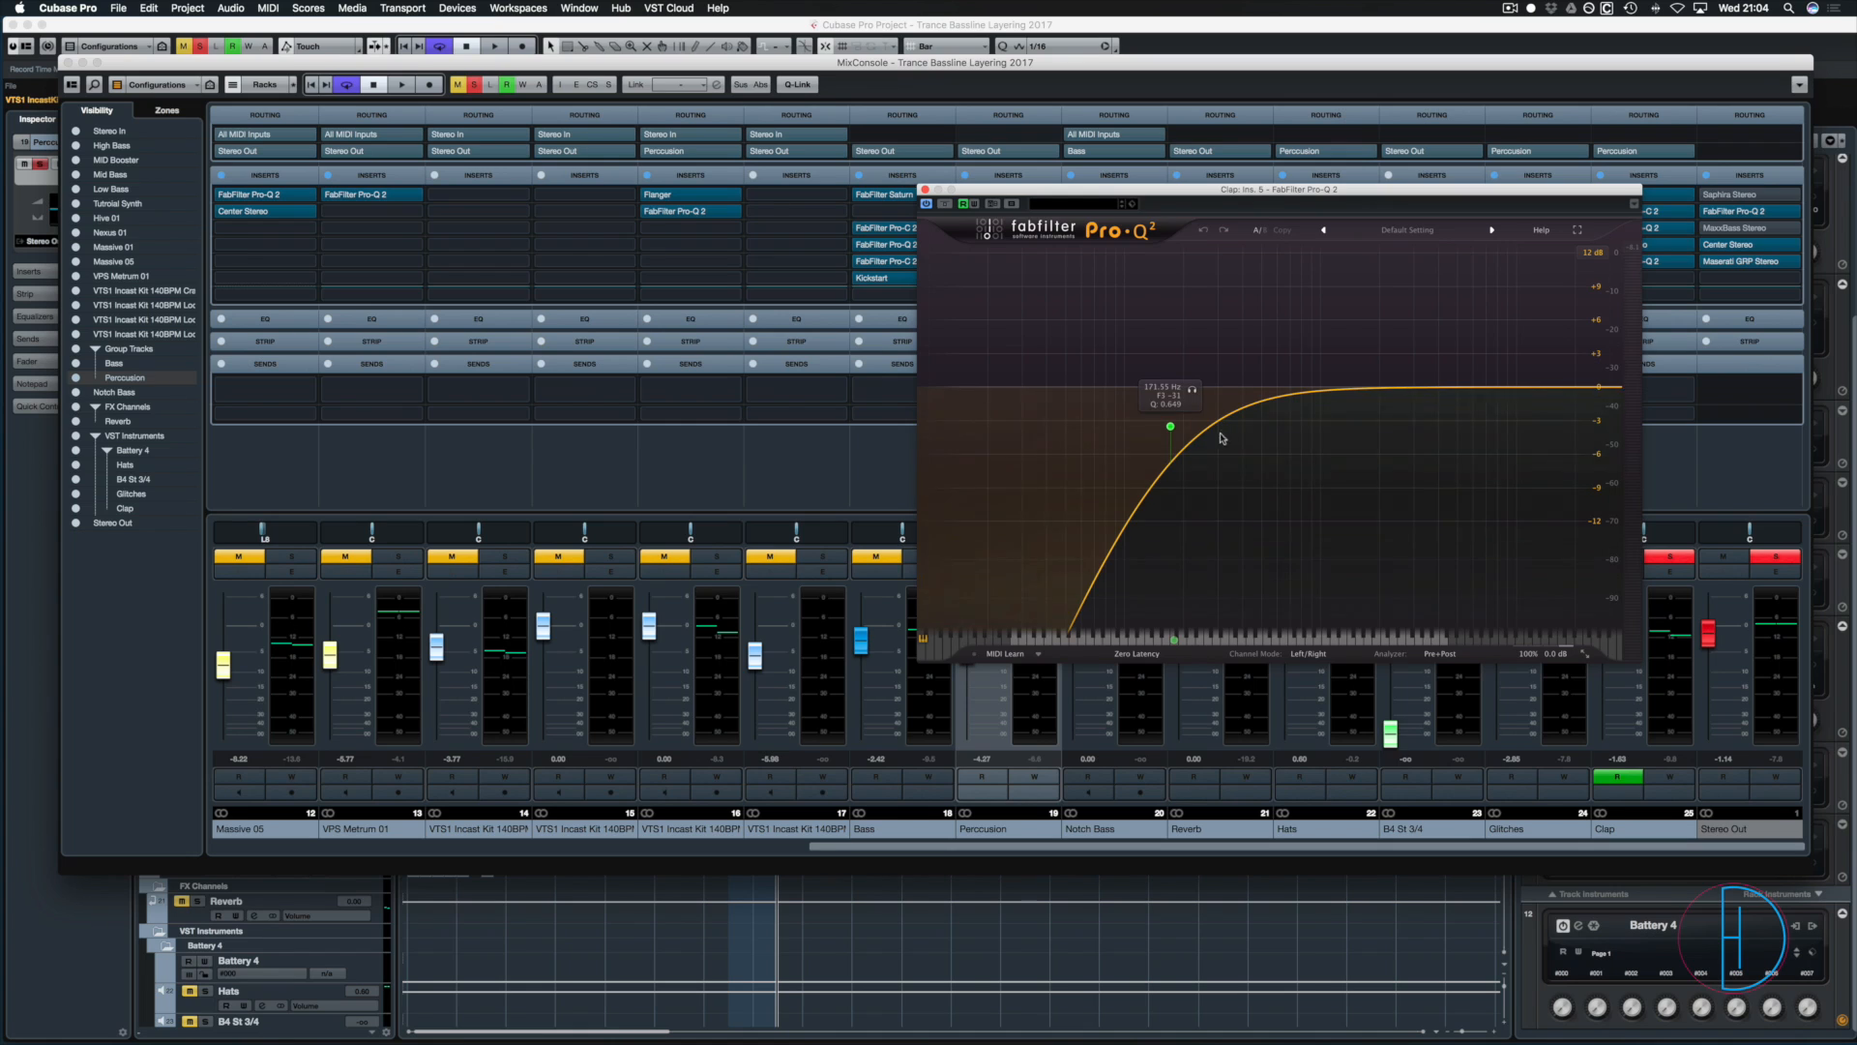
pyautogui.press('space')
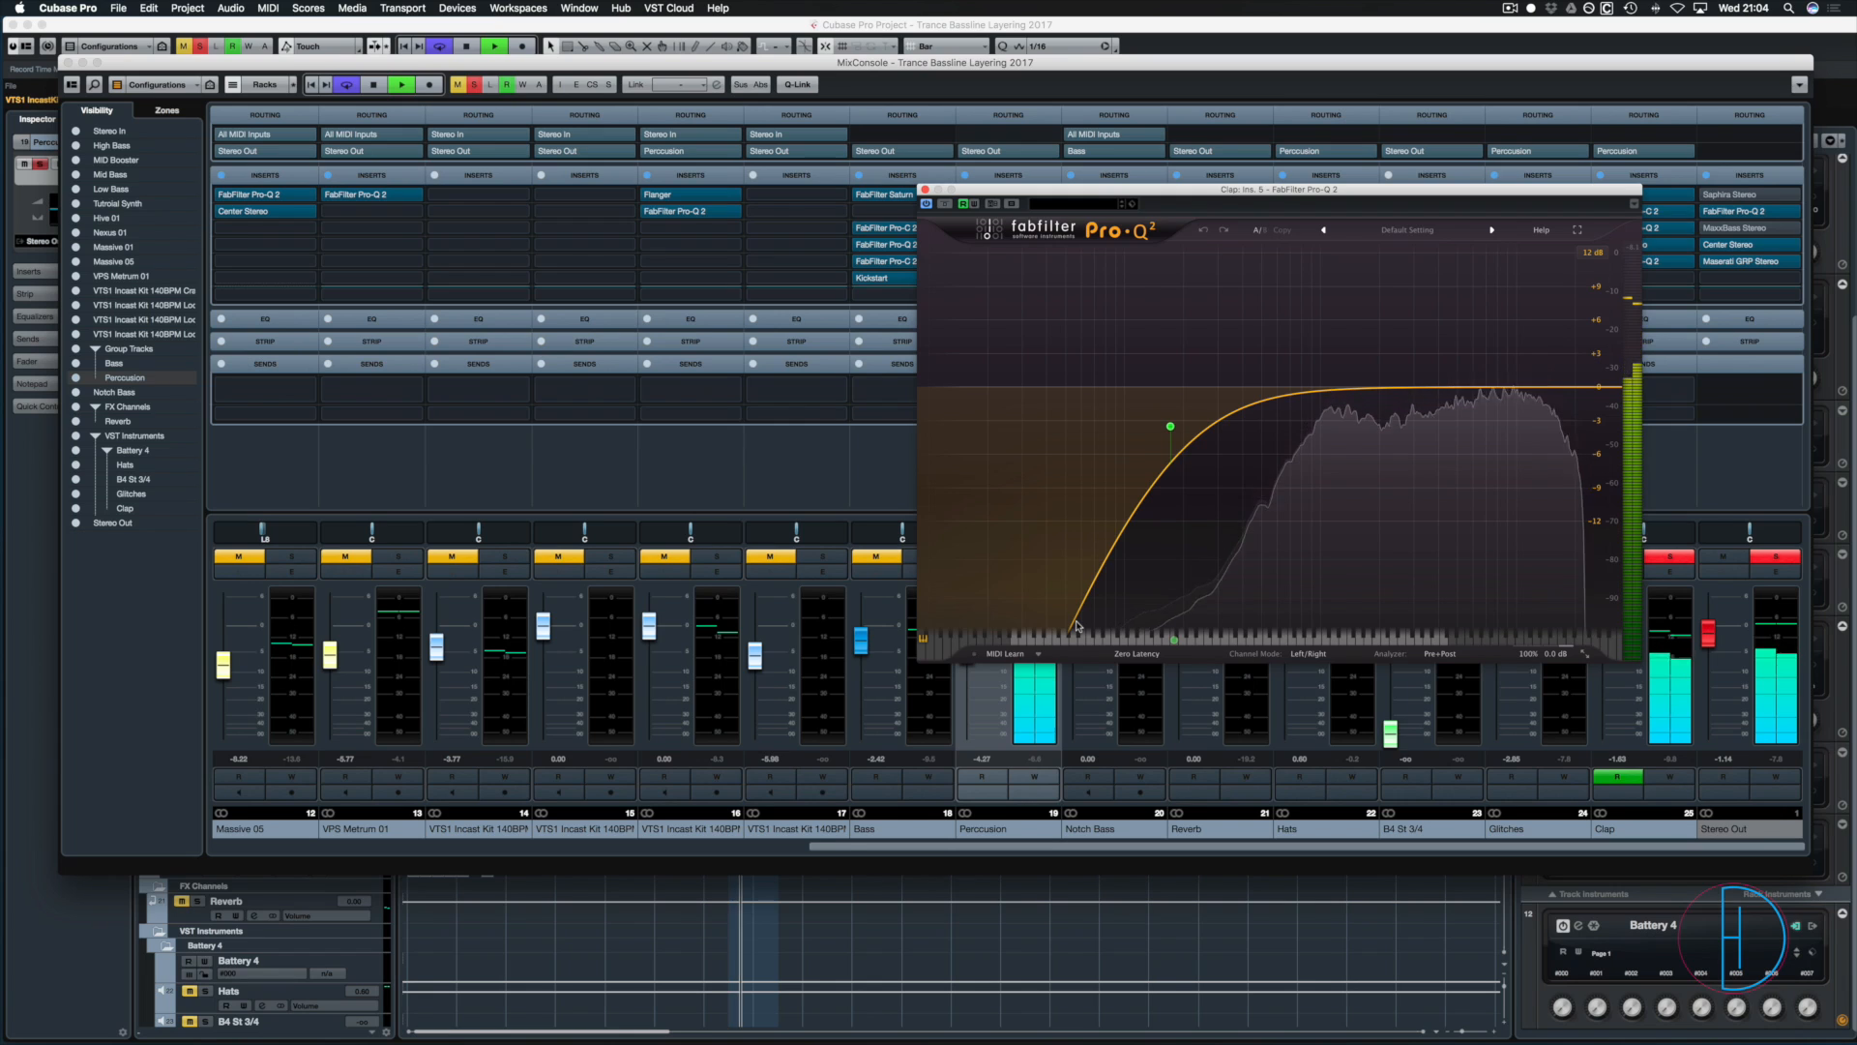
pyautogui.press('space')
pyautogui.click(925, 190)
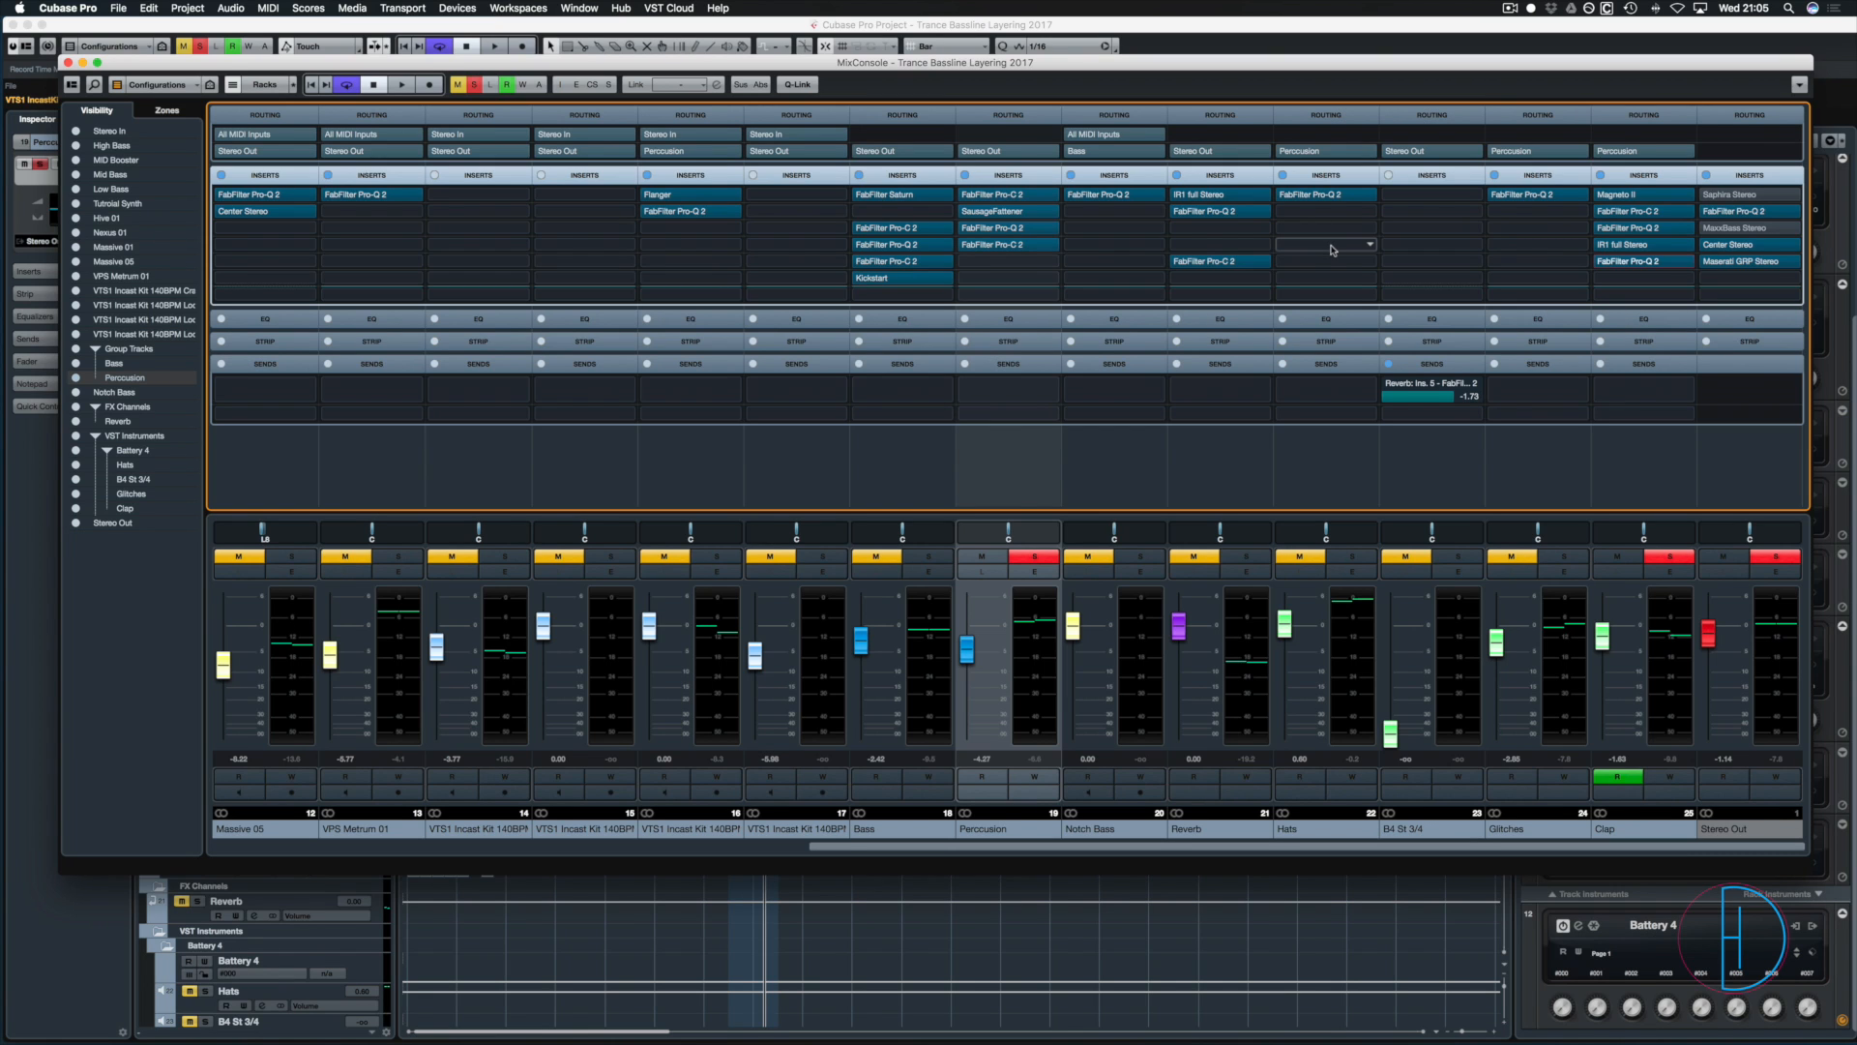
# - Return to the project window, play the soloed clap from the start of the loop range, and clear all solo states
pyautogui.press('F3')
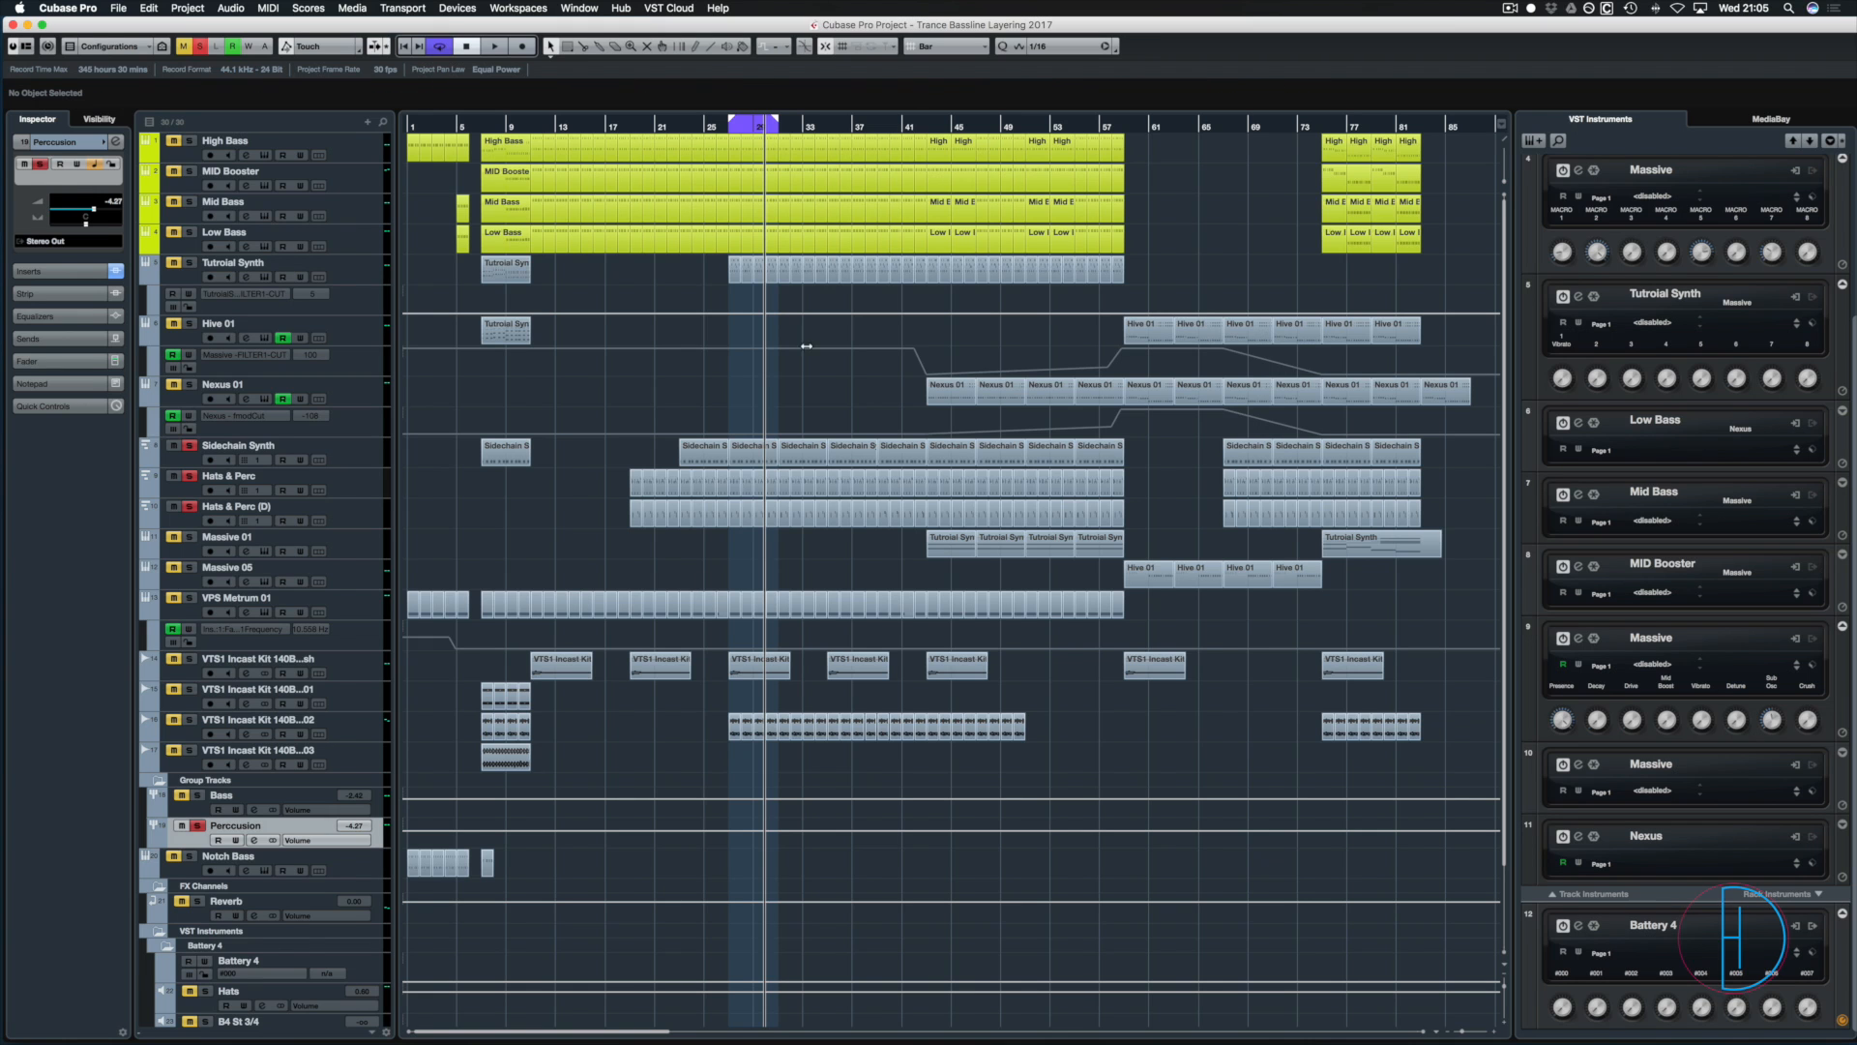
pyautogui.click(730, 128)
pyautogui.press('space')
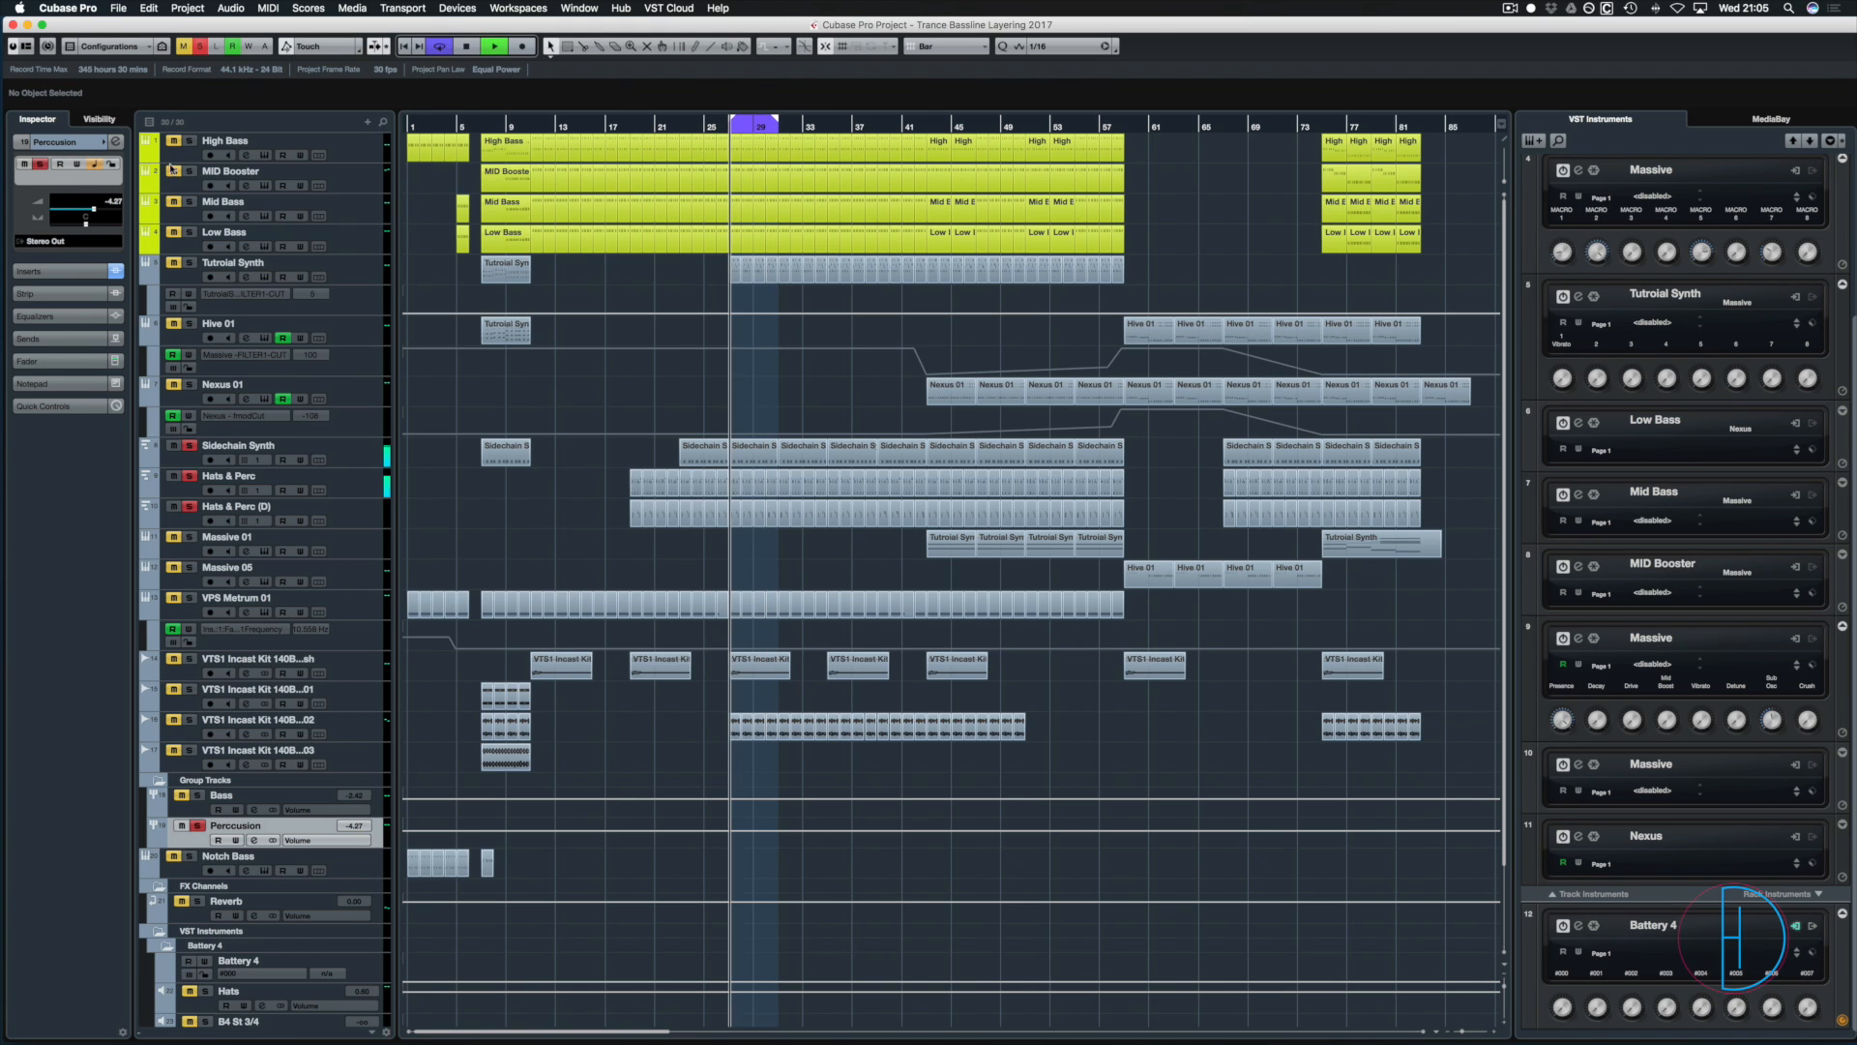
pyautogui.press('space')
pyautogui.click(199, 46)
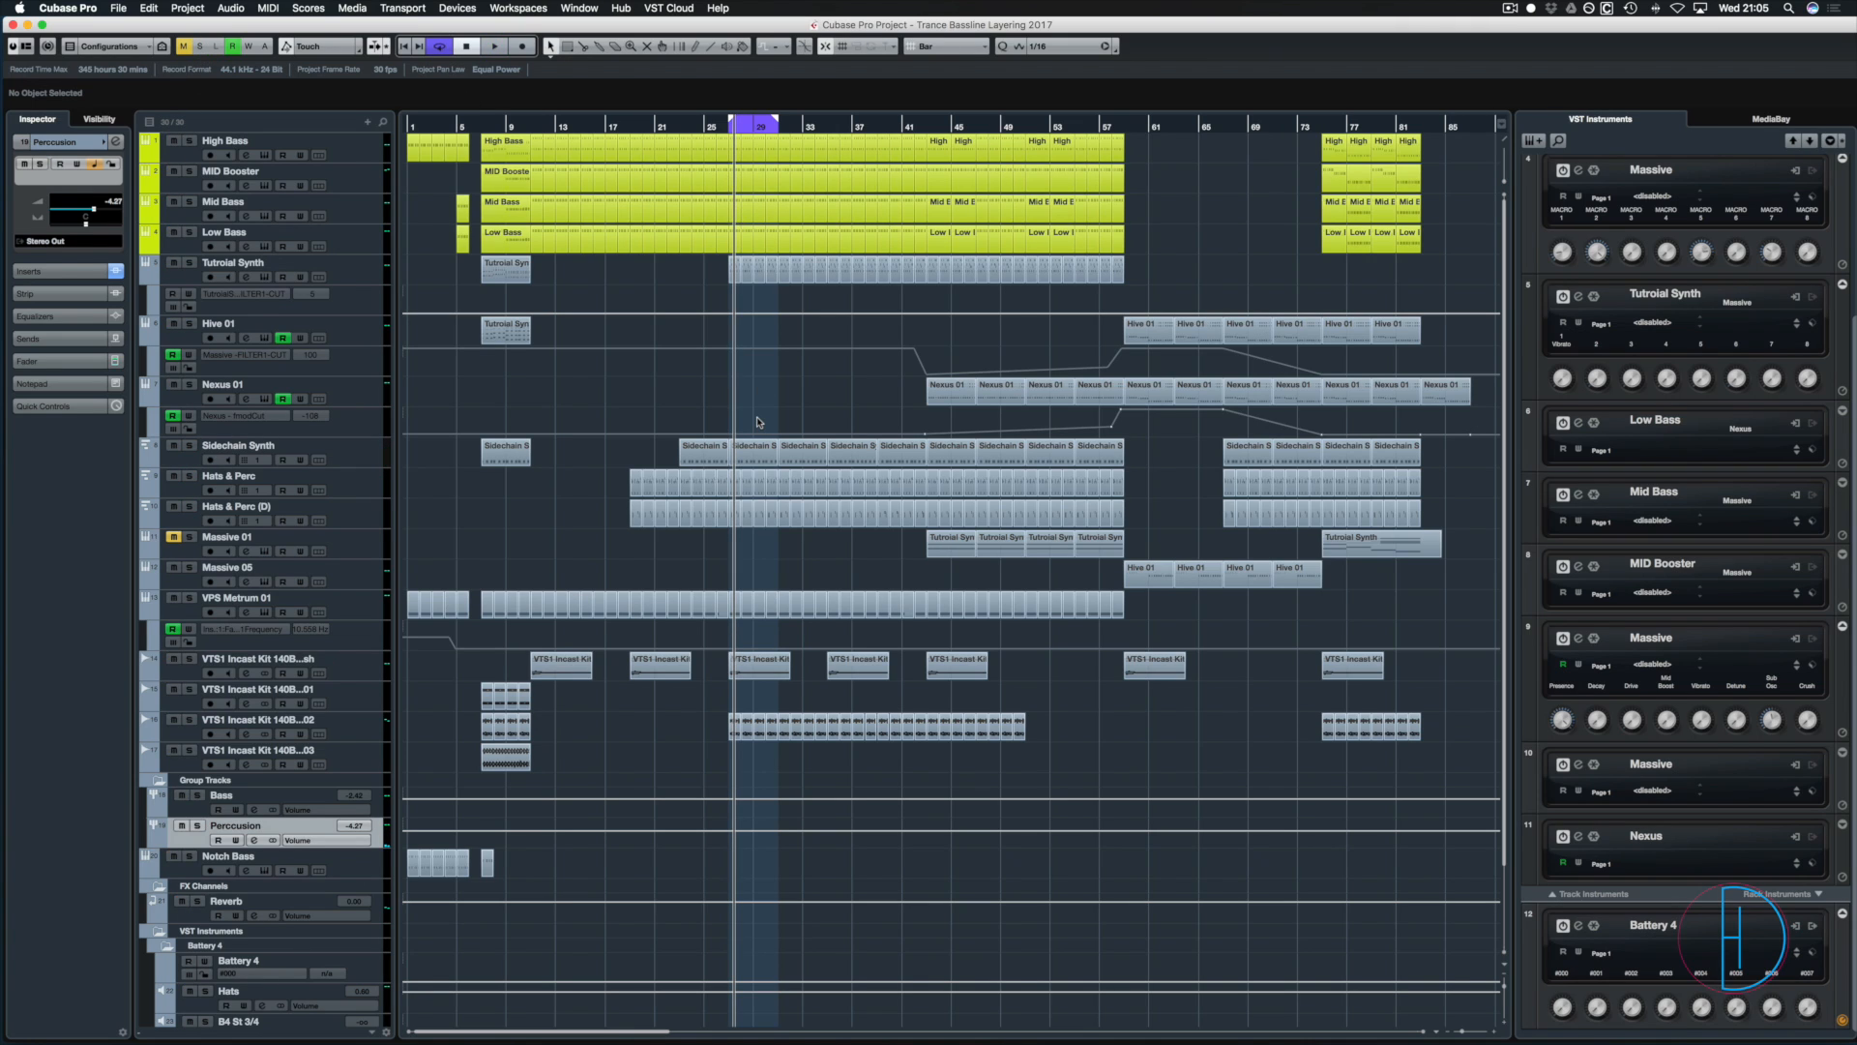
pyautogui.press('space')
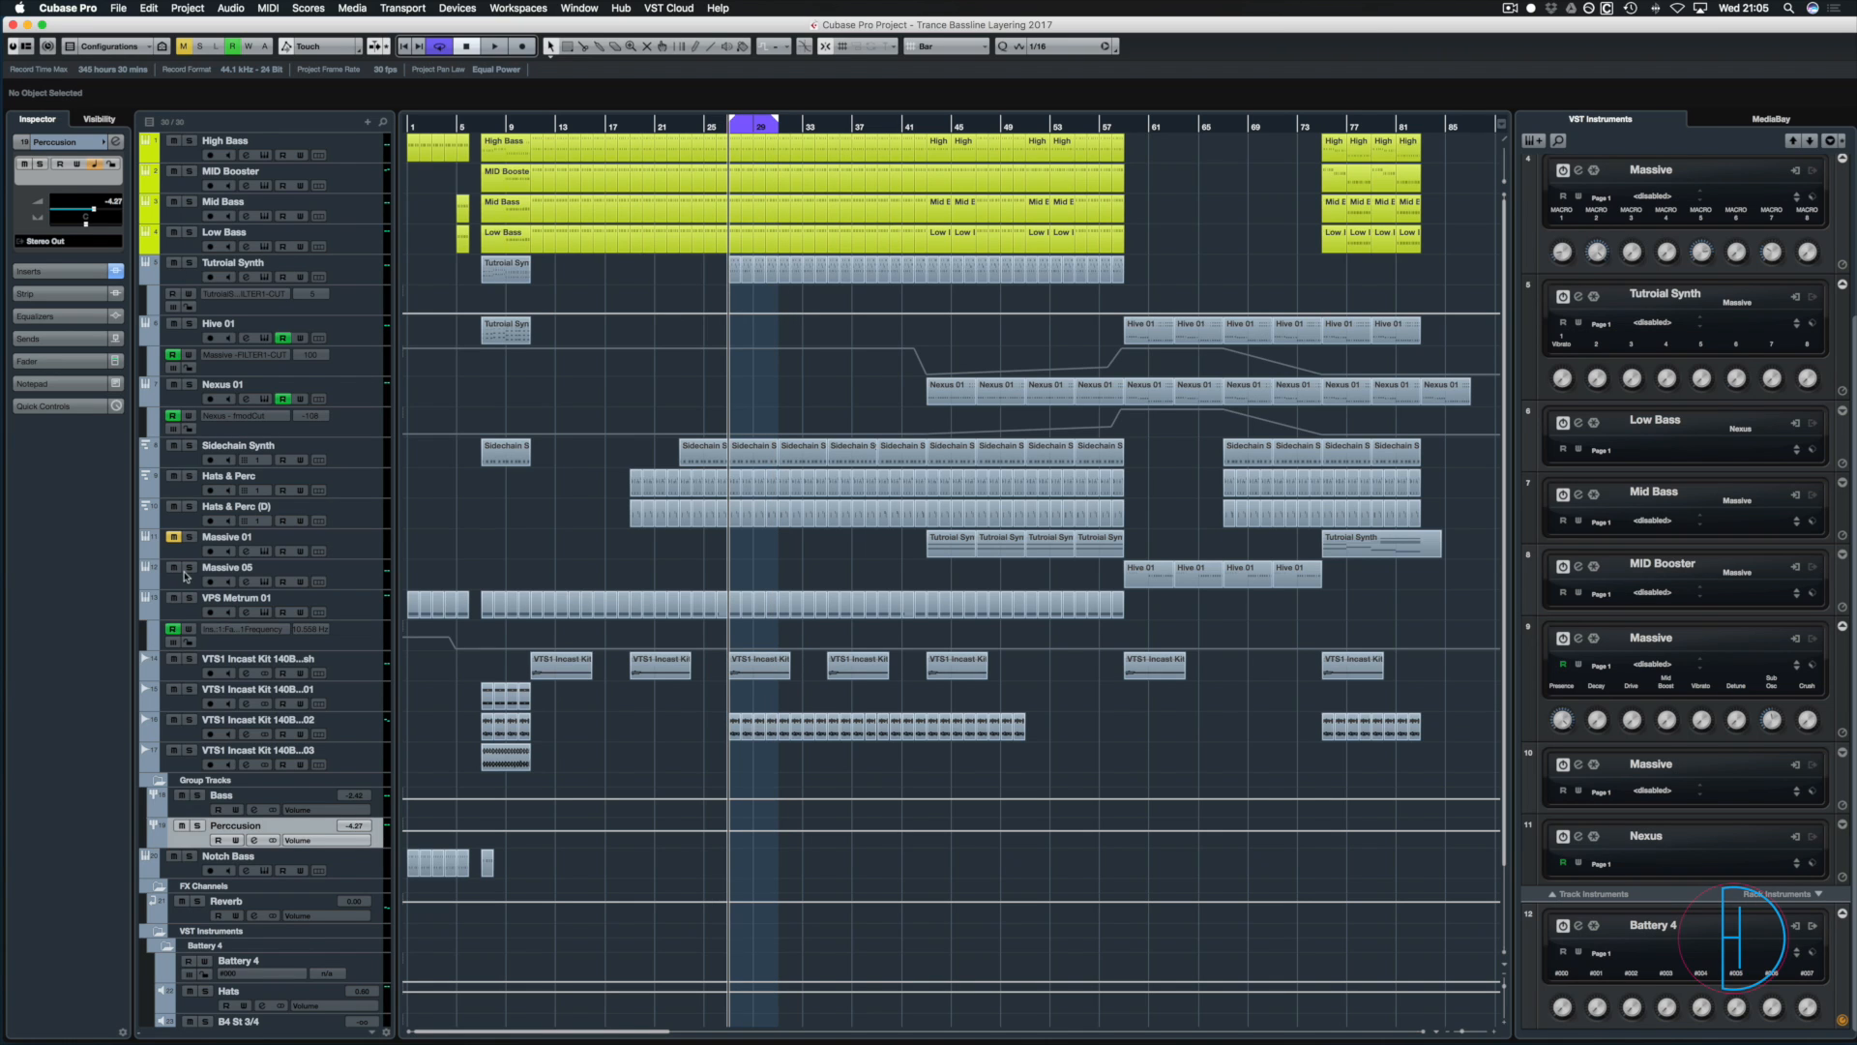
# - Bring back the MixConsole, solo the Percussion group channel and listen to all percussion layers together
pyautogui.press('F3')
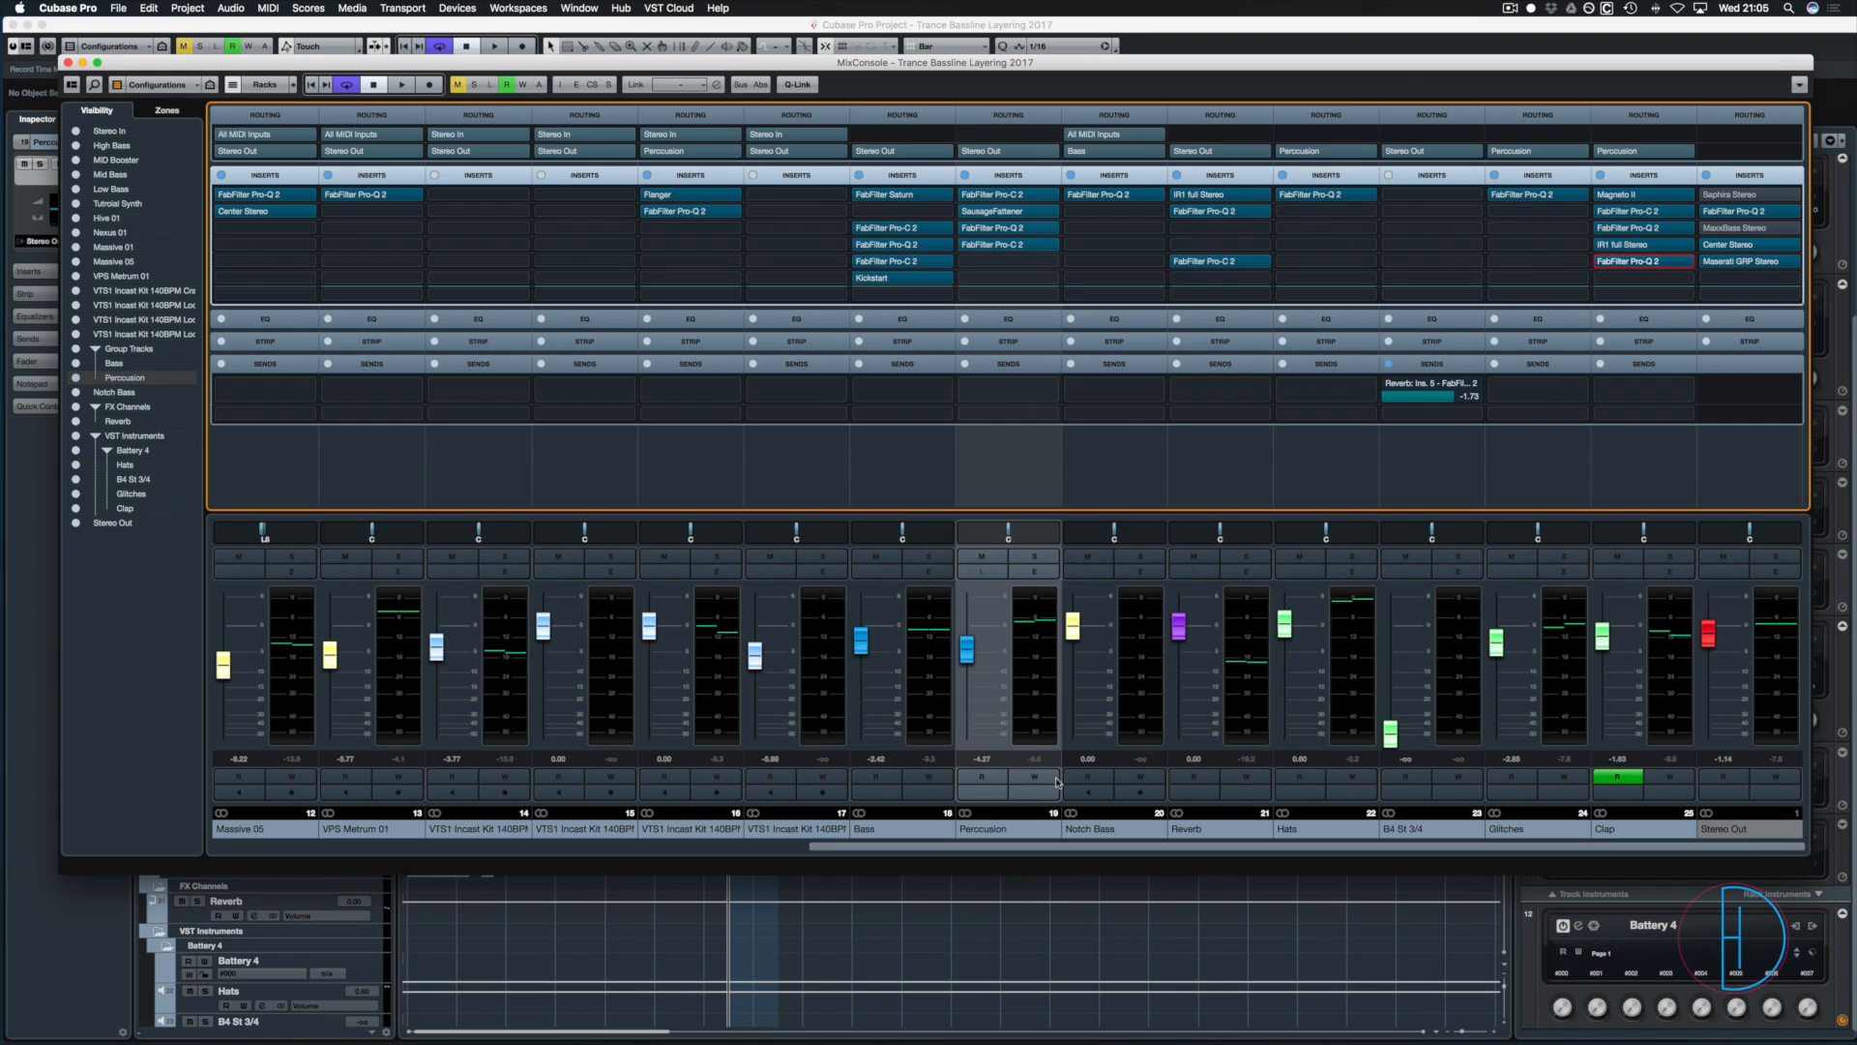
pyautogui.click(1039, 557)
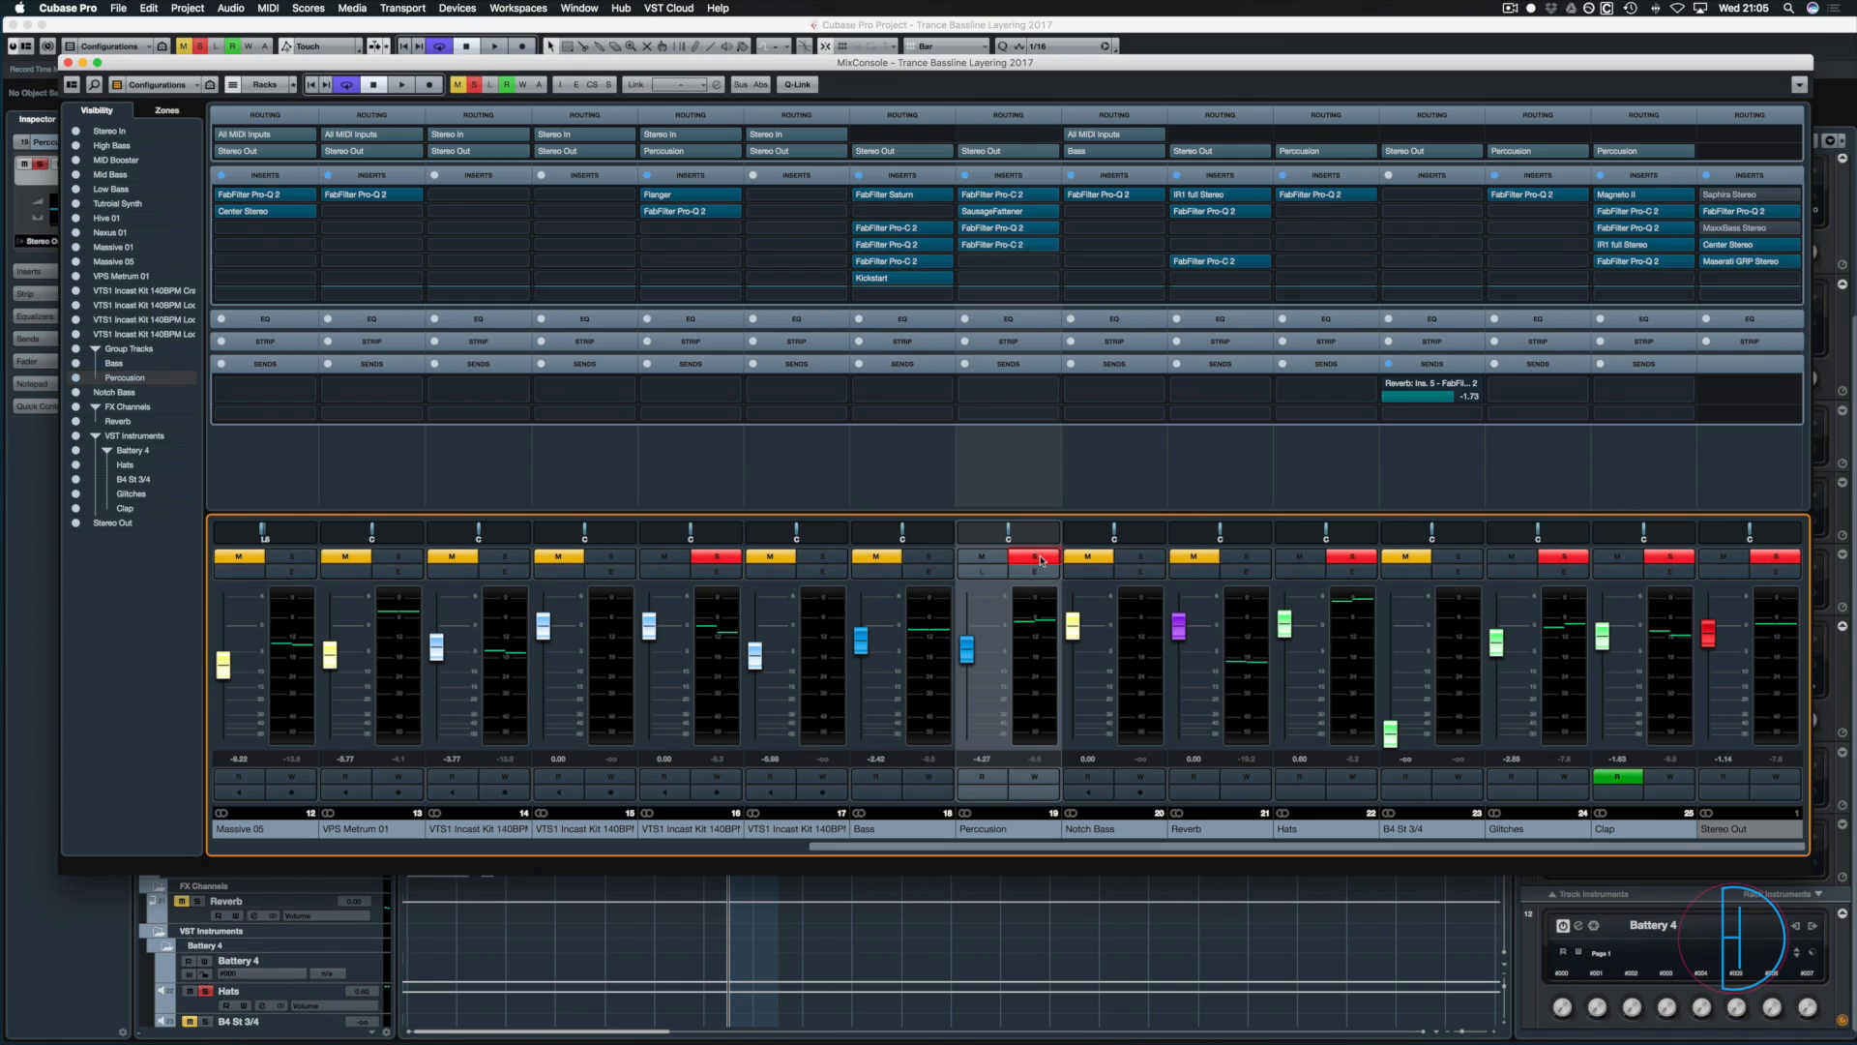
pyautogui.press('space')
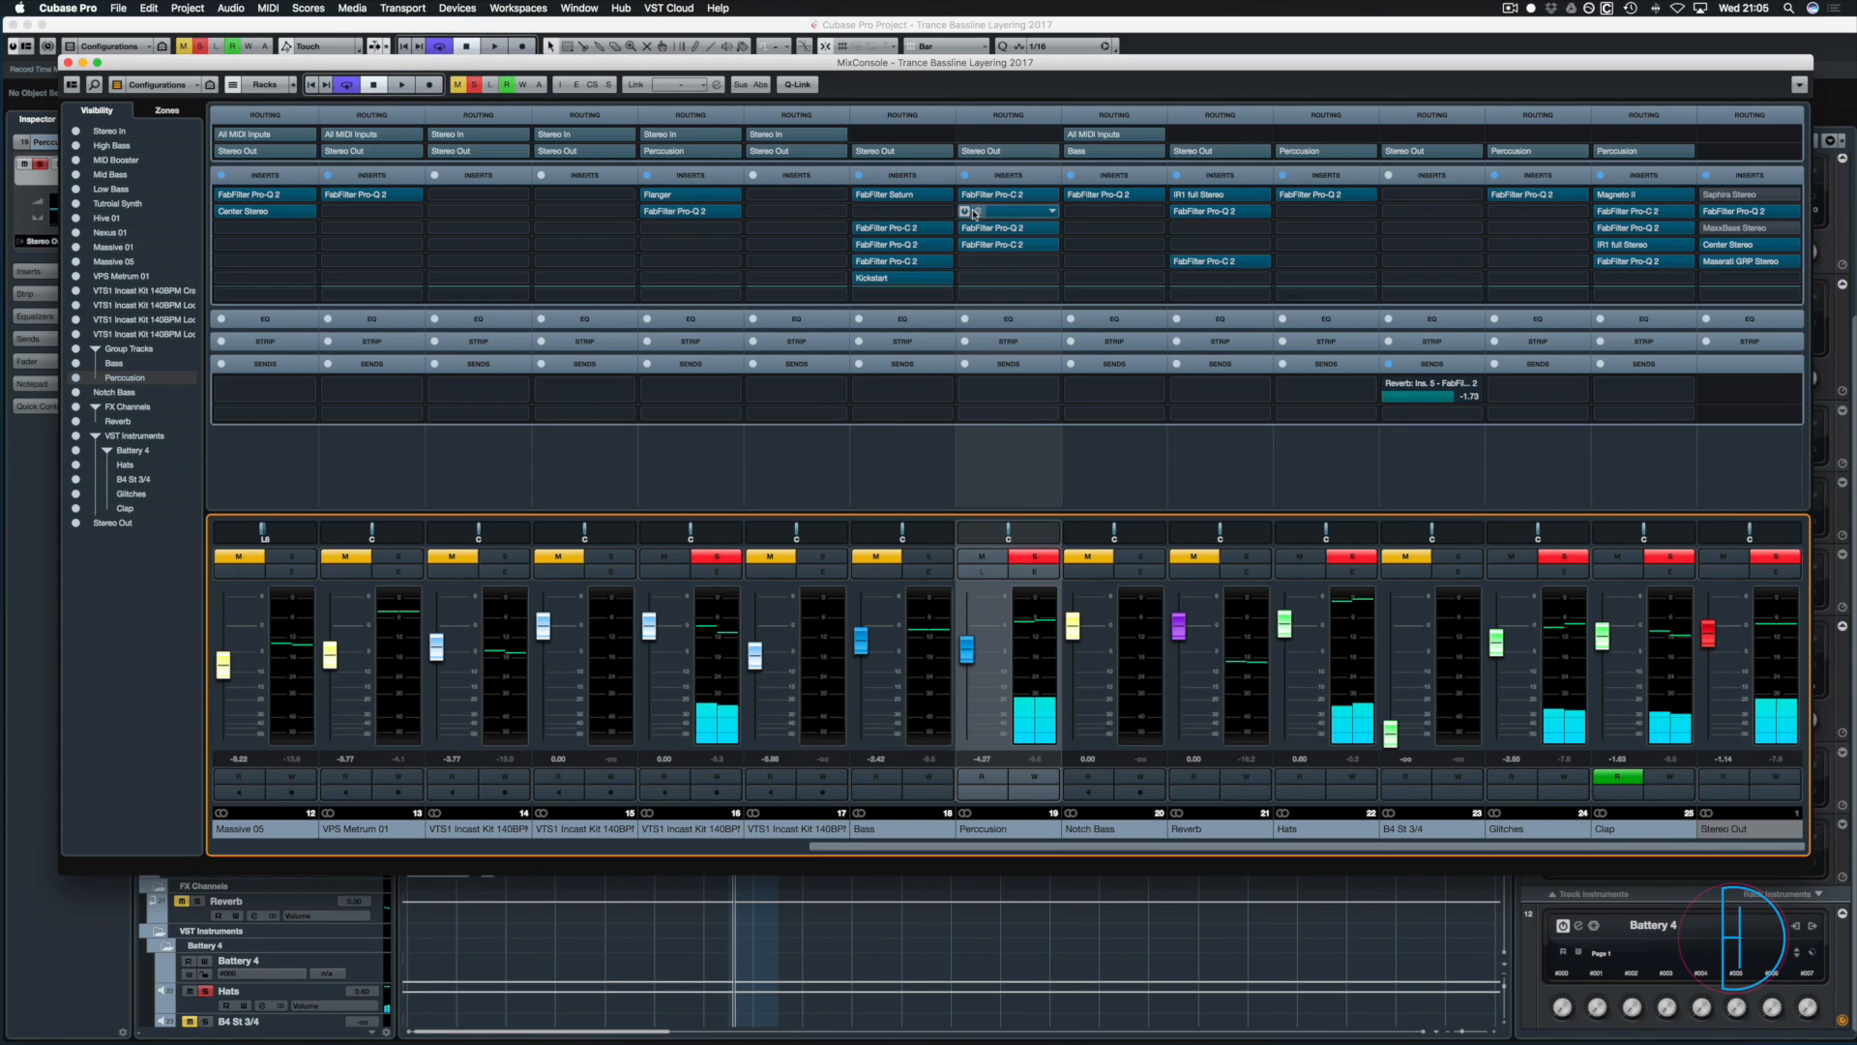
pyautogui.press('space')
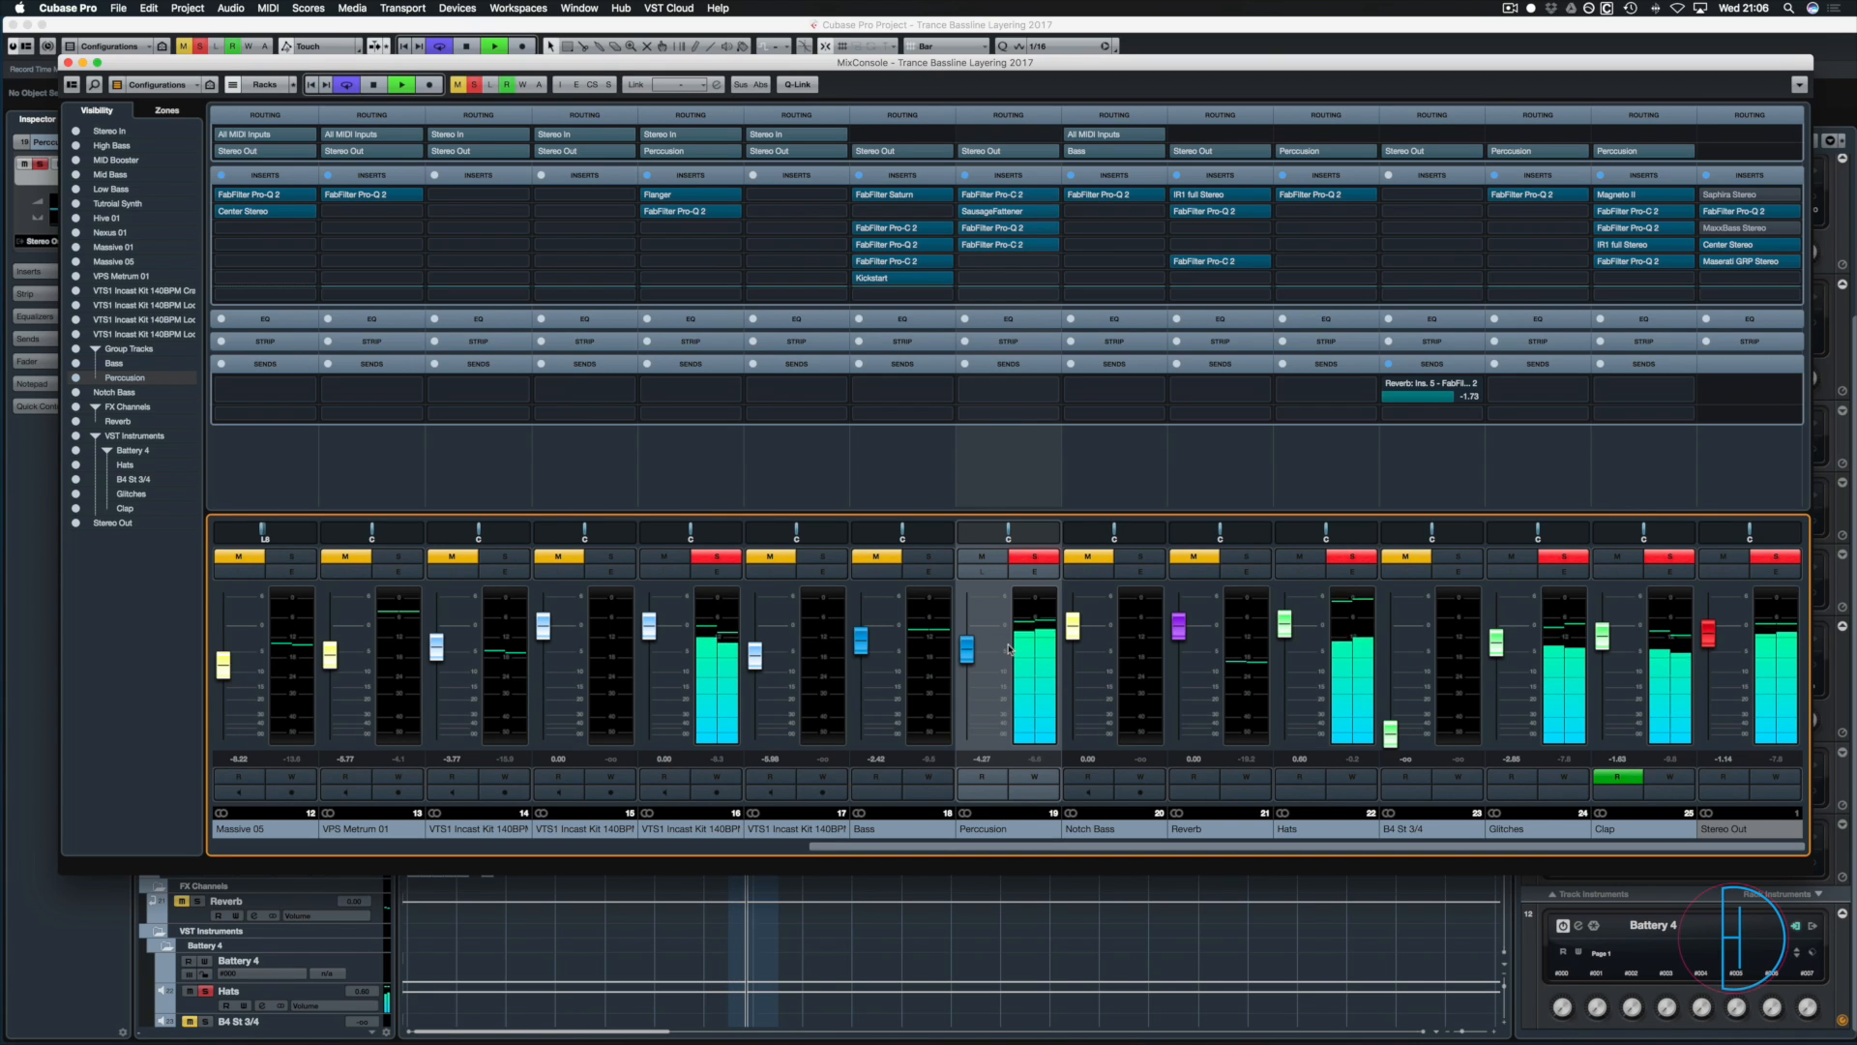
pyautogui.press('space')
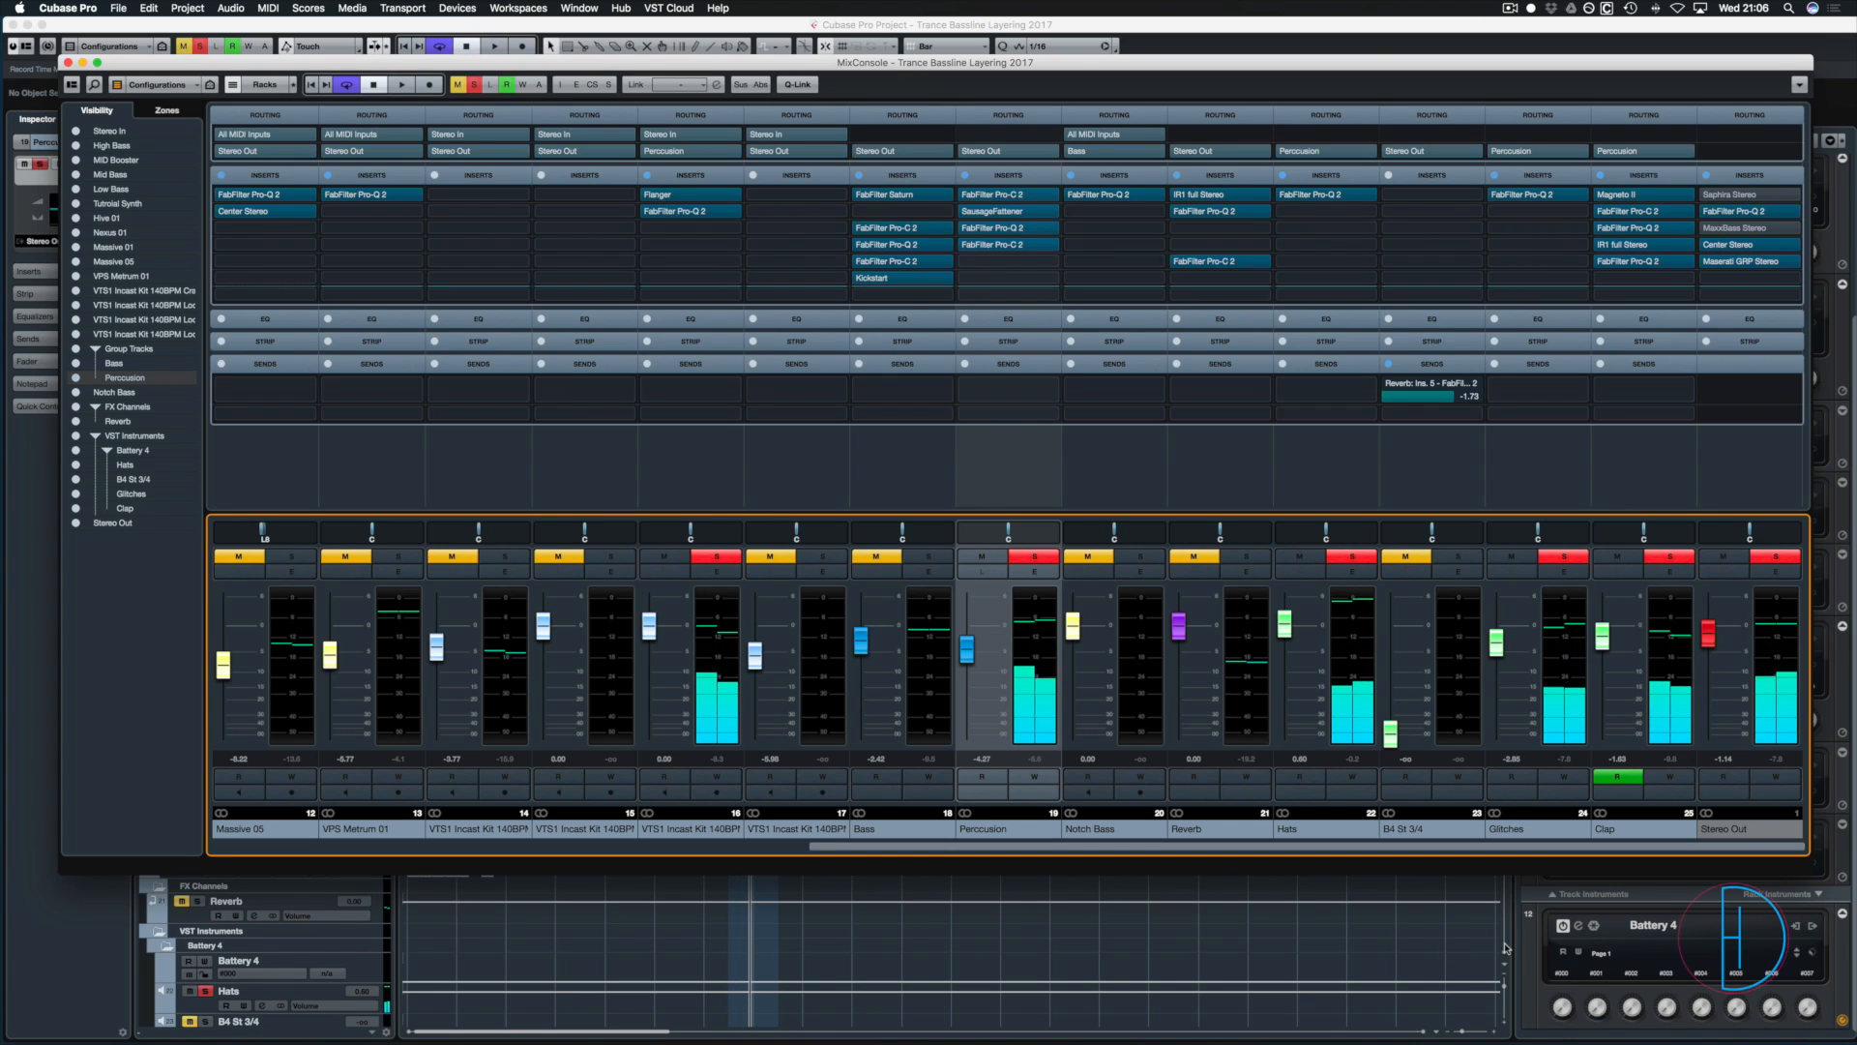
# - Close the MixConsole and audition the kick, open hat and two percussion samples in Battery 4
pyautogui.press('F3')
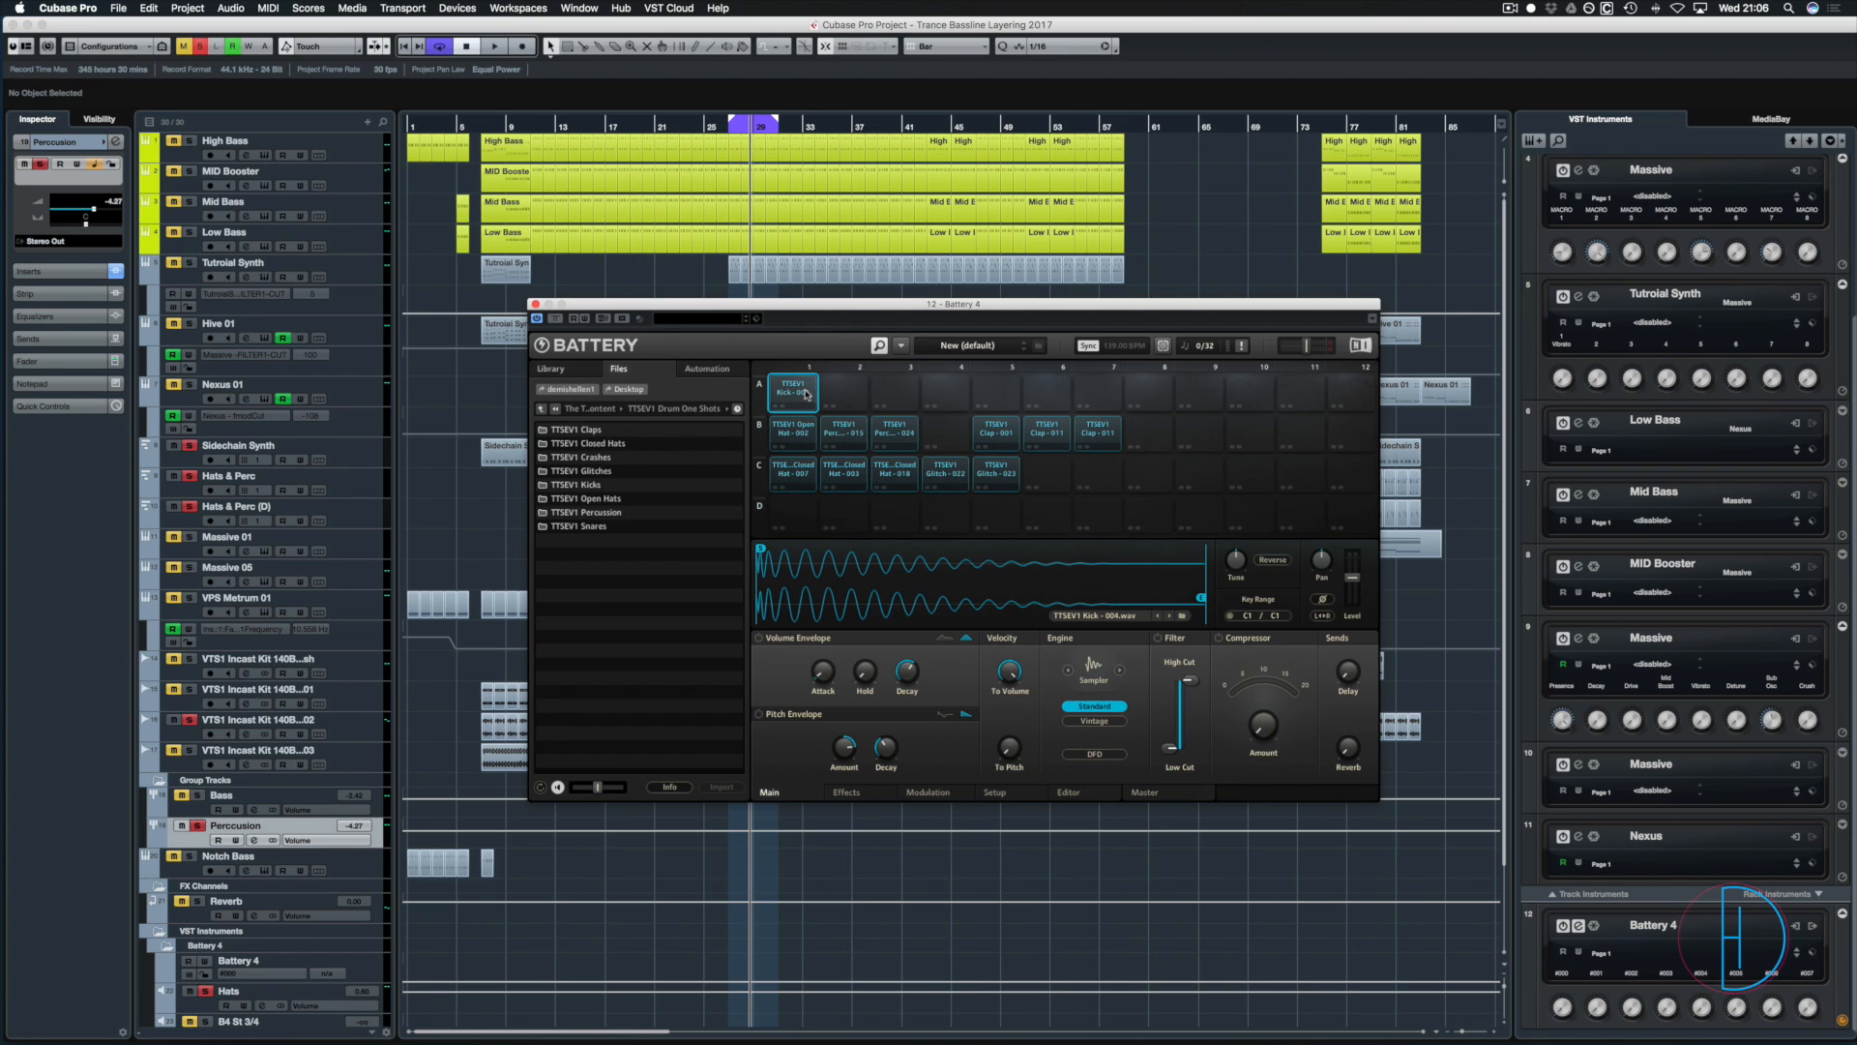
pyautogui.click(795, 396)
pyautogui.click(795, 435)
pyautogui.click(843, 432)
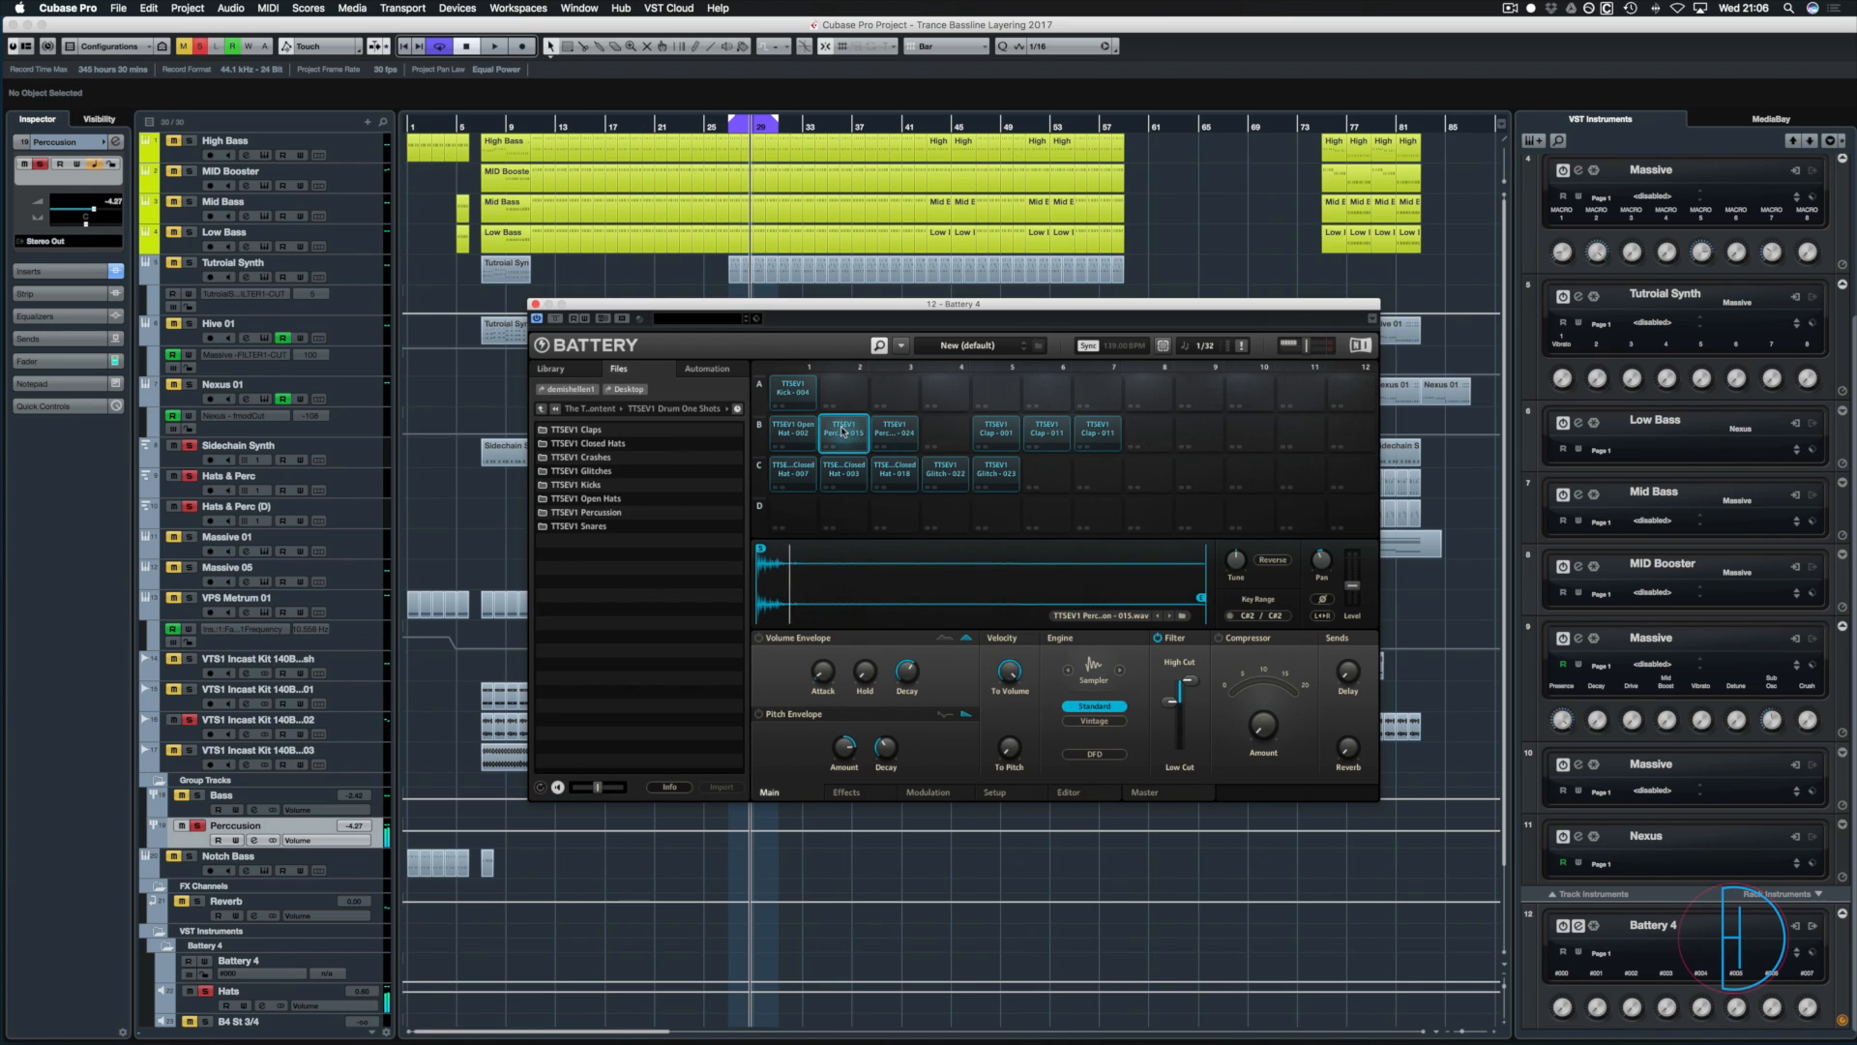
pyautogui.click(889, 432)
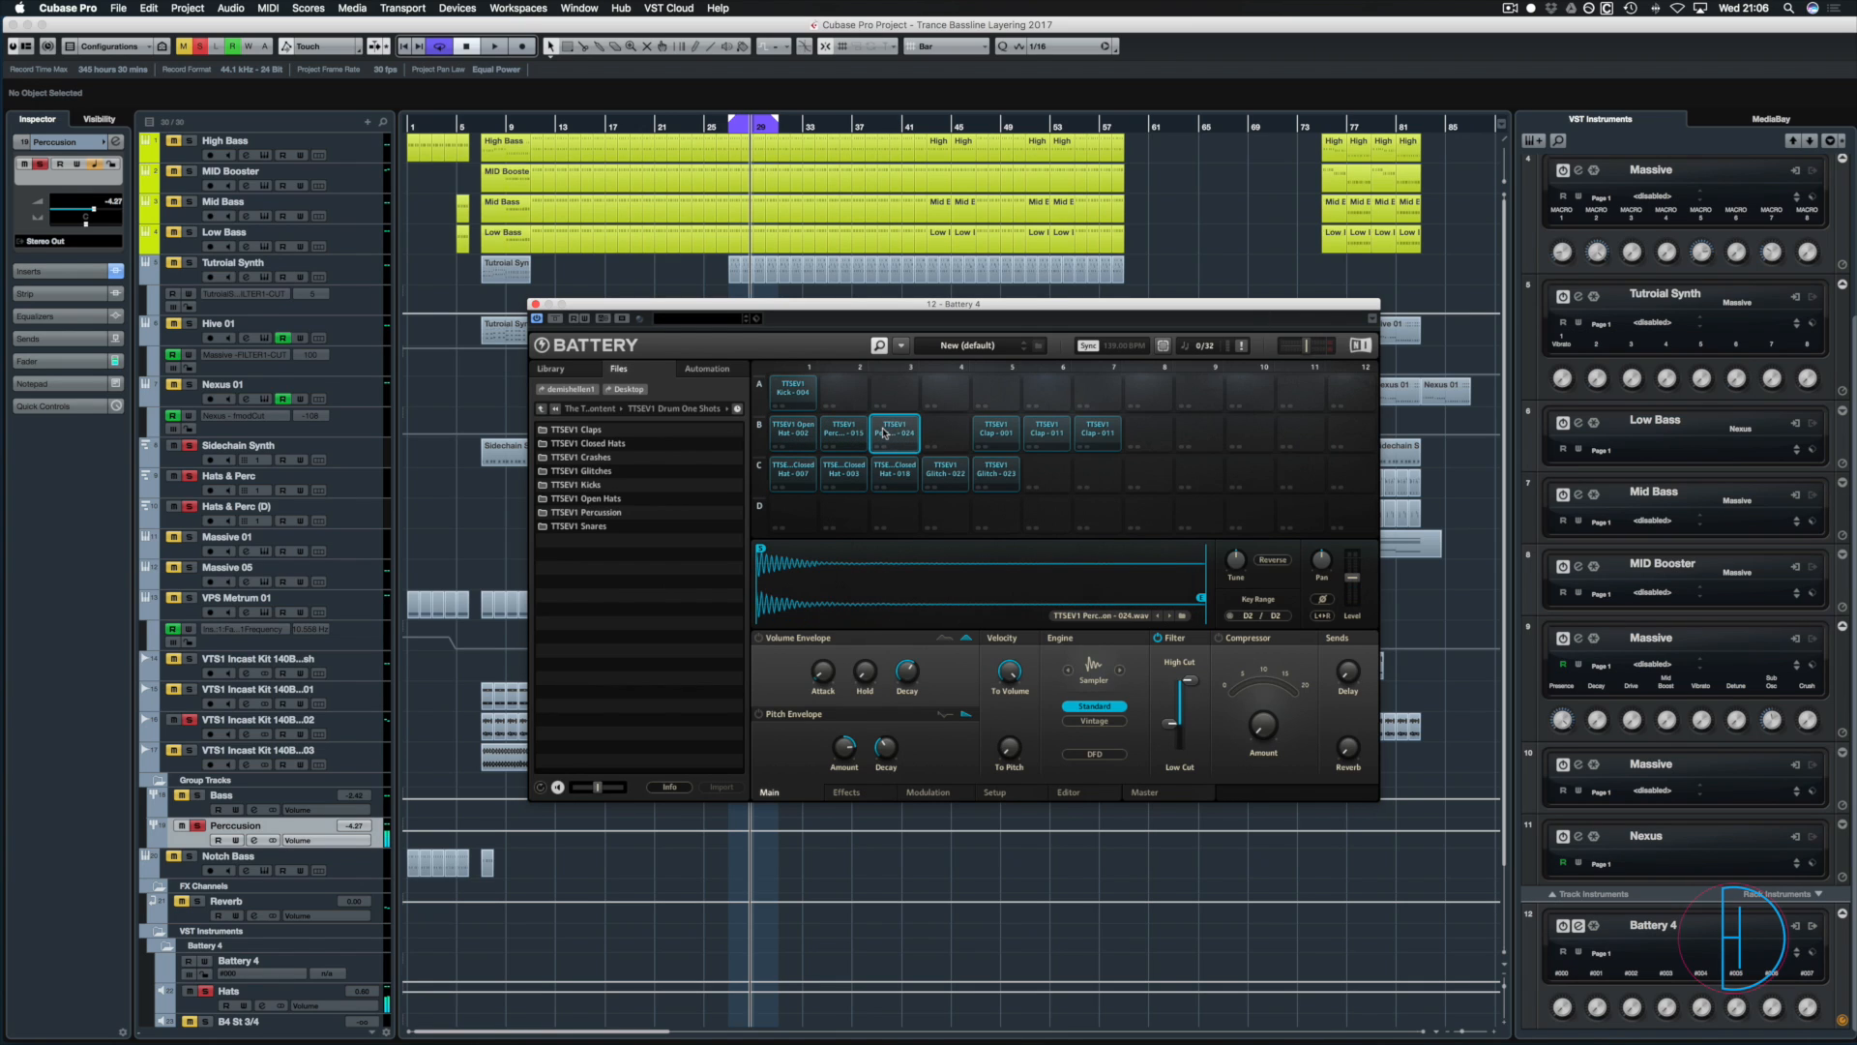
# - Audition the three clap samples in Battery 4's row B and check the settings of the reversed clap
pyautogui.click(996, 433)
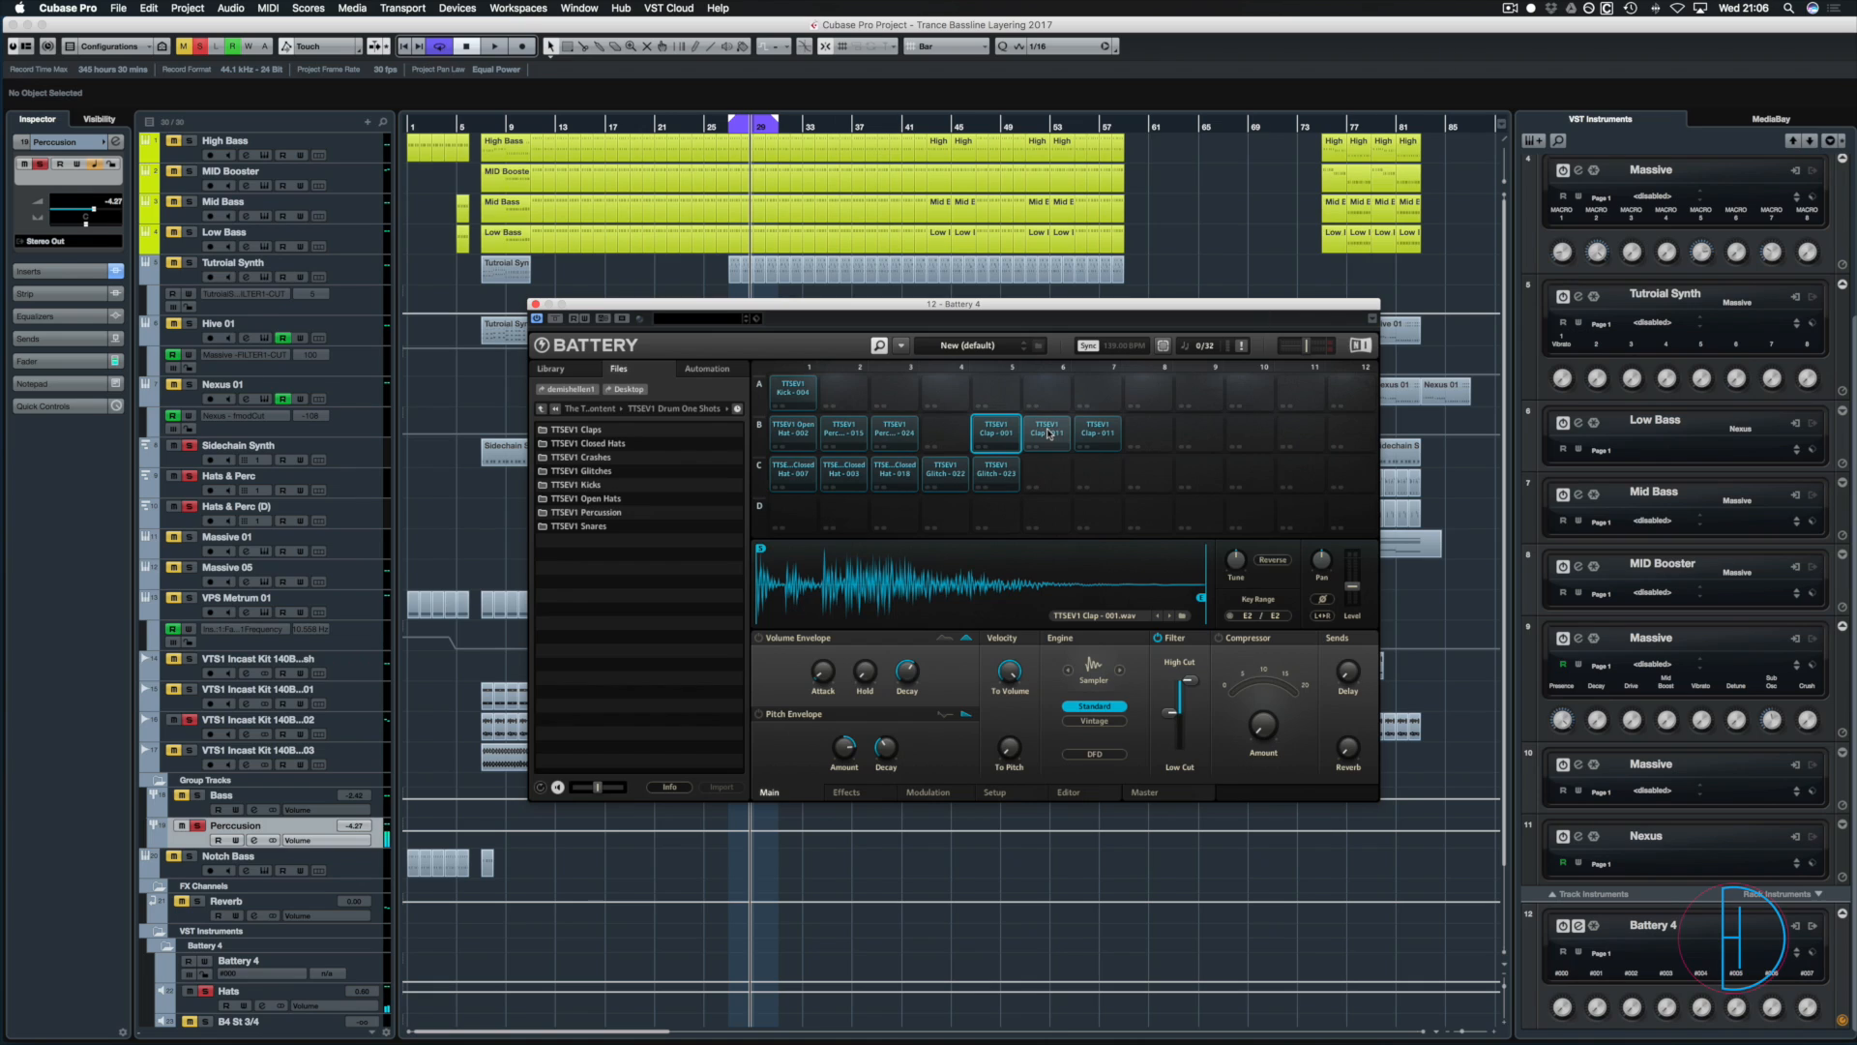
pyautogui.click(1050, 433)
pyautogui.click(1109, 436)
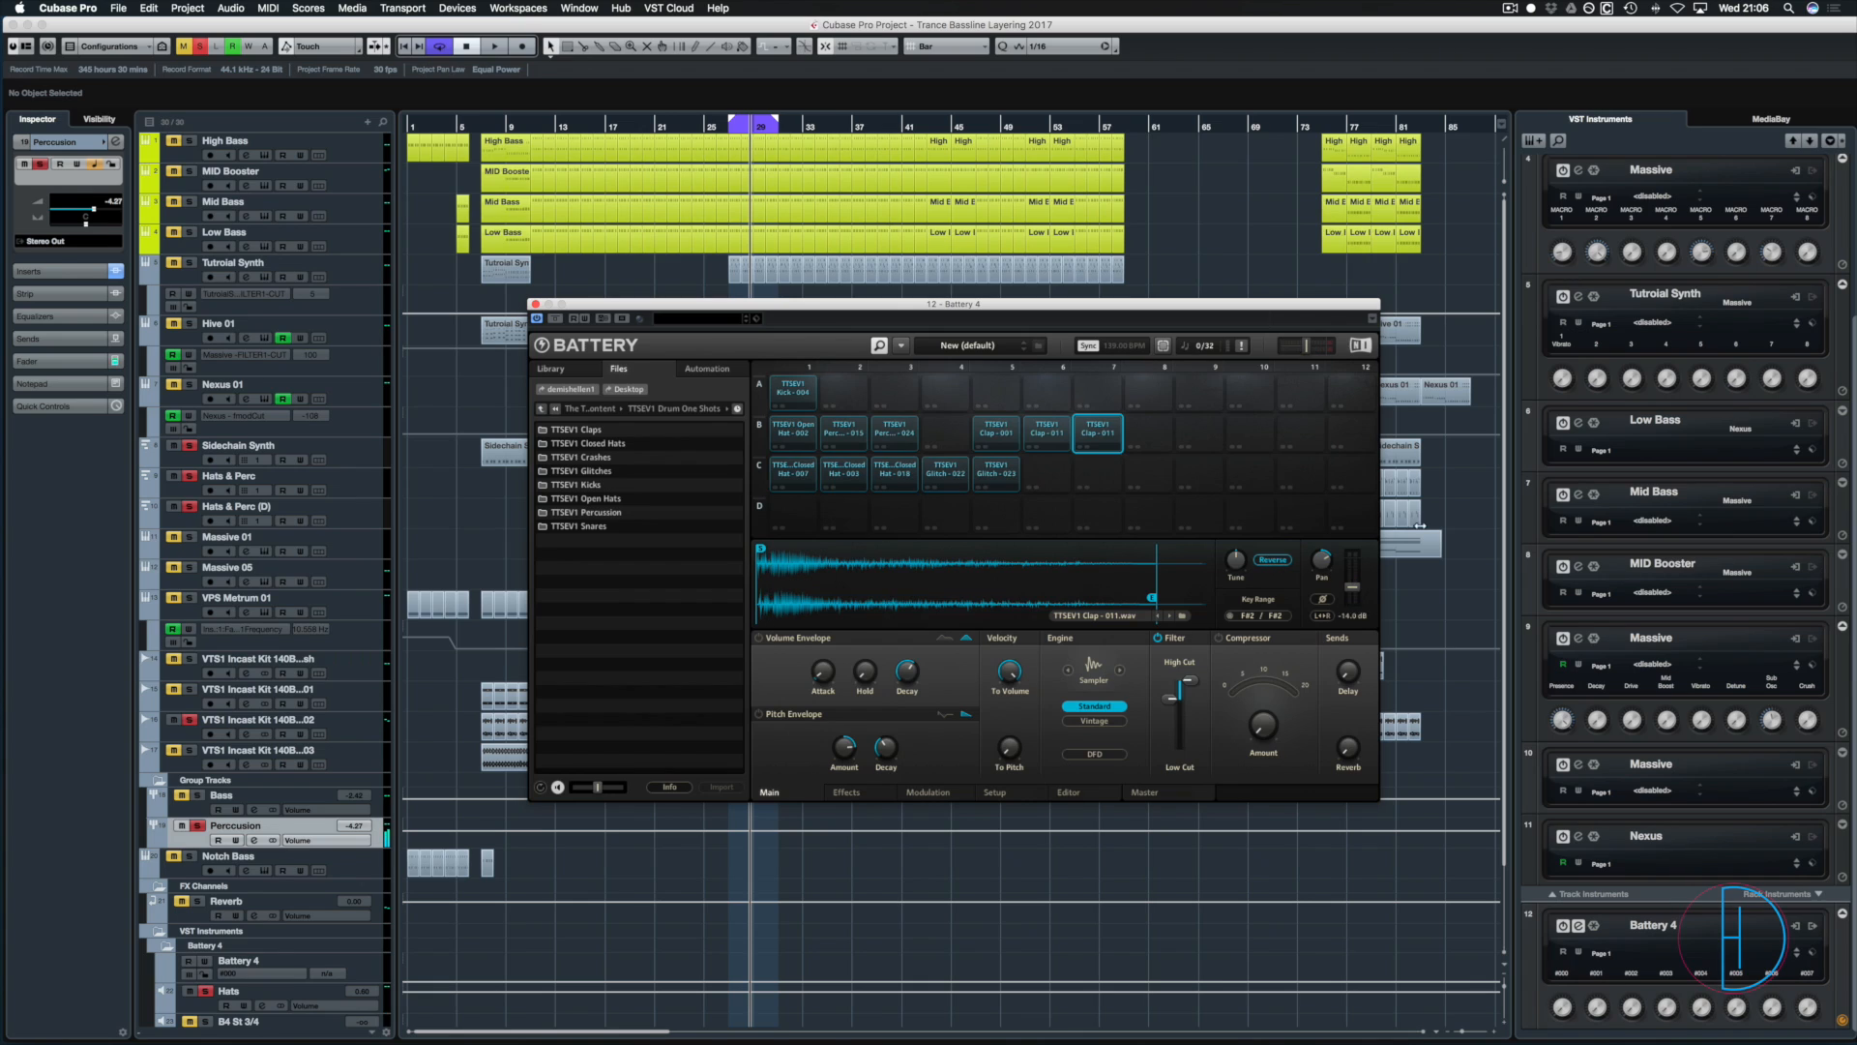
pyautogui.moveTo(1352, 608)
# - Audition the three closed hats and two glitch samples in Battery 4's row C
pyautogui.click(796, 472)
pyautogui.click(844, 473)
pyautogui.click(894, 473)
pyautogui.click(944, 471)
pyautogui.click(996, 472)
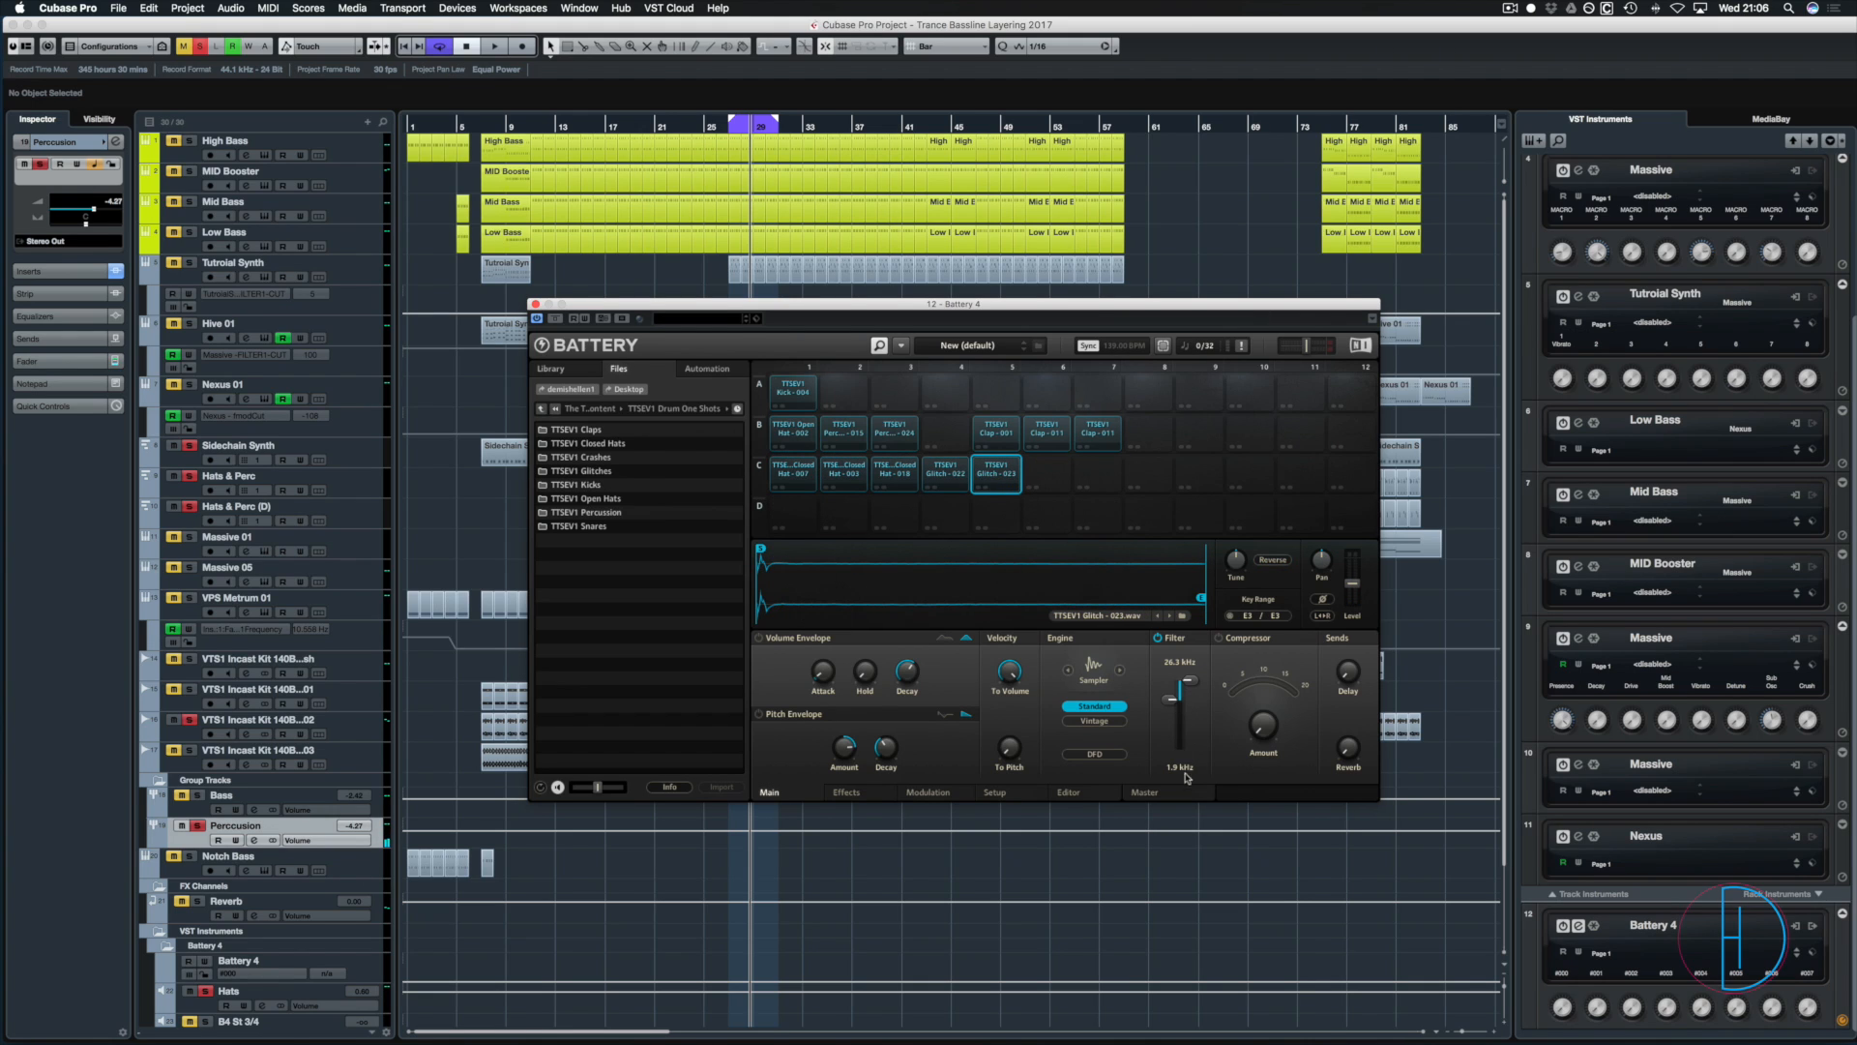
# - Audition two claps, the two percussion samples, the open hat and the three closed hats again in Battery 4
pyautogui.click(1047, 429)
pyautogui.click(995, 429)
pyautogui.click(910, 430)
pyautogui.click(844, 430)
pyautogui.click(793, 430)
pyautogui.click(798, 471)
pyautogui.click(847, 470)
pyautogui.click(905, 468)
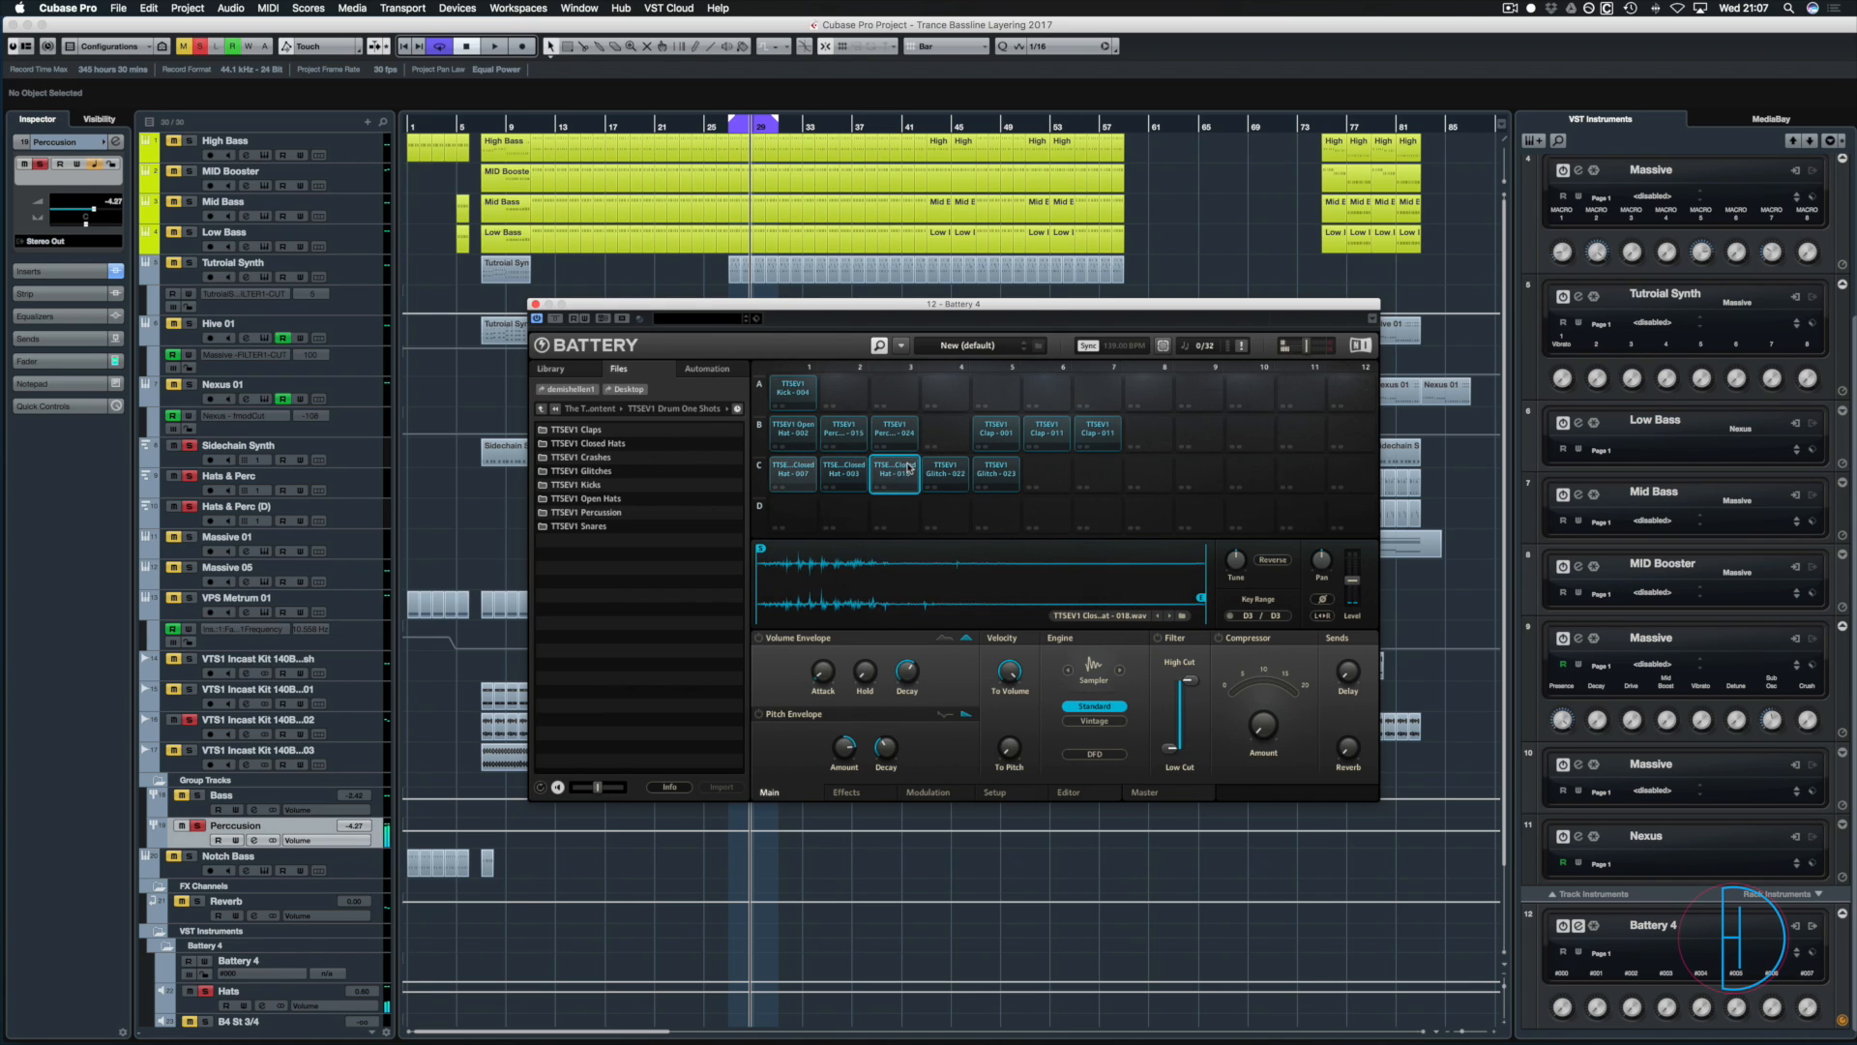
# - Browse up from the drum one-shots to the sample pack's root, open its Sample Content folder and close Battery 4
pyautogui.click(541, 409)
pyautogui.click(542, 408)
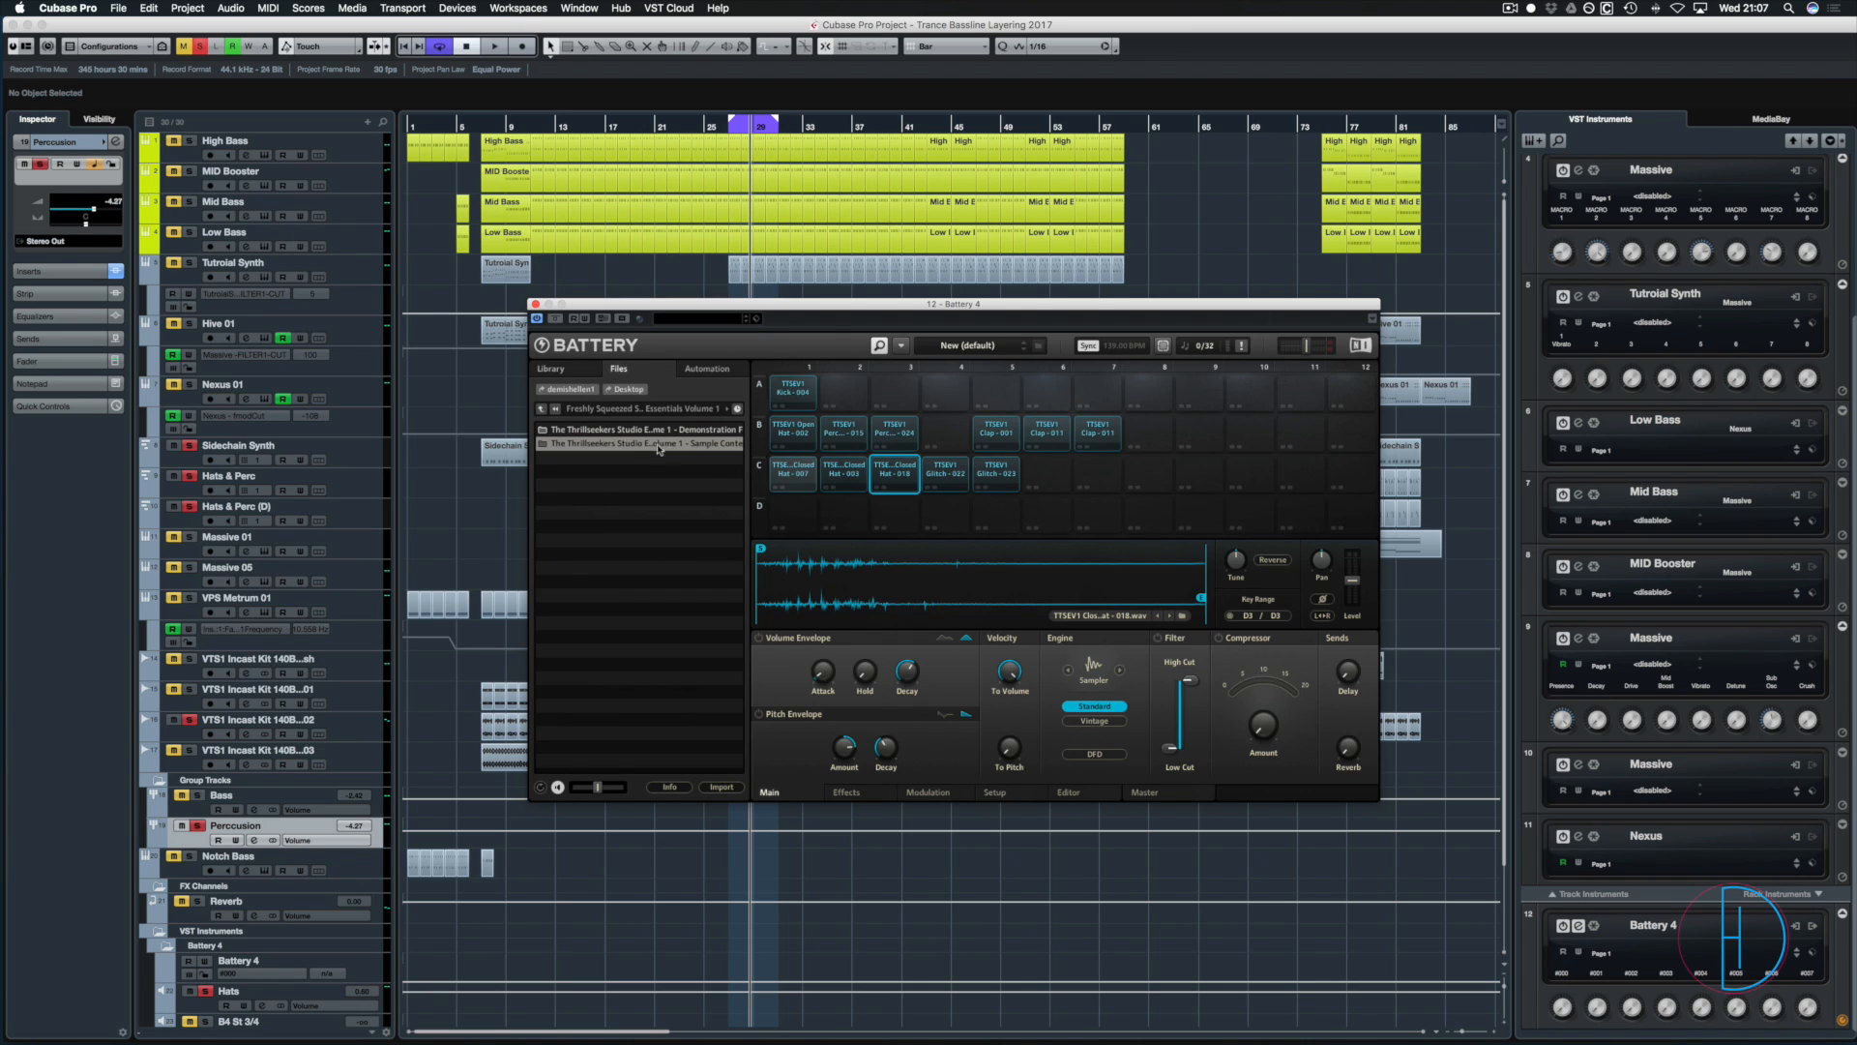
pyautogui.doubleClick(609, 444)
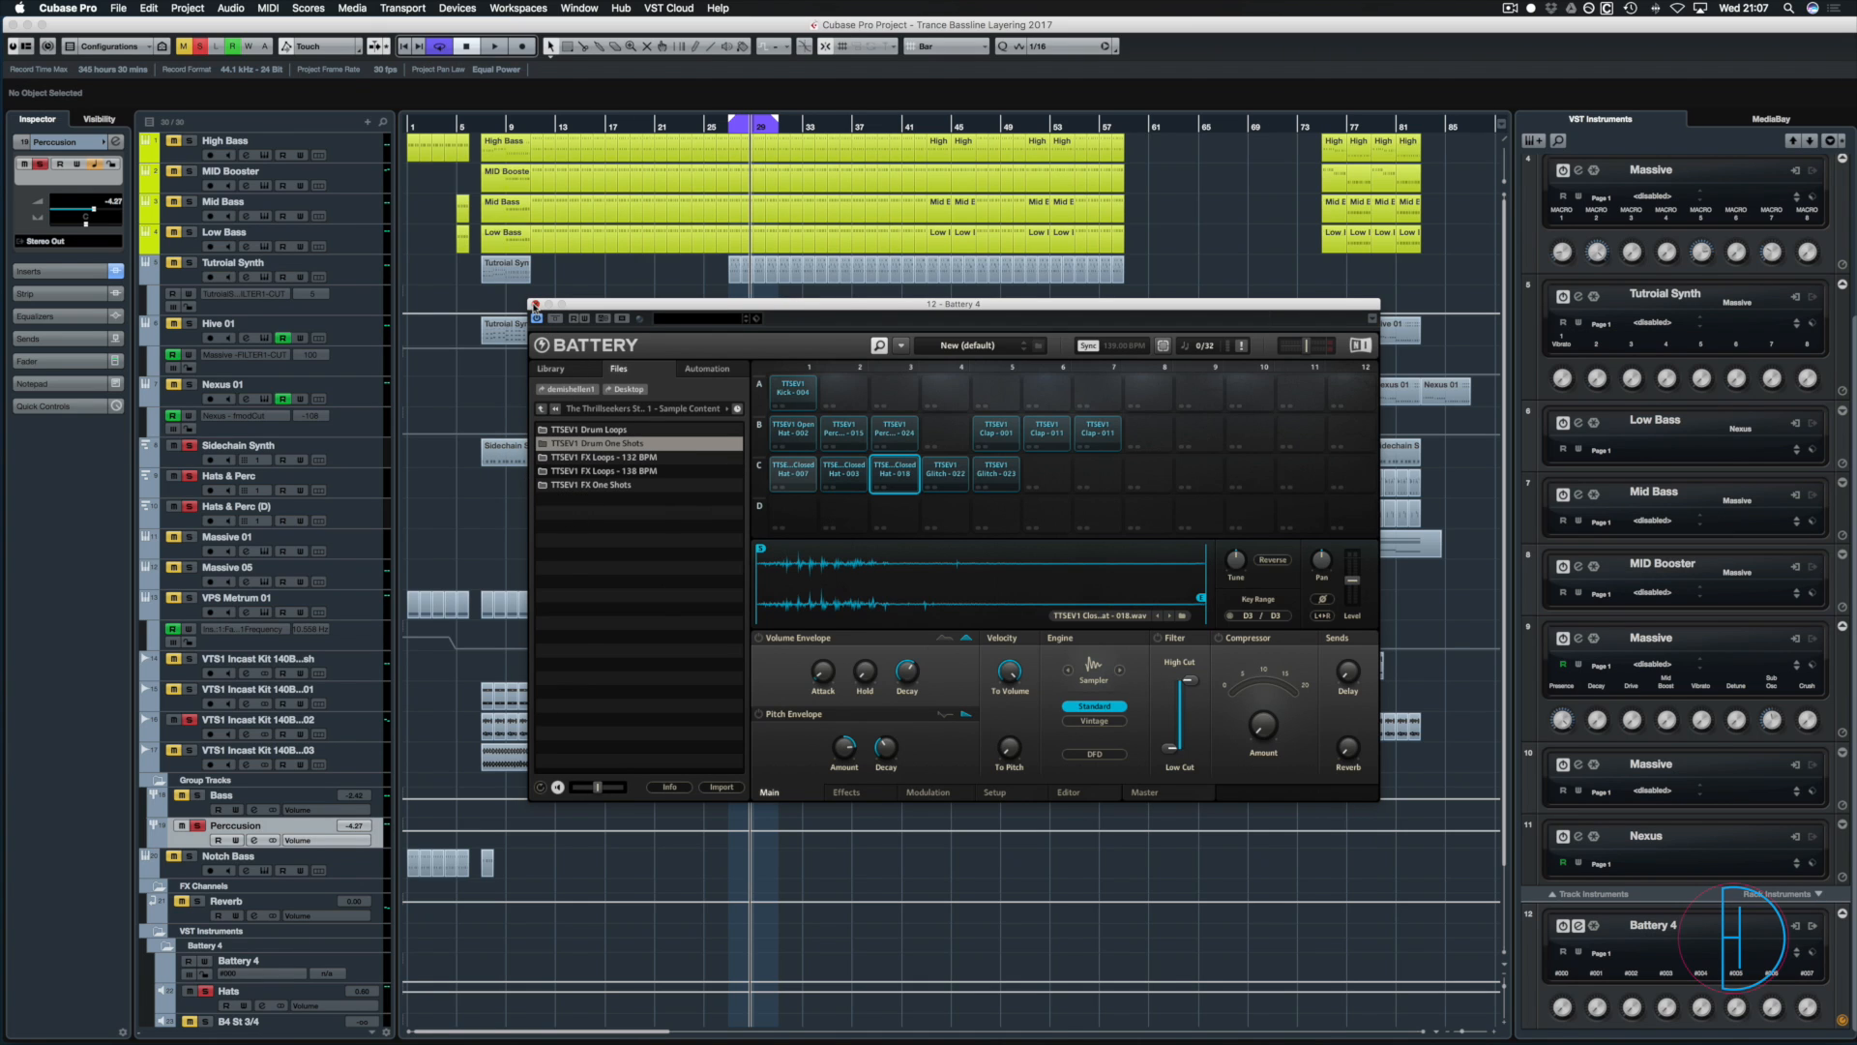
pyautogui.click(534, 305)
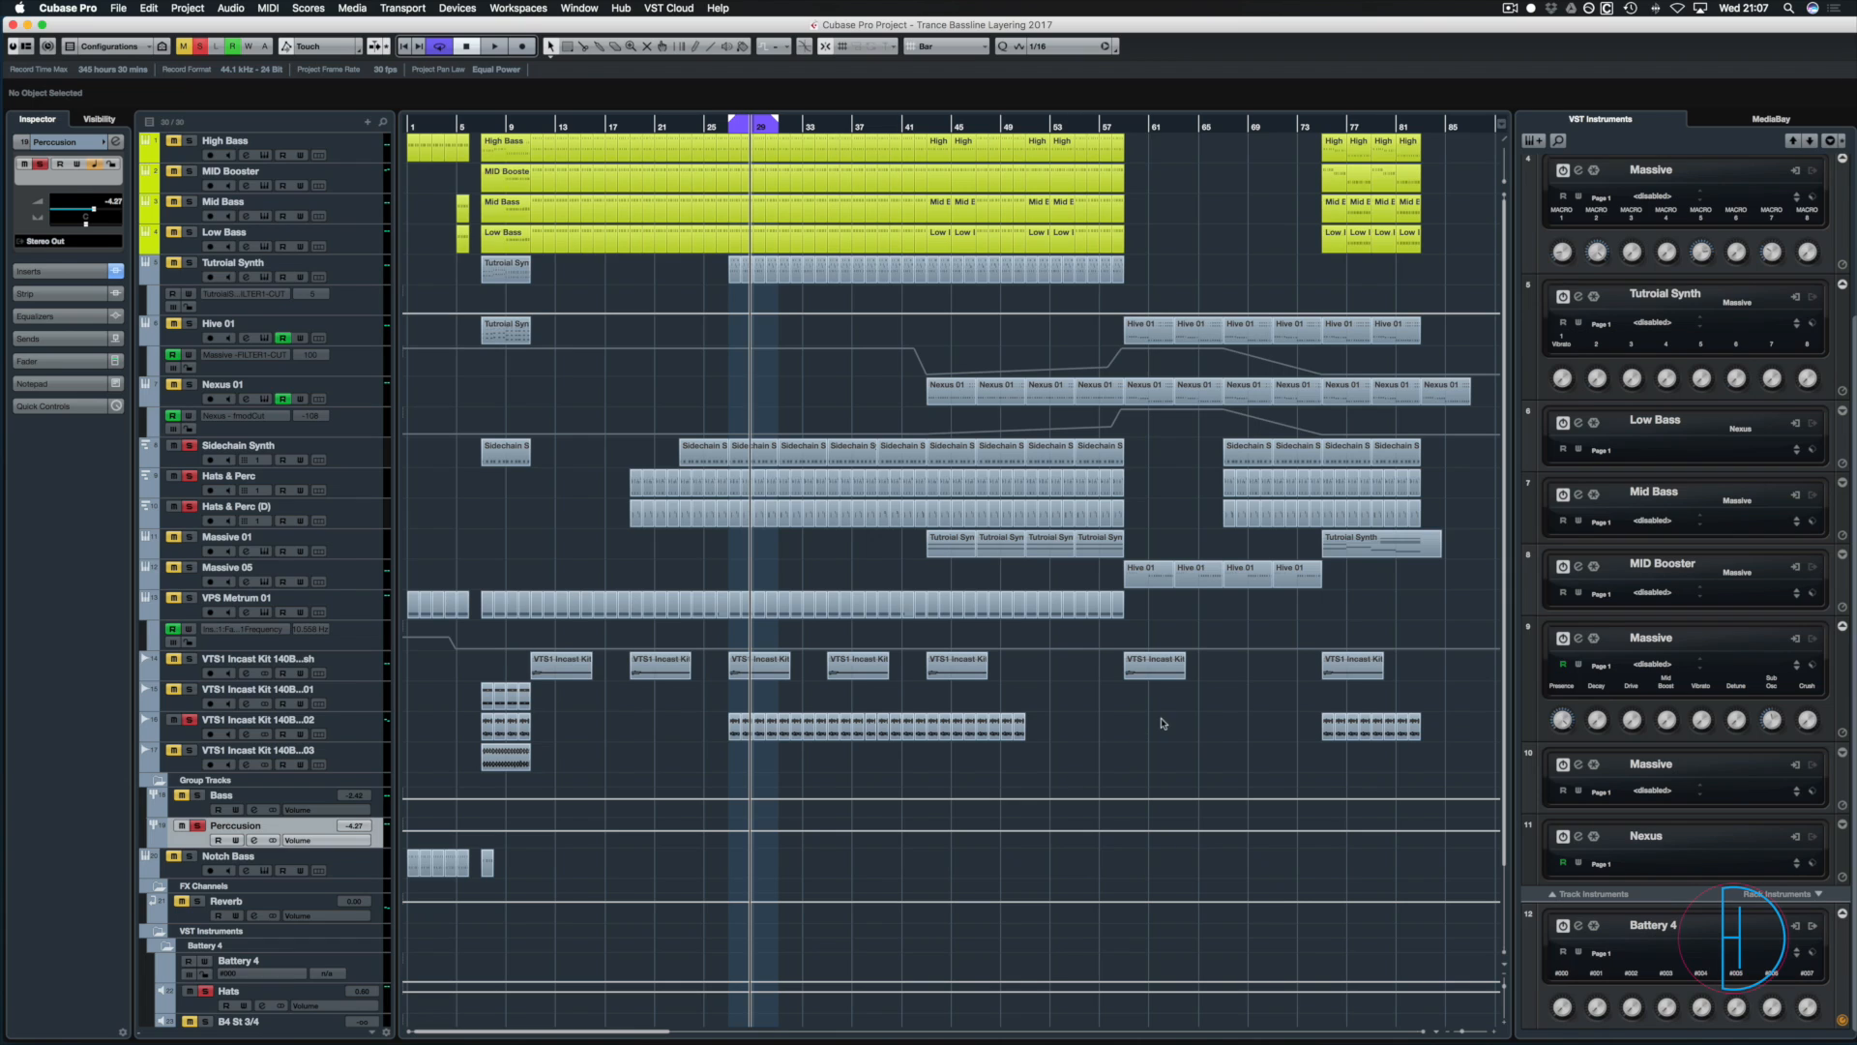
# - Select the VPS Metrum 01 track, clear all solos, and solo the Percussion group in the MixConsole during playback
pyautogui.click(358, 604)
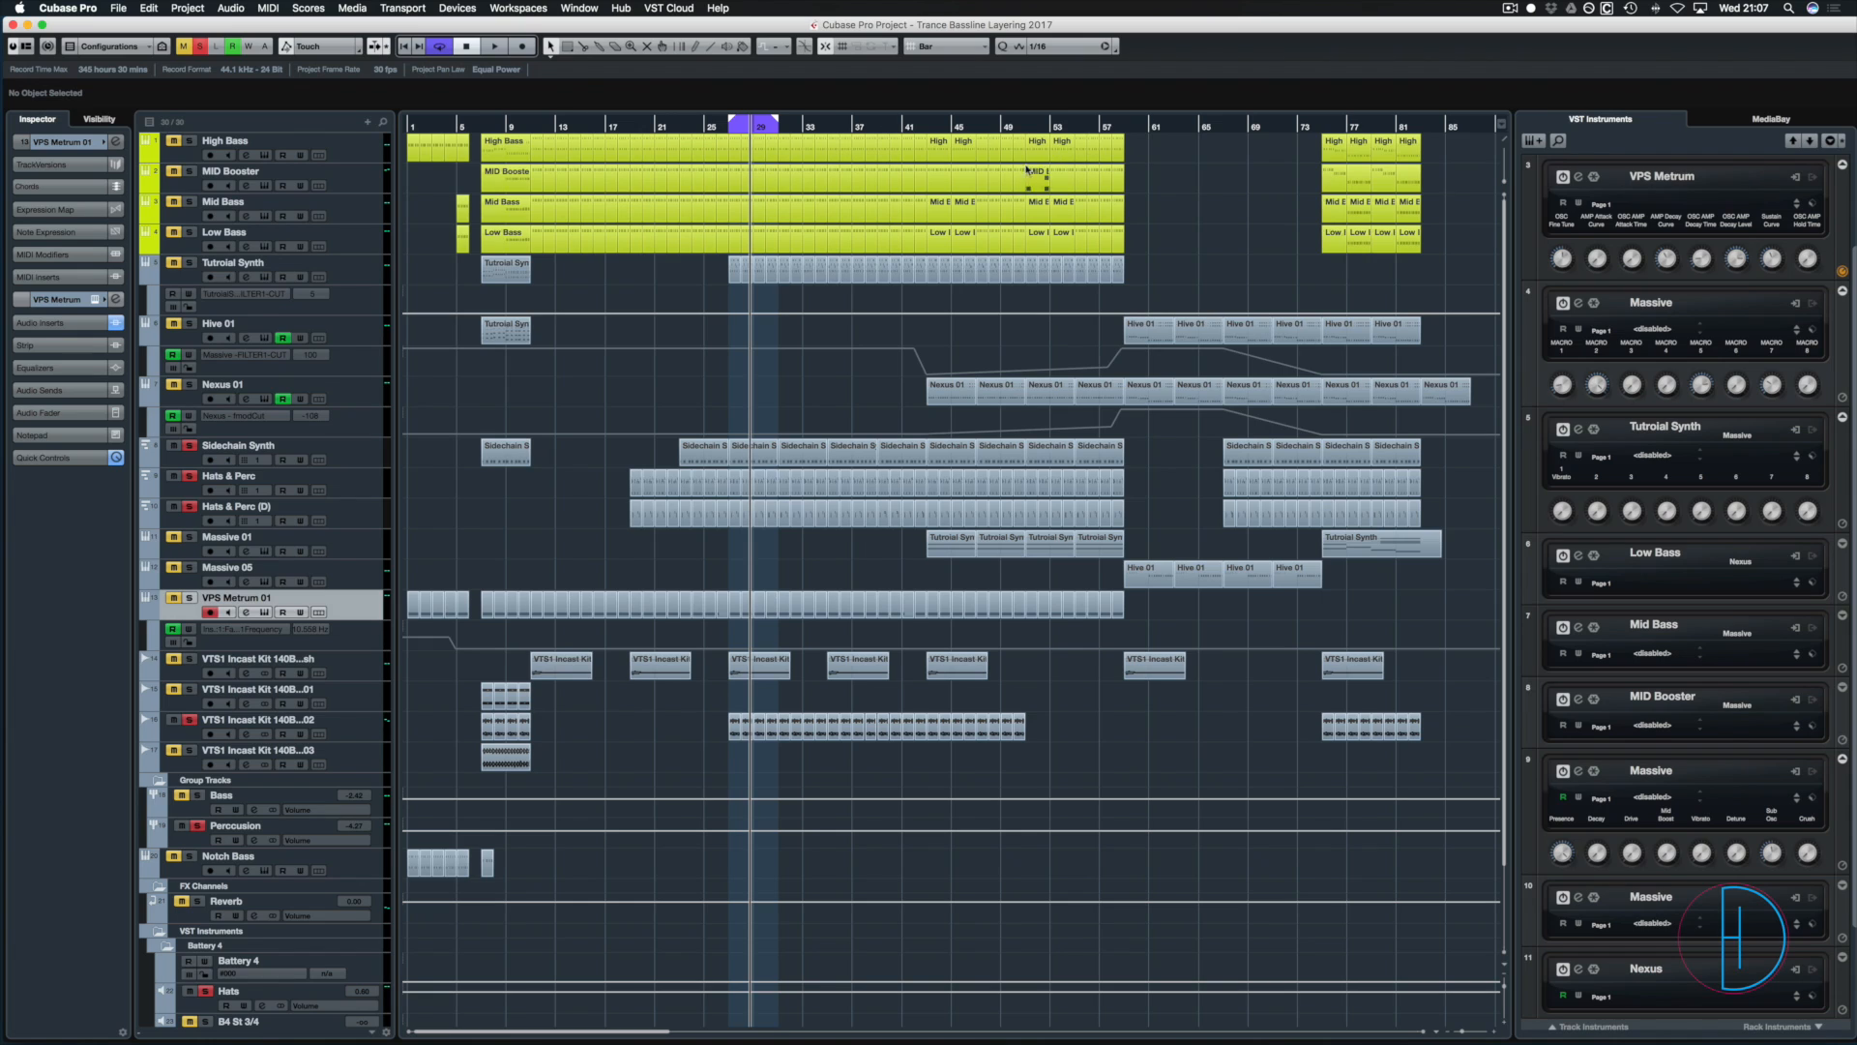
pyautogui.click(198, 46)
pyautogui.press('space')
pyautogui.press('F3')
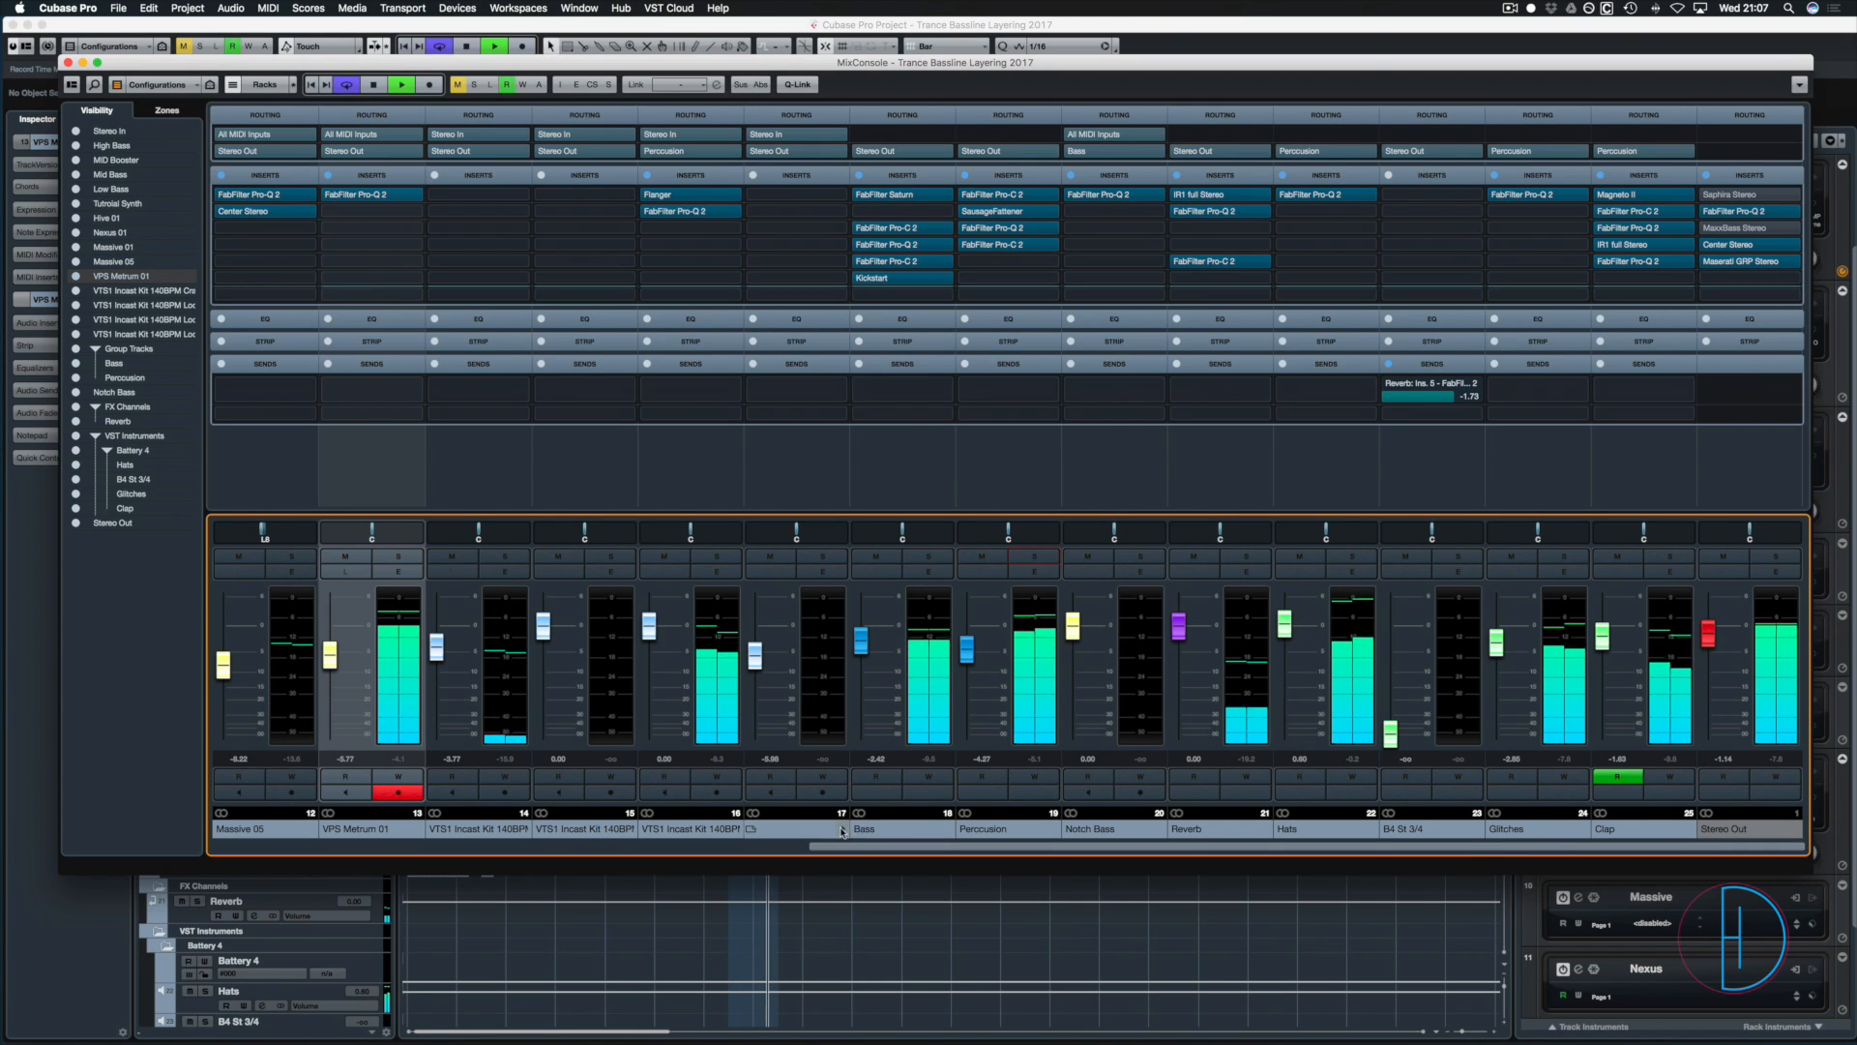
pyautogui.click(1026, 561)
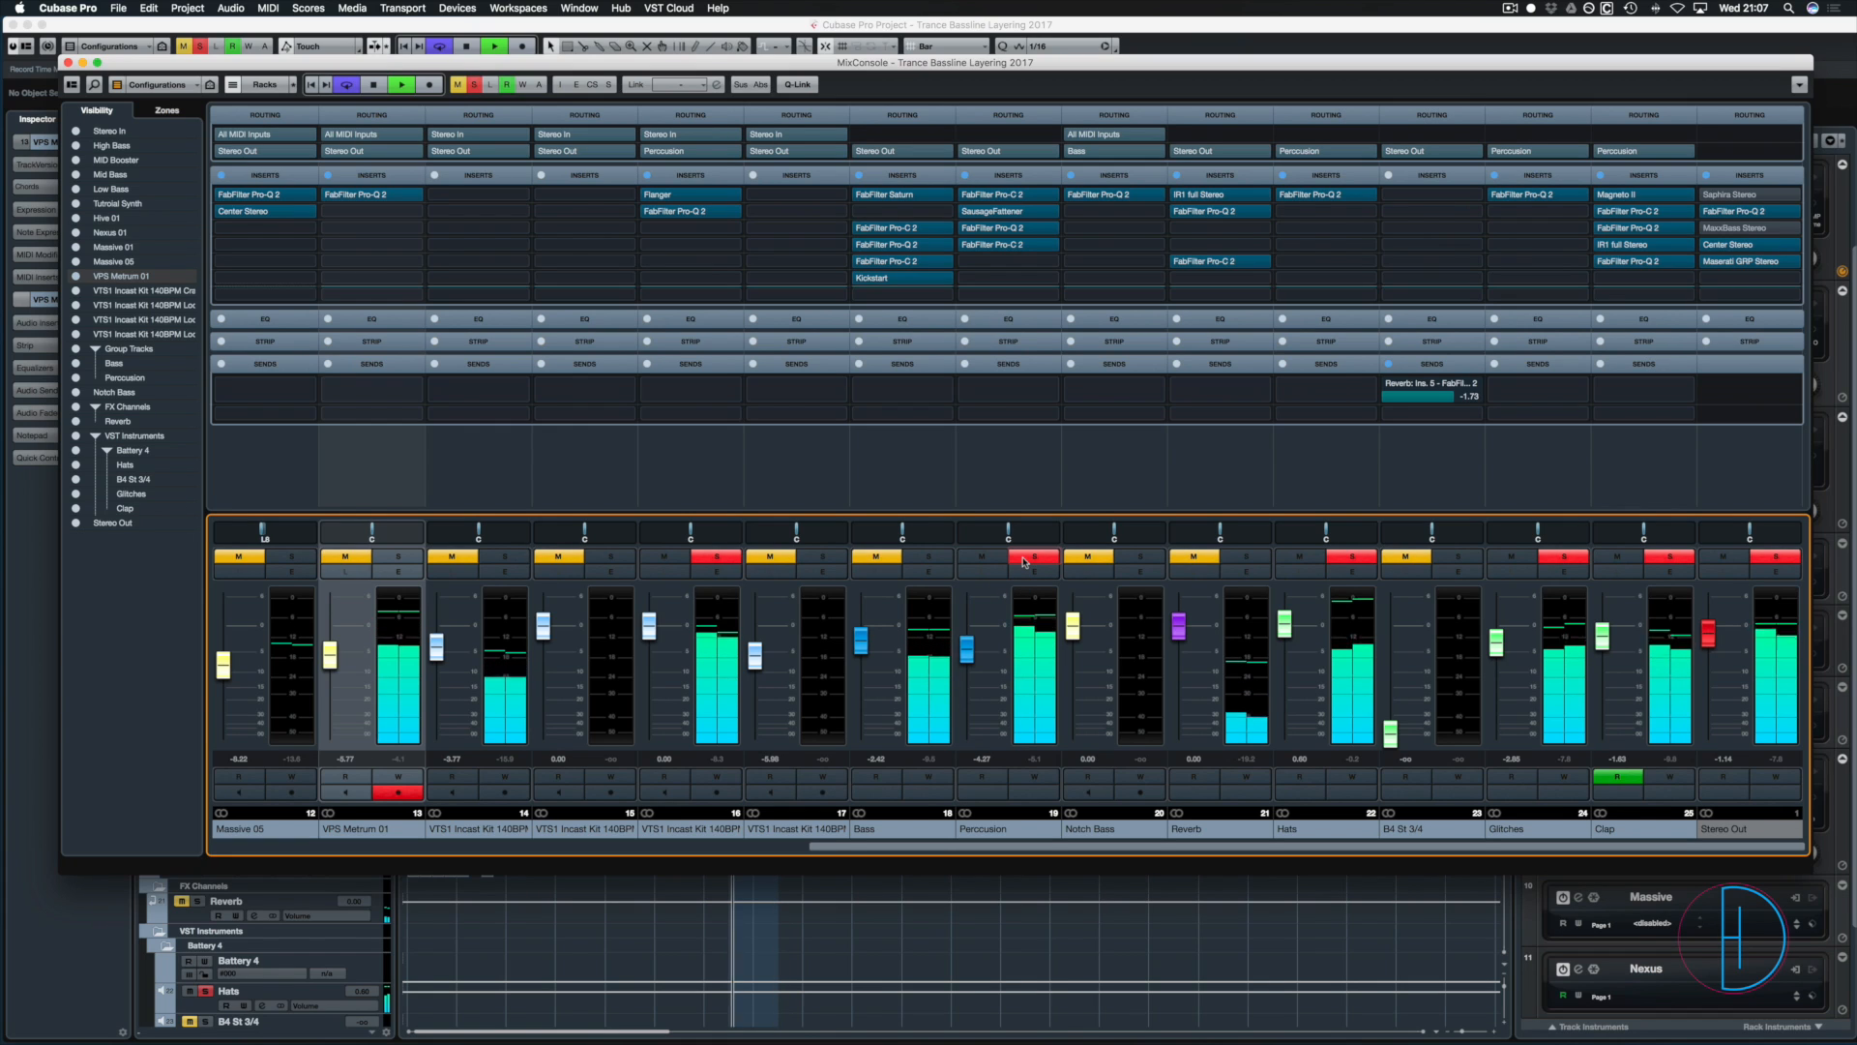
pyautogui.press('space')
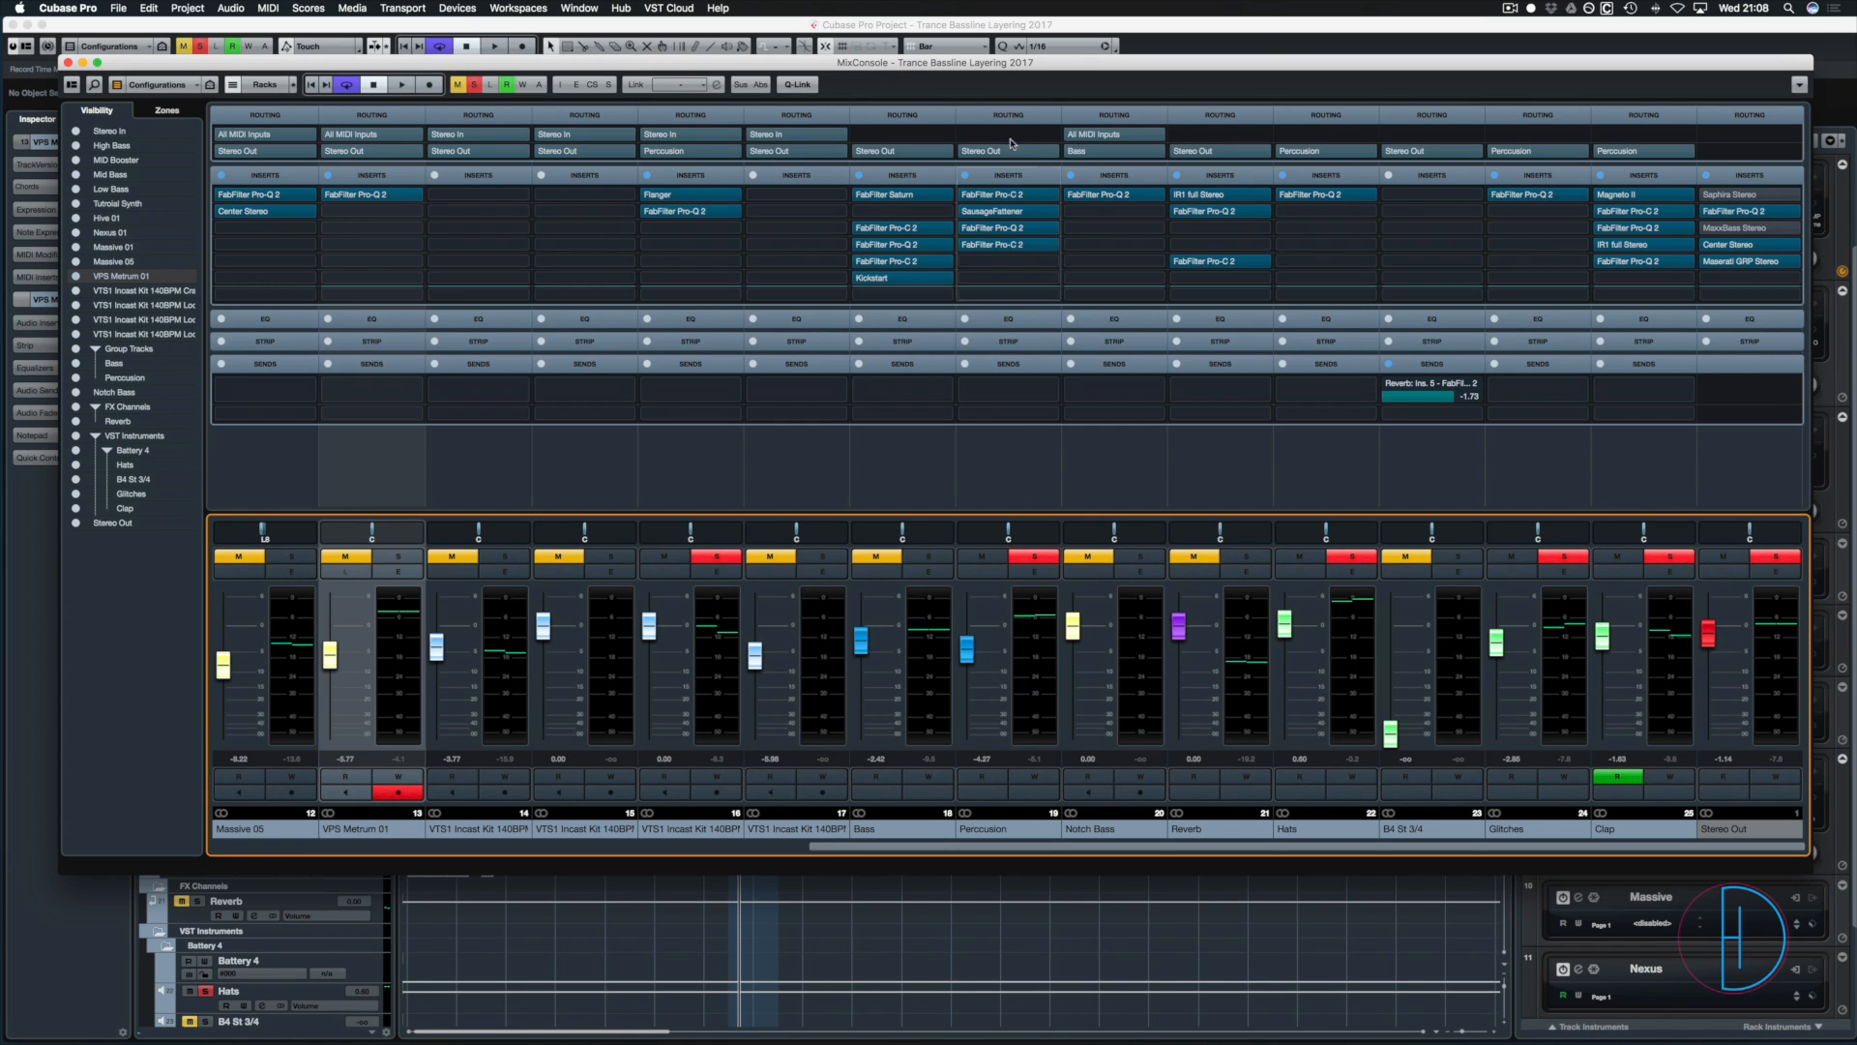
# - Open the FabFilter Pro-C 2 on the Percussion group's first insert and watch its gain reduction during playback
pyautogui.click(979, 196)
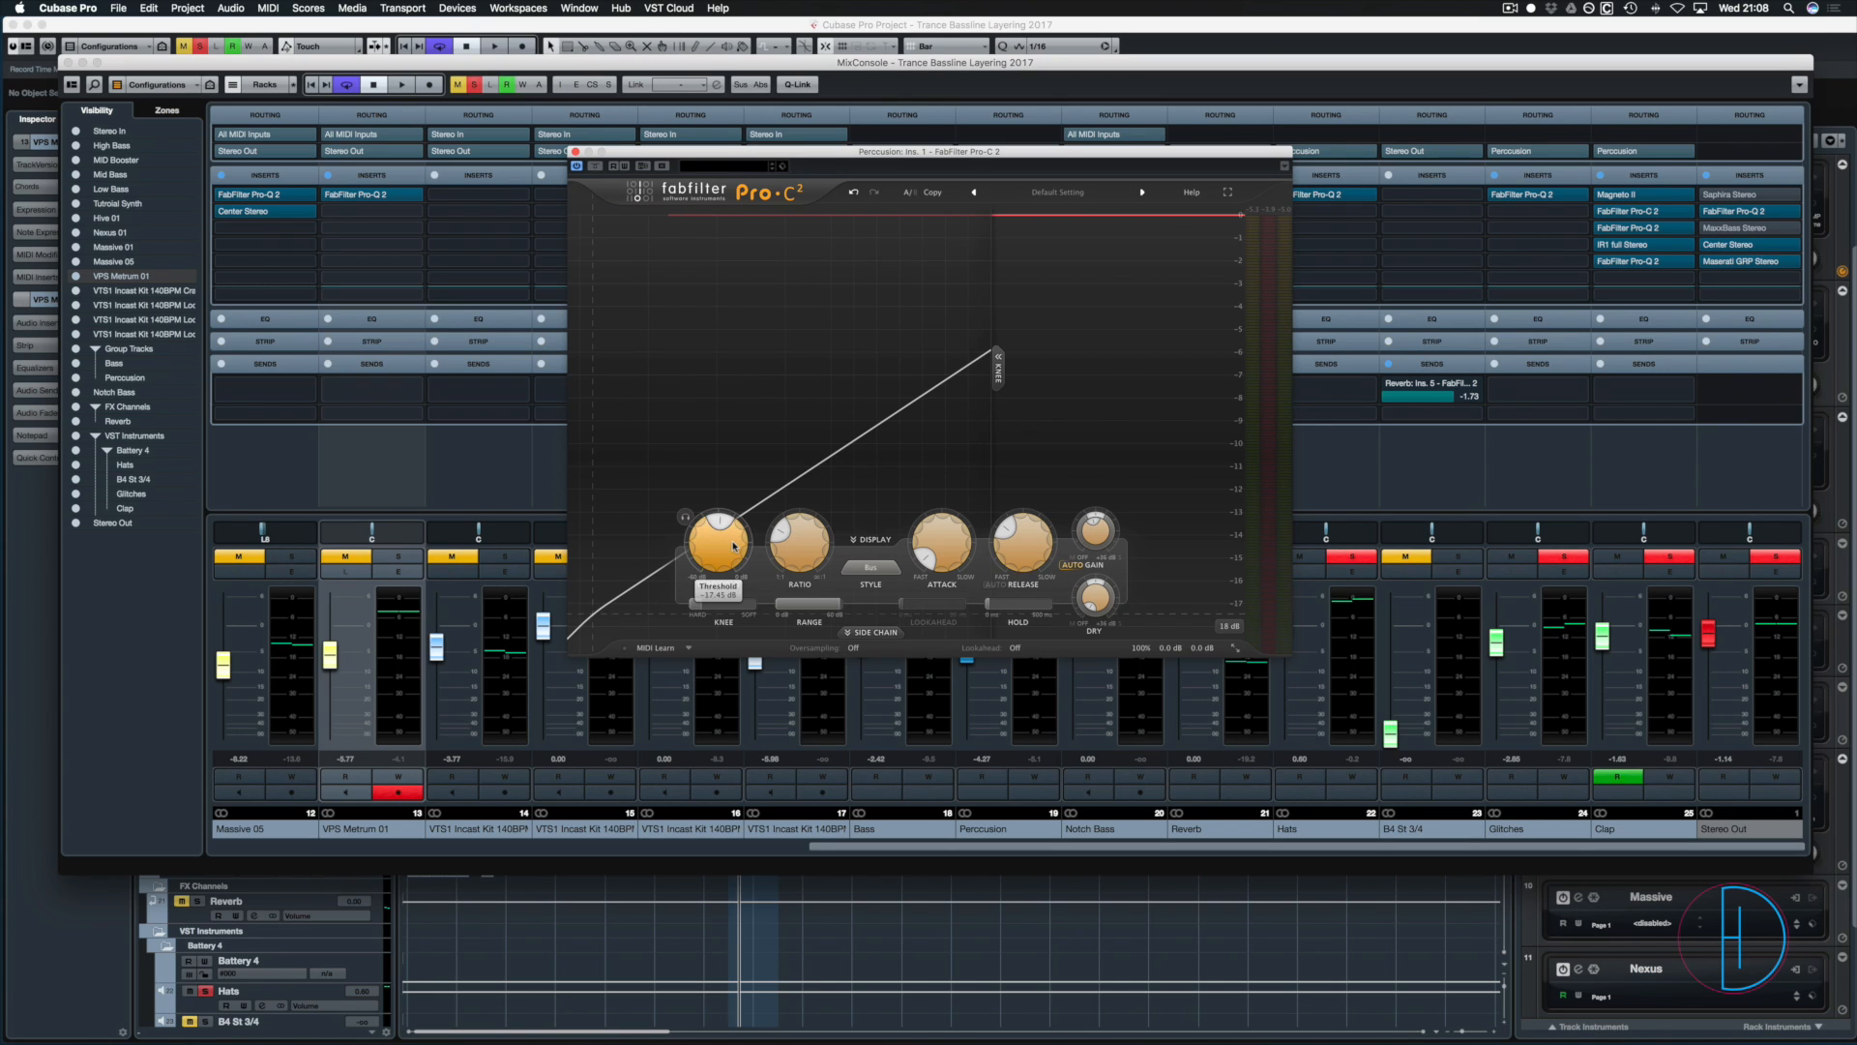
pyautogui.press('space')
pyautogui.moveTo(1007, 539)
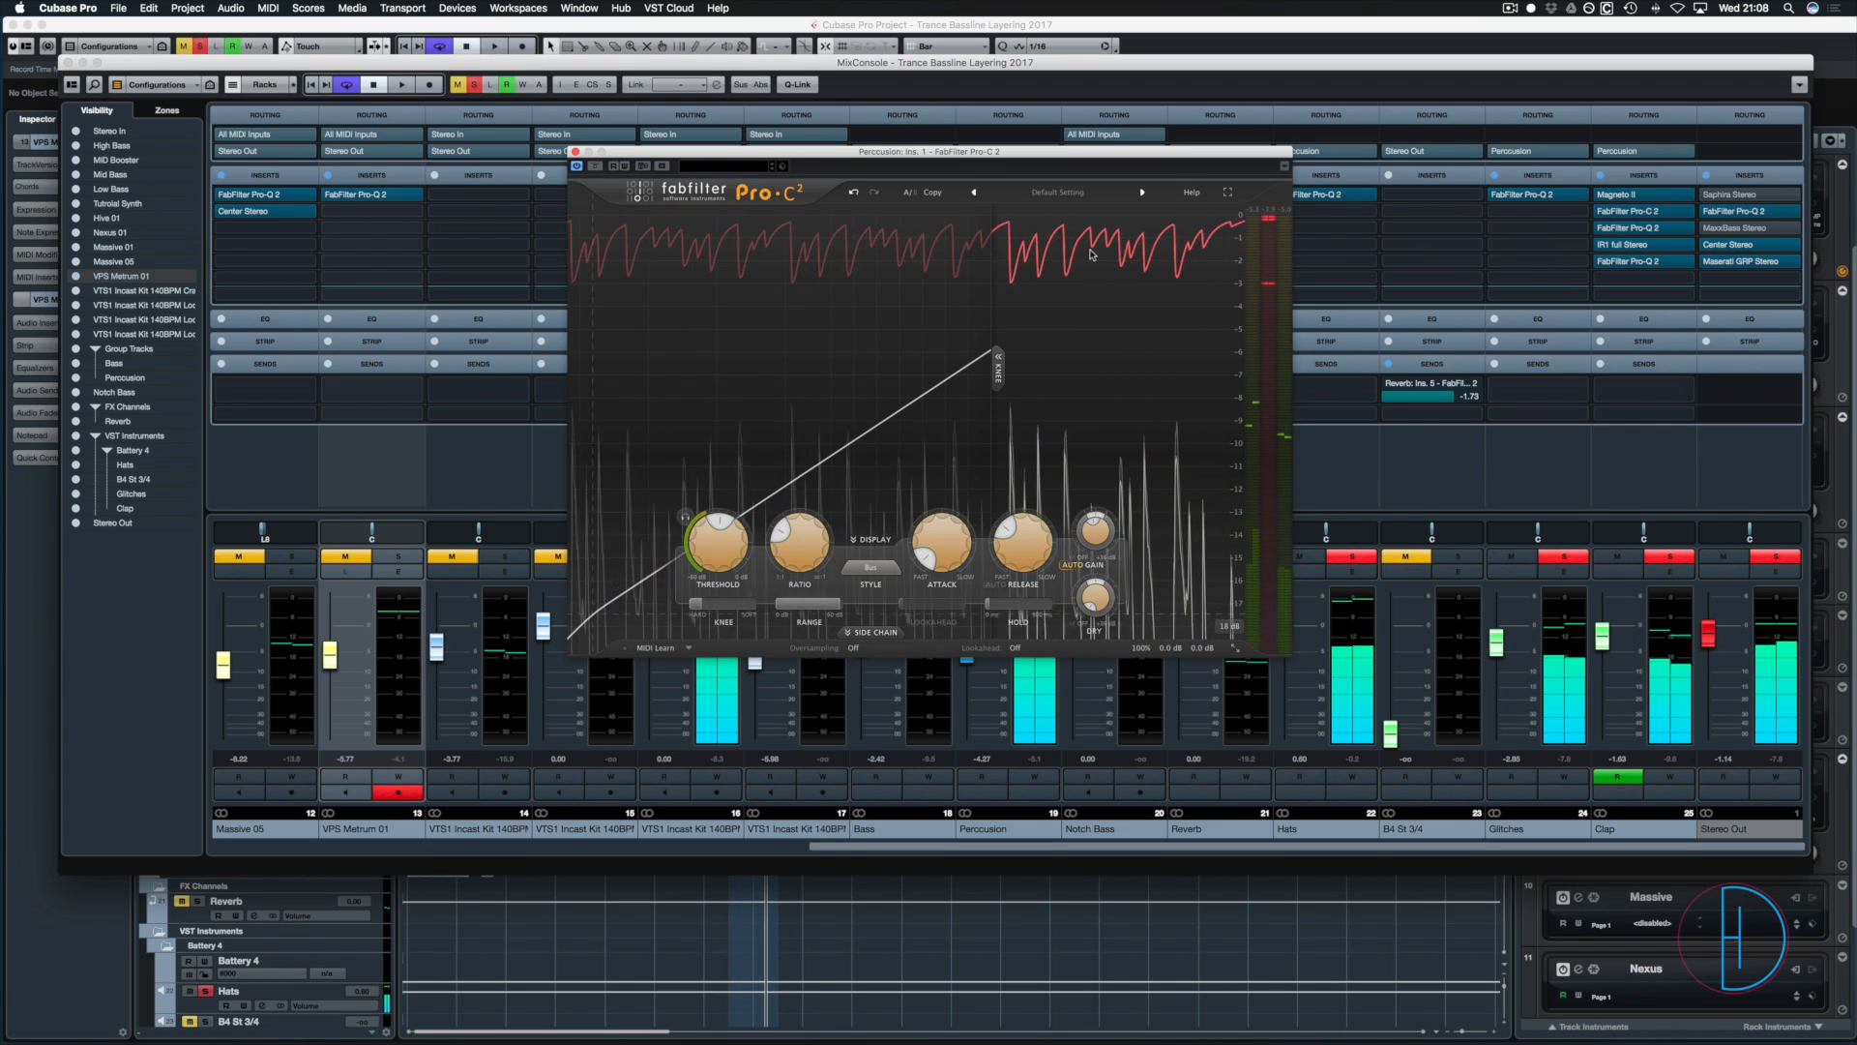
pyautogui.press('space')
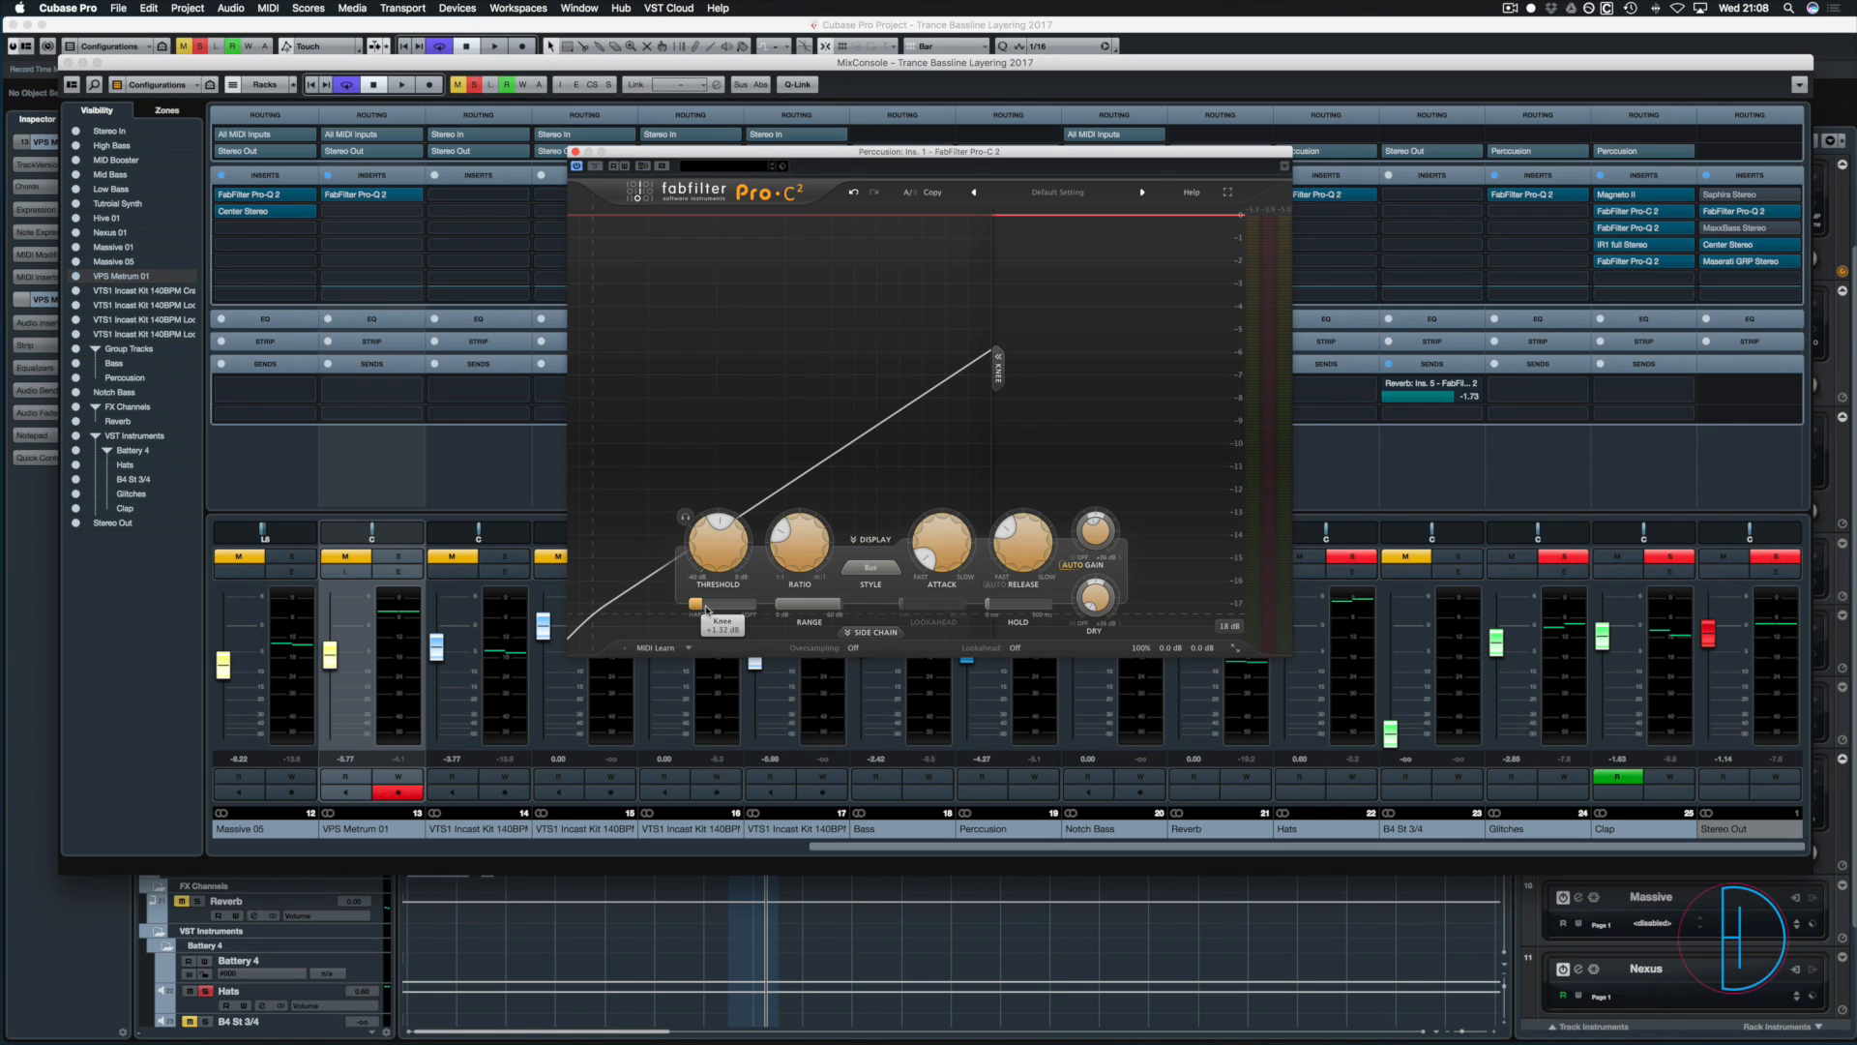
# - Examine the Pro-C 2's knee and threshold settings while playing the percussion
pyautogui.moveTo(695, 611)
pyautogui.press('space')
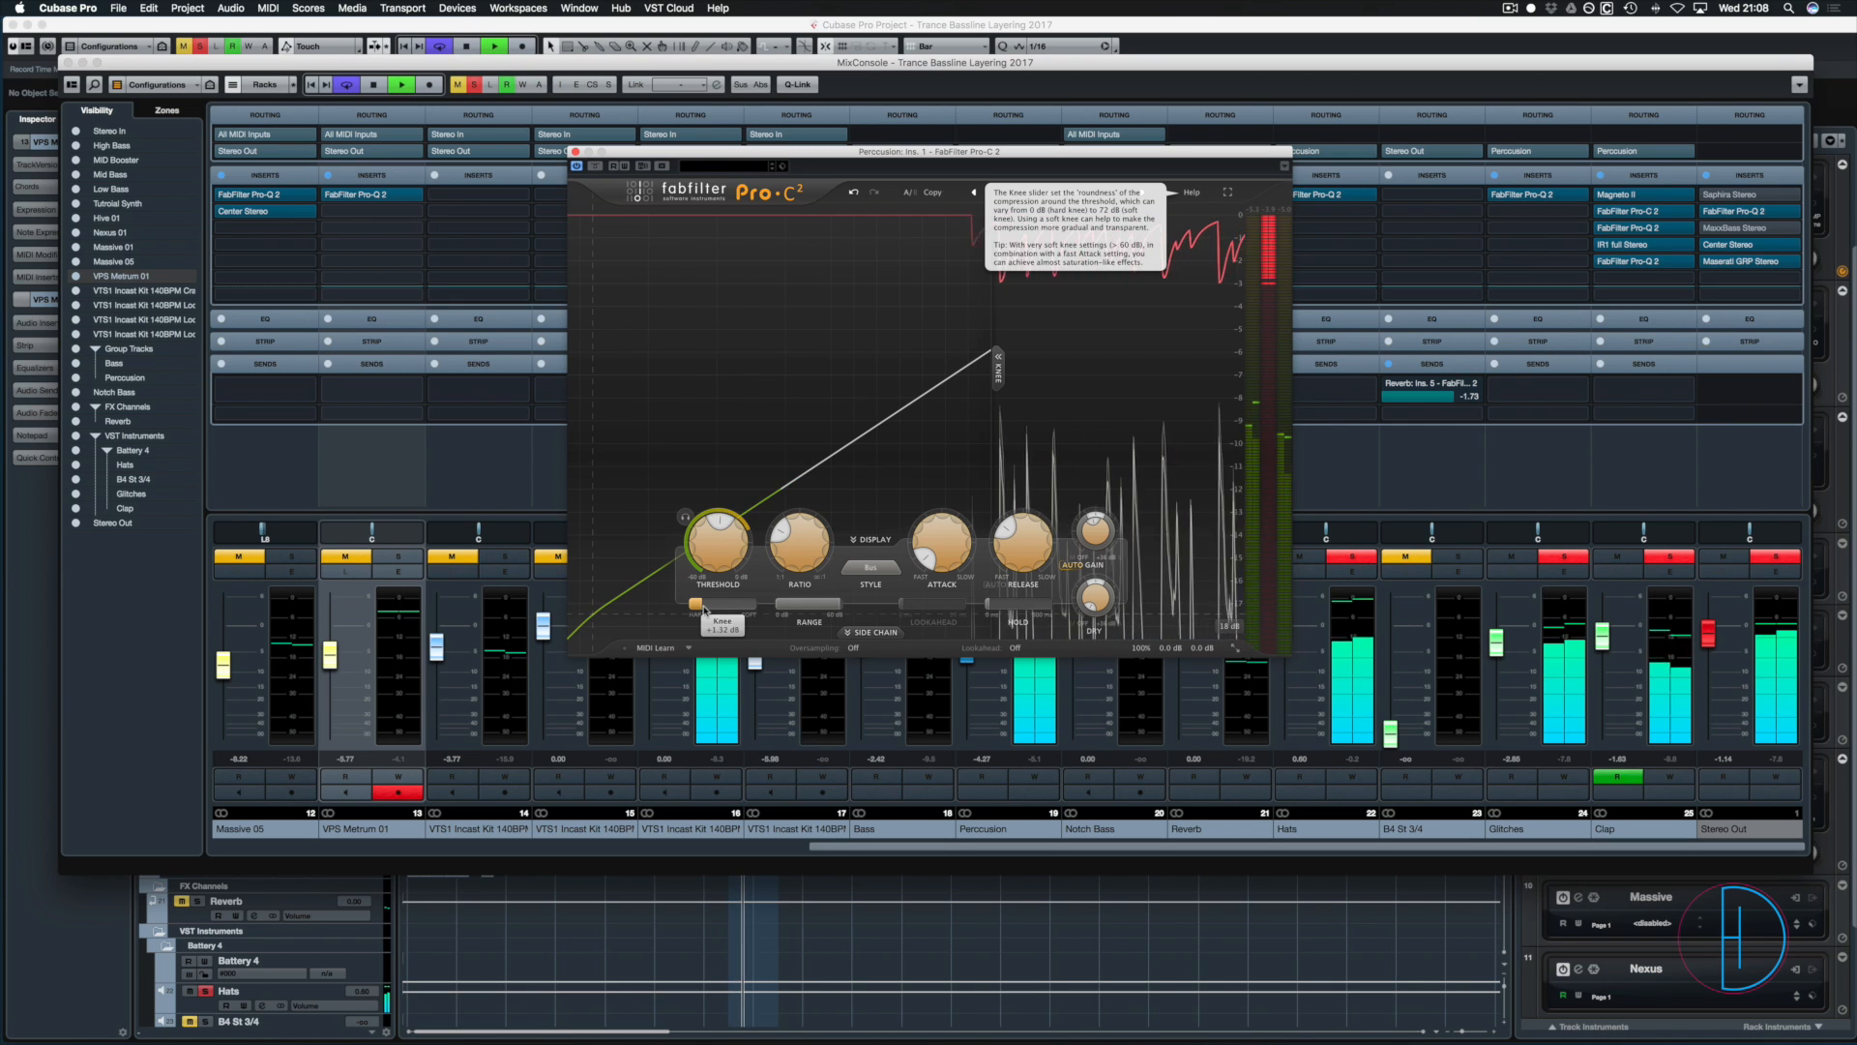
pyautogui.moveTo(704, 610)
pyautogui.mouseDown()
pyautogui.moveTo(843, 607)
pyautogui.moveTo(694, 634)
pyautogui.mouseUp()
pyautogui.press('space')
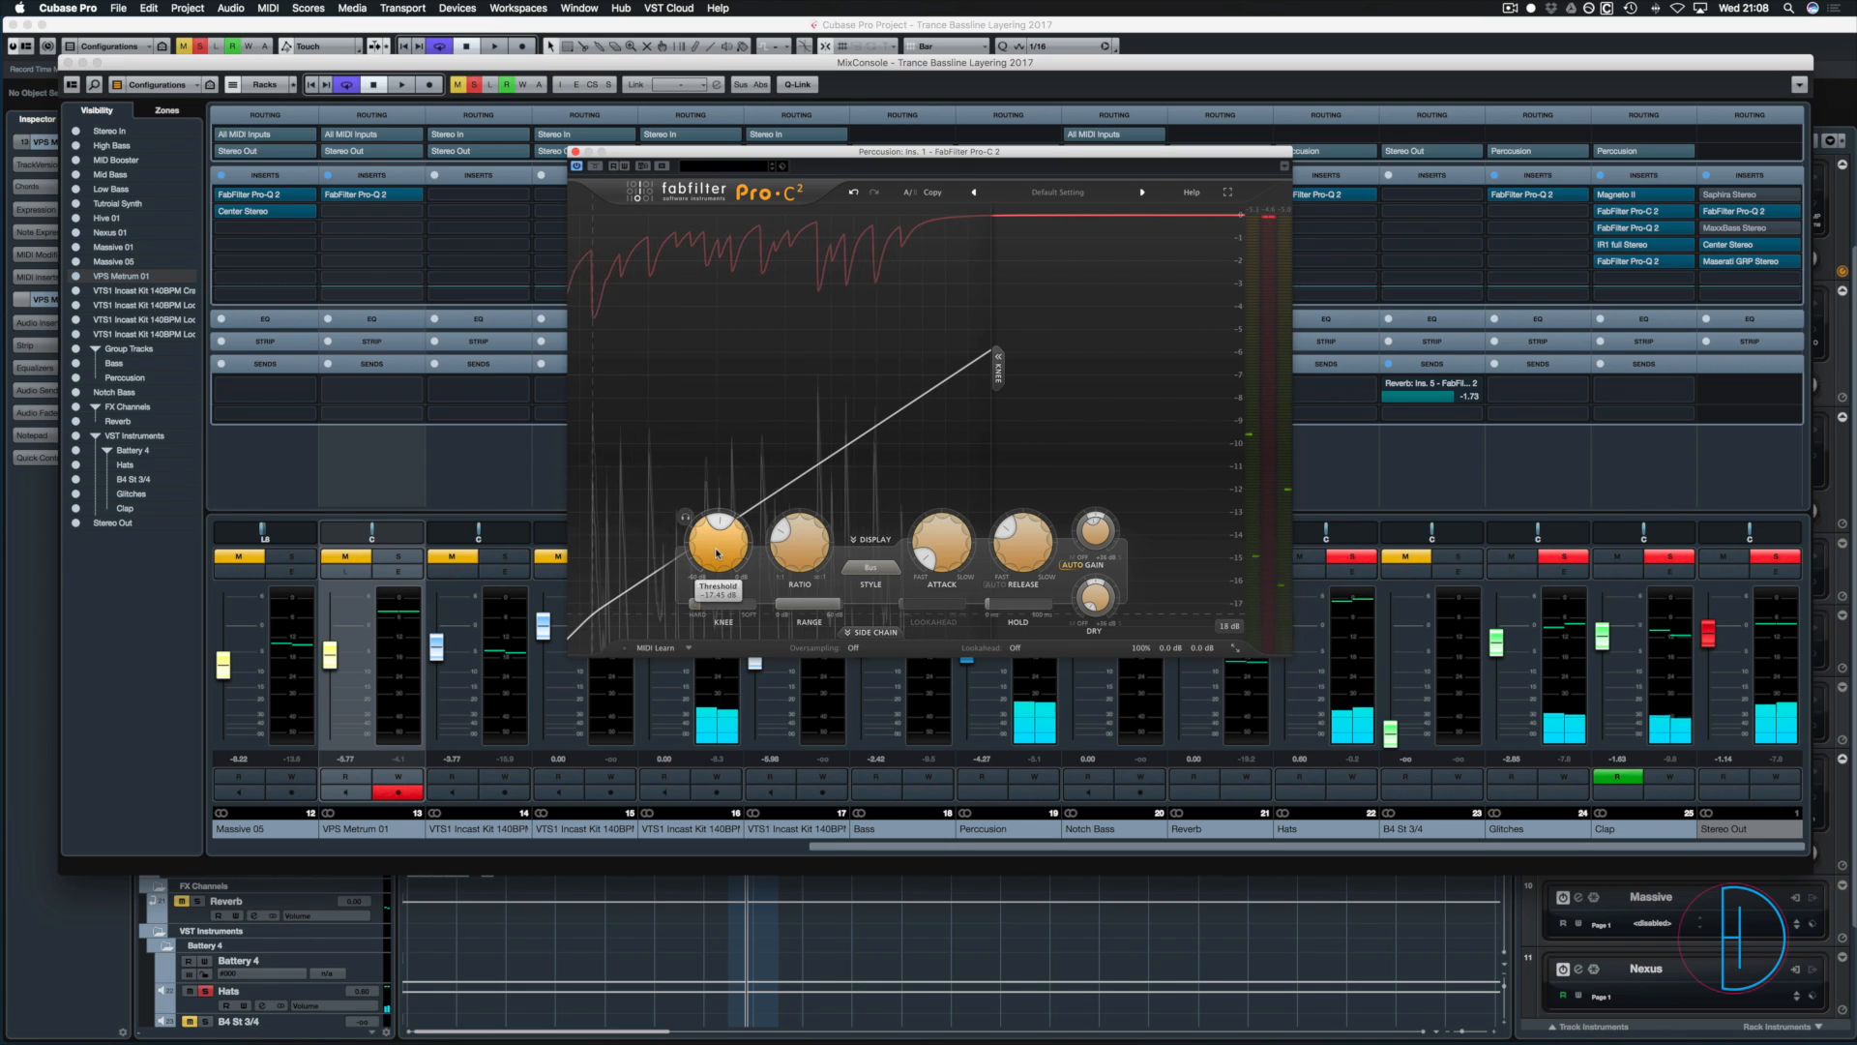
pyautogui.moveTo(722, 552)
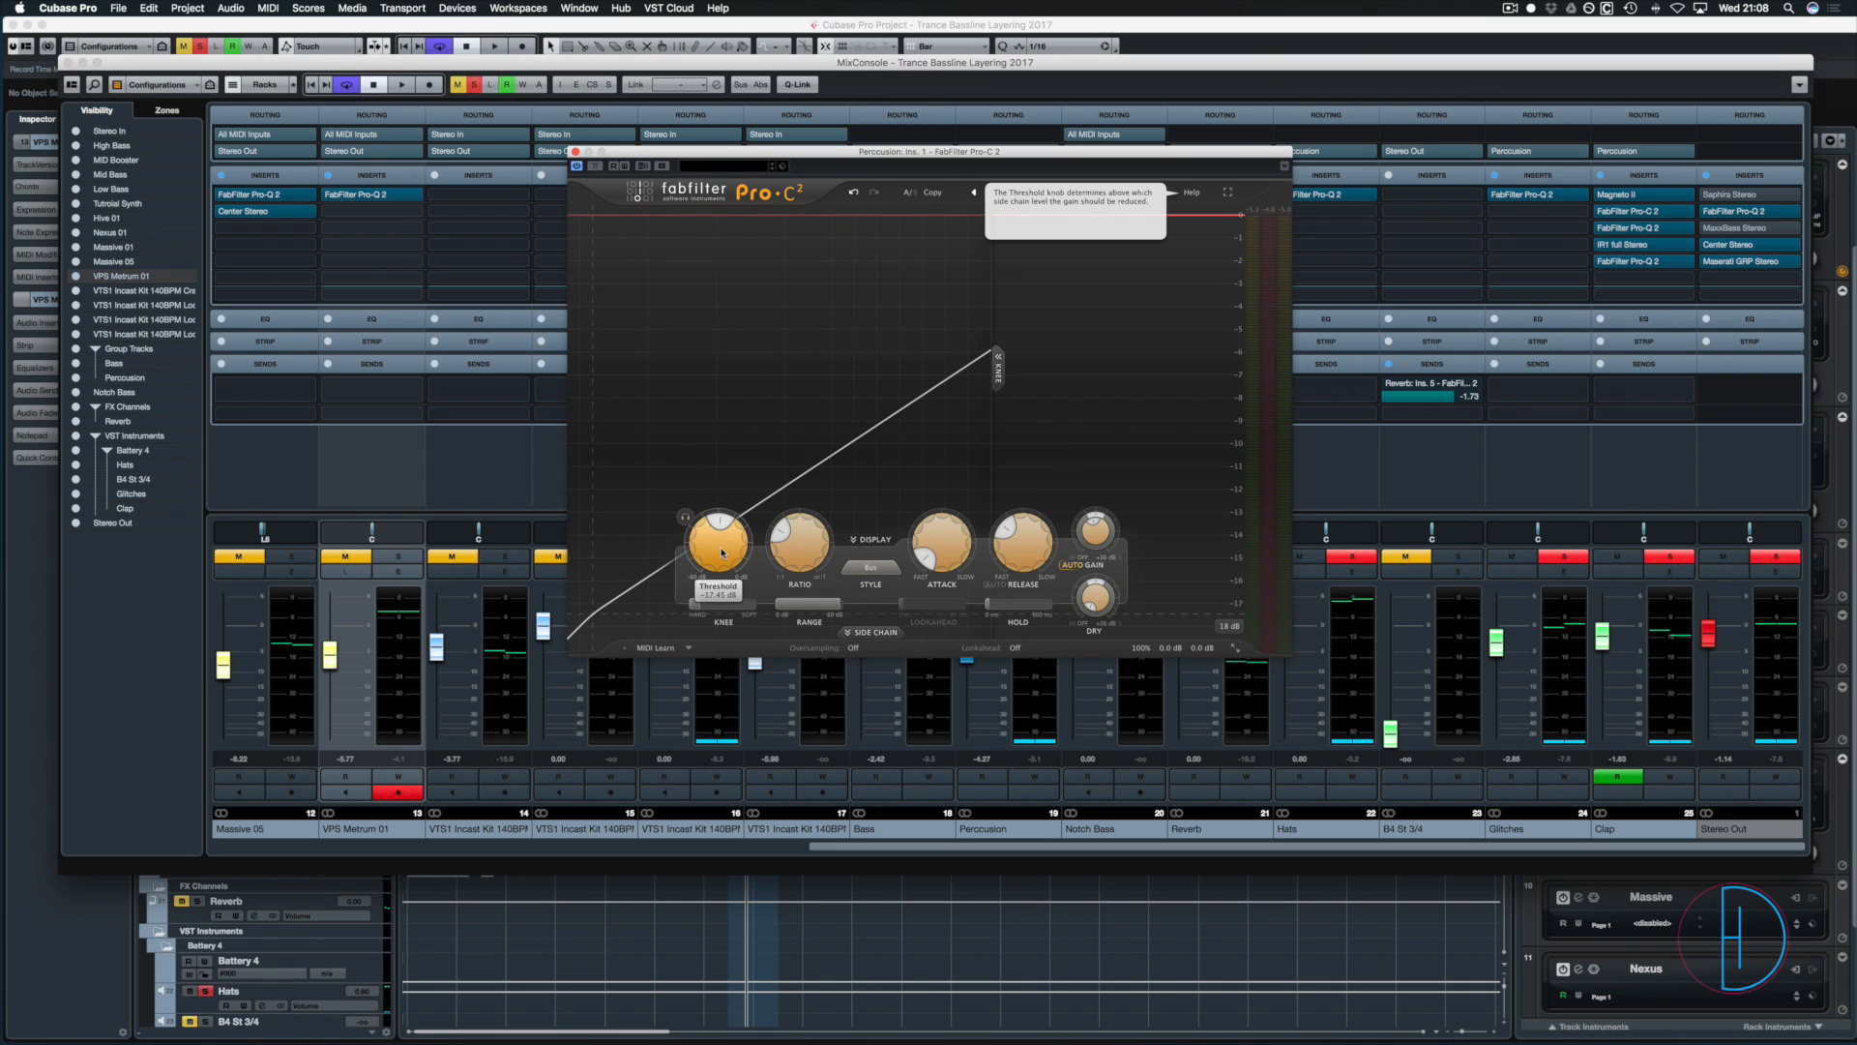
pyautogui.press('space')
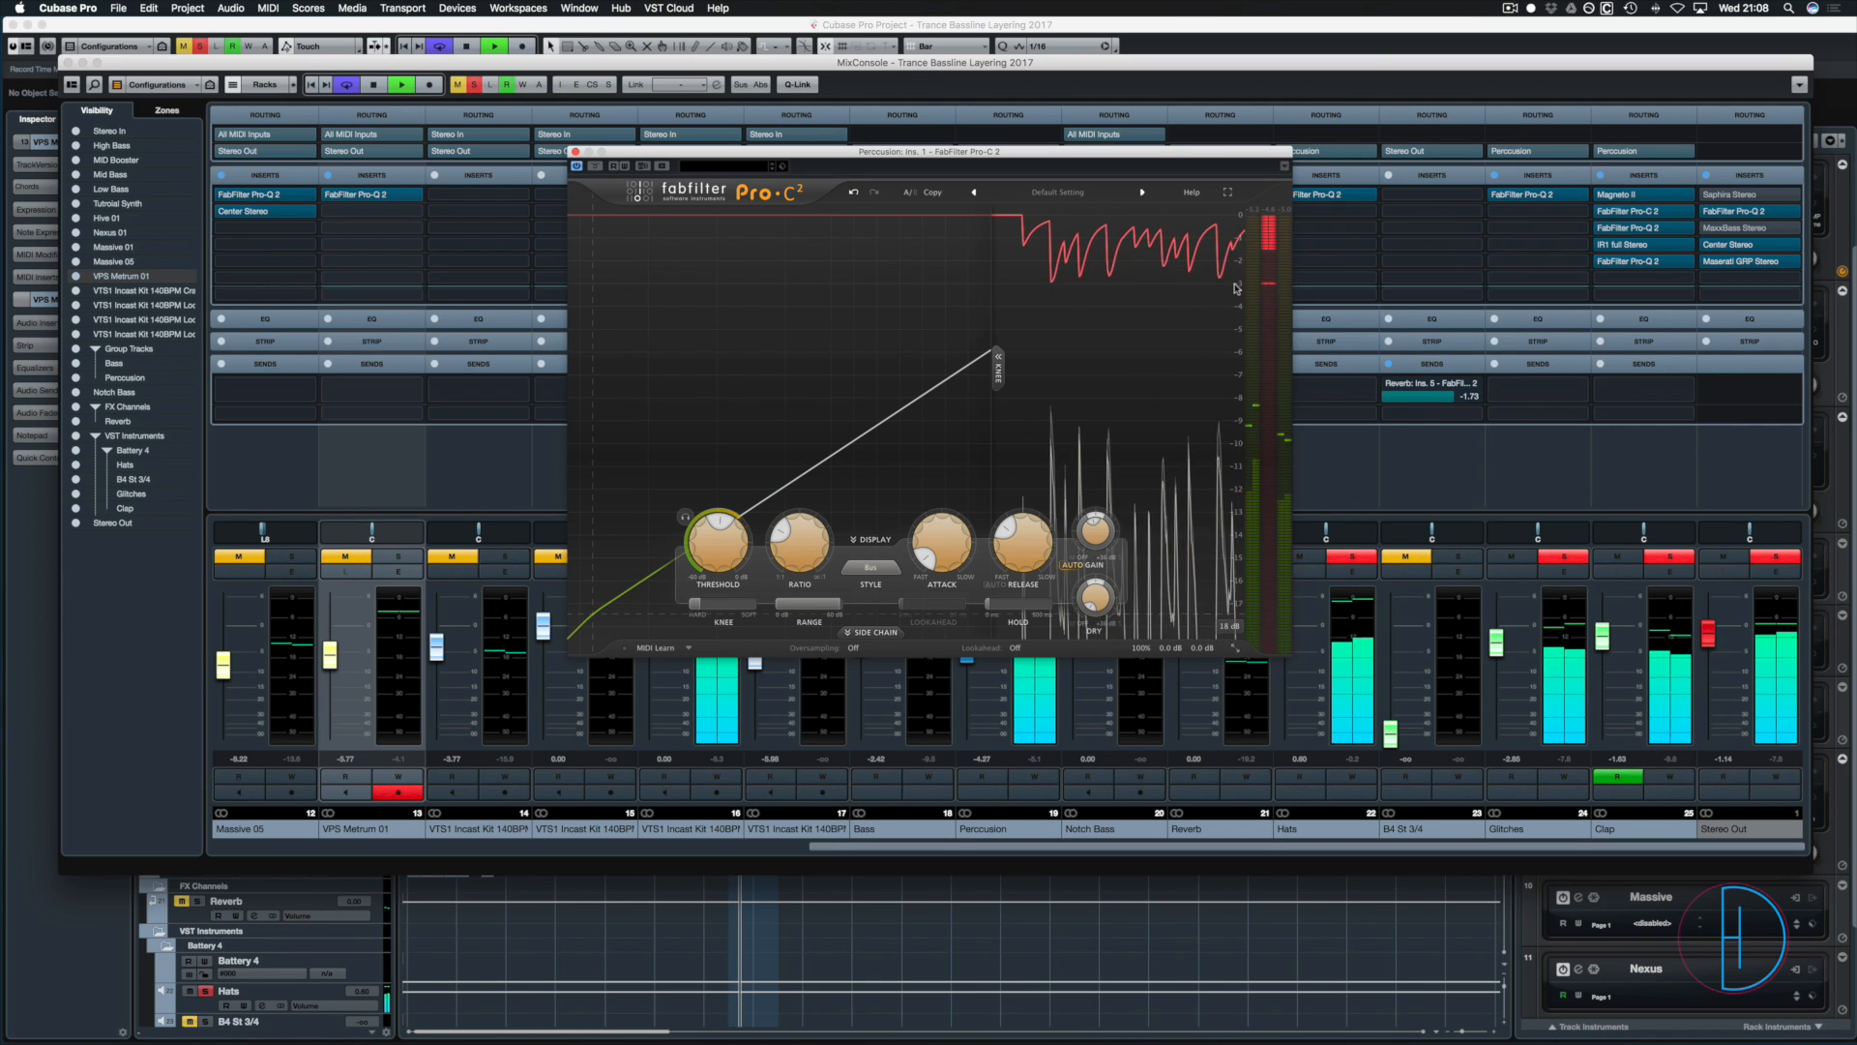
pyautogui.press('space')
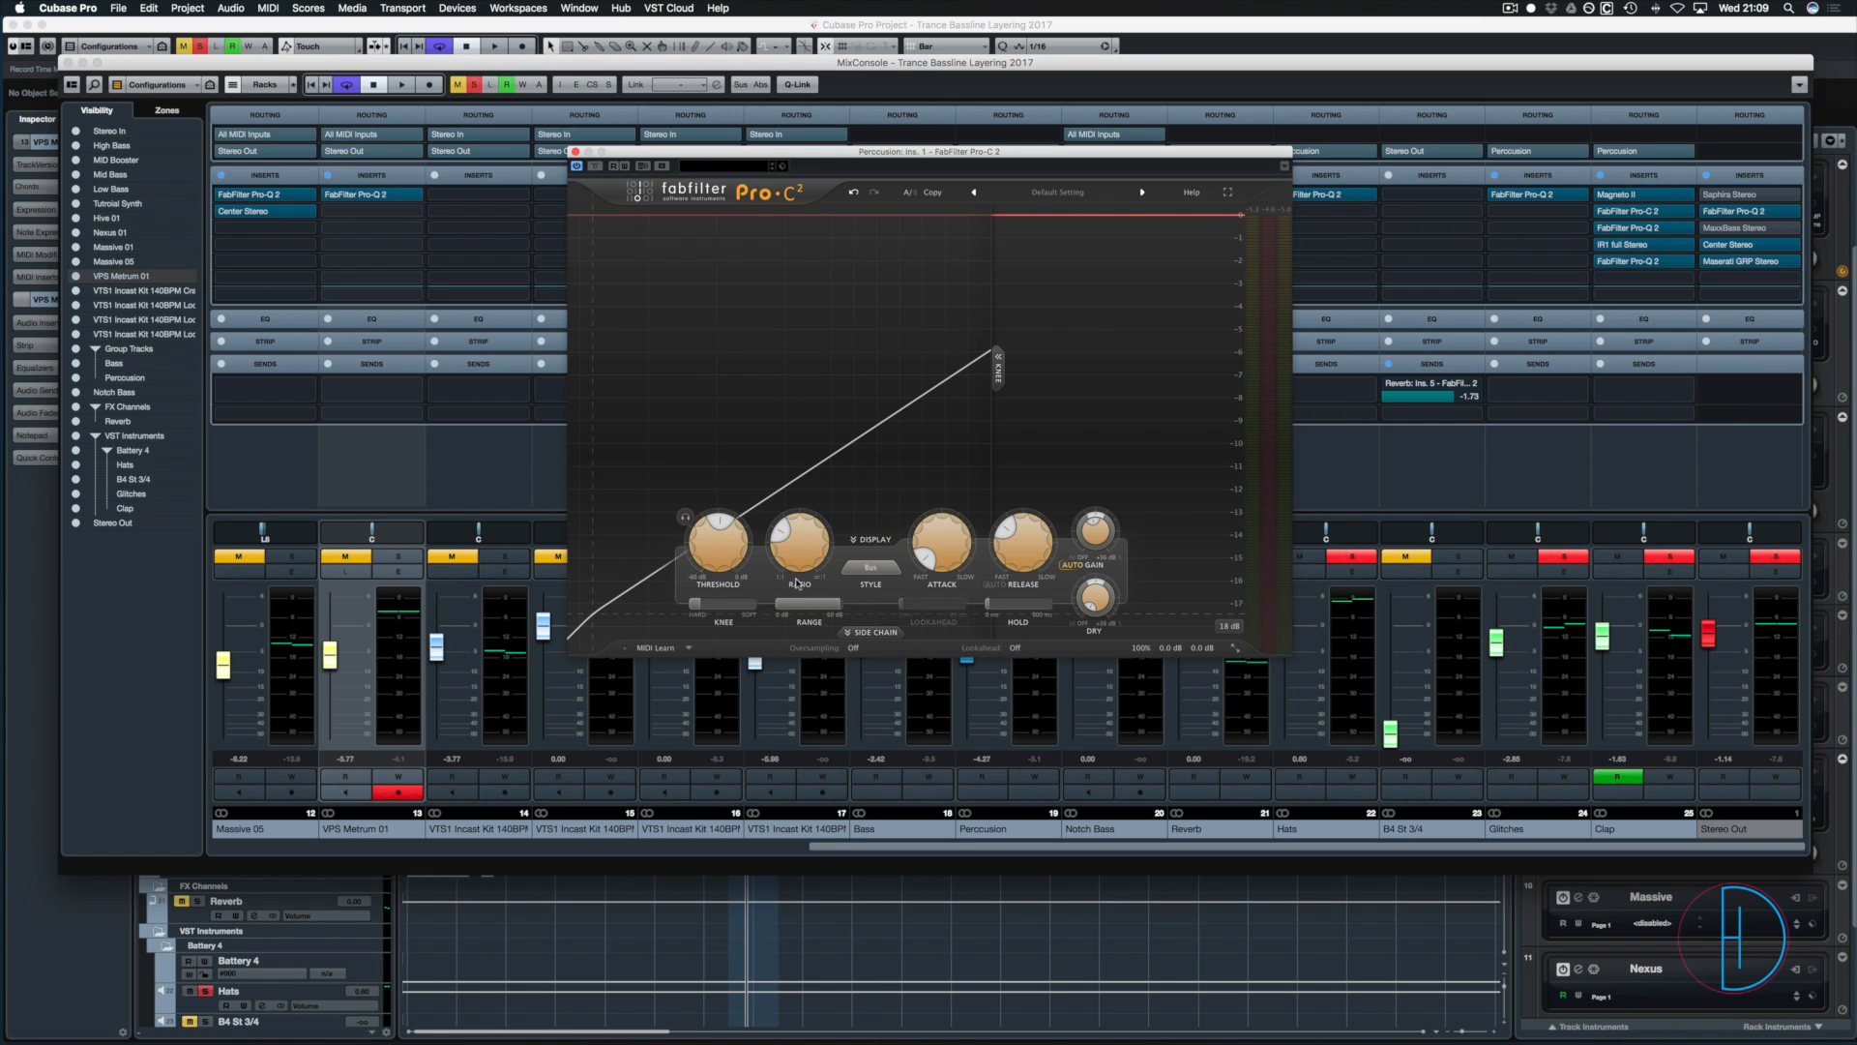
# - Examine the Pro-C 2's ratio during playback and view its compression styles, keeping Bus
pyautogui.press('space')
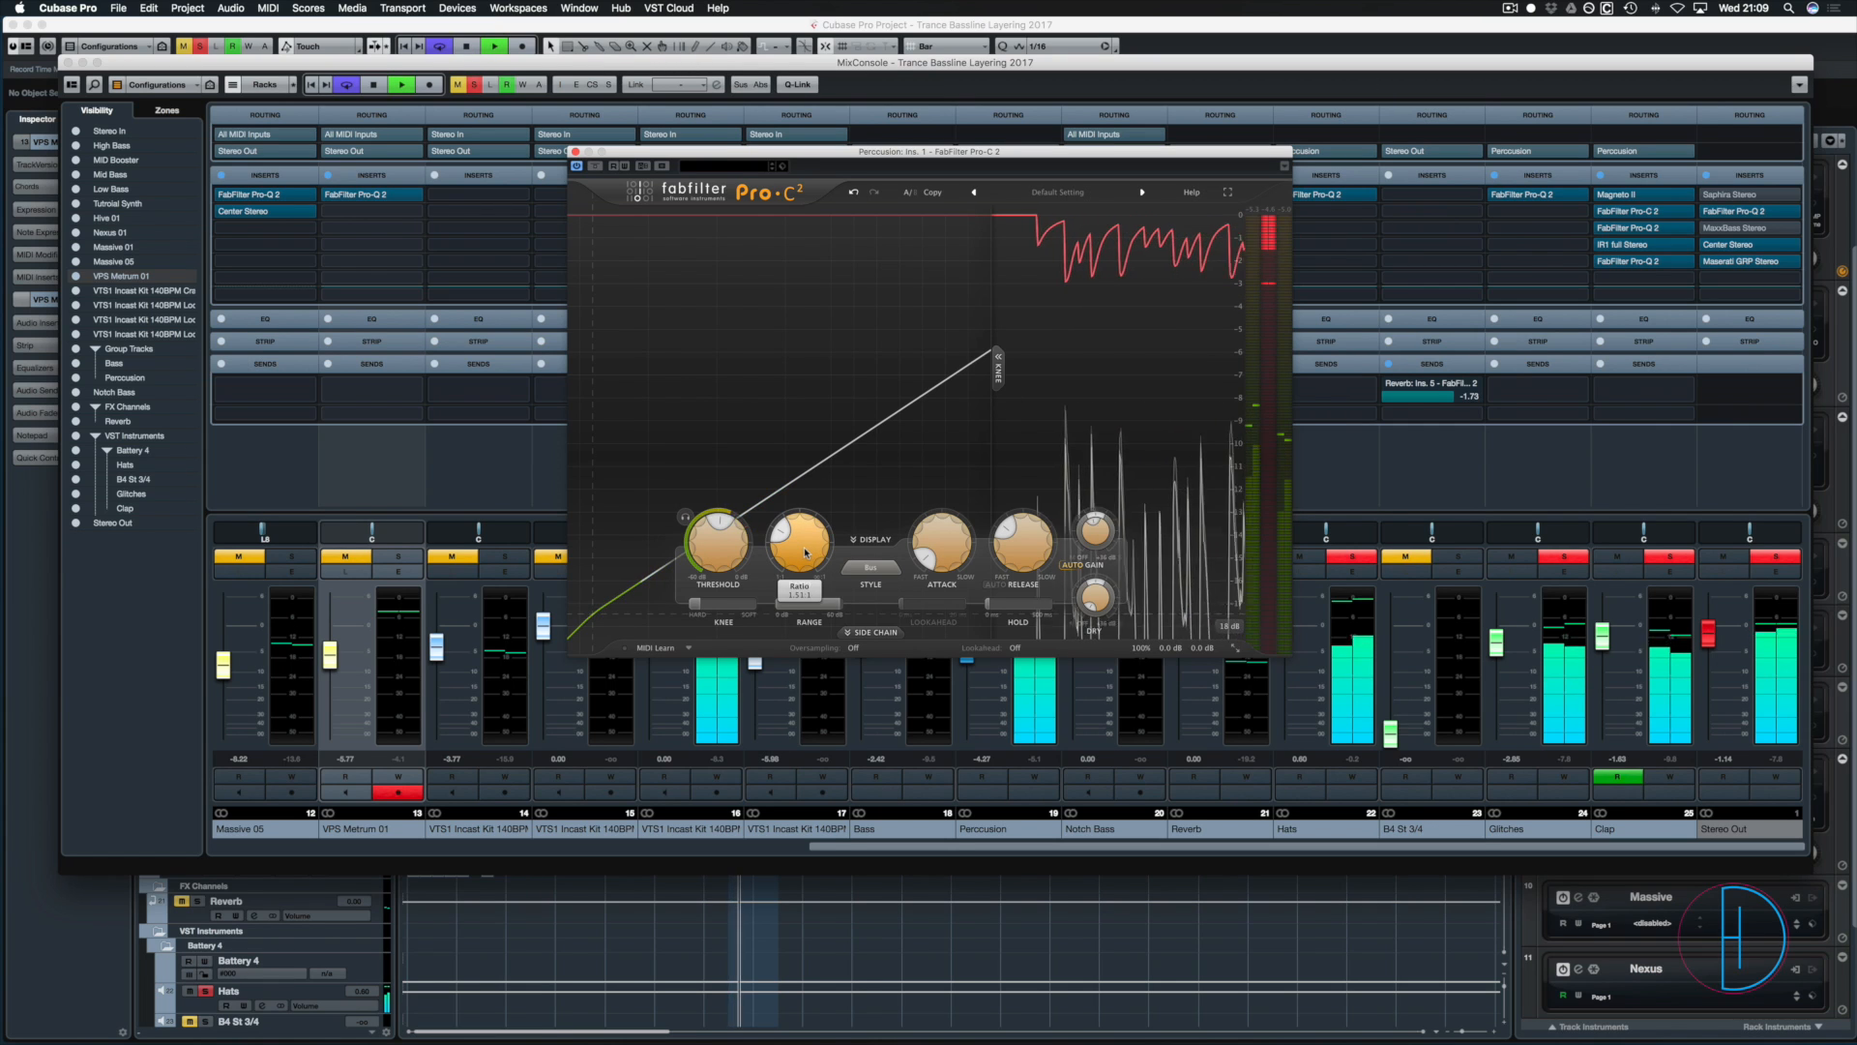
pyautogui.moveTo(800, 554)
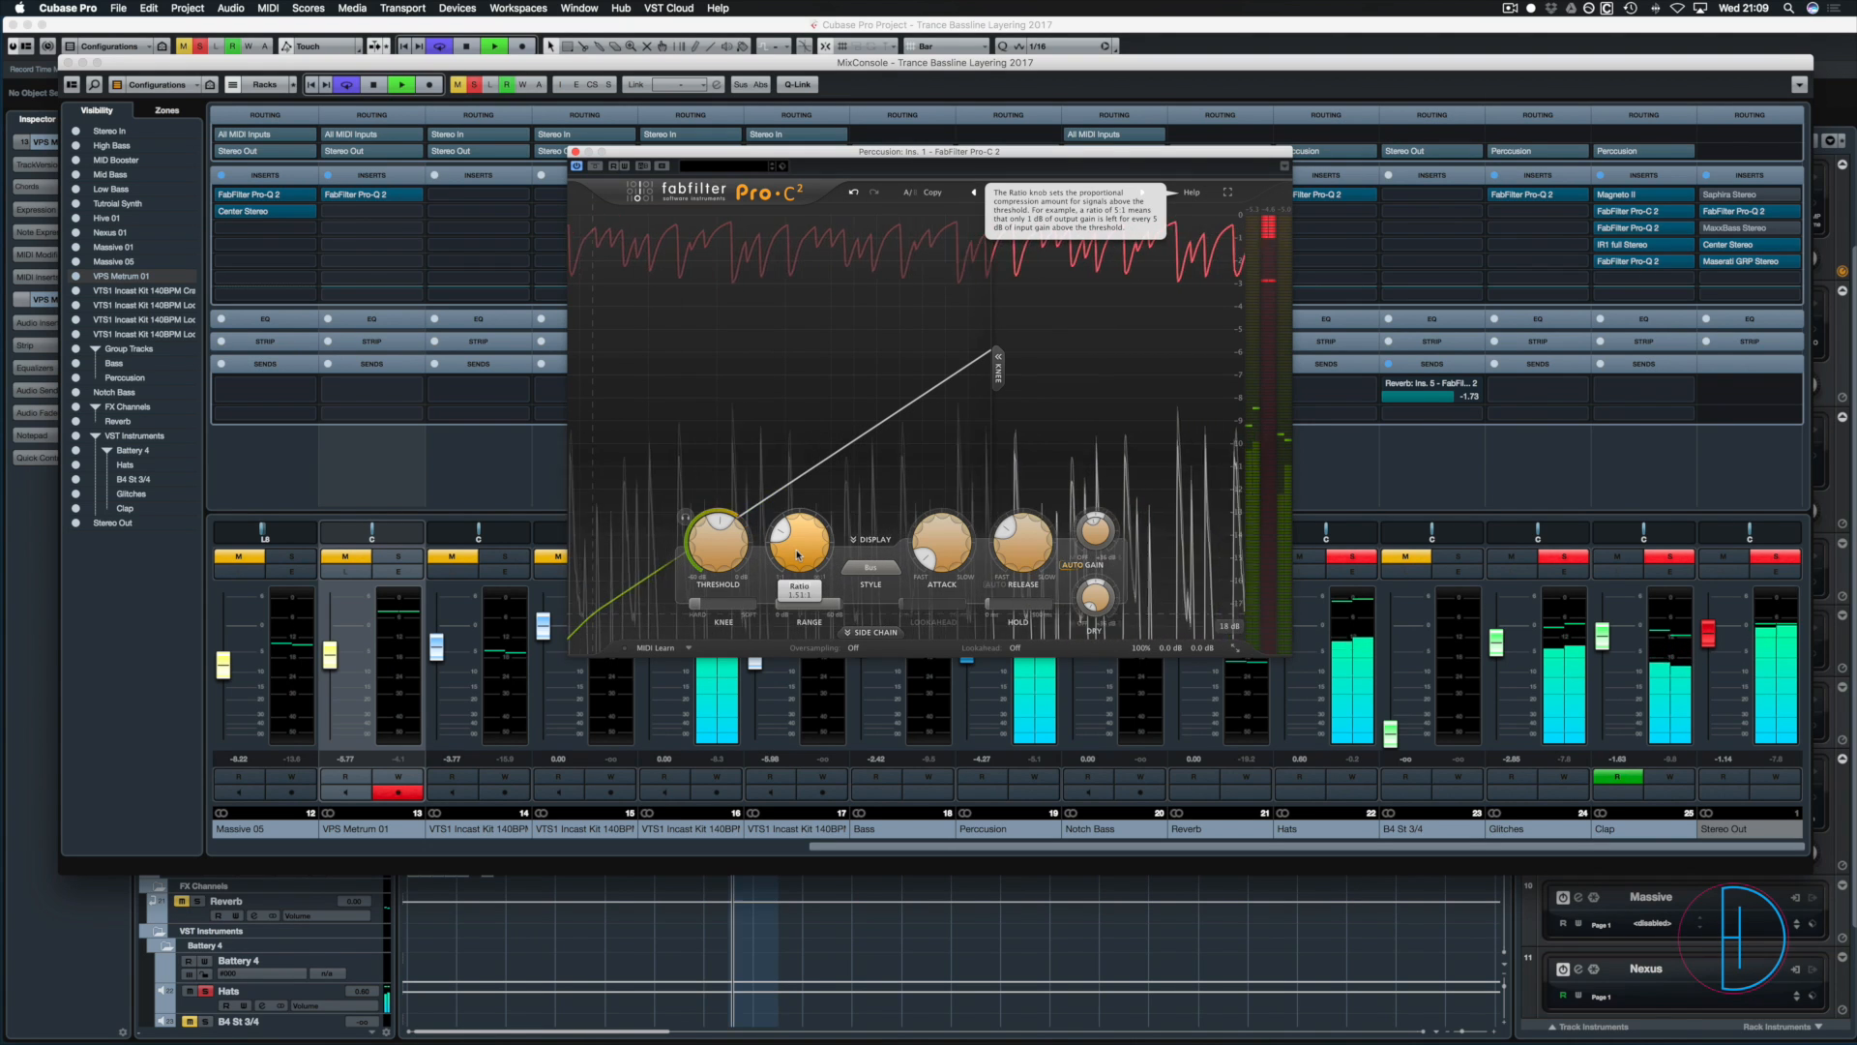
pyautogui.press('space')
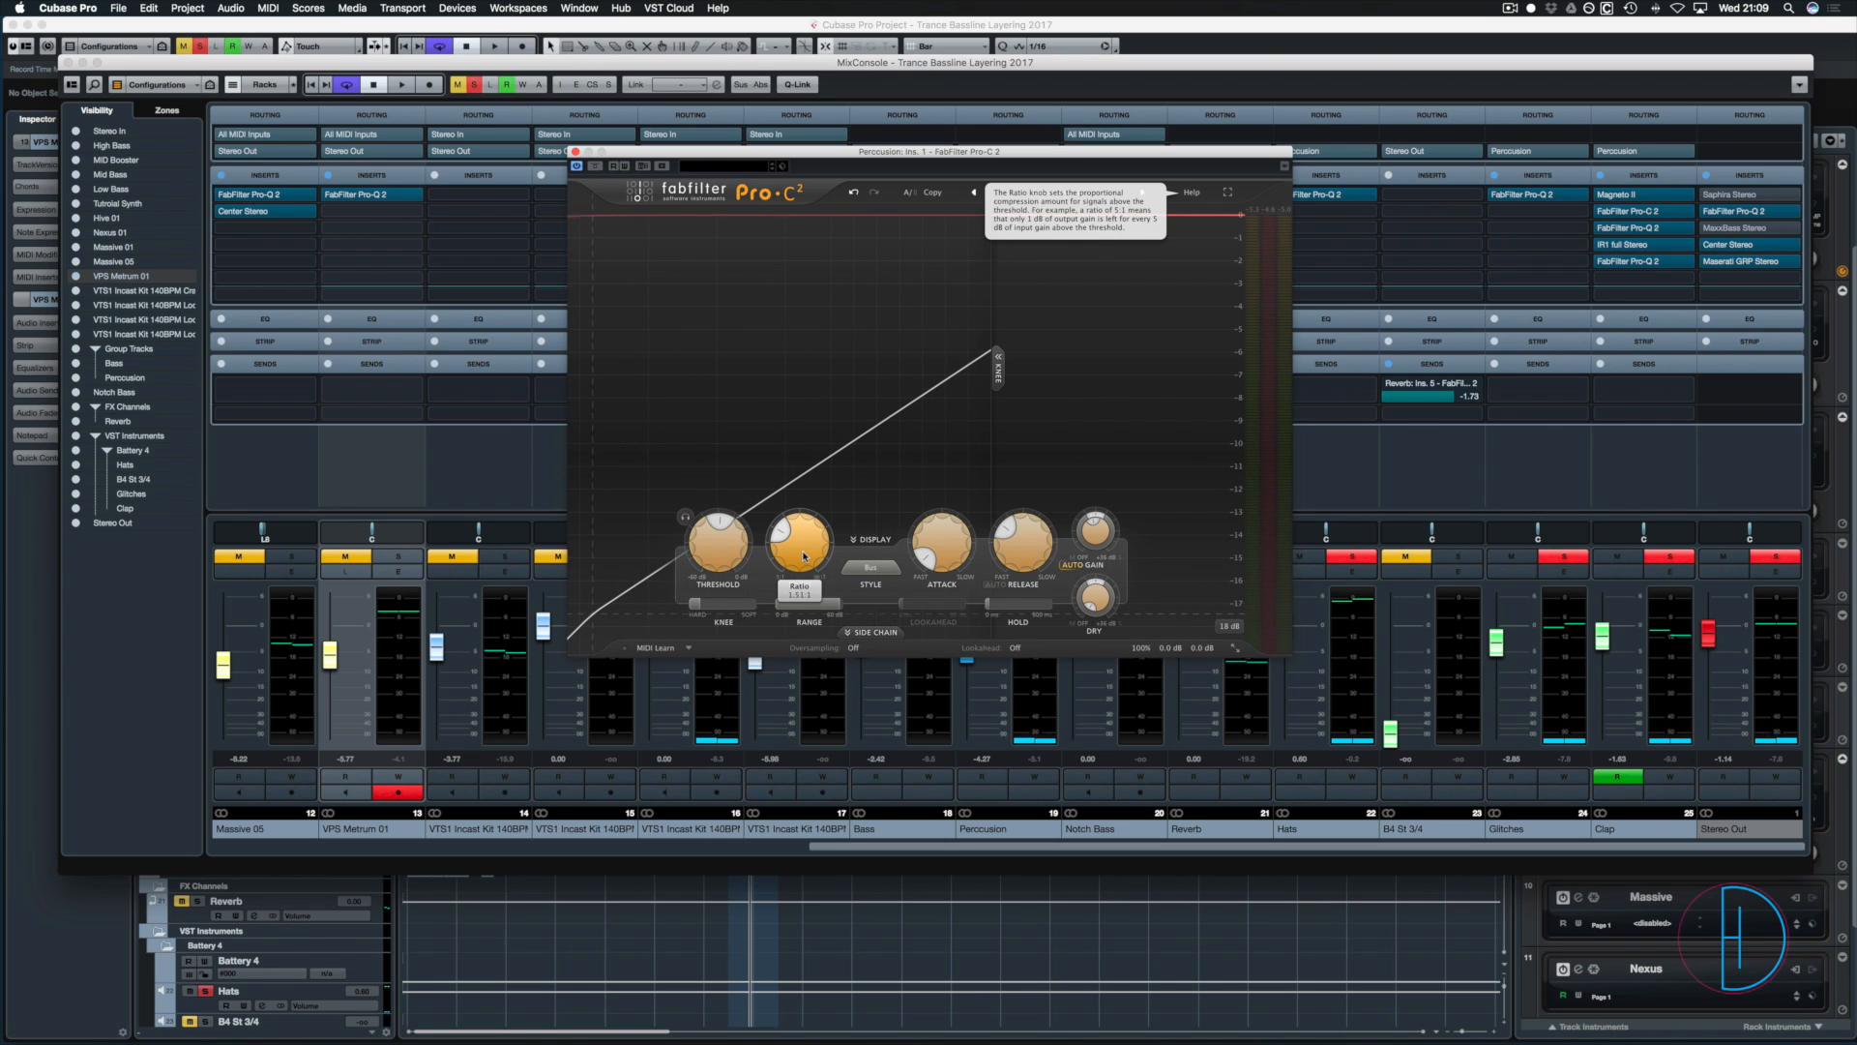
pyautogui.click(871, 569)
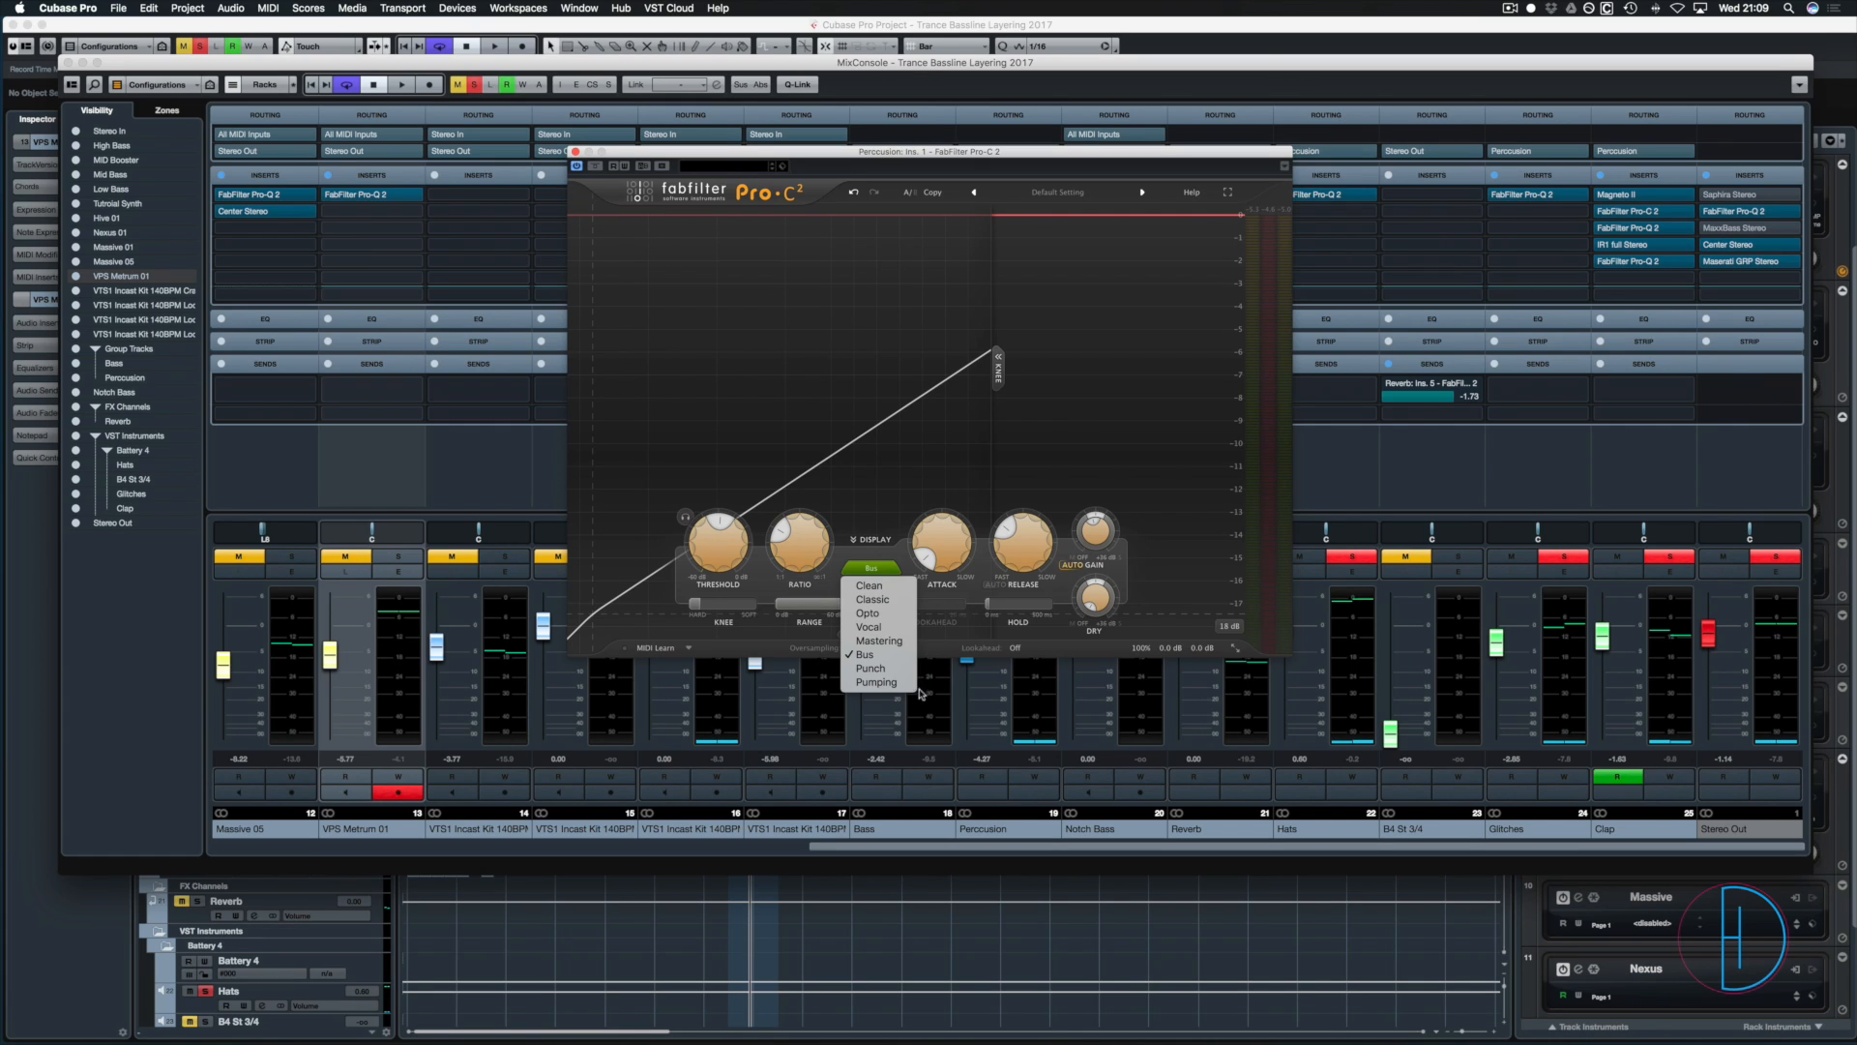
pyautogui.click(867, 553)
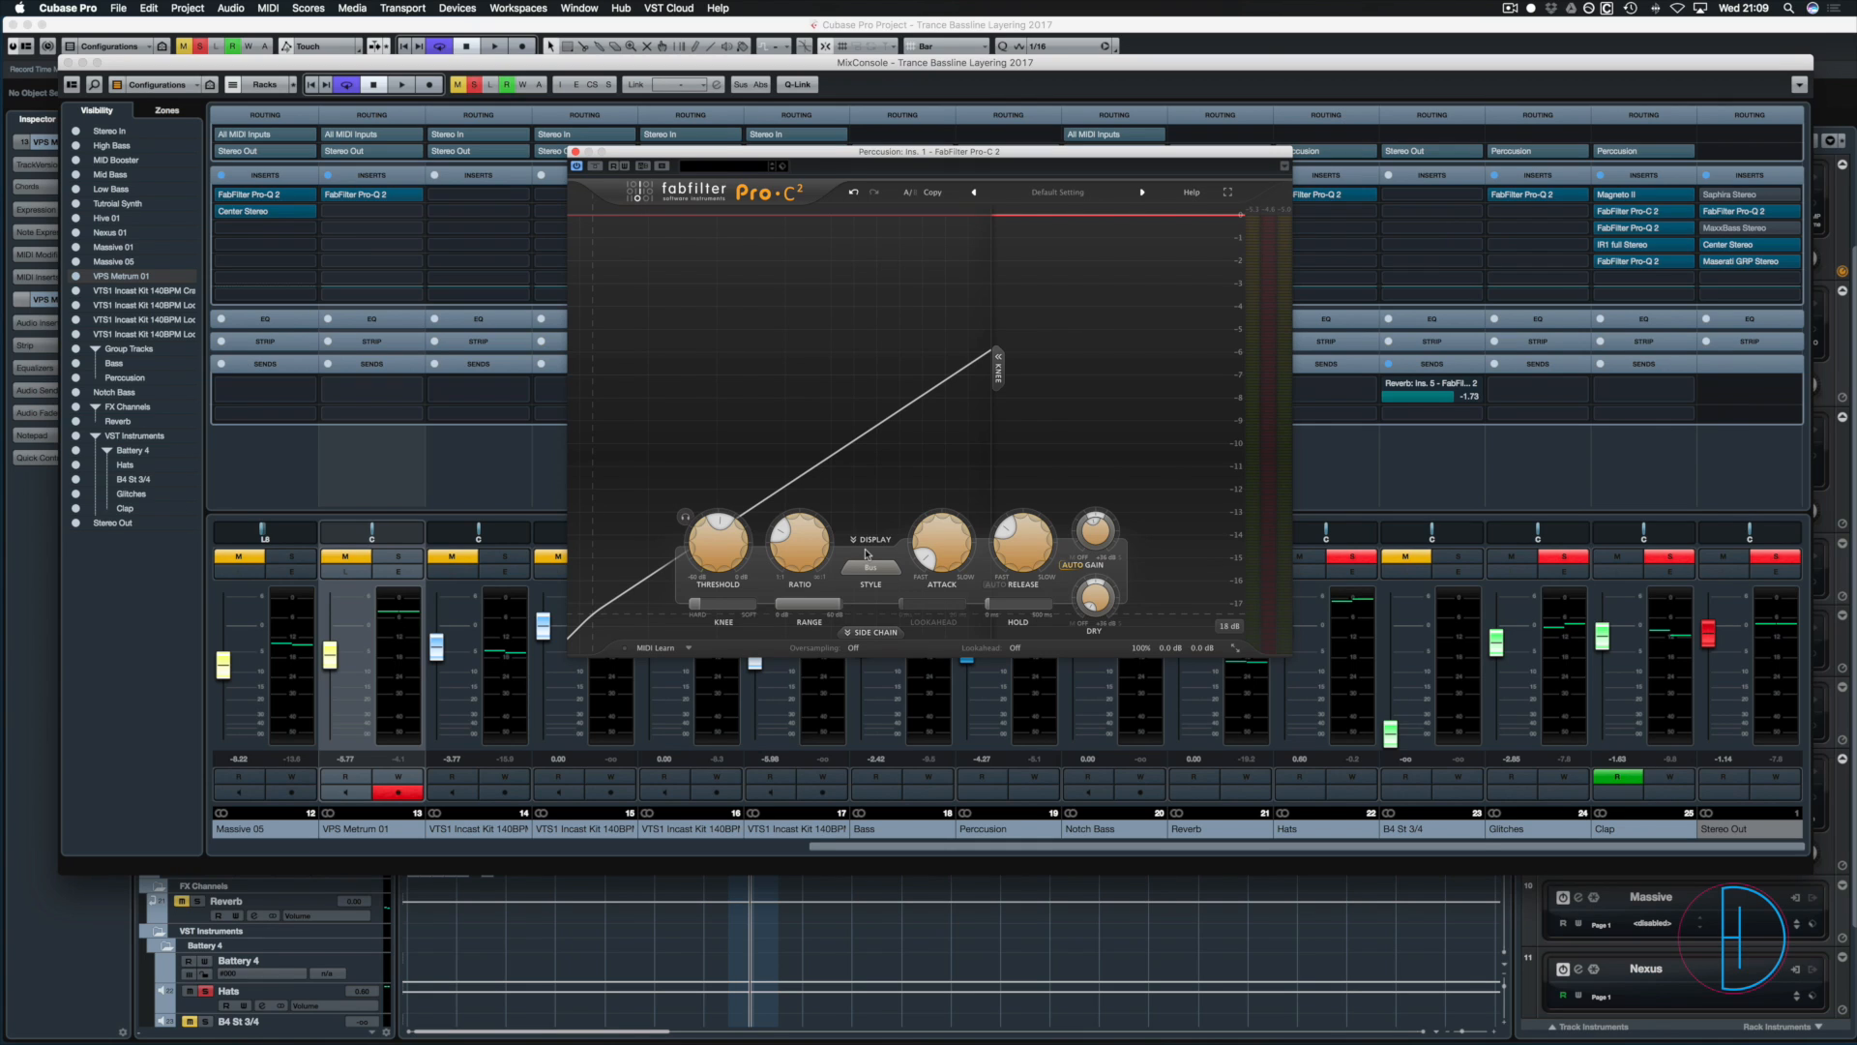
# - Examine the Pro-C 2's attack, release and output gain settings against its gain reduction curve during playback
pyautogui.moveTo(940, 559)
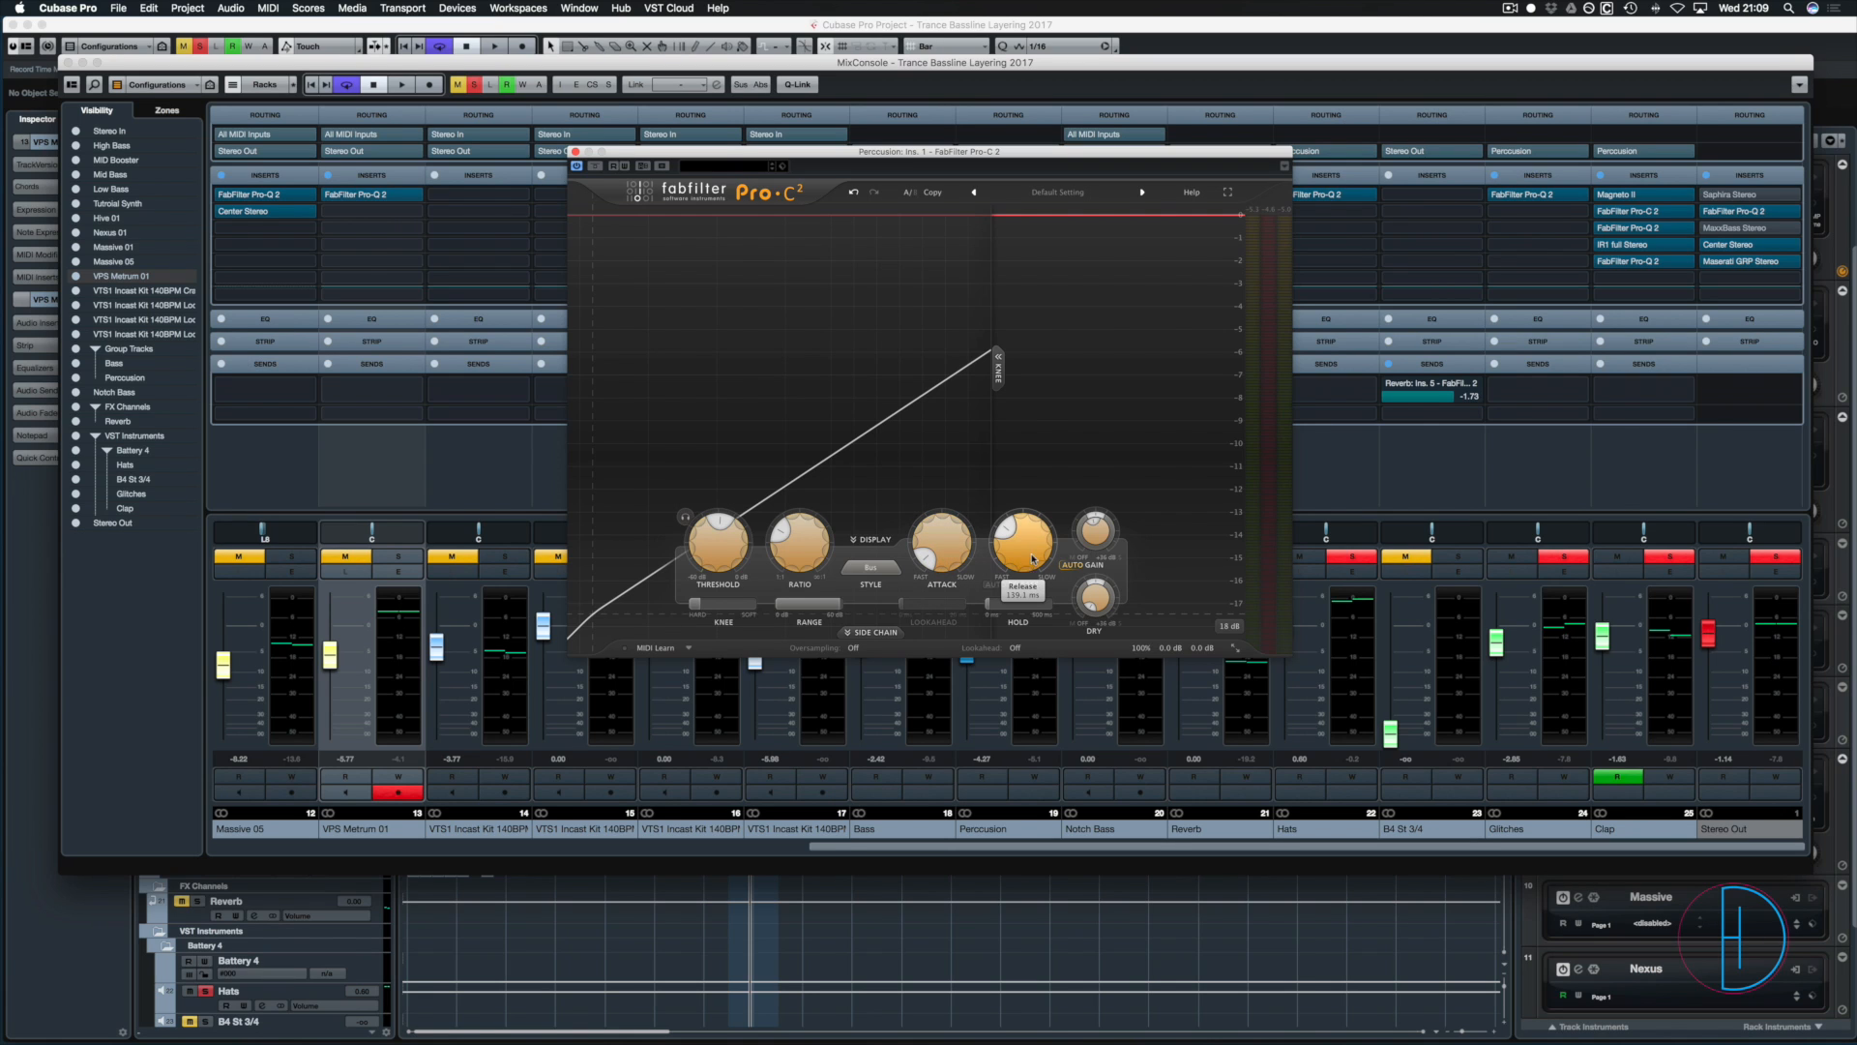
pyautogui.press('space')
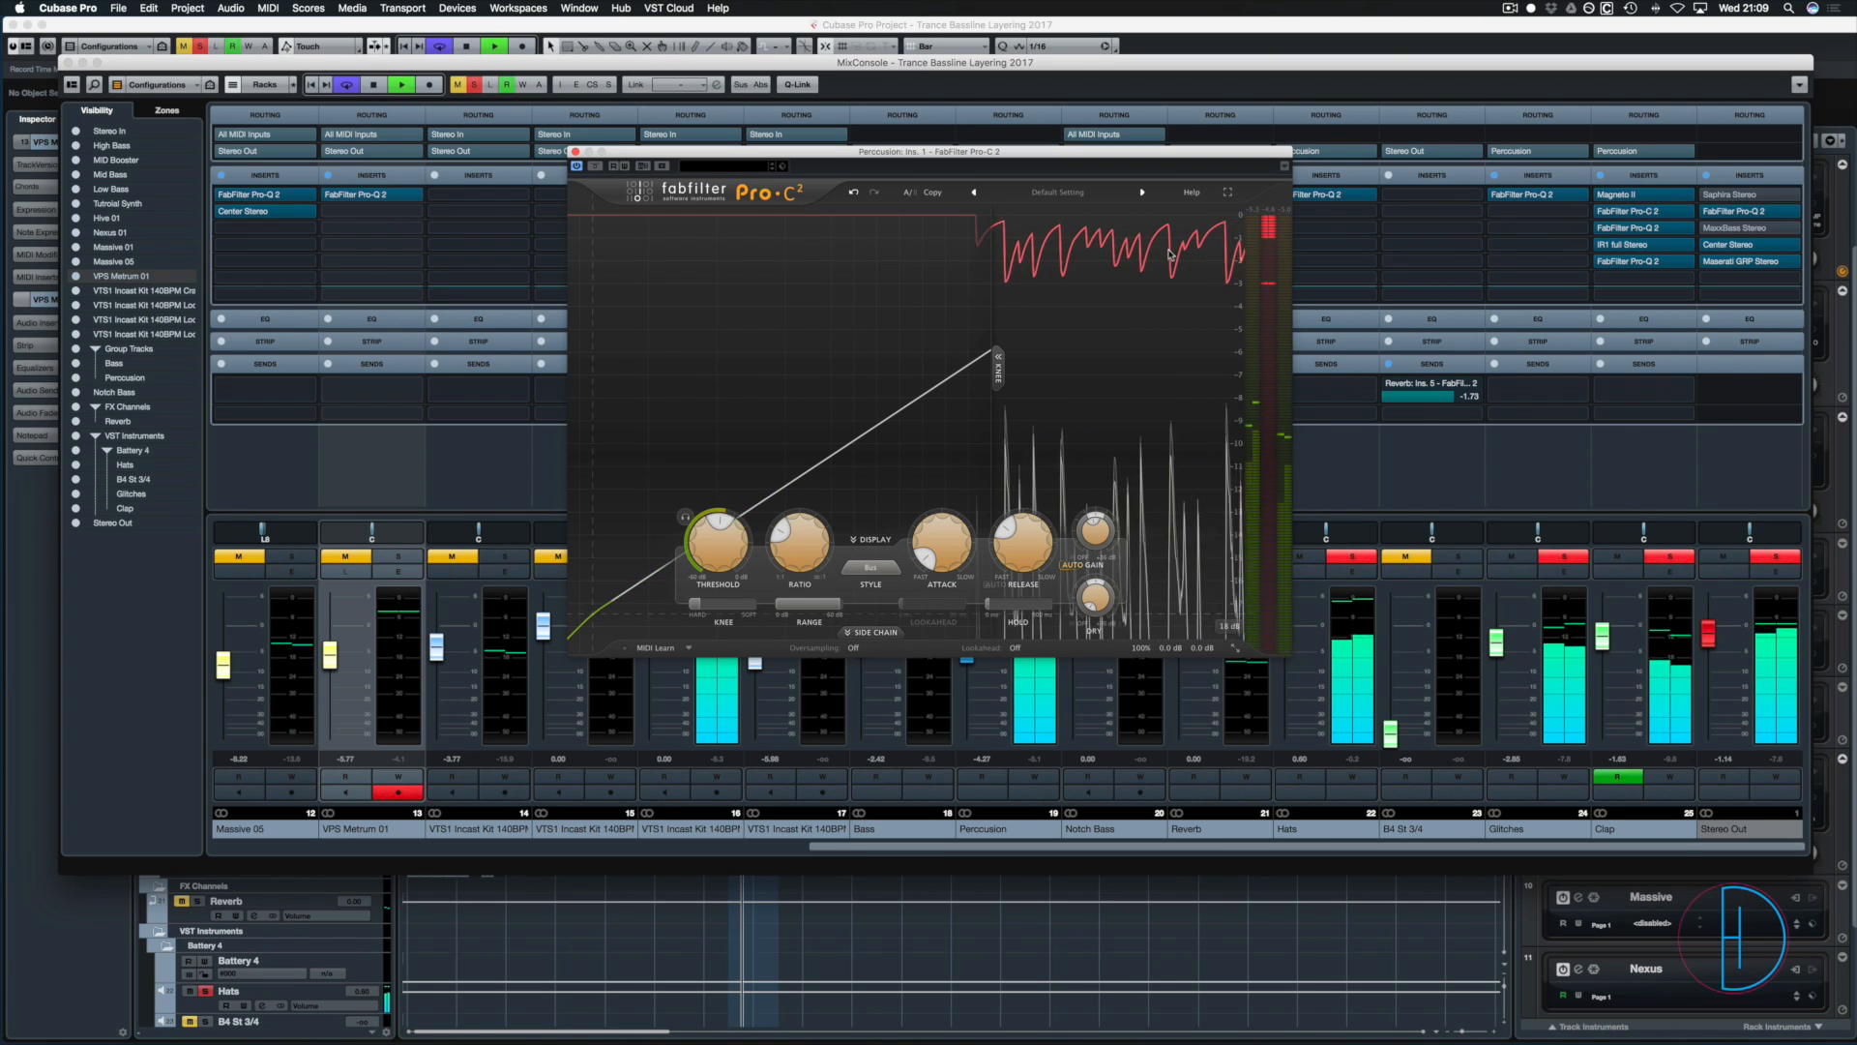
pyautogui.press('space')
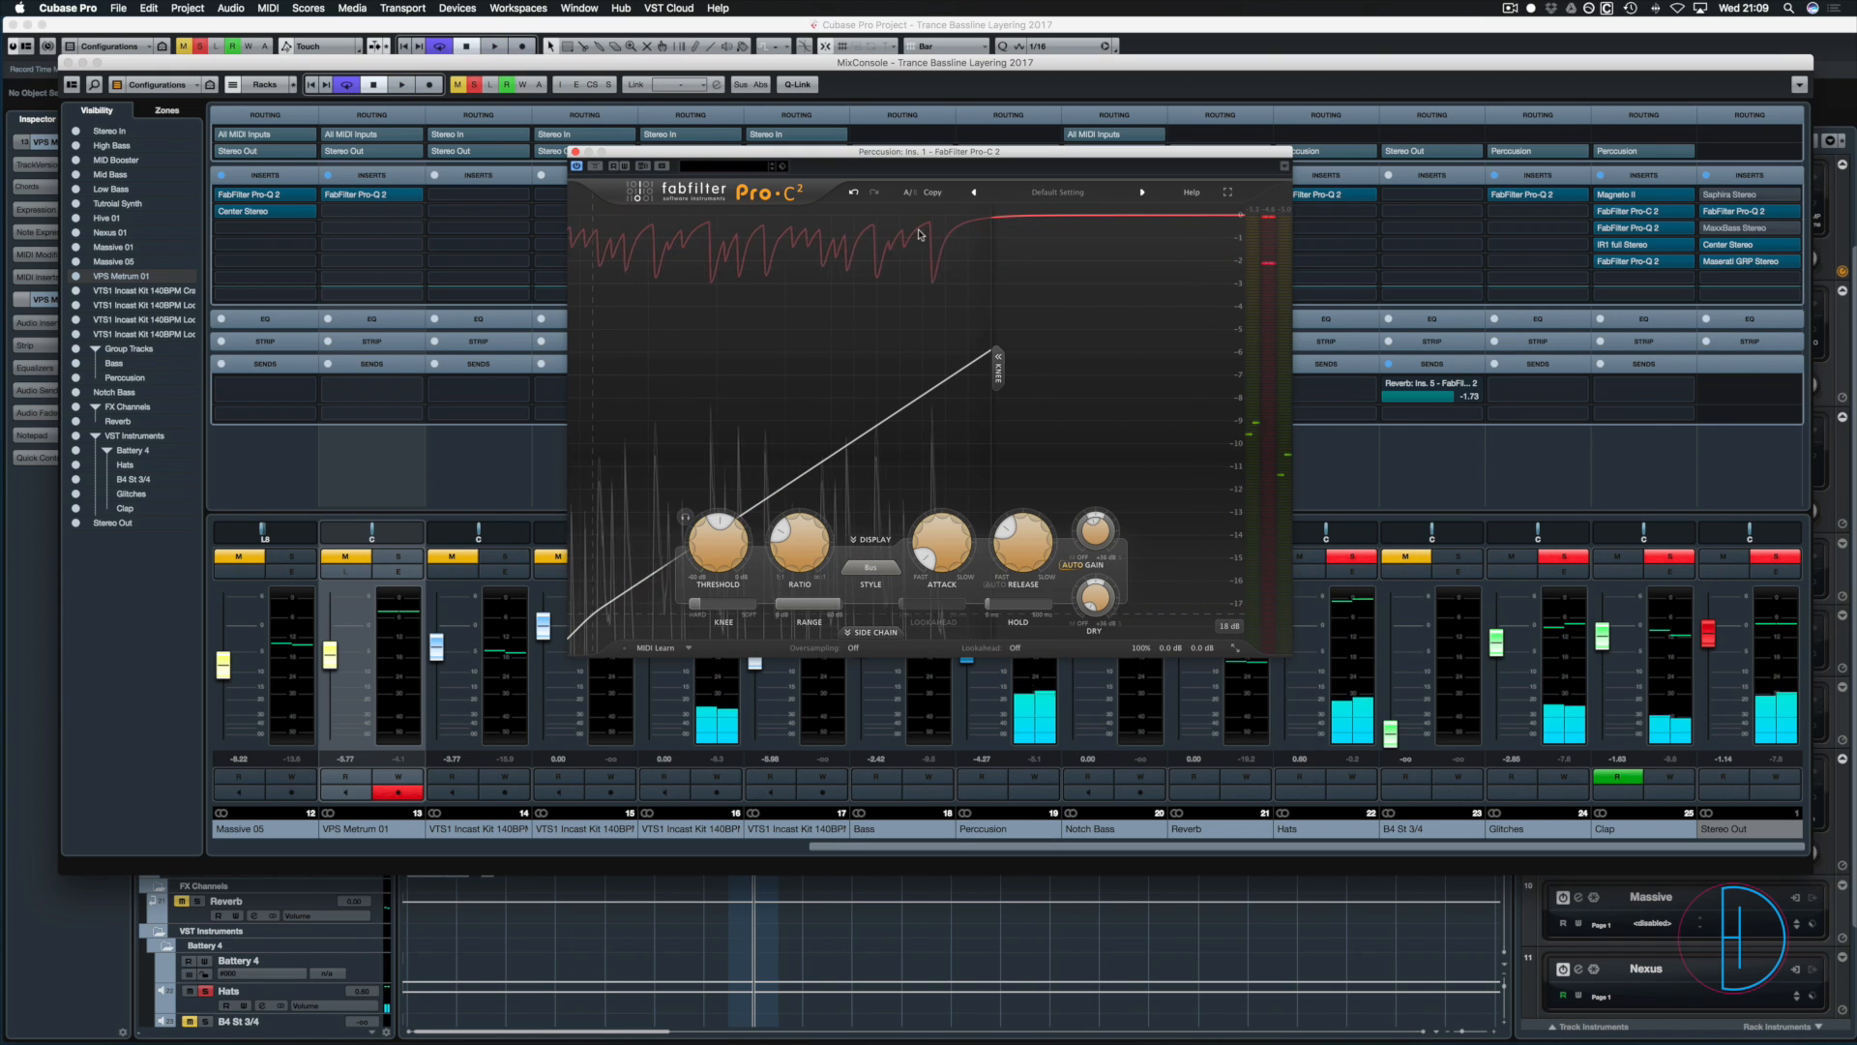
pyautogui.press('space')
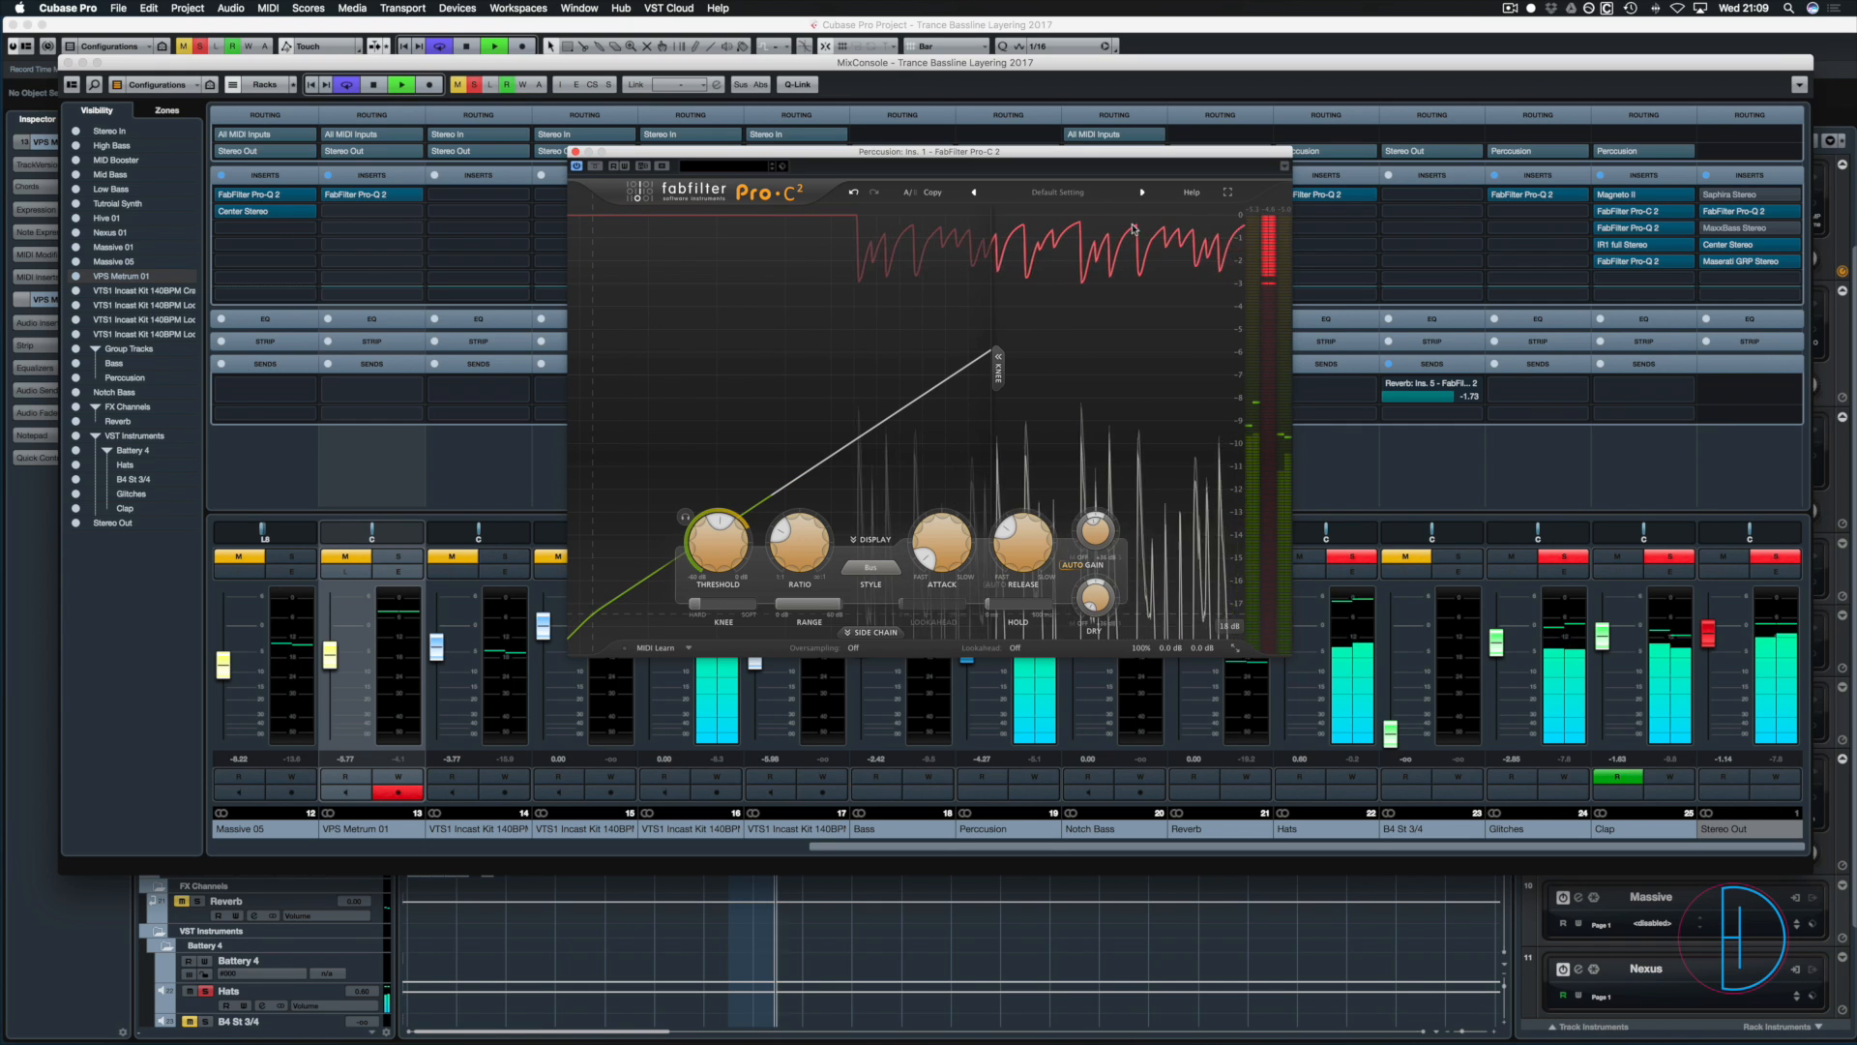
pyautogui.moveTo(1019, 542)
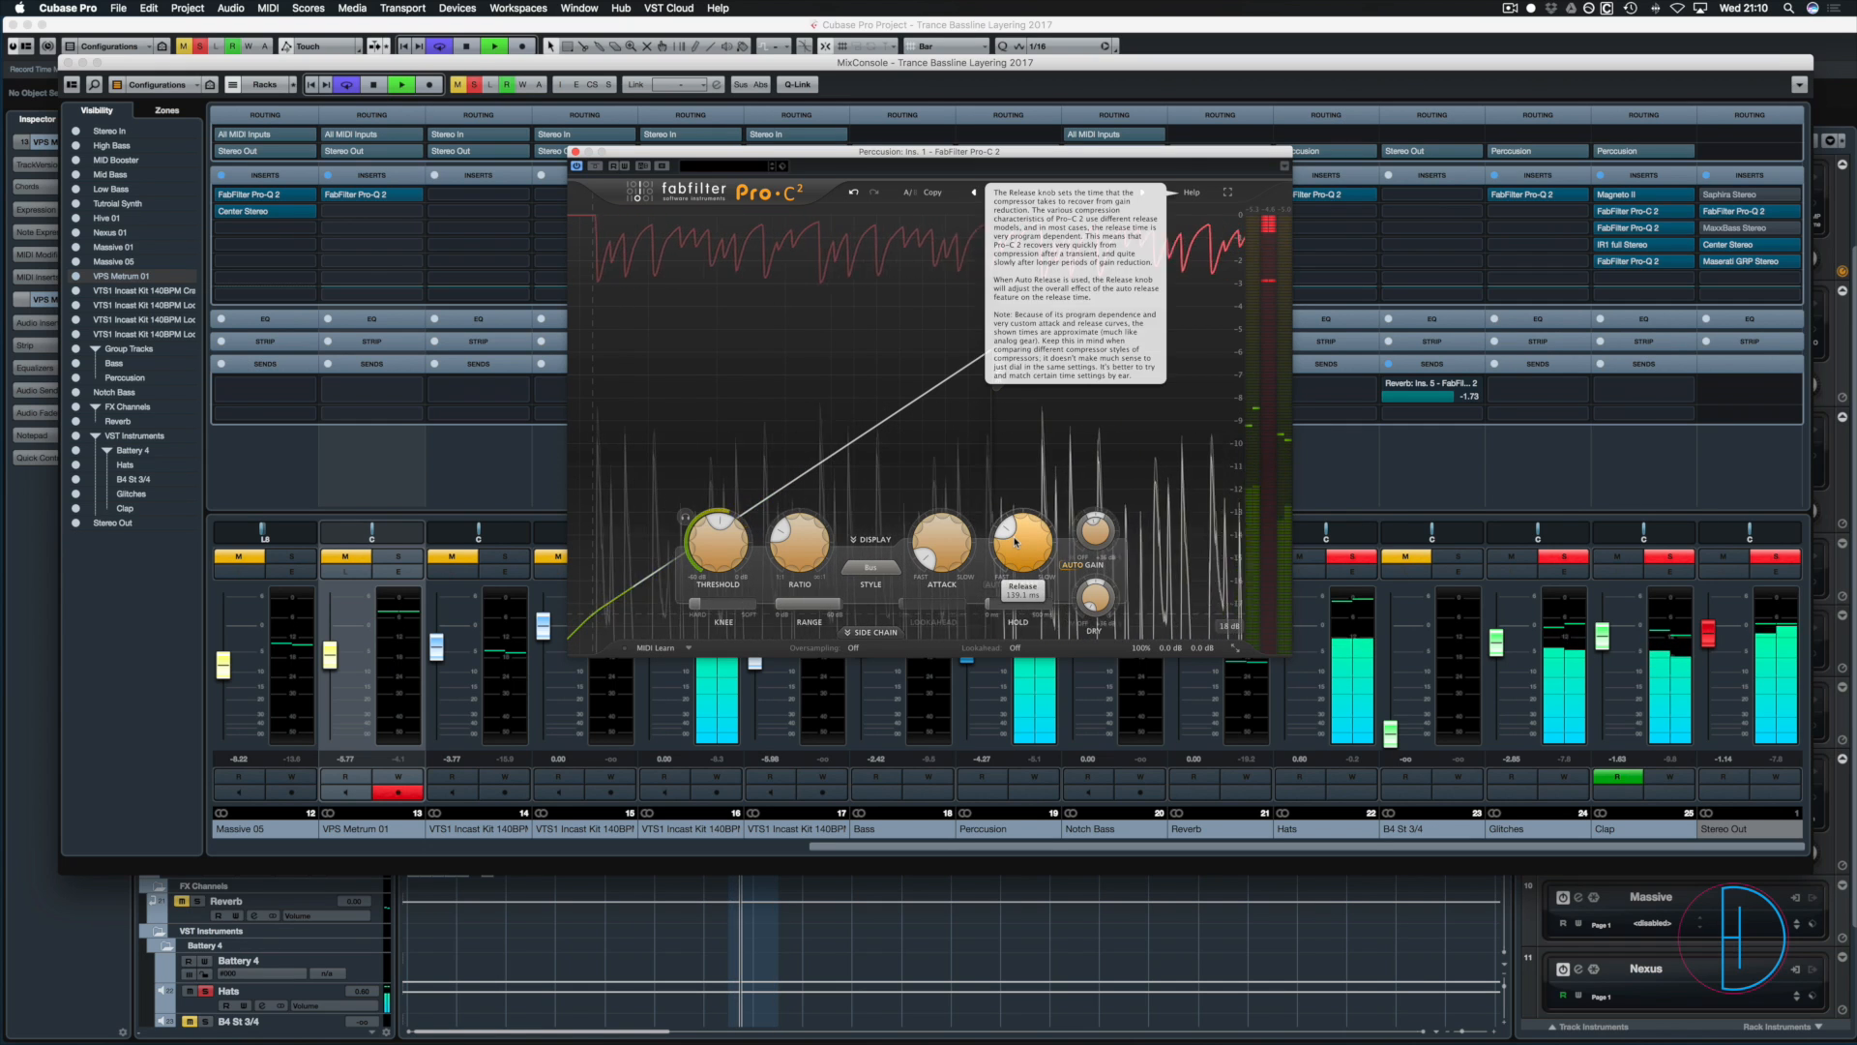
pyautogui.moveTo(1097, 534)
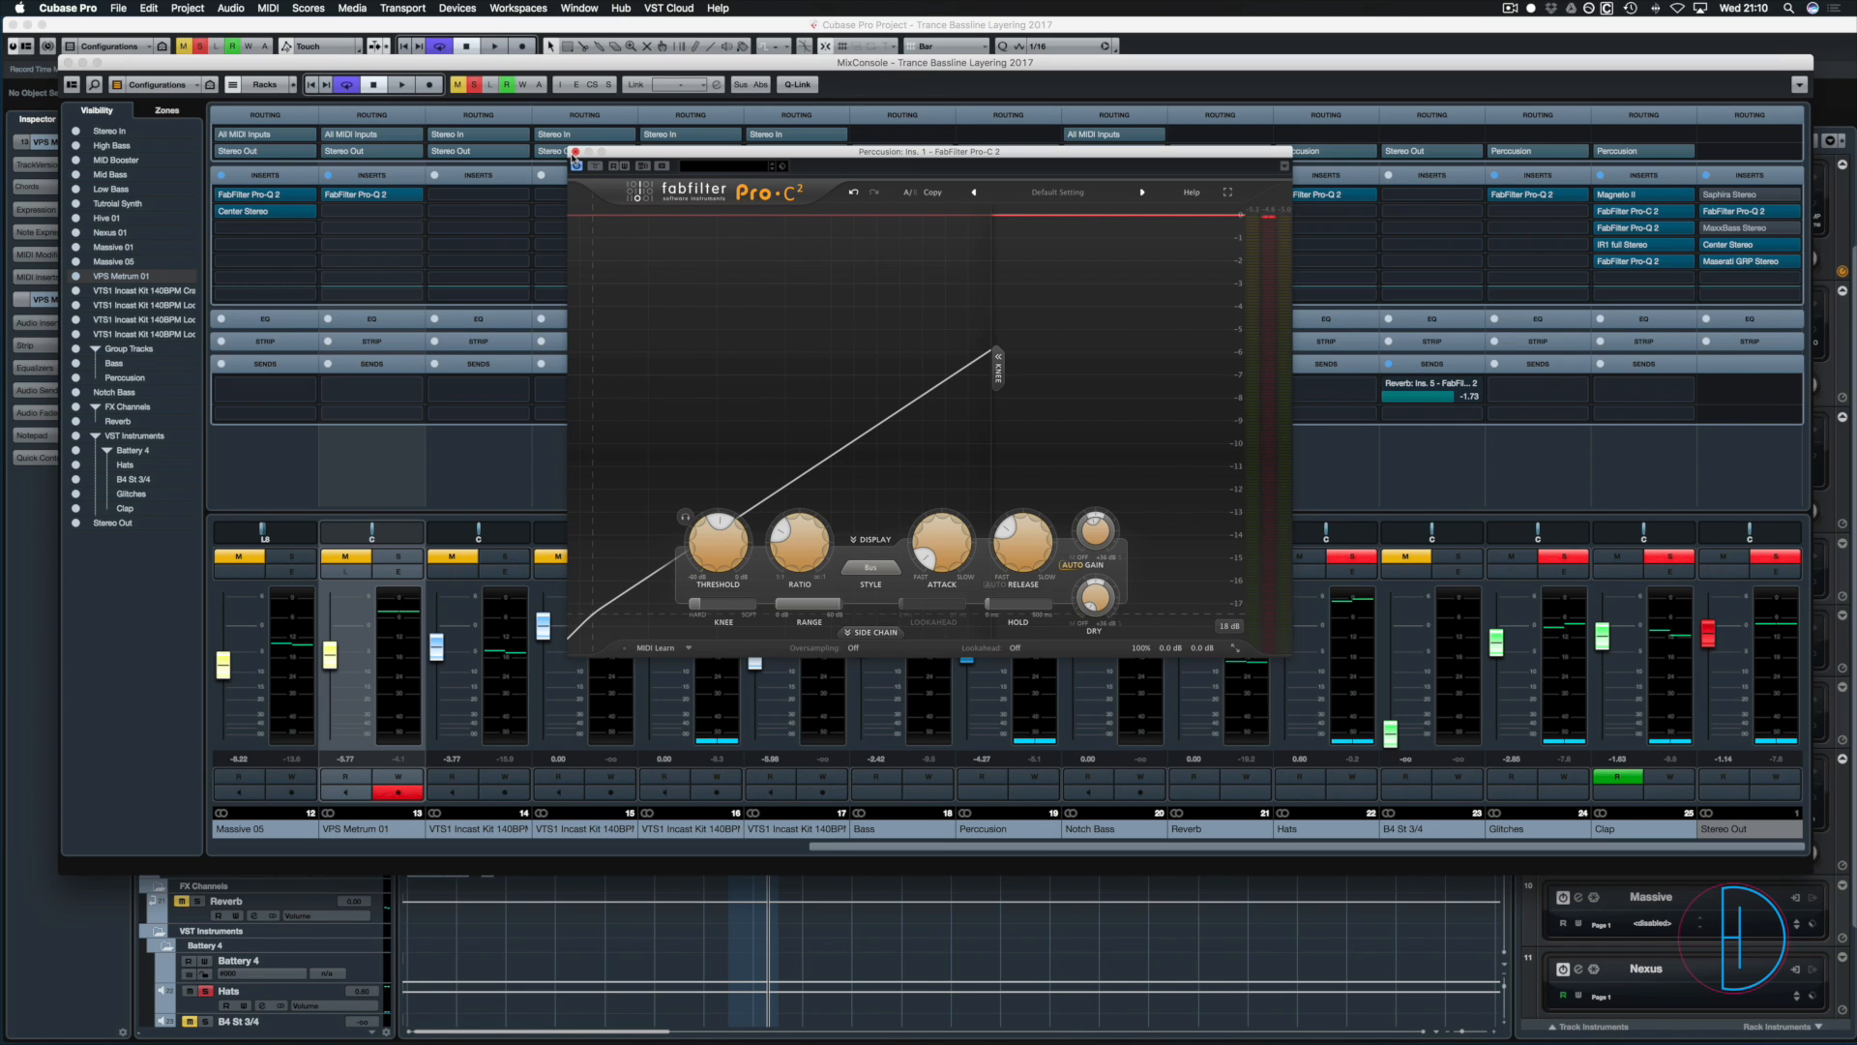
# - Compare the percussion with the Pro-C 2 bypassed and active during playback, and close the compressor
pyautogui.press('space')
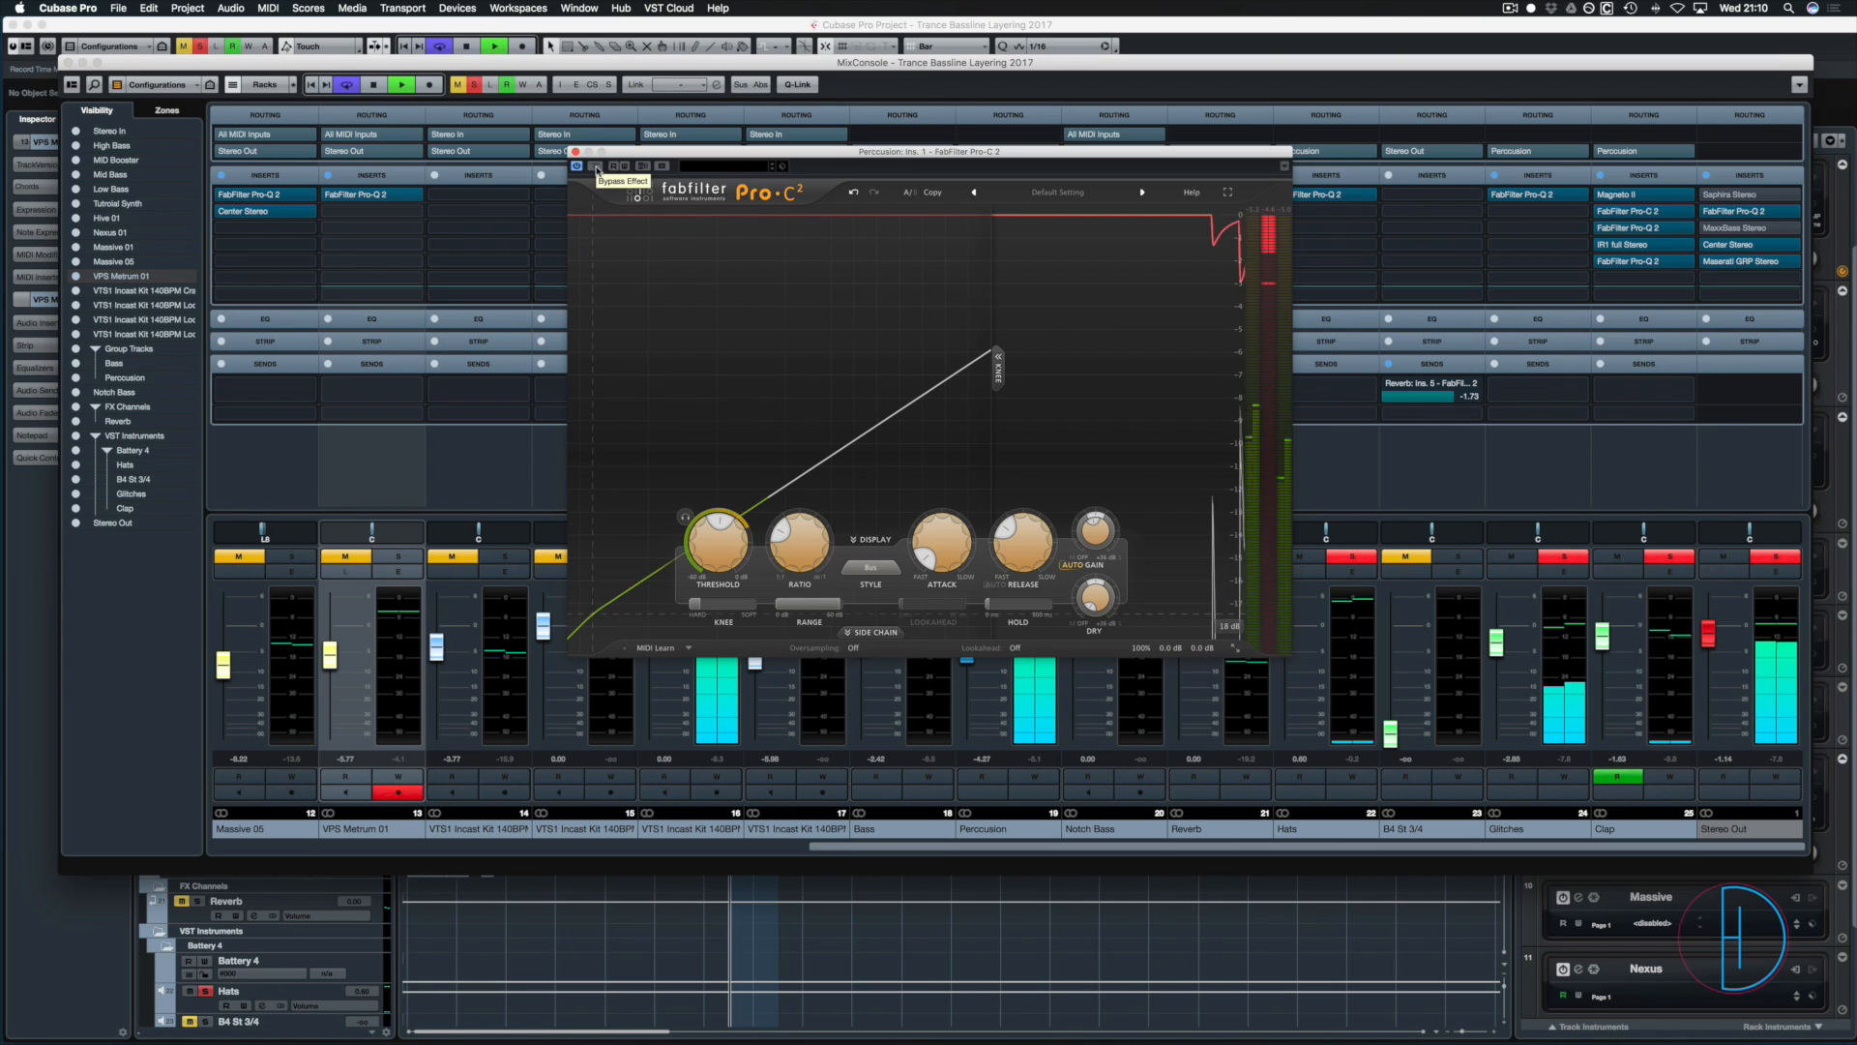
pyautogui.click(596, 167)
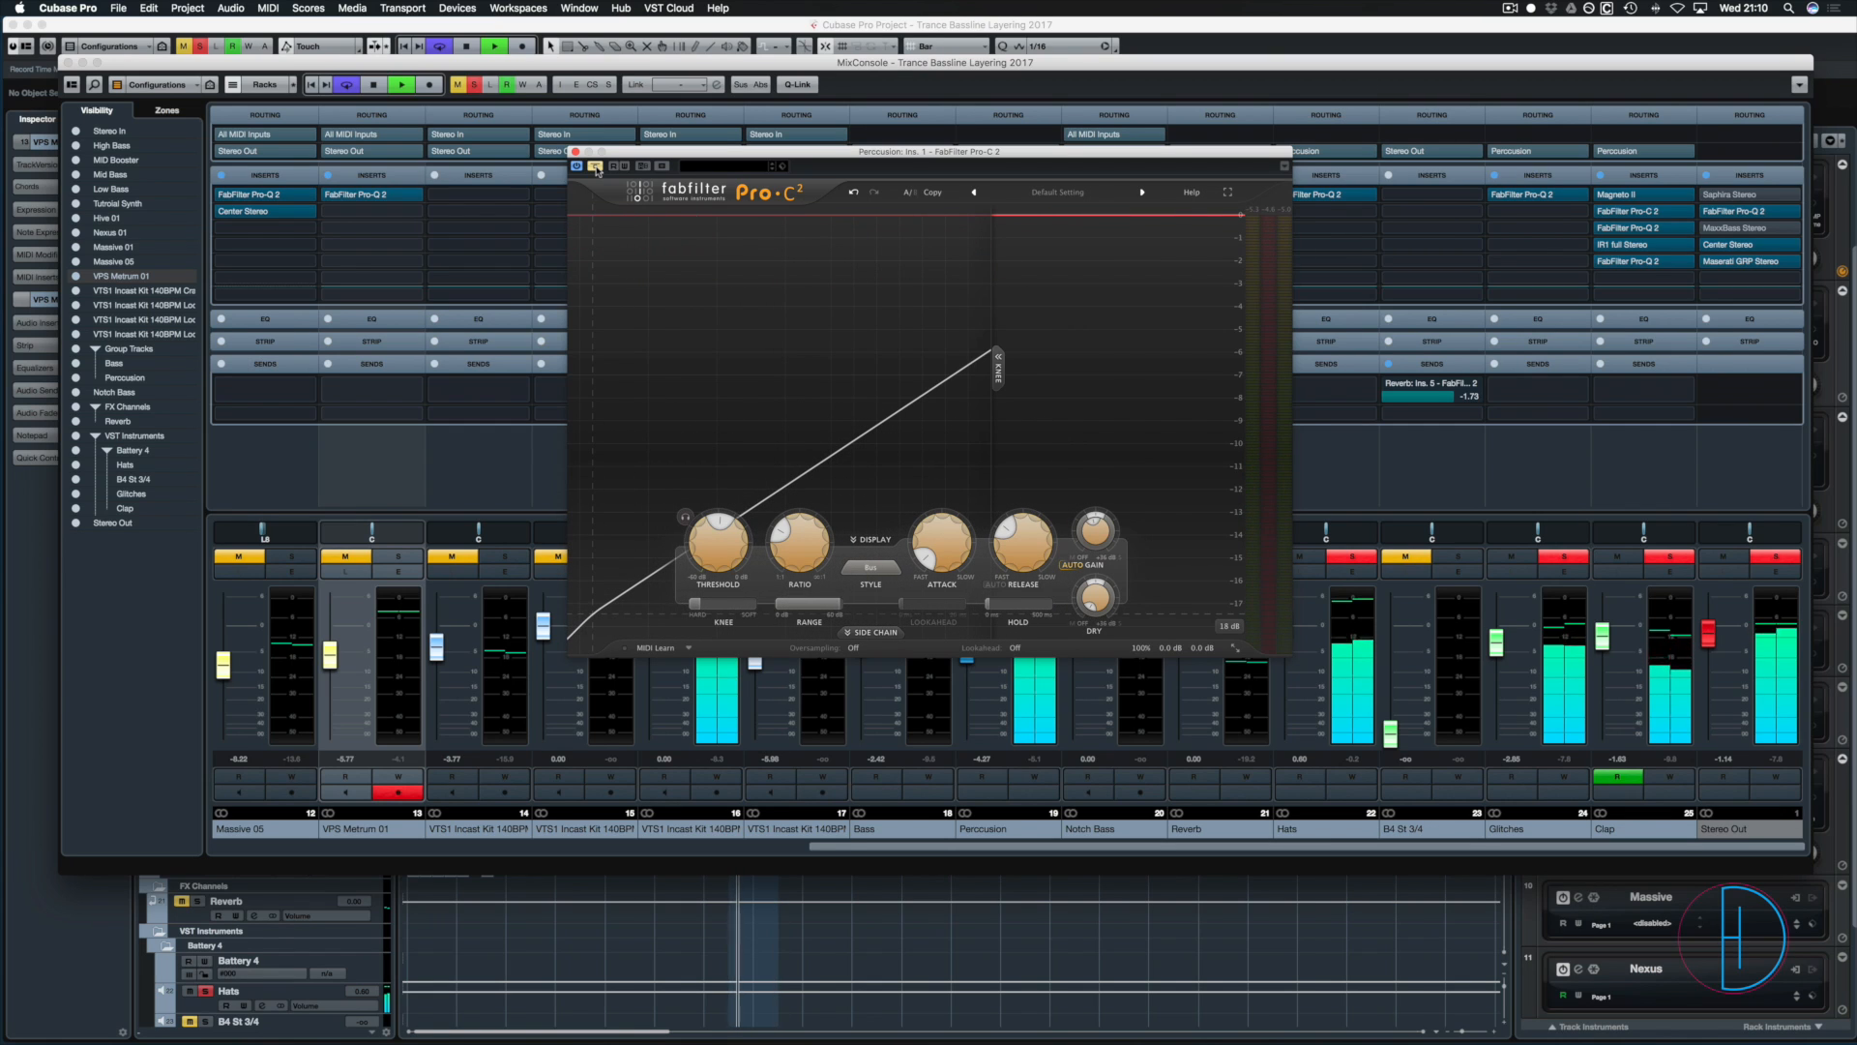
pyautogui.click(595, 167)
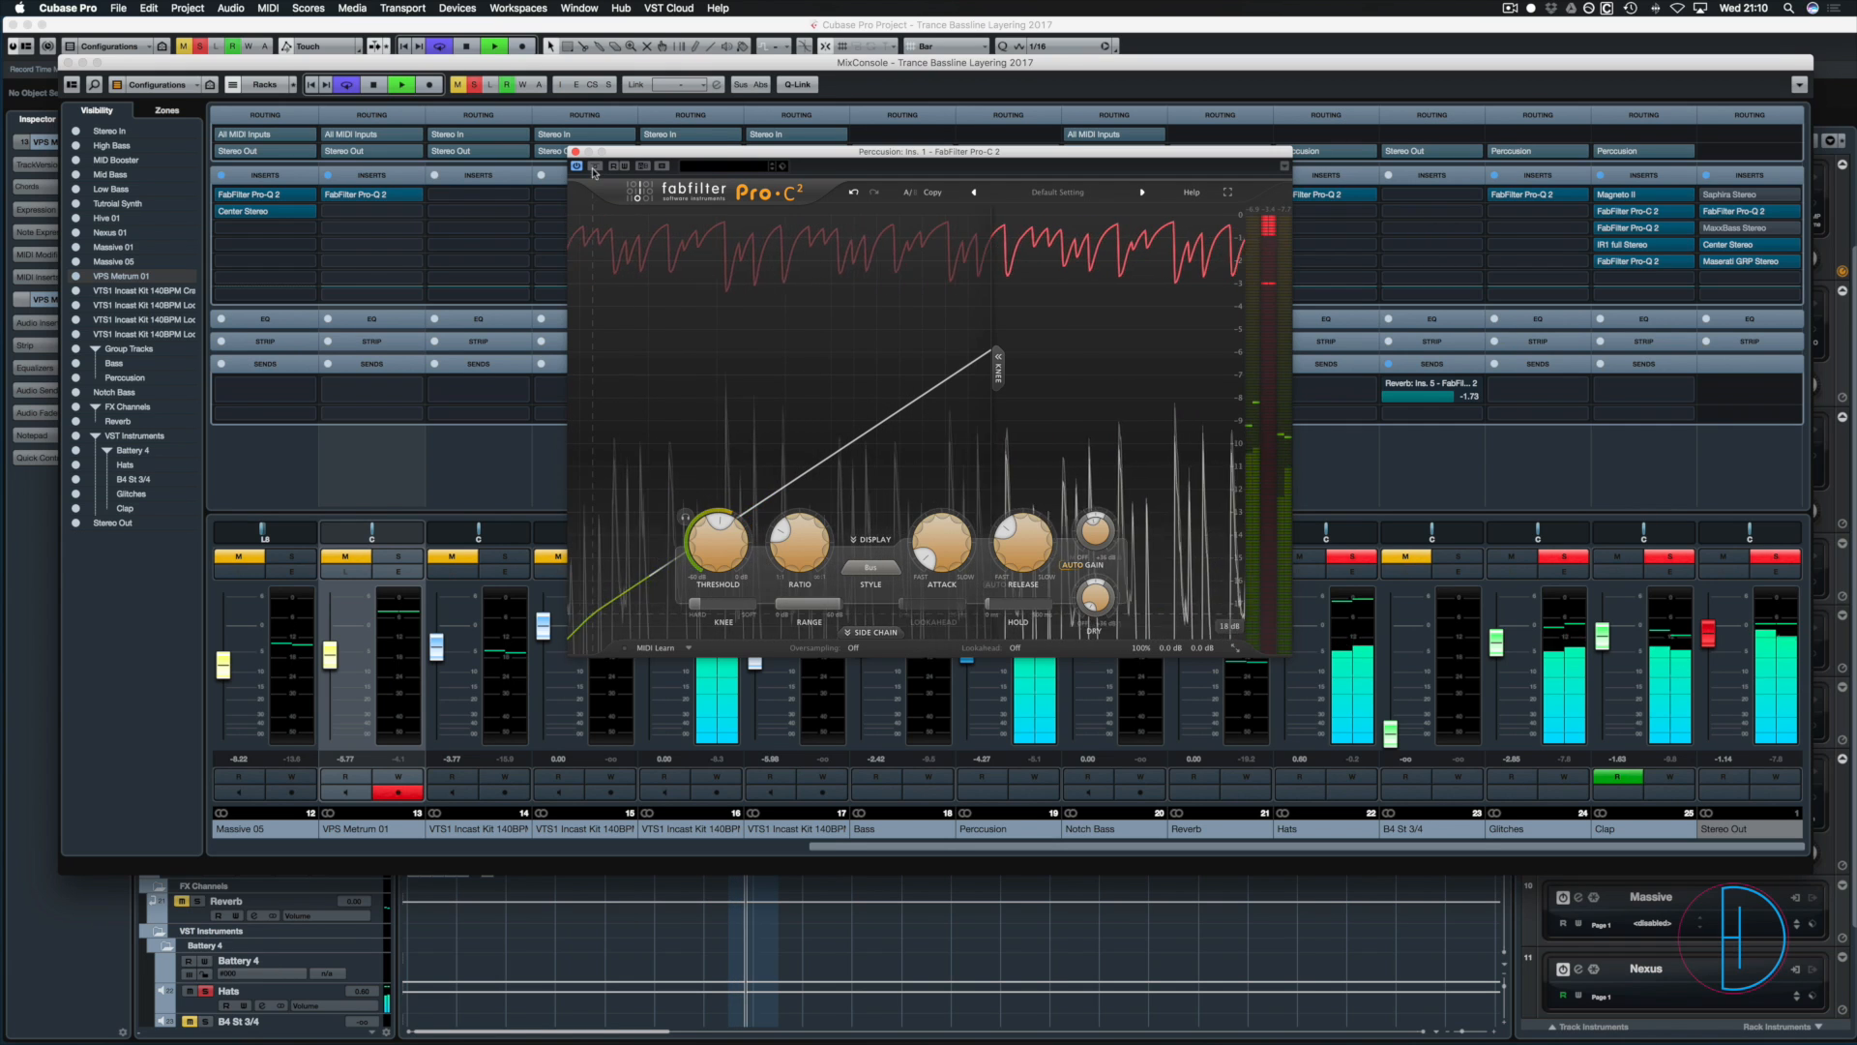
pyautogui.press('space')
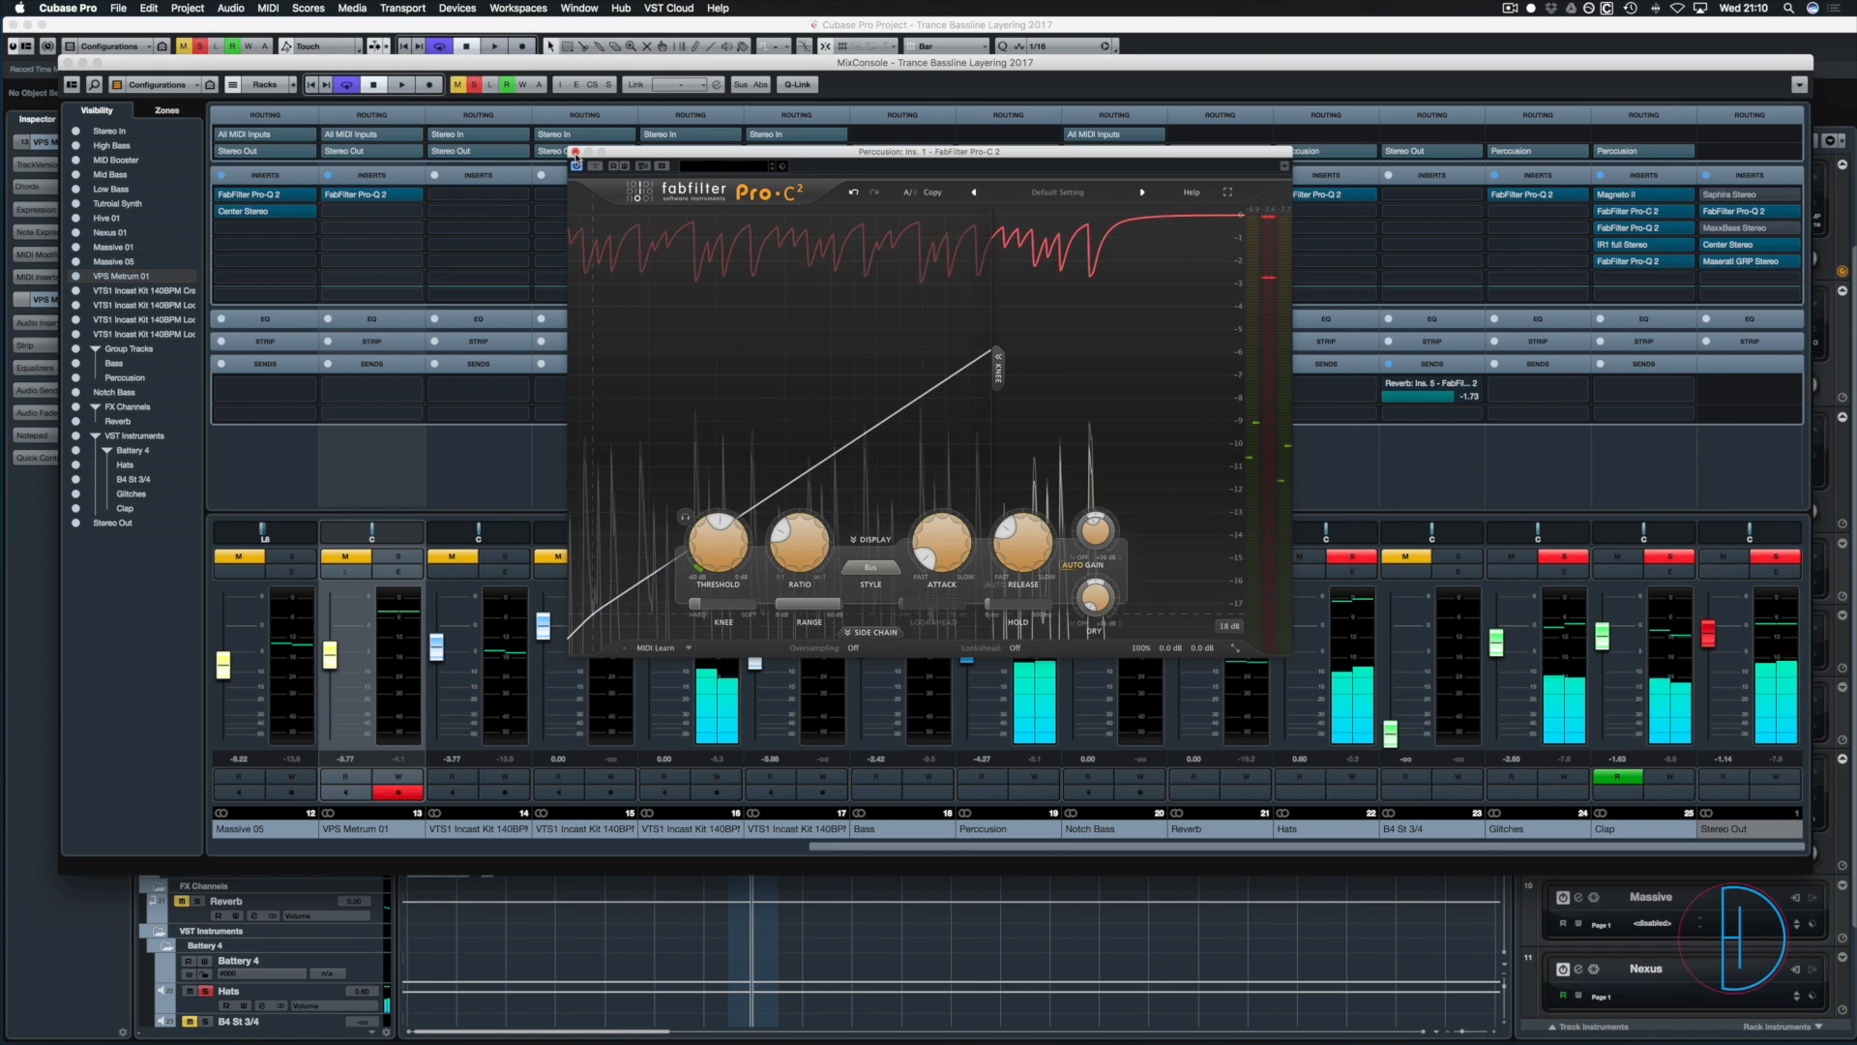
pyautogui.click(574, 152)
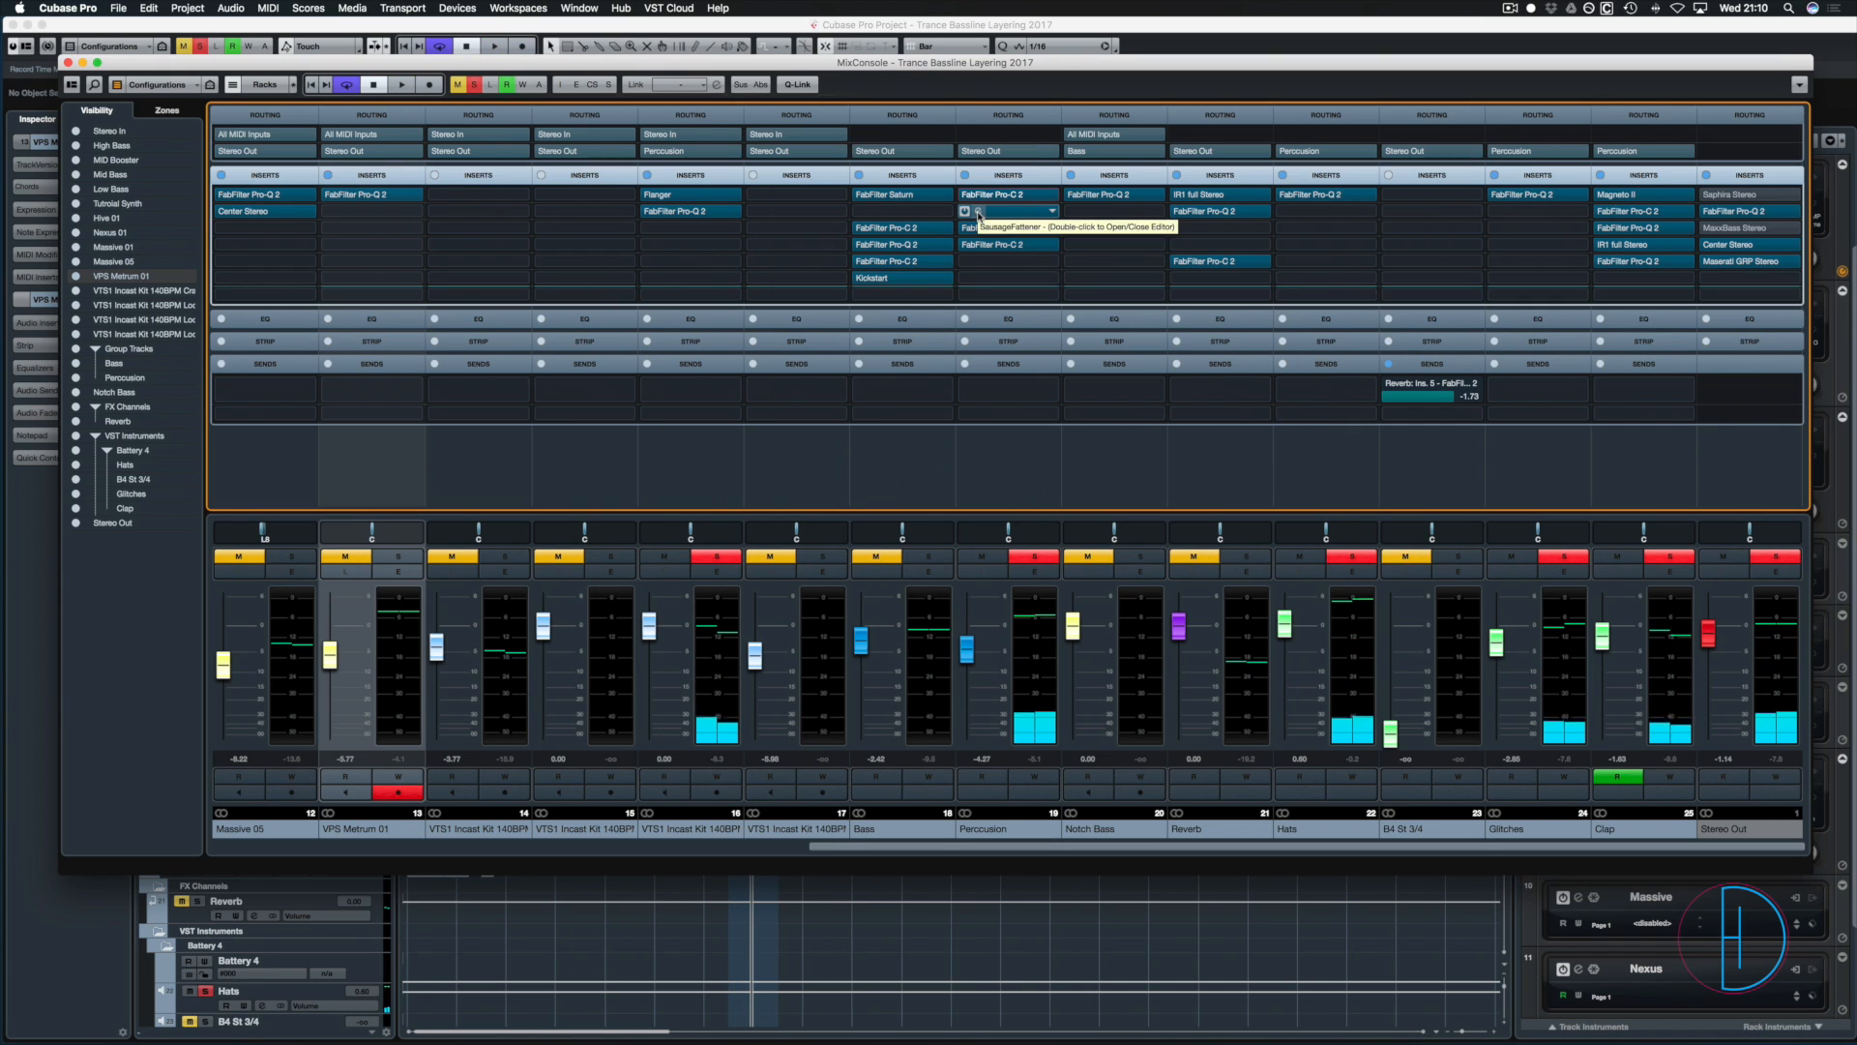
# - Open the SausageFattener on the Percussion group's second insert and listen to the percussion through it
pyautogui.doubleClick(977, 213)
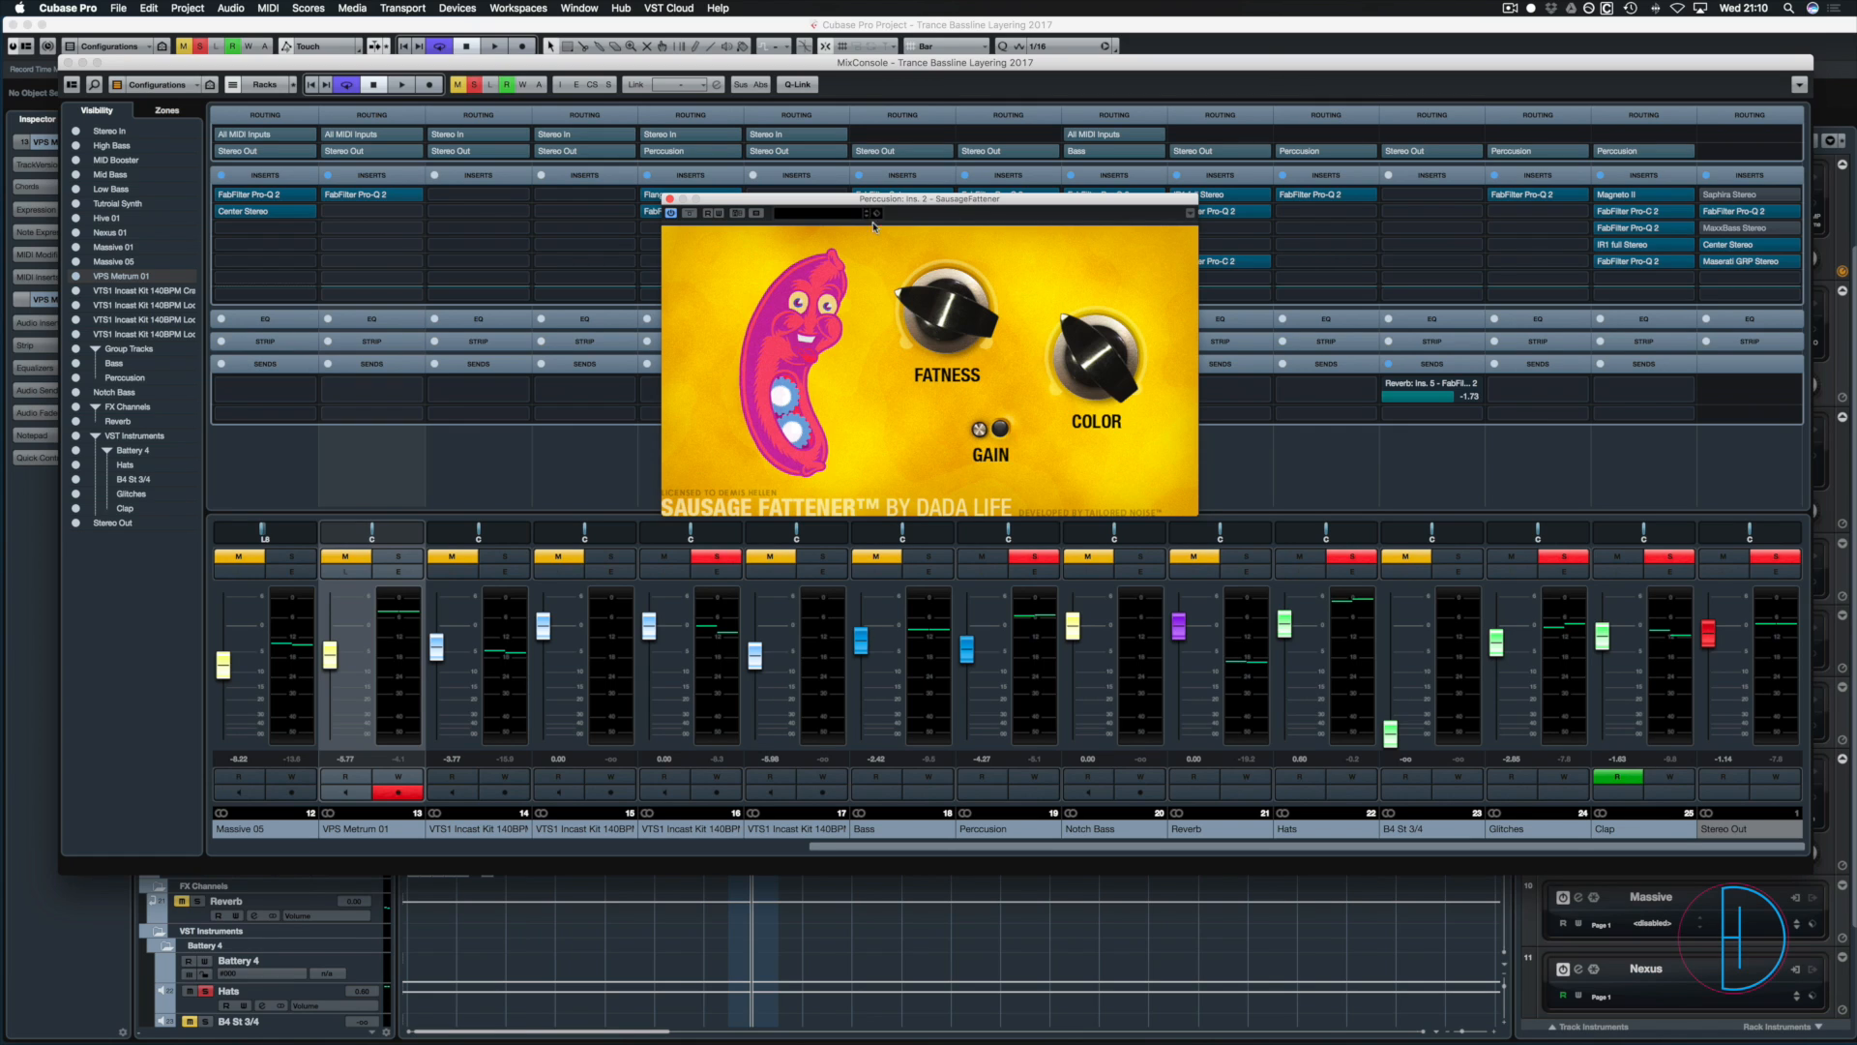
pyautogui.press('space')
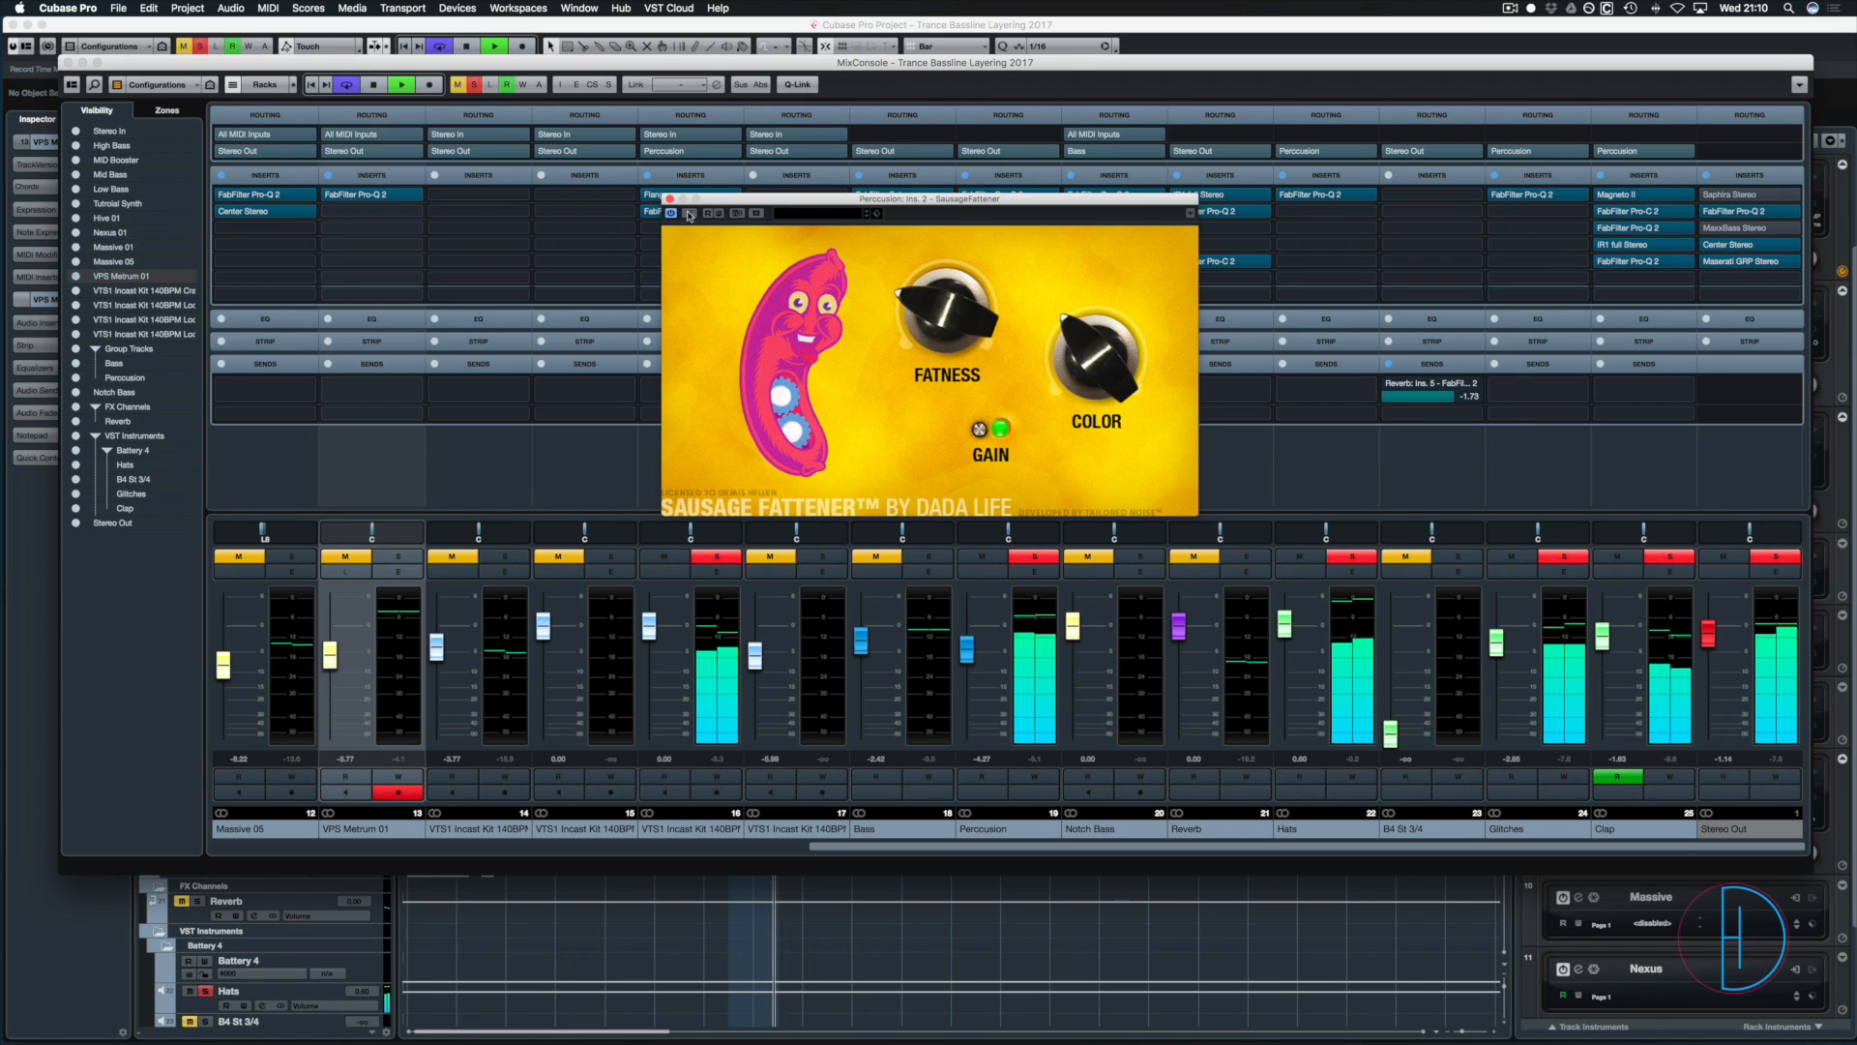
pyautogui.press('space')
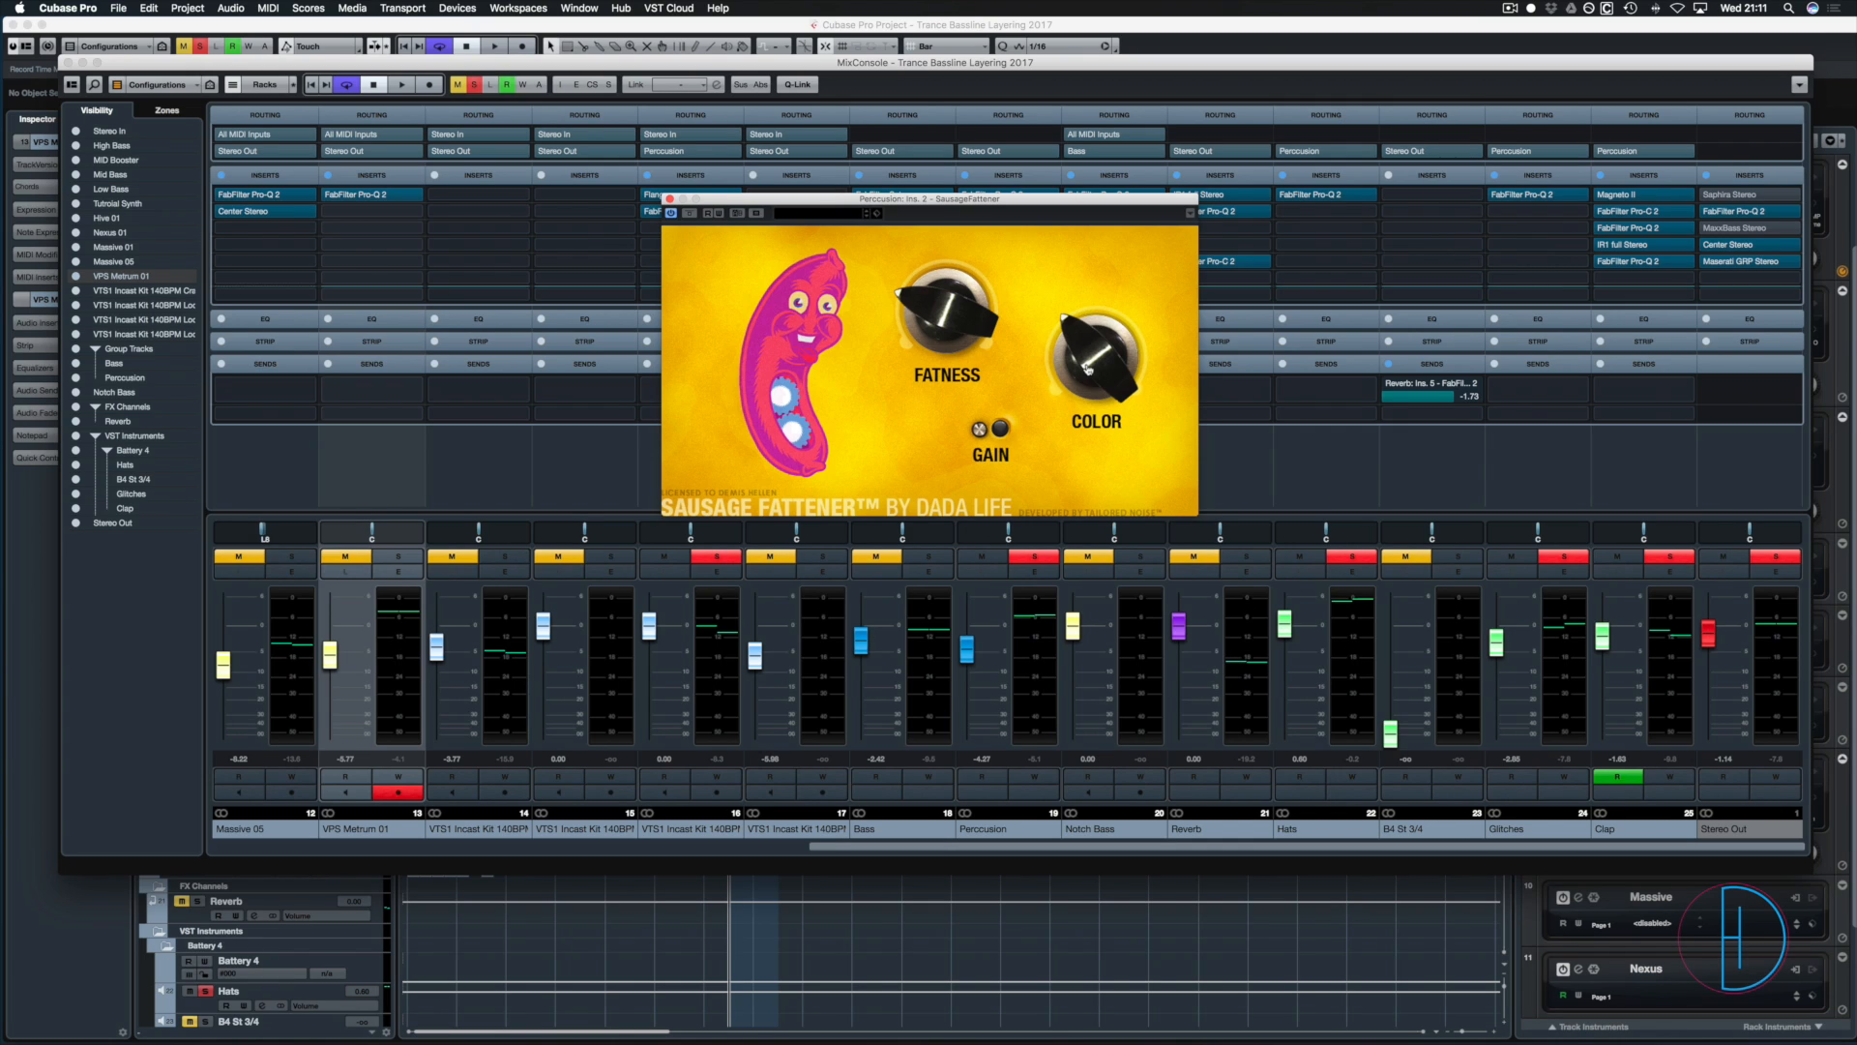
# - Audition the SausageFattener's Color raised to about its midpoint during playback, turn it back down, and close the plug-in
pyautogui.press('space')
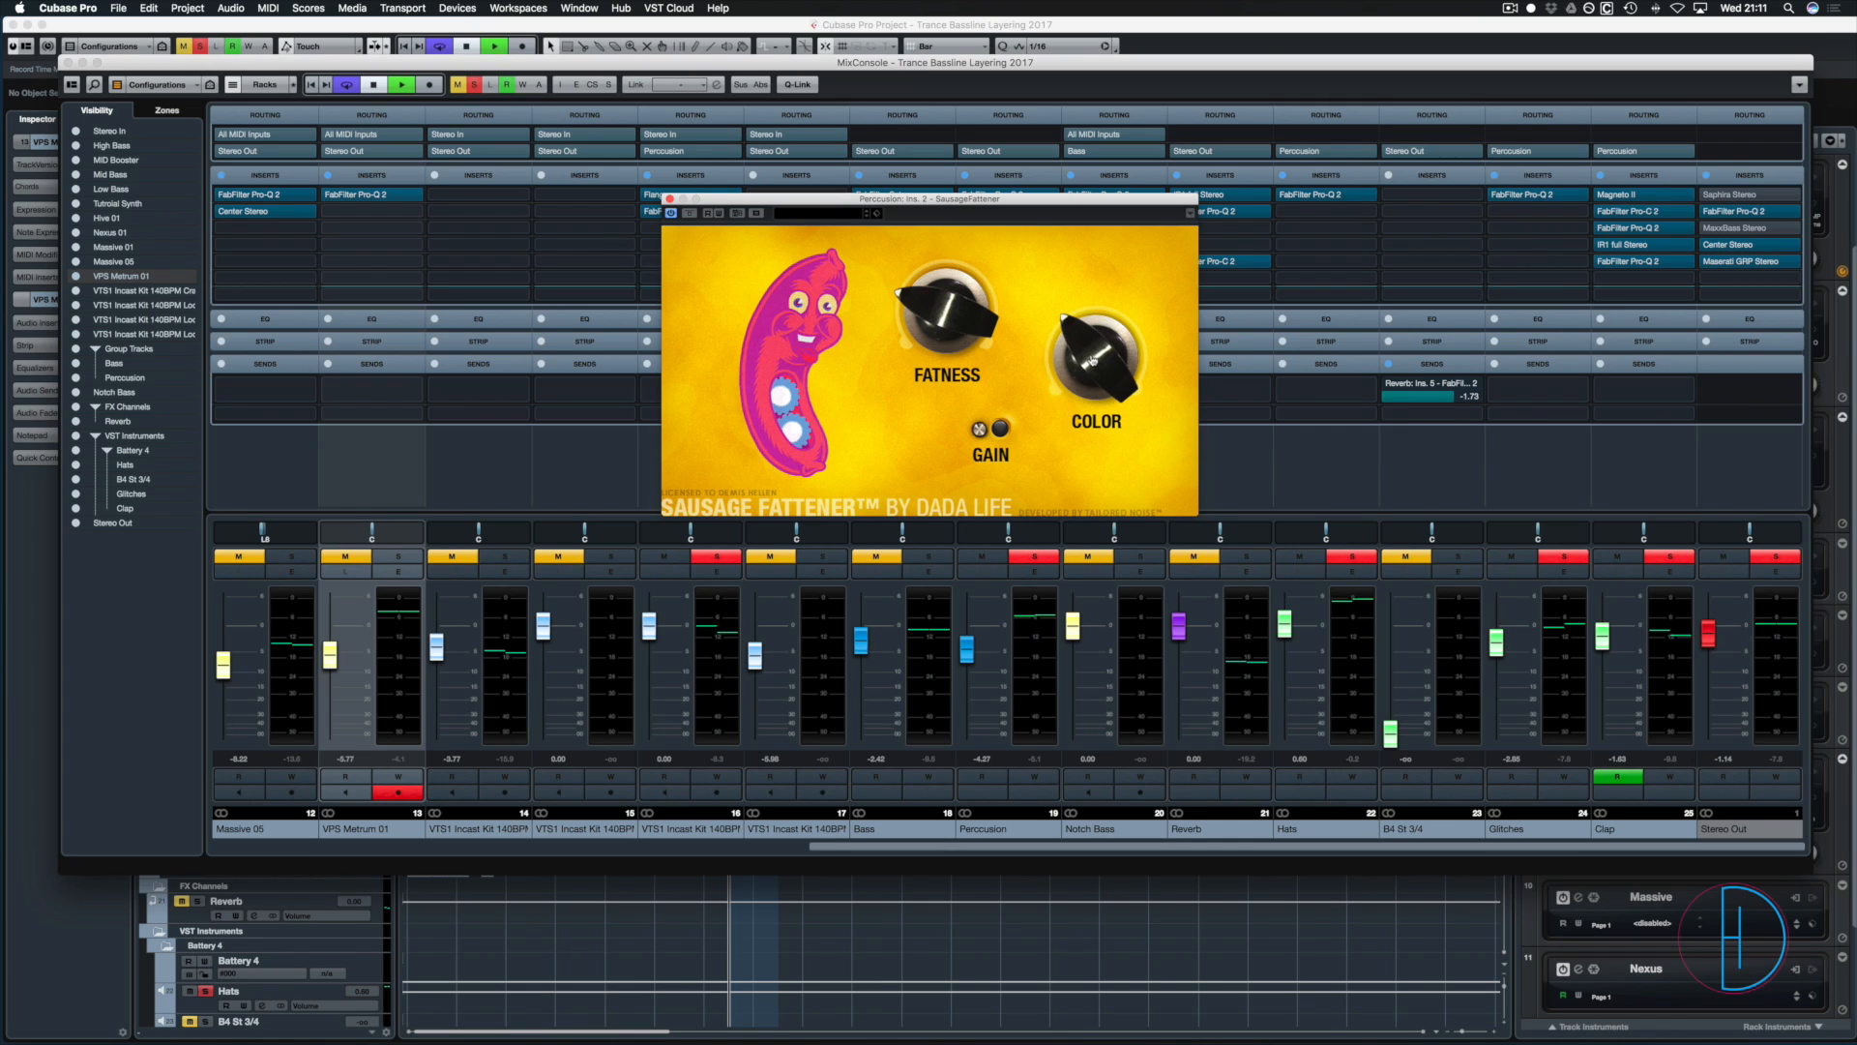
pyautogui.moveTo(1088, 355)
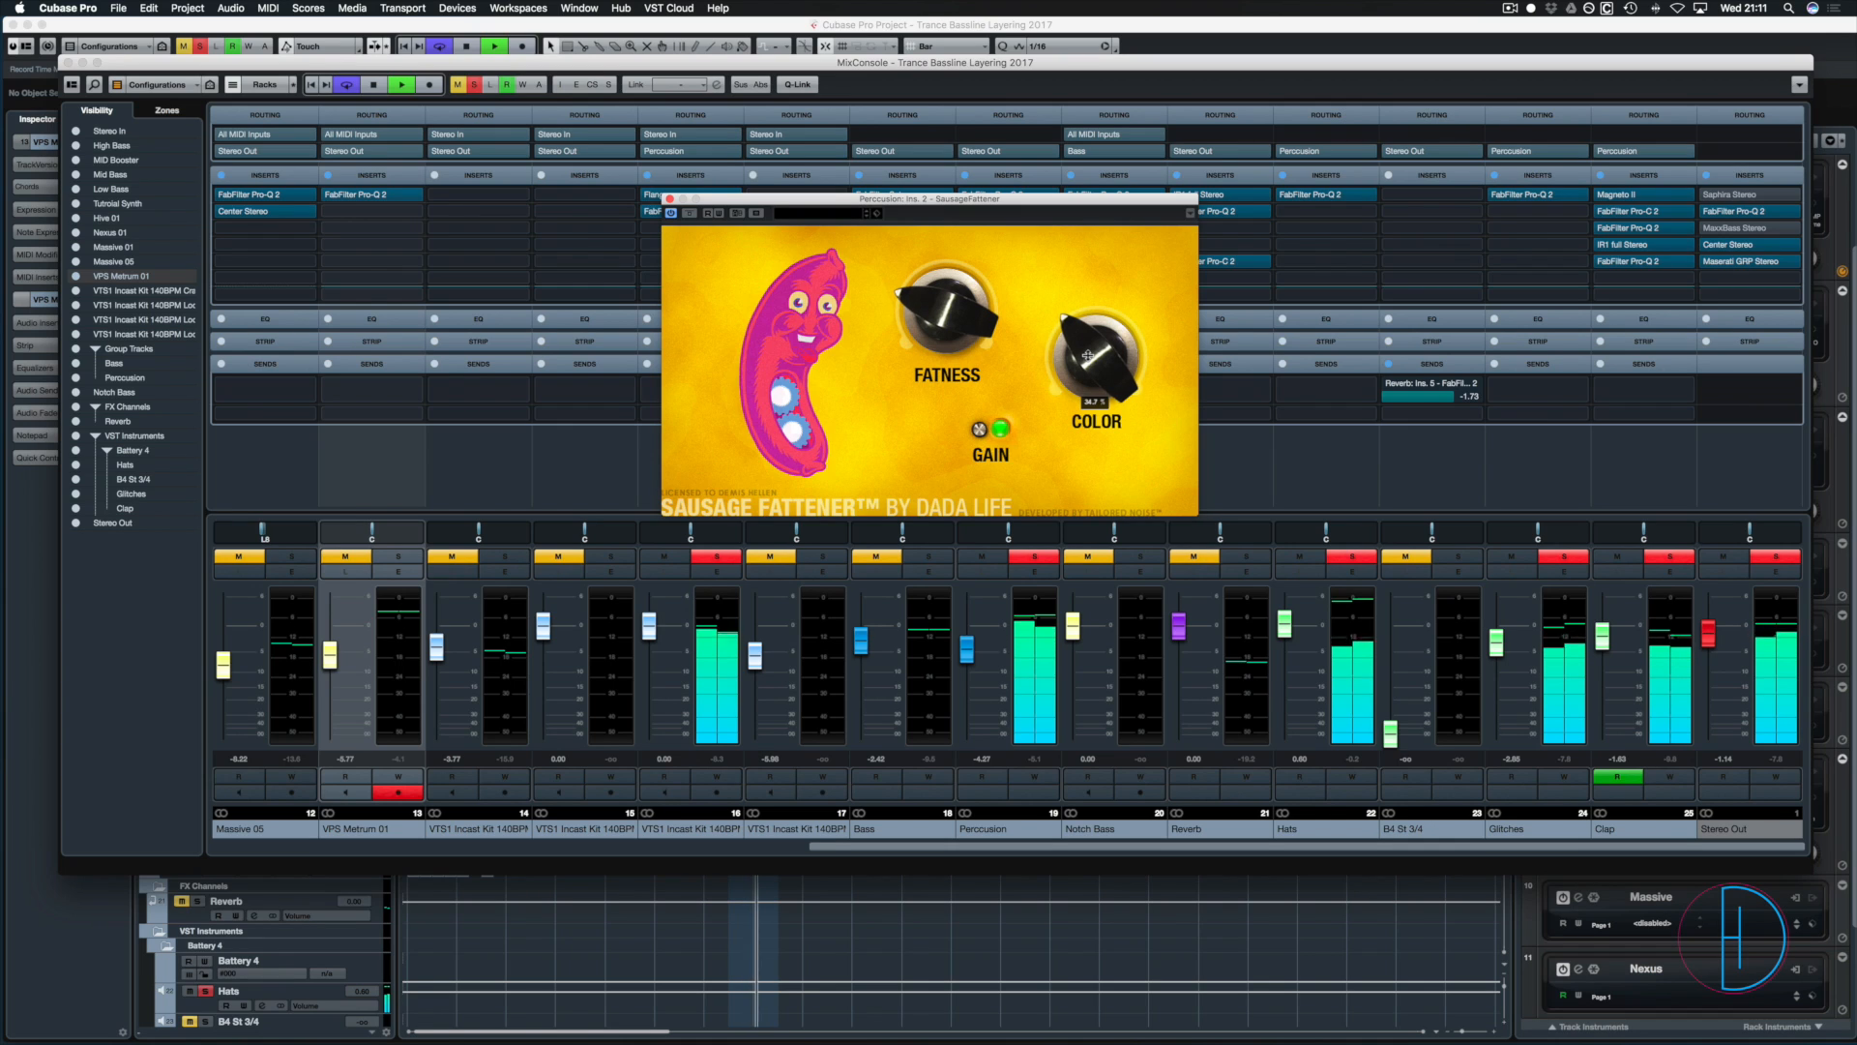
pyautogui.moveTo(1087, 355); pyautogui.dragTo(1094, 310)
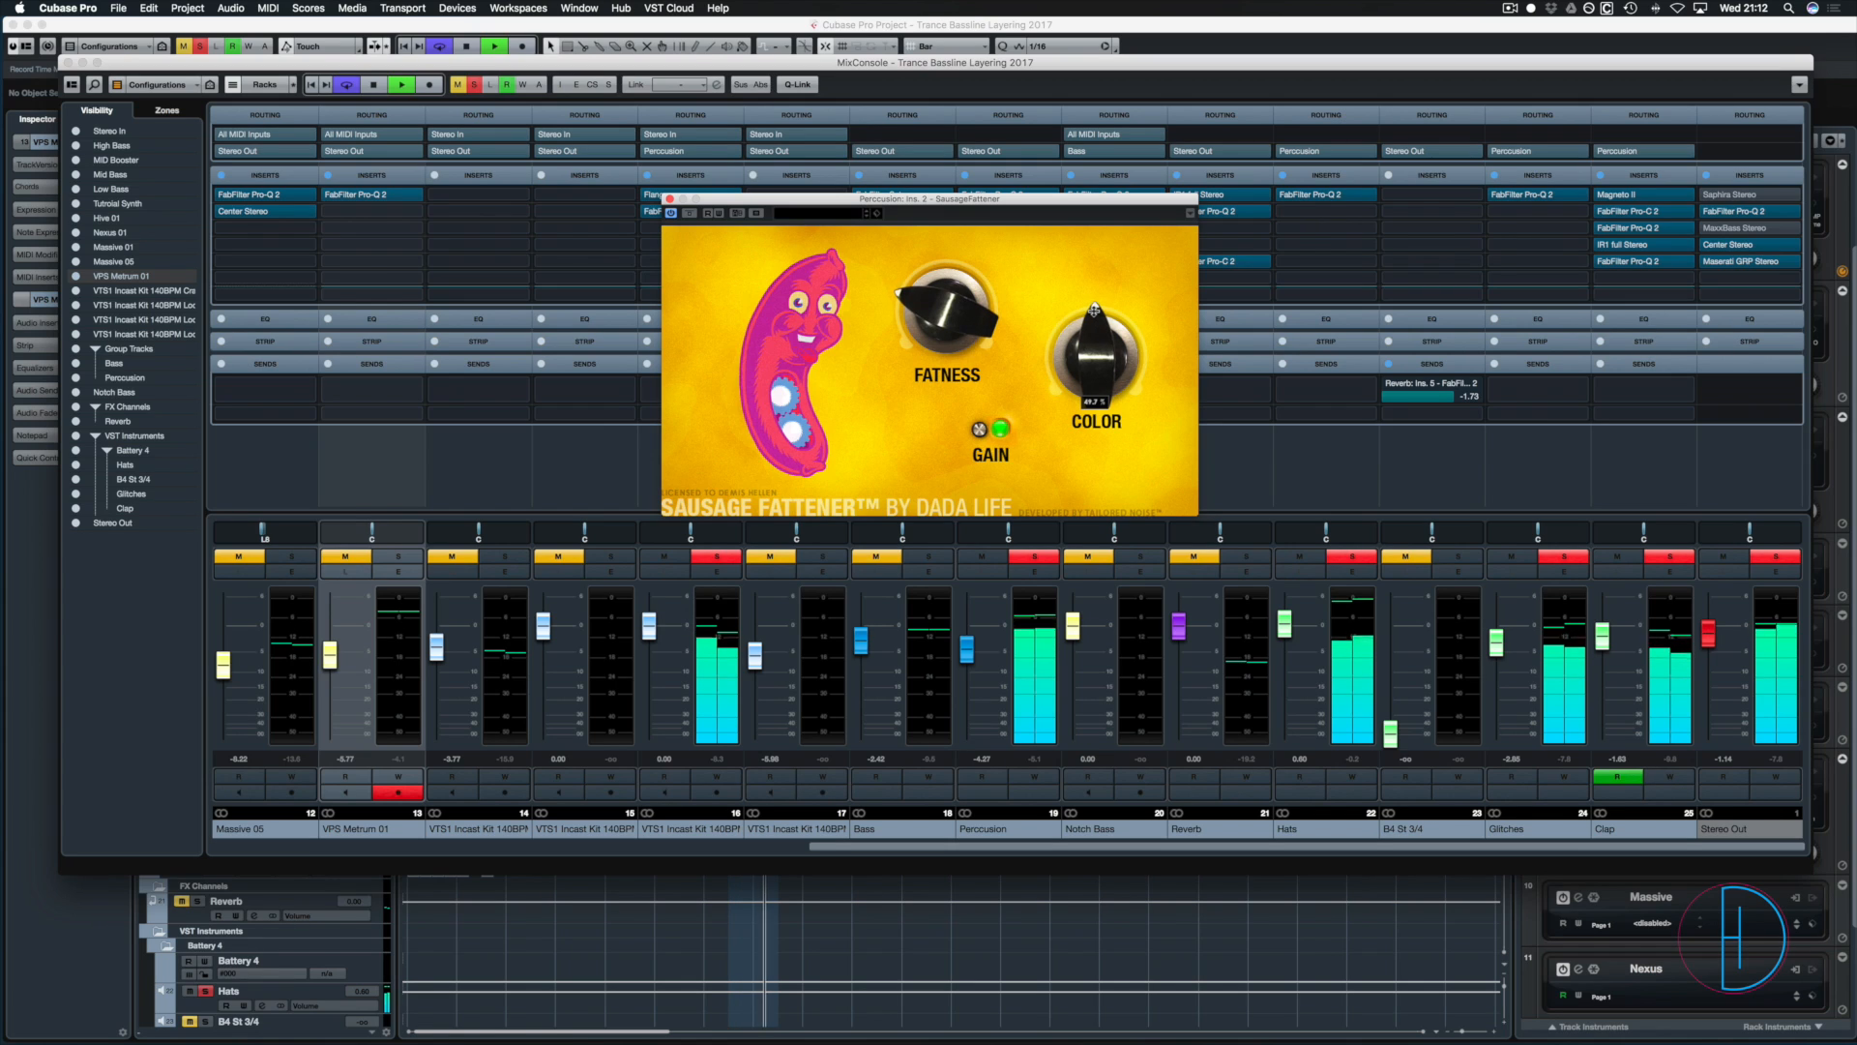
pyautogui.moveTo(1085, 378); pyautogui.dragTo(1110, 422)
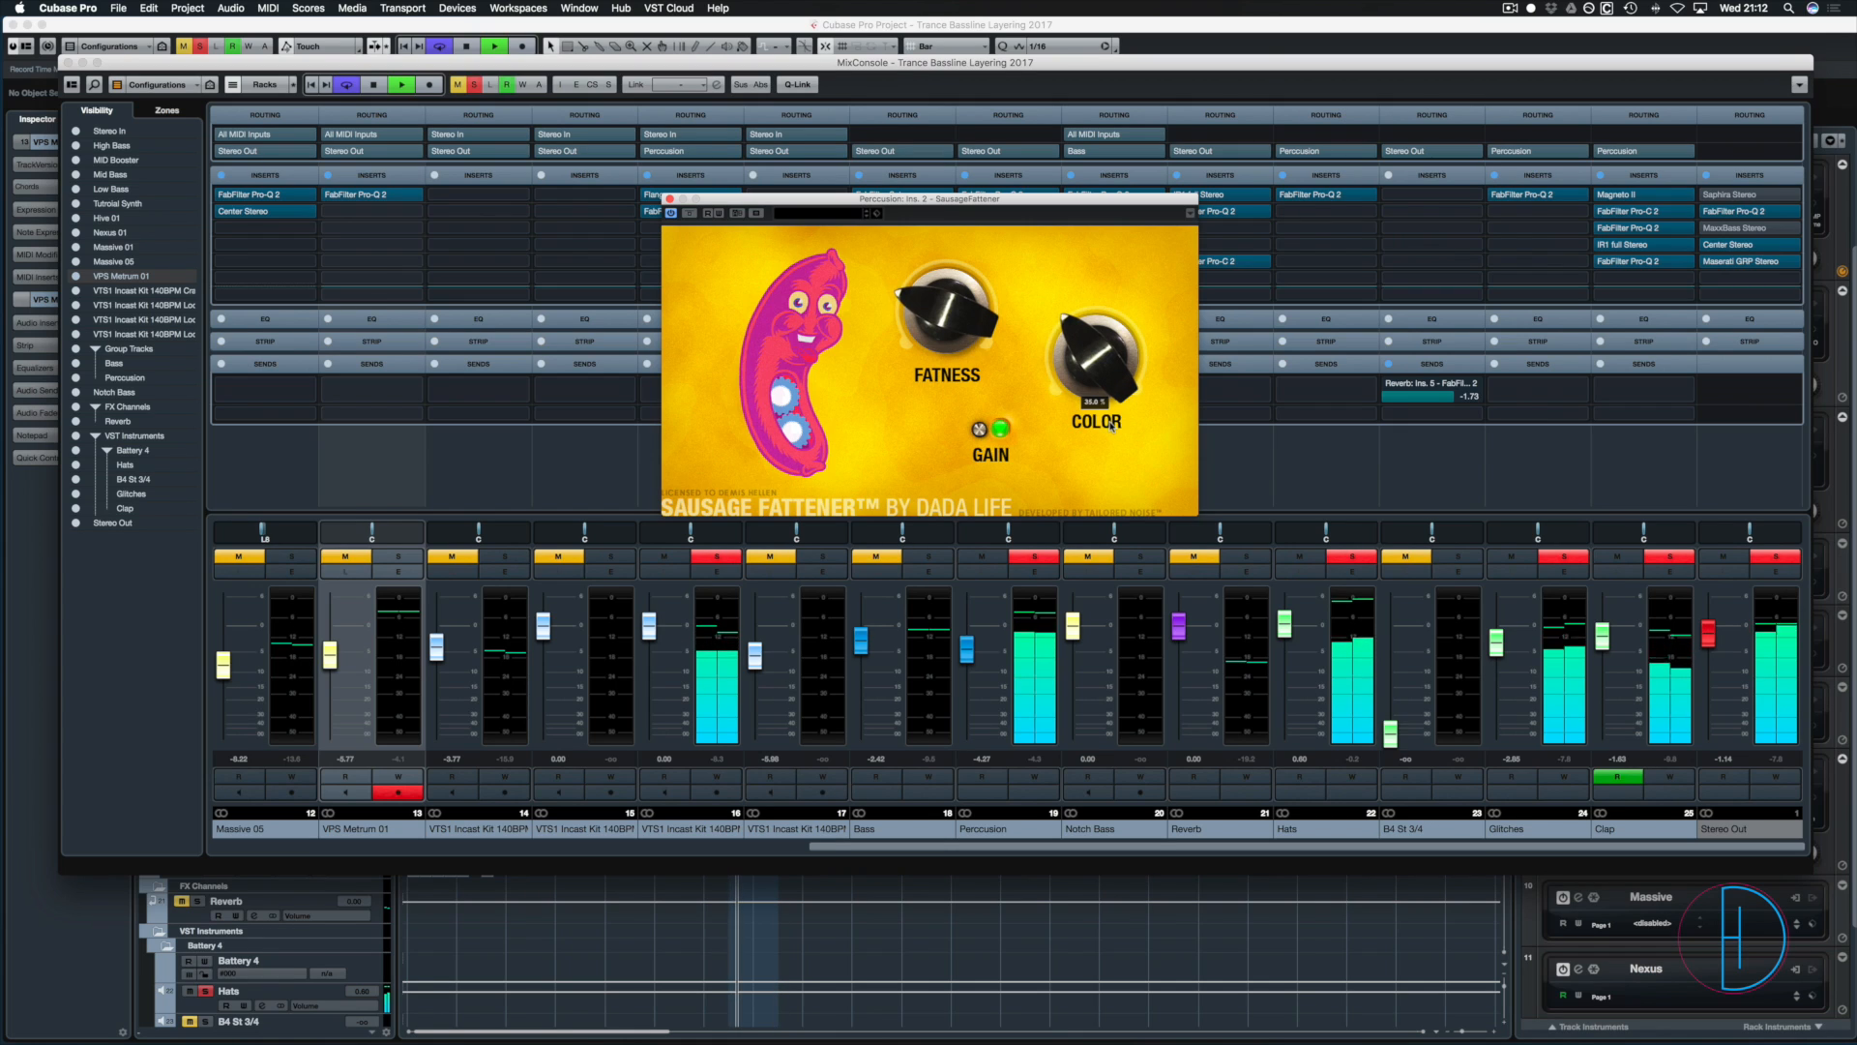
pyautogui.press('space')
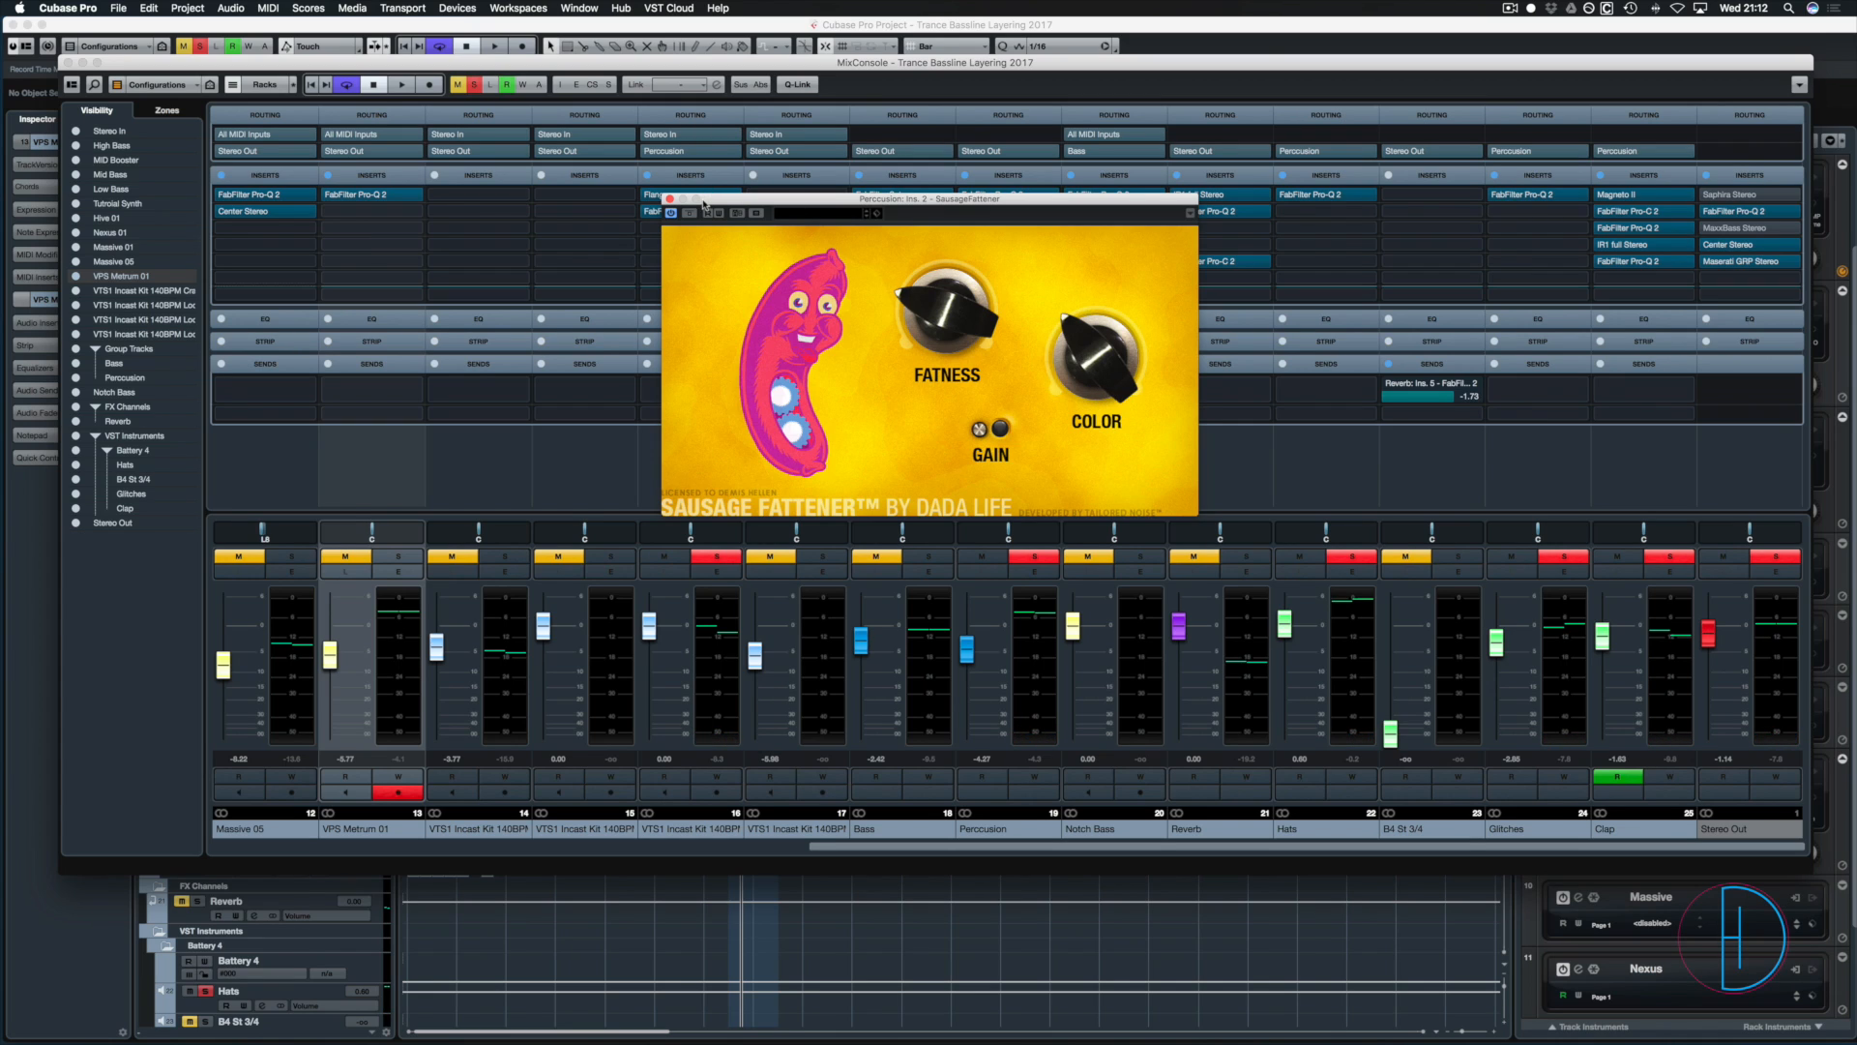
pyautogui.click(668, 200)
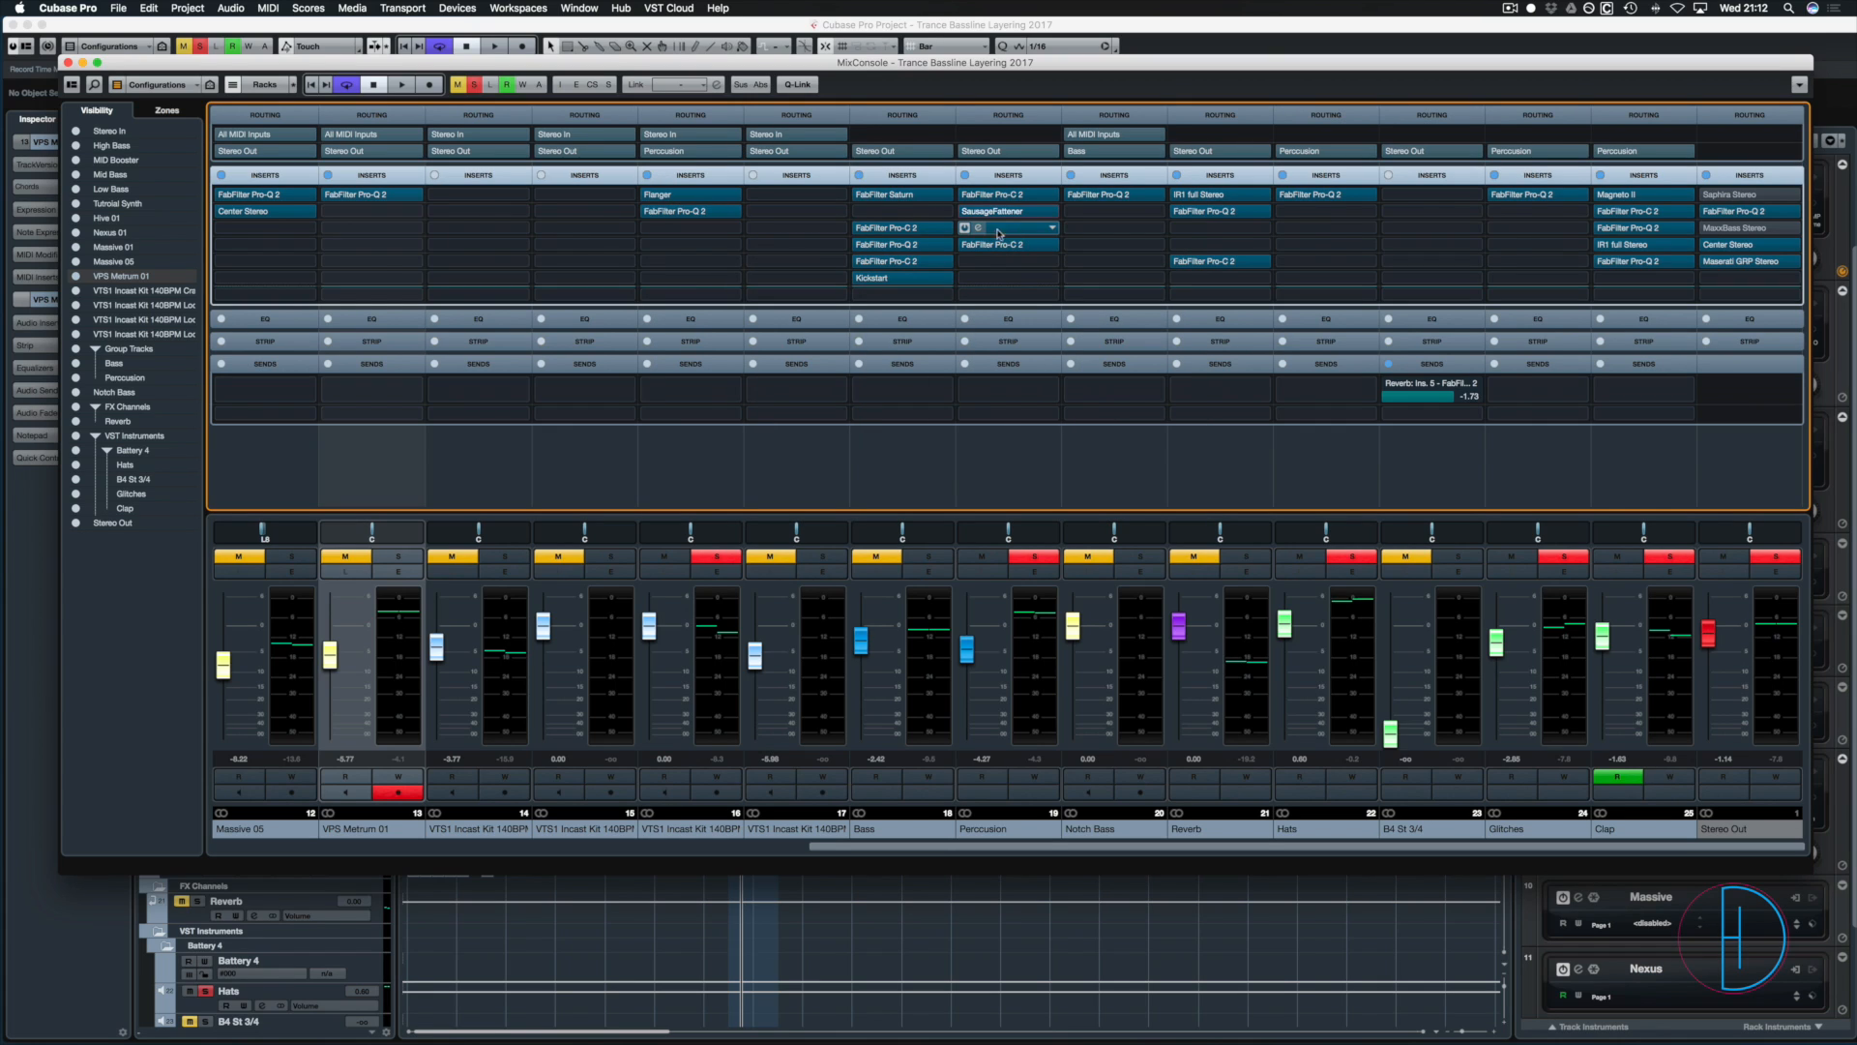
# - Open the Pro-Q 2 on the Percussion group's third insert, listen to its low-cut band soloed during playback, and close it
pyautogui.click(1003, 232)
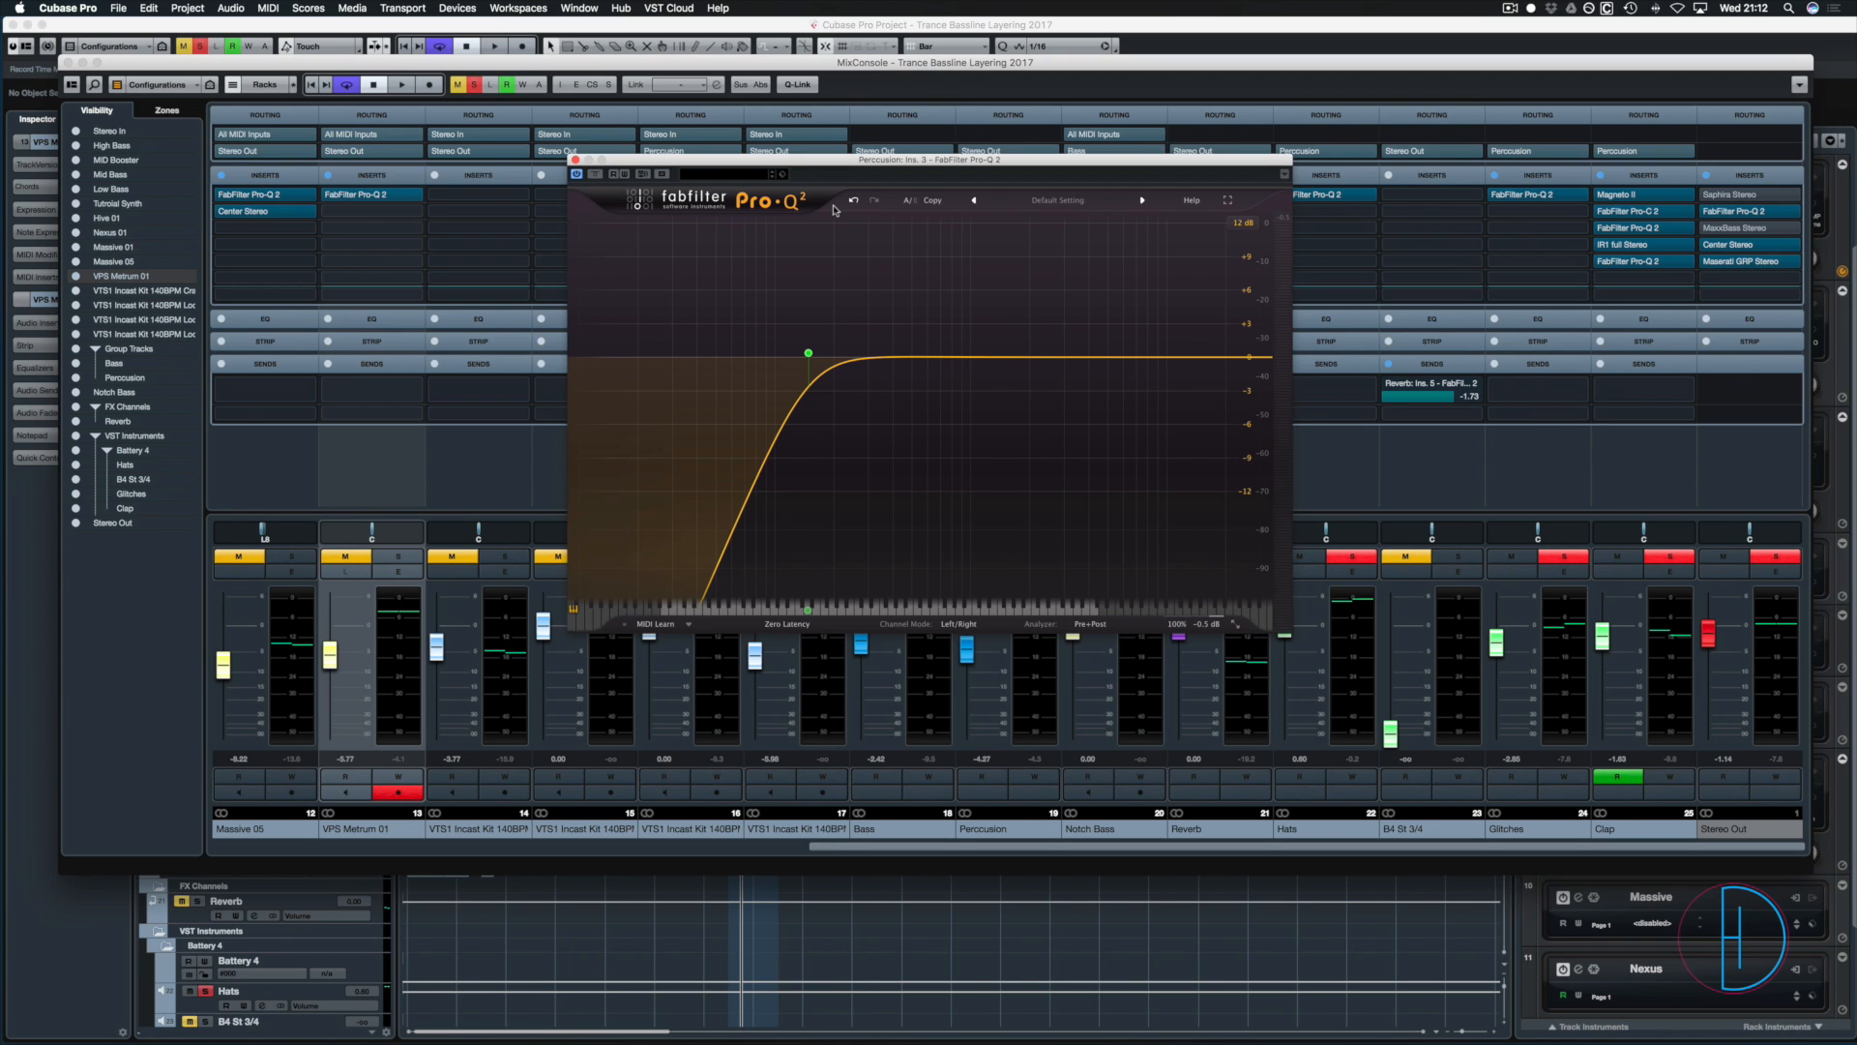
pyautogui.press('space')
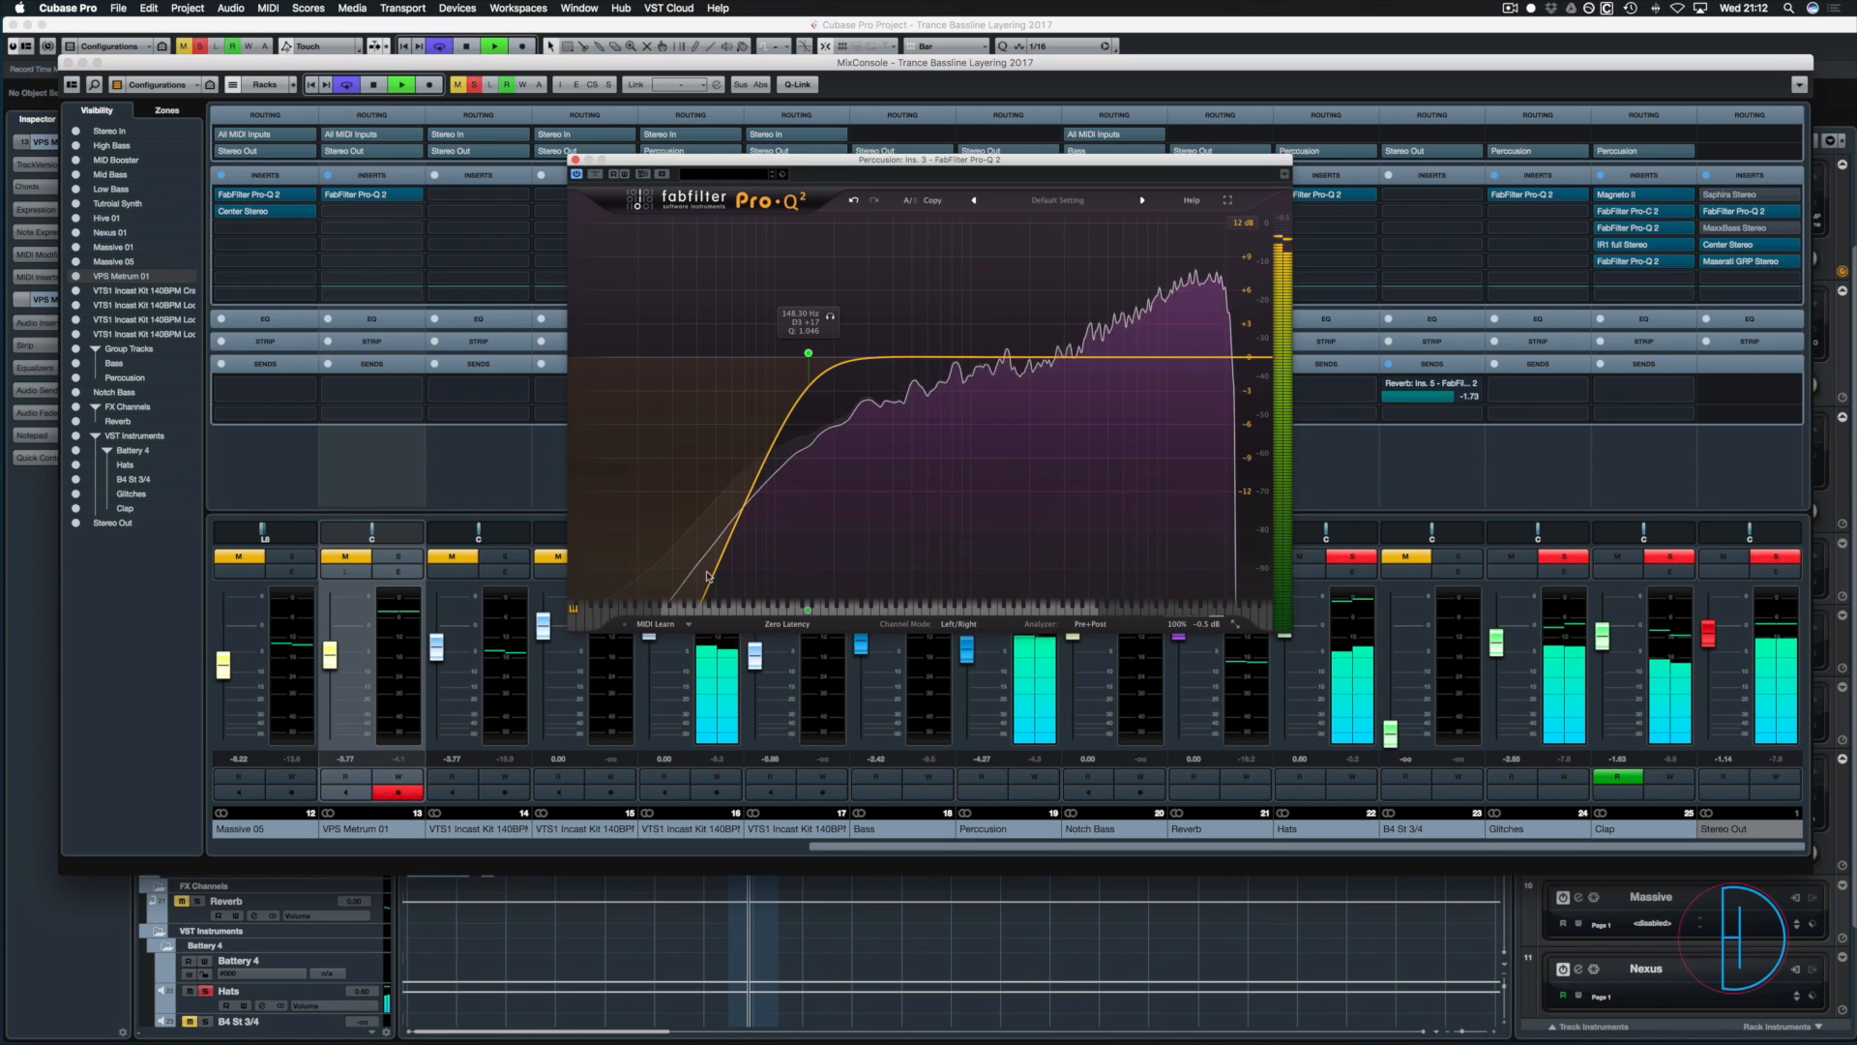
pyautogui.click(829, 317)
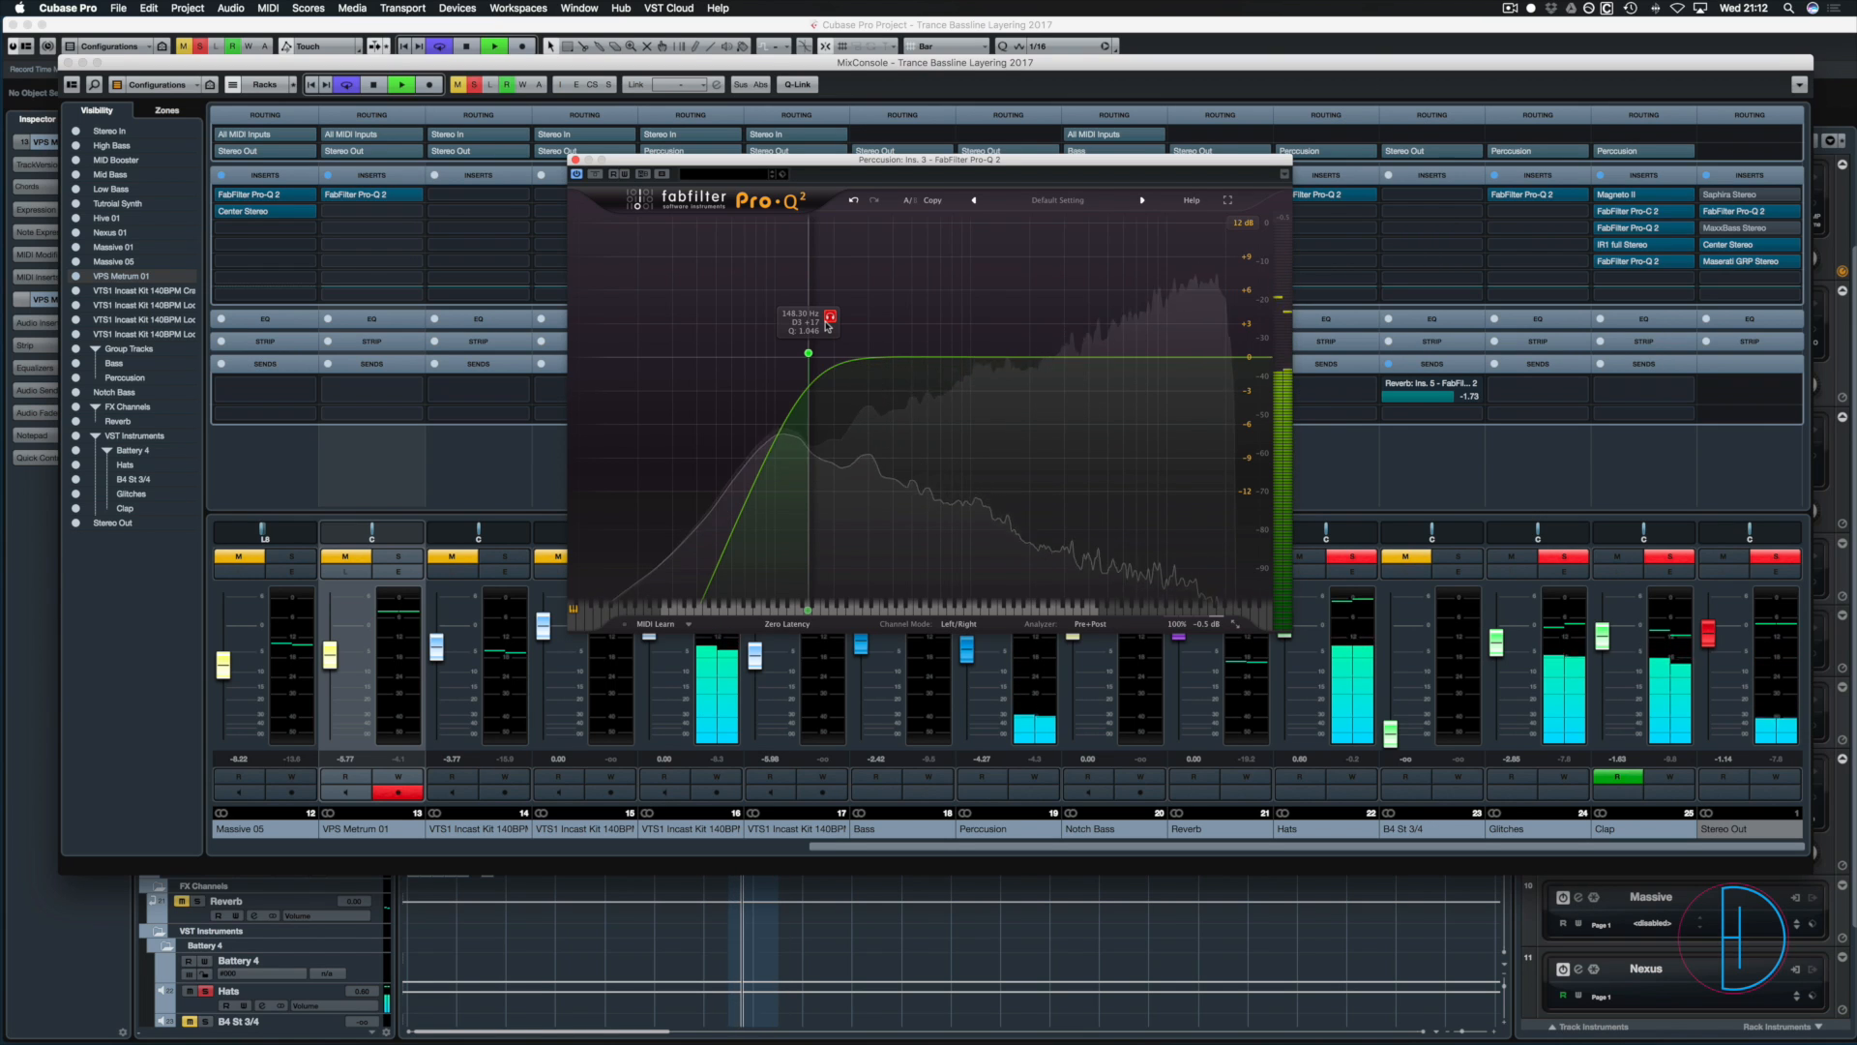
pyautogui.click(829, 319)
pyautogui.press('space')
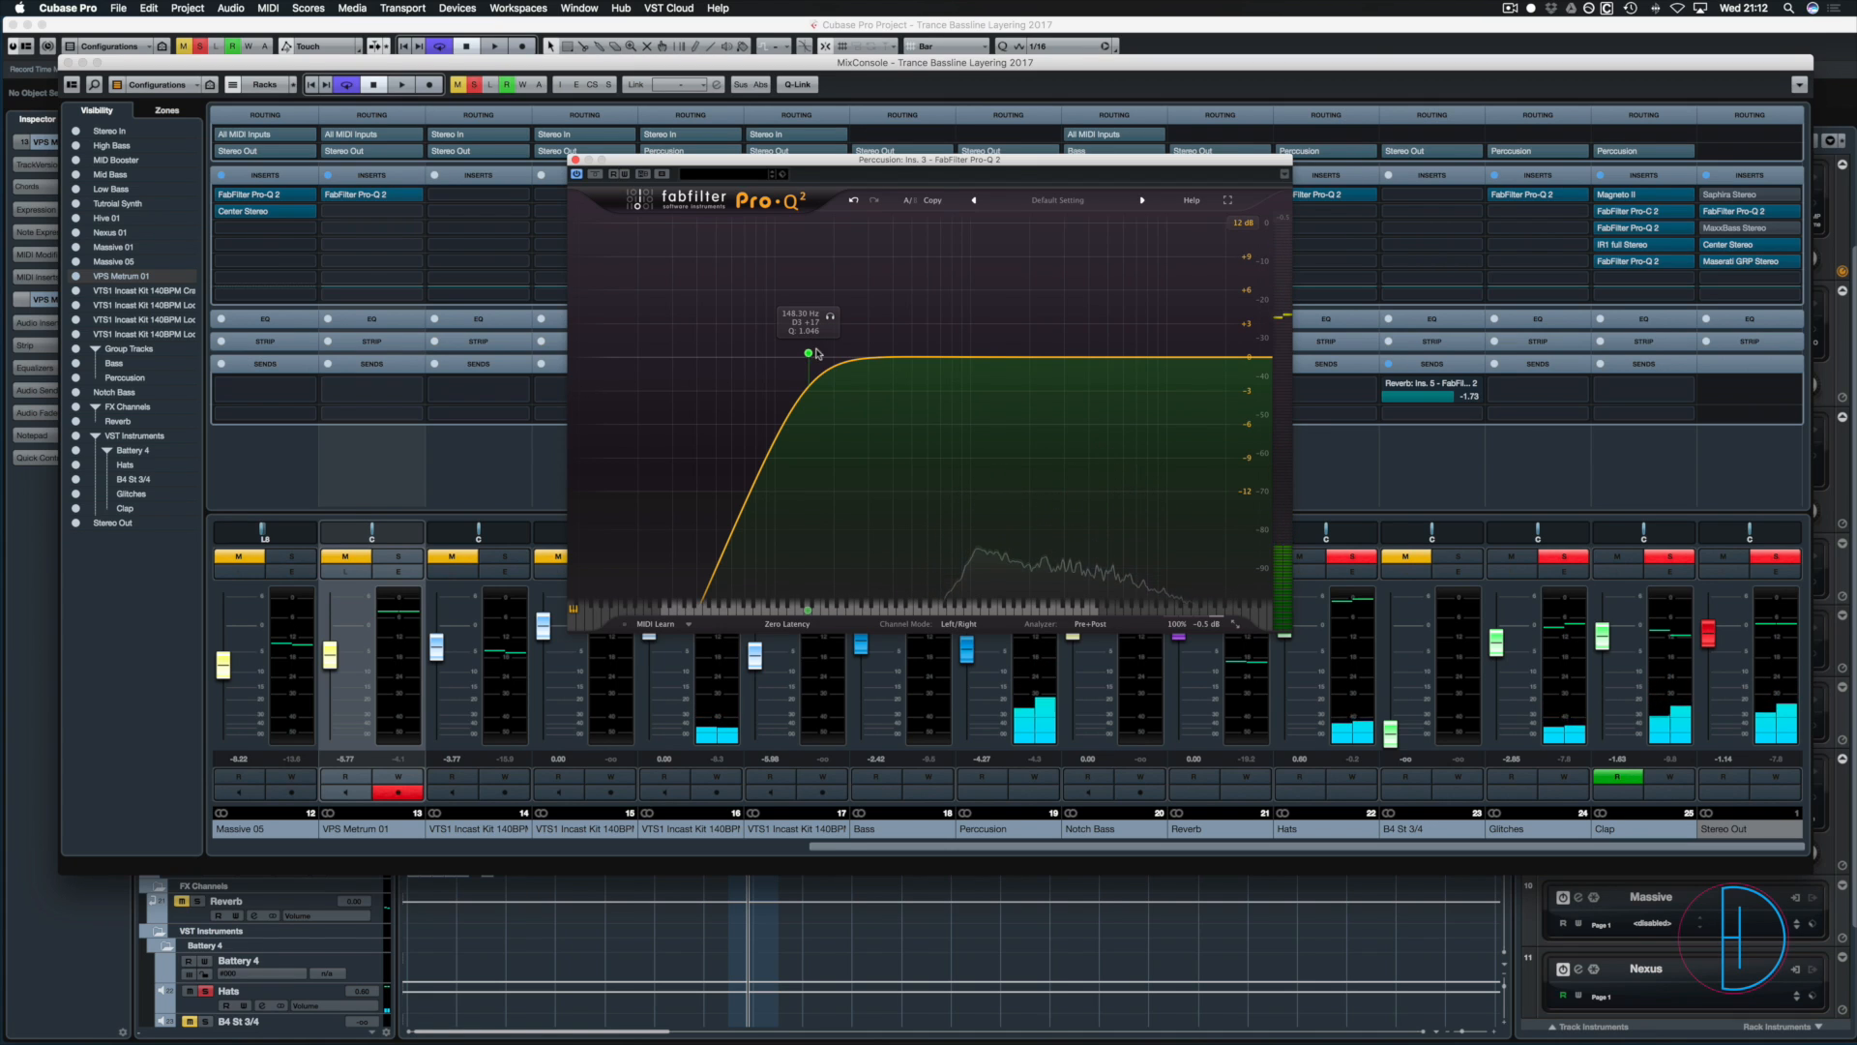
pyautogui.click(575, 160)
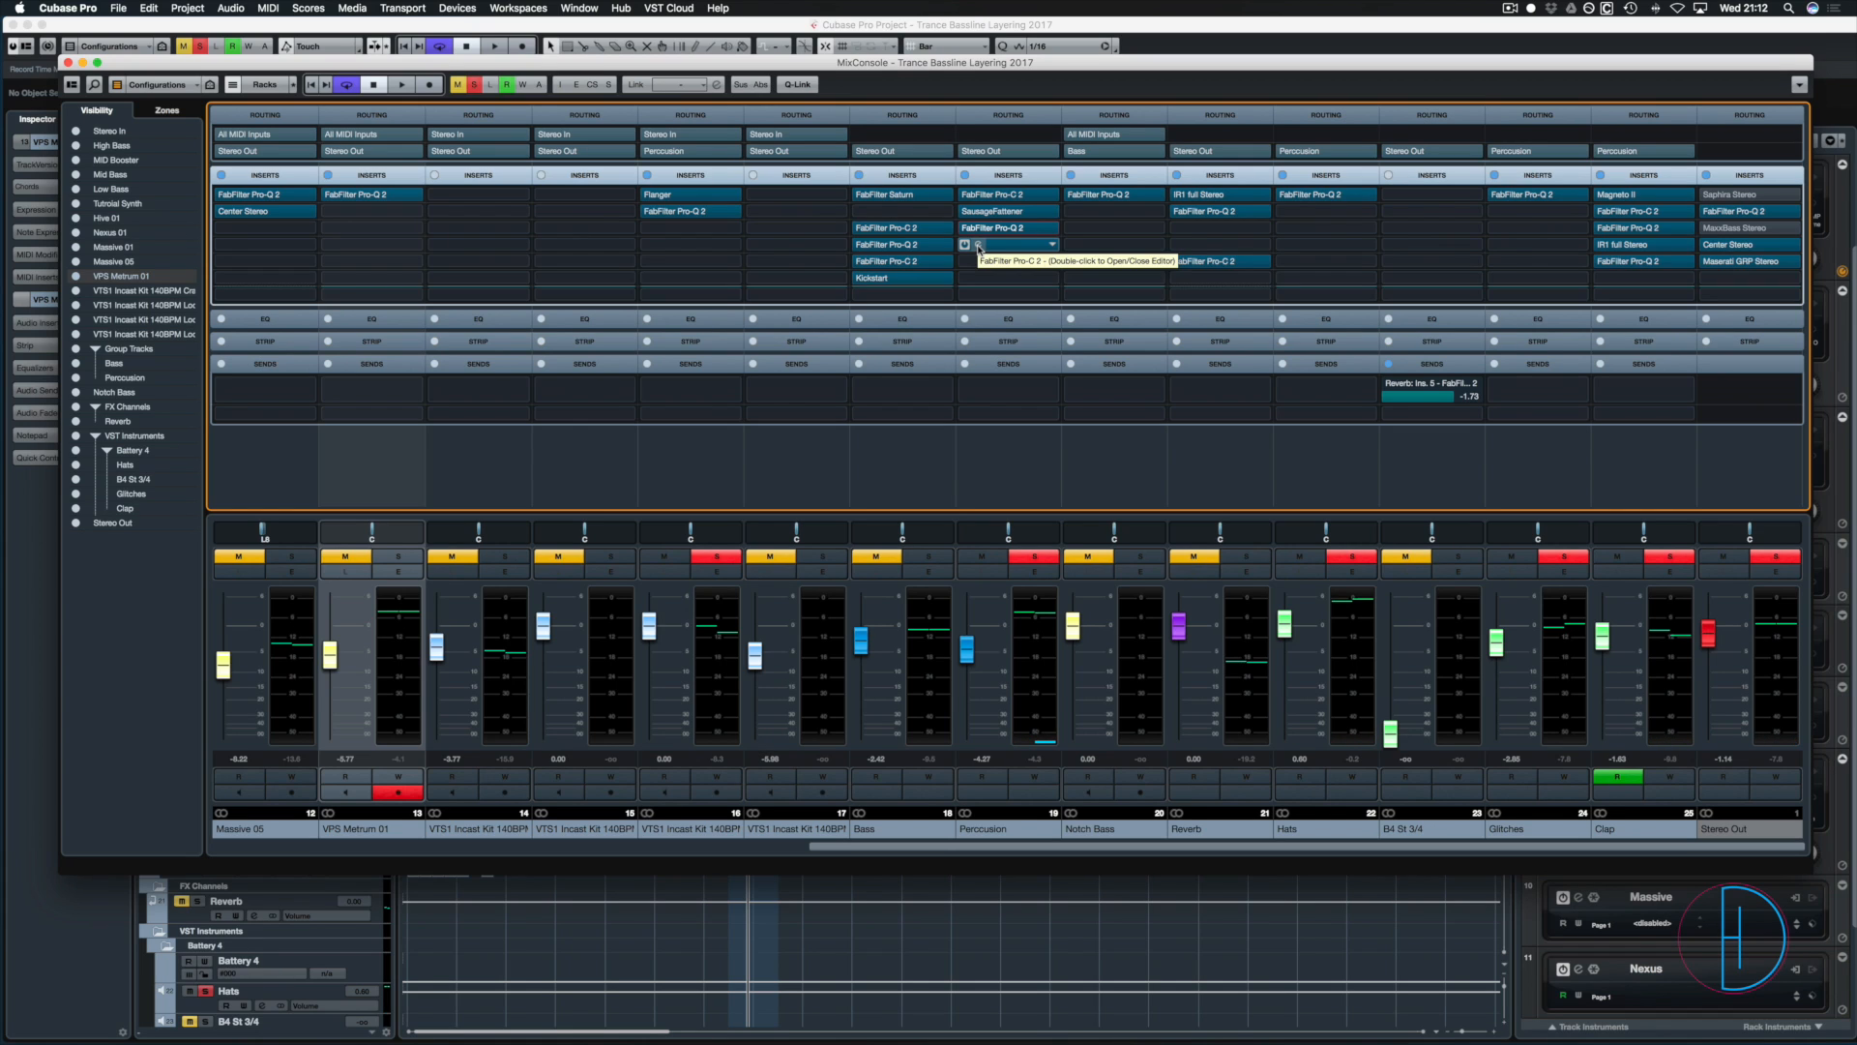
# - Compare the percussion with the fourth insert's Pro-C 2 active and bypassed during playback, leave it active, and close it
pyautogui.click(978, 246)
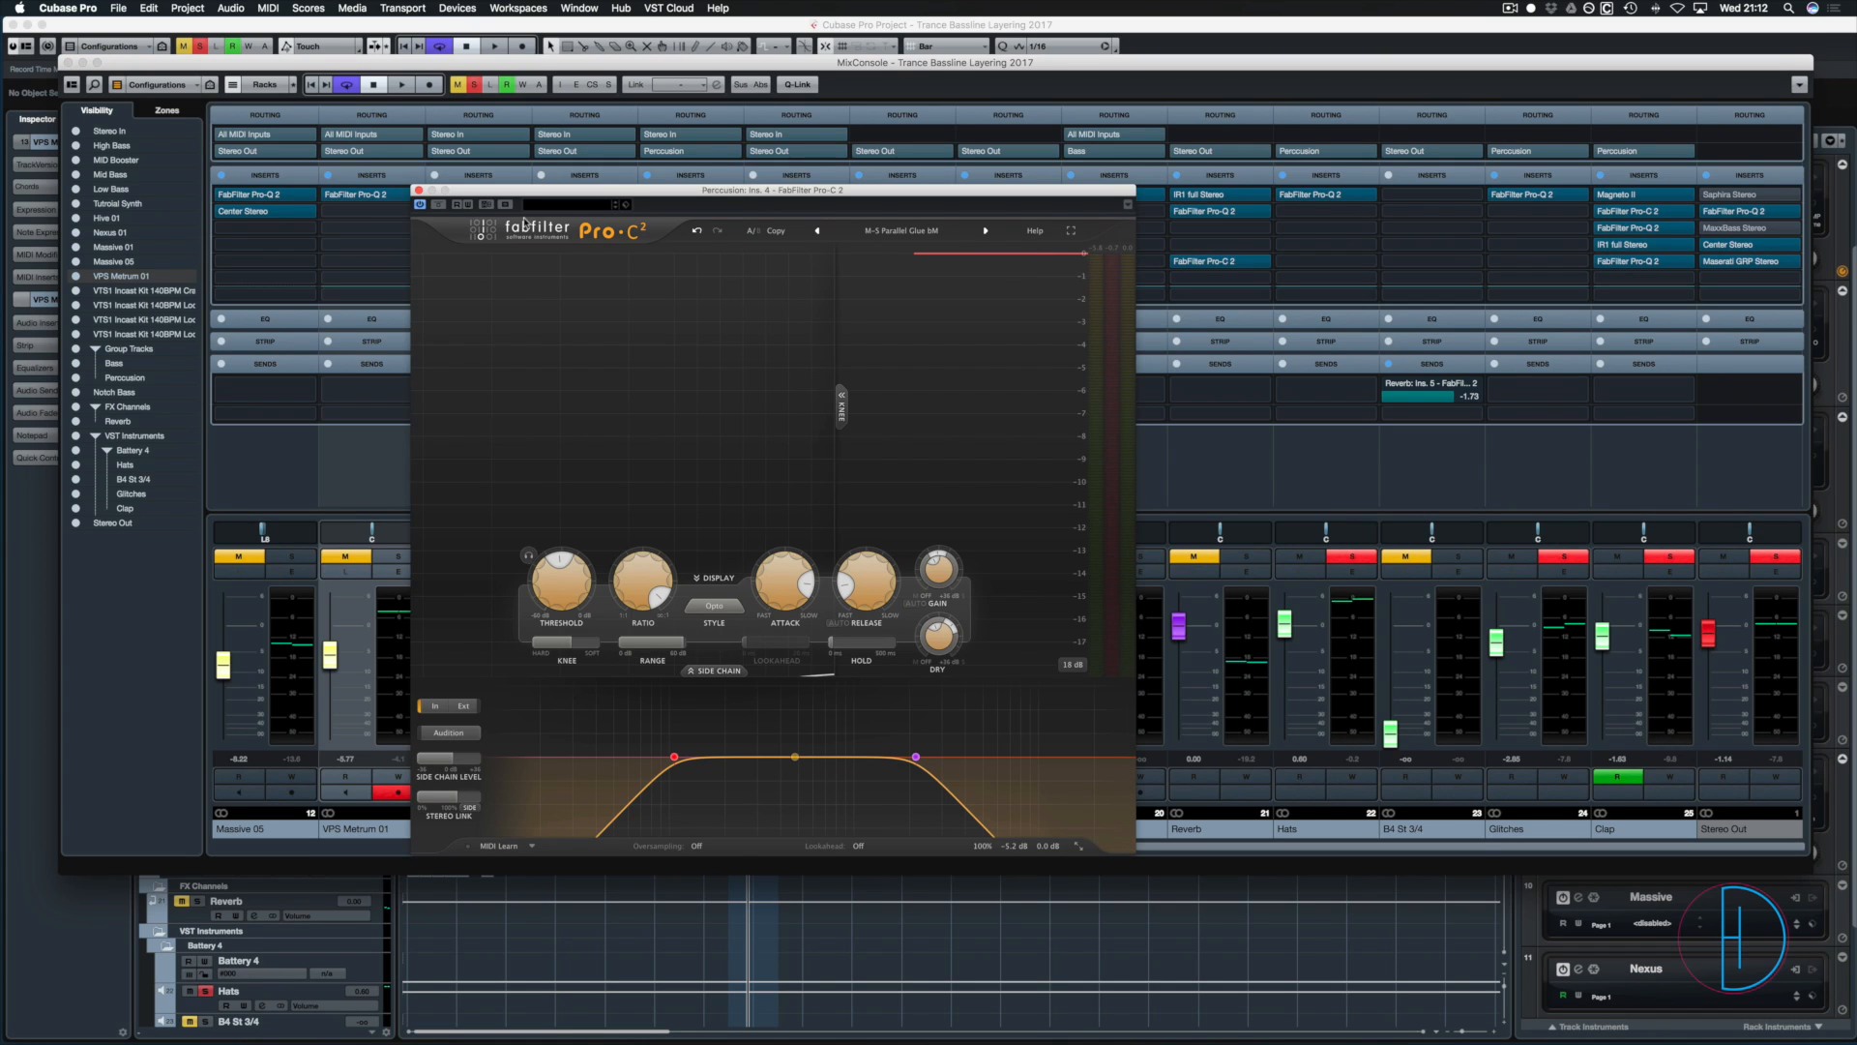
pyautogui.moveTo(766, 203); pyautogui.dragTo(734, 74)
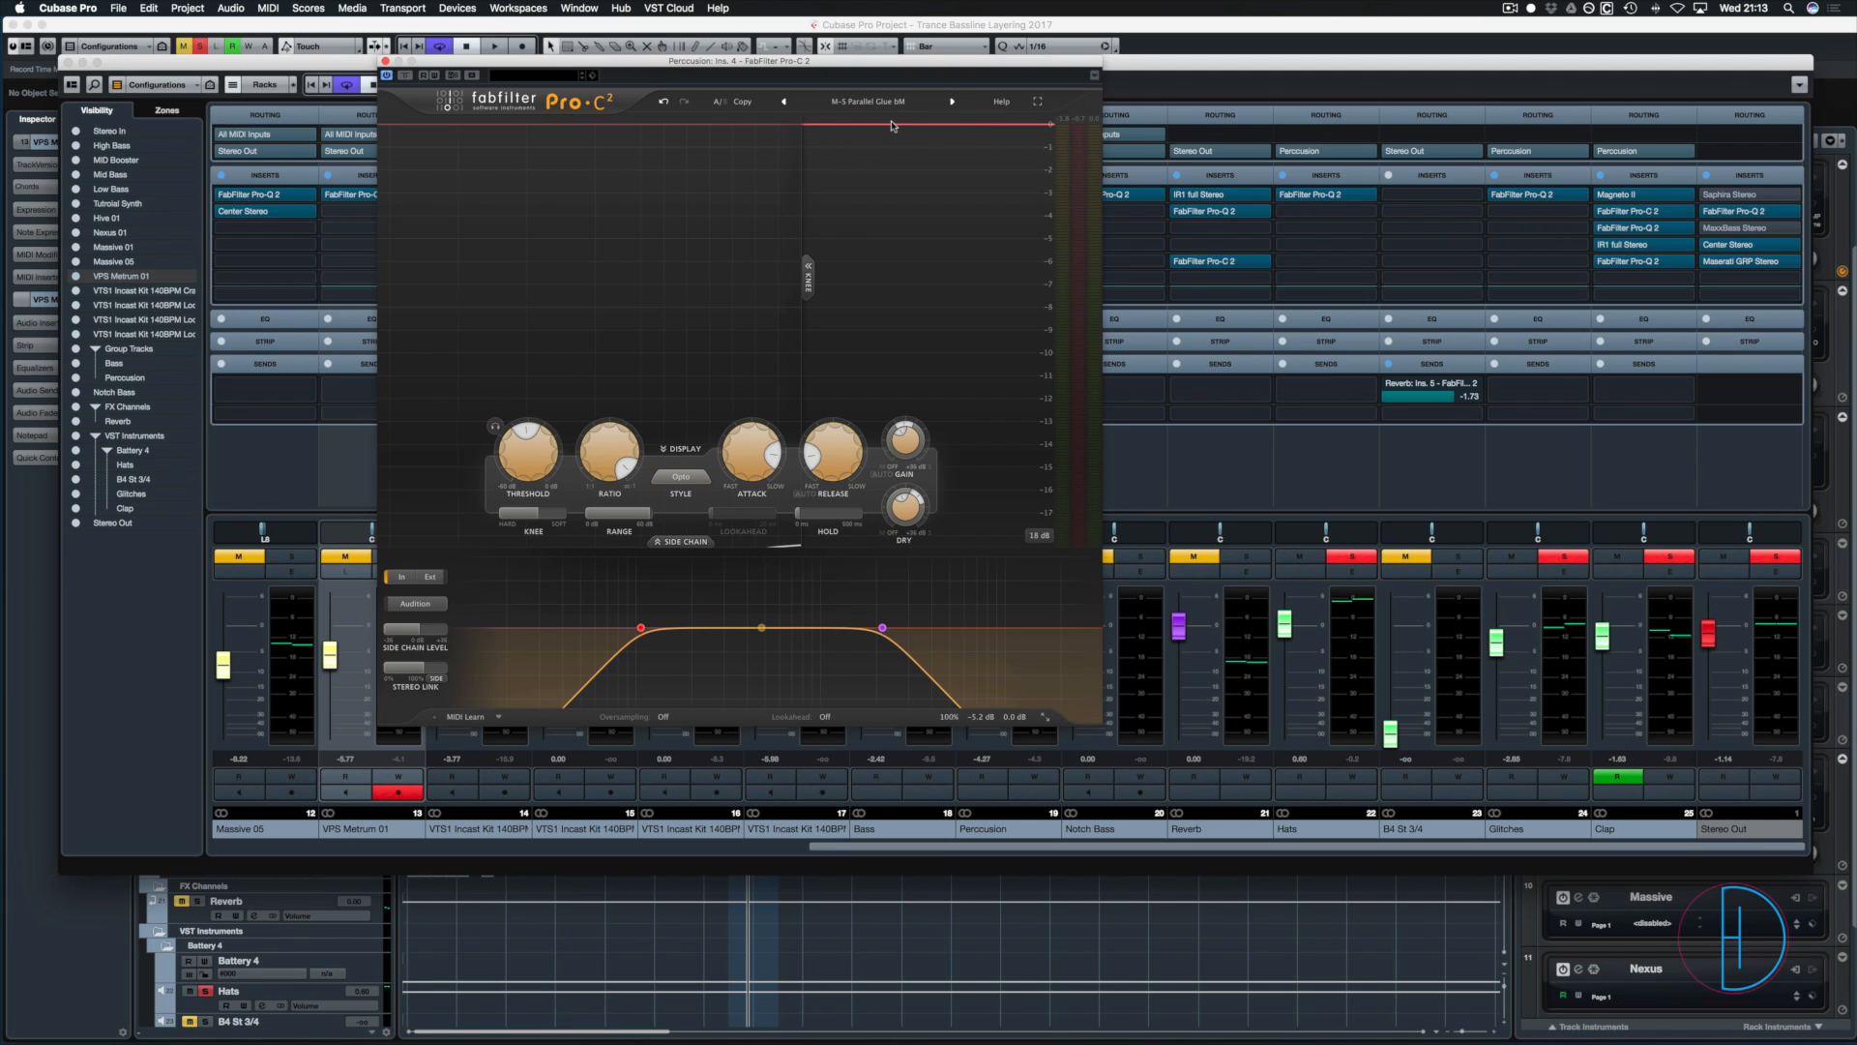
pyautogui.press('space')
pyautogui.click(406, 76)
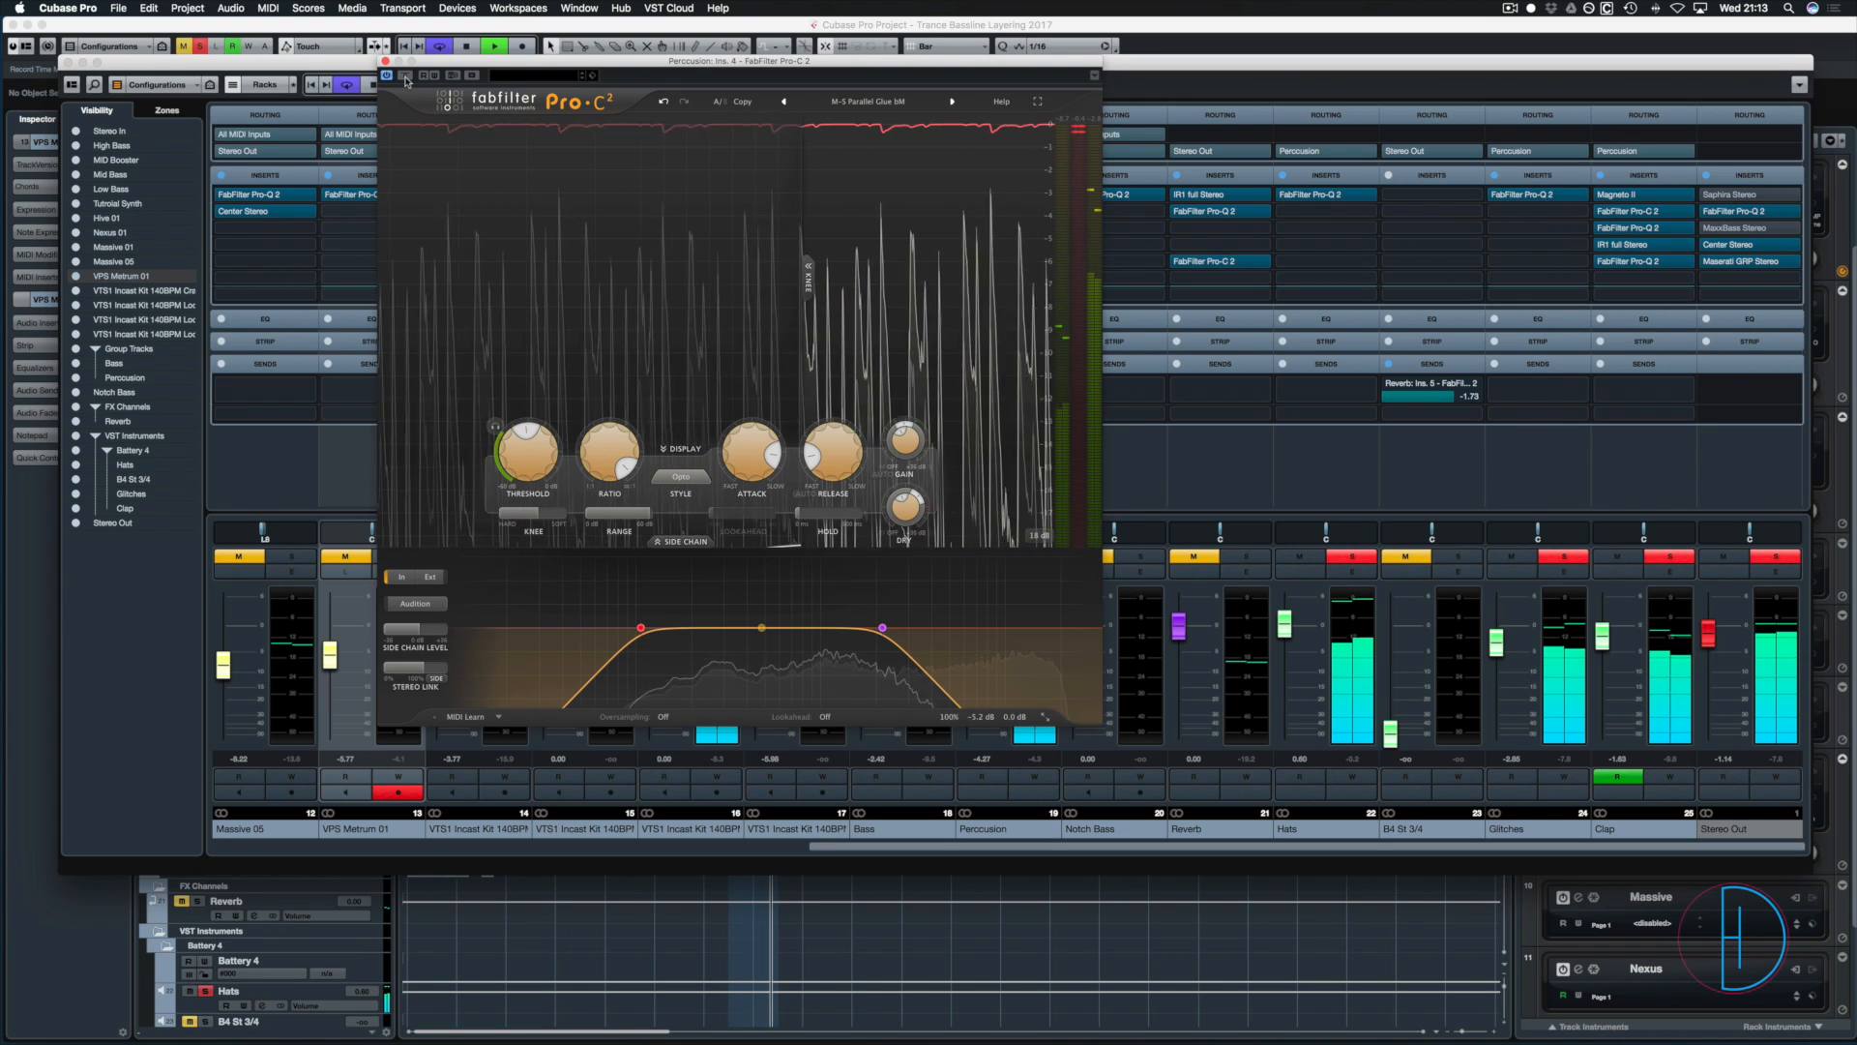
pyautogui.click(406, 78)
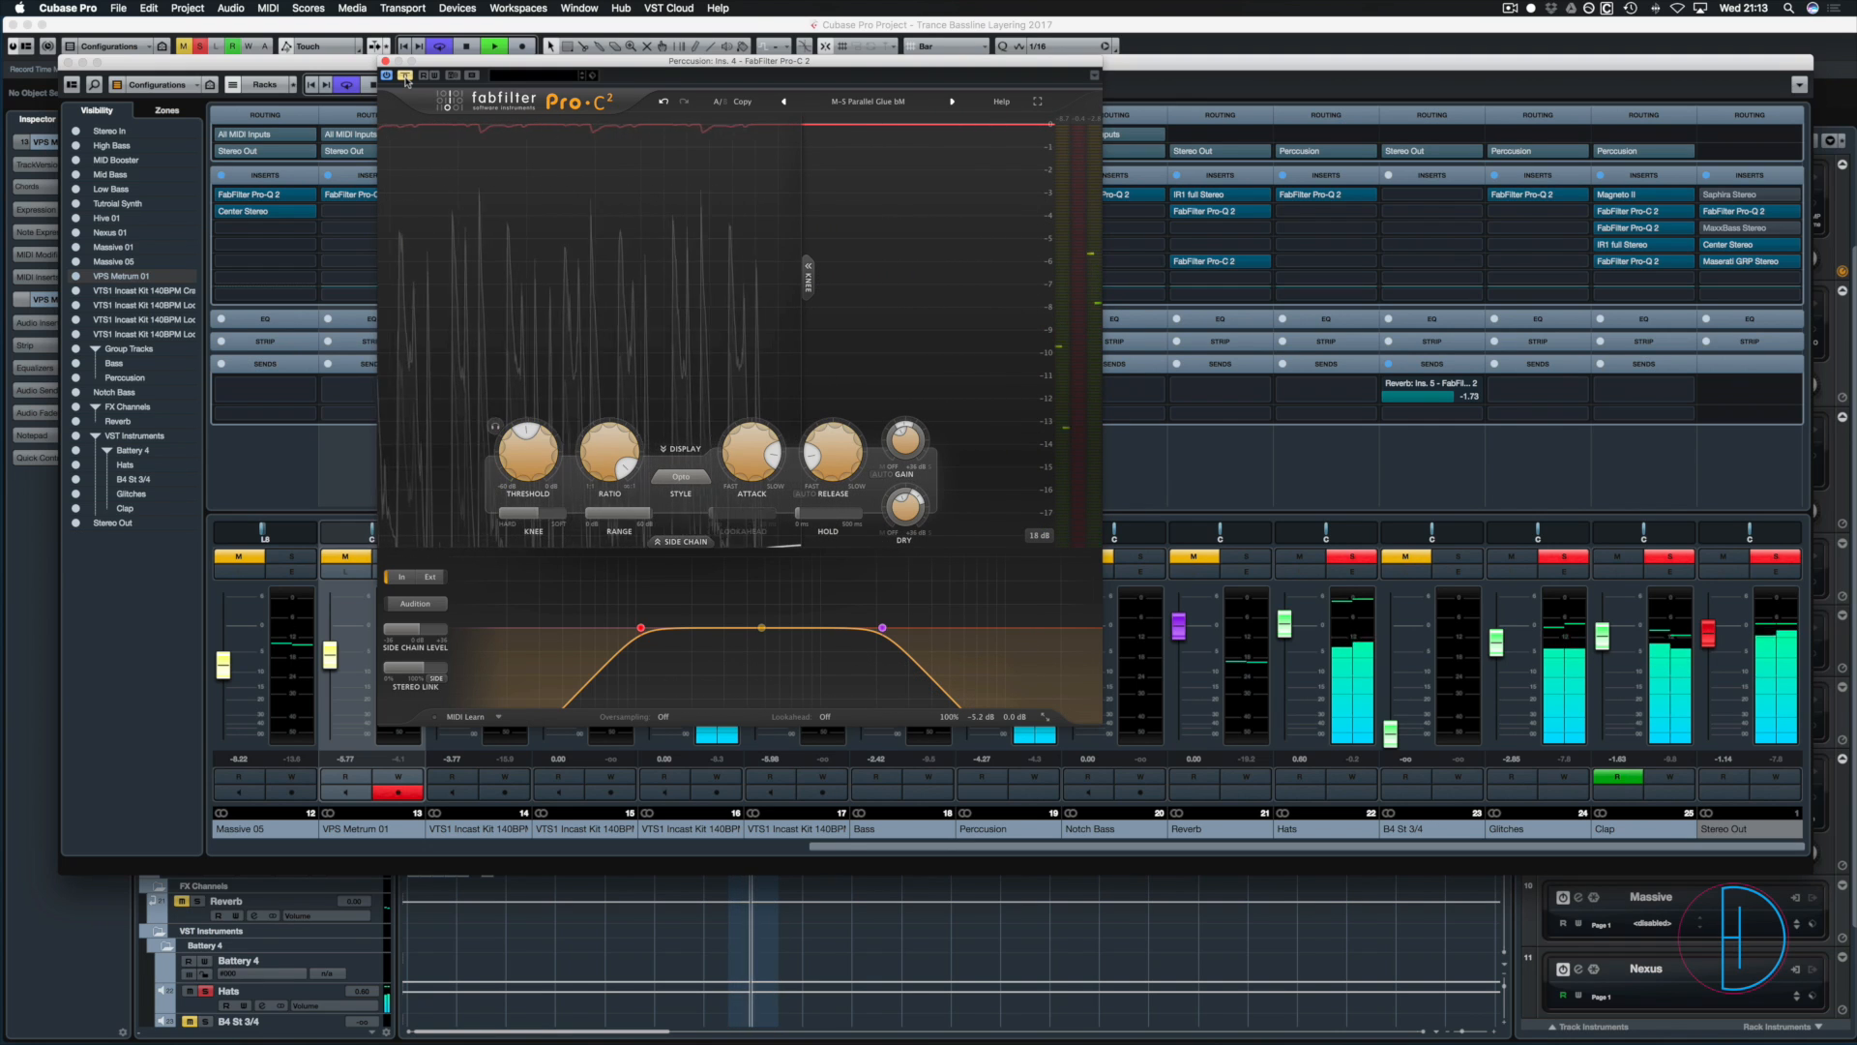
pyautogui.click(405, 78)
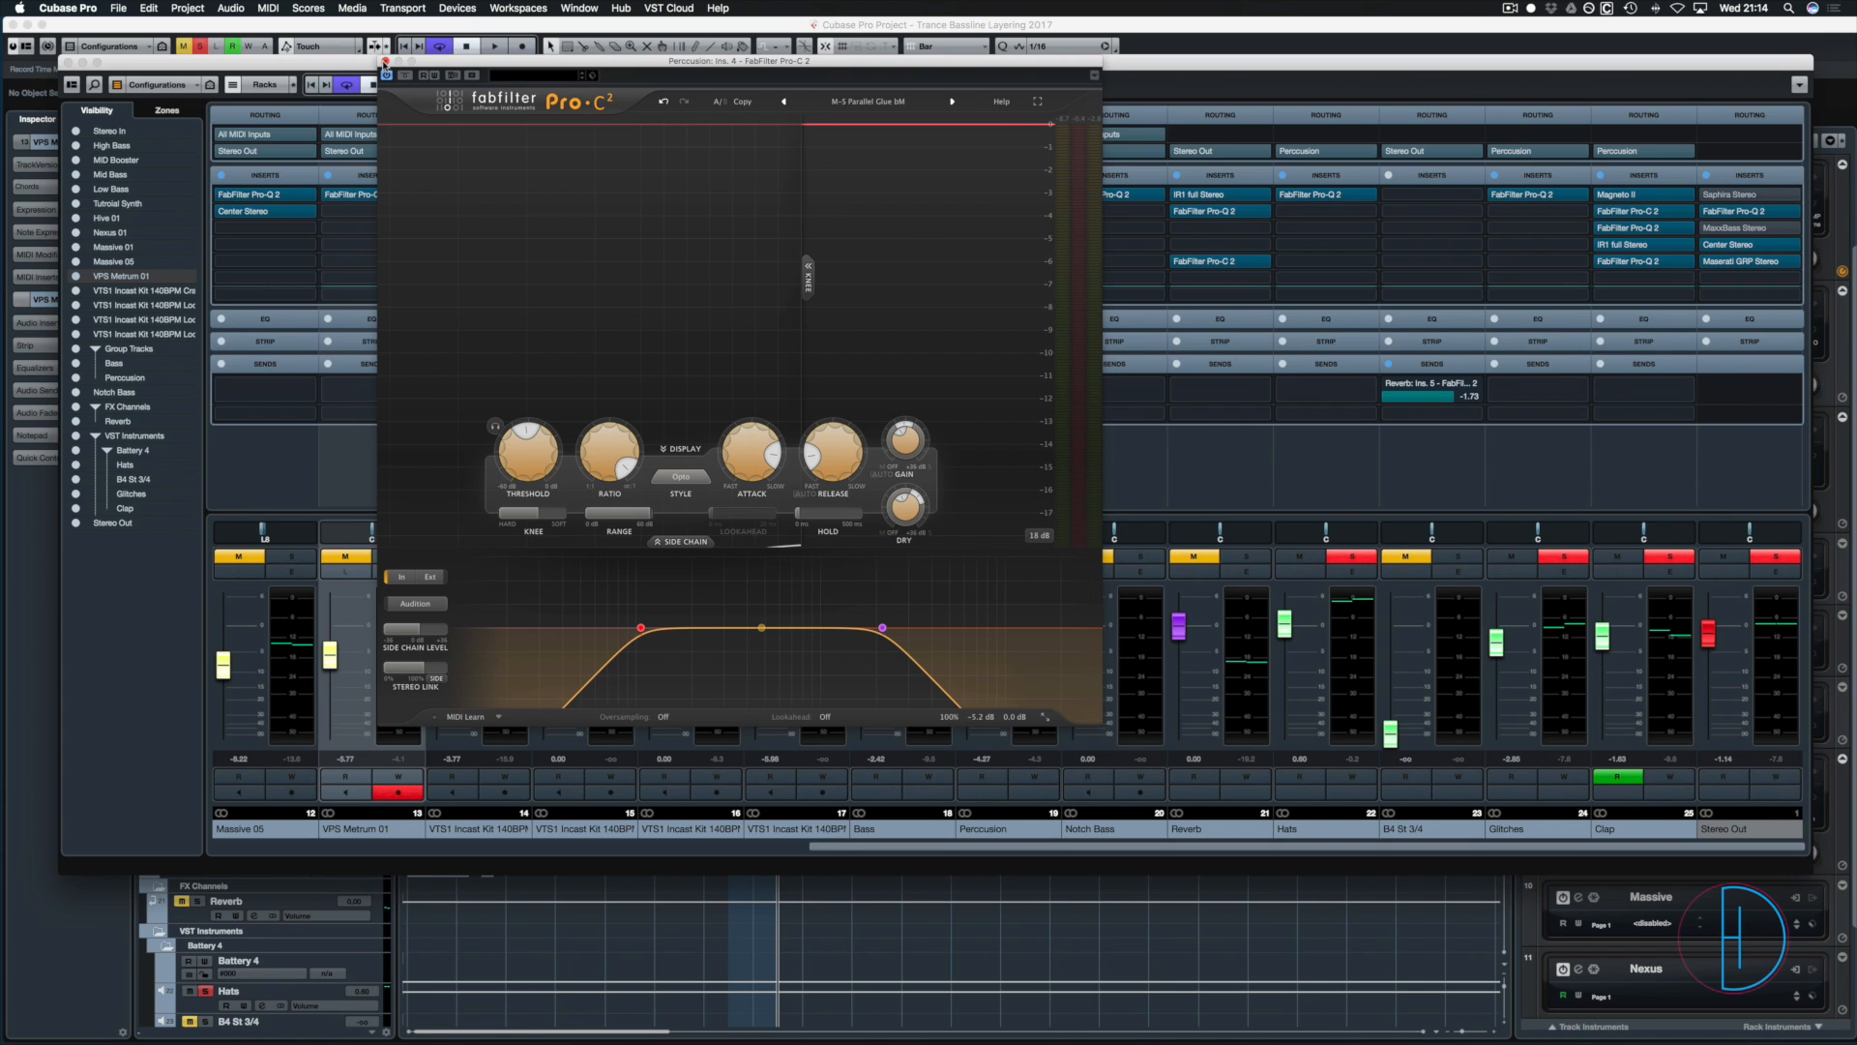
pyautogui.click(385, 62)
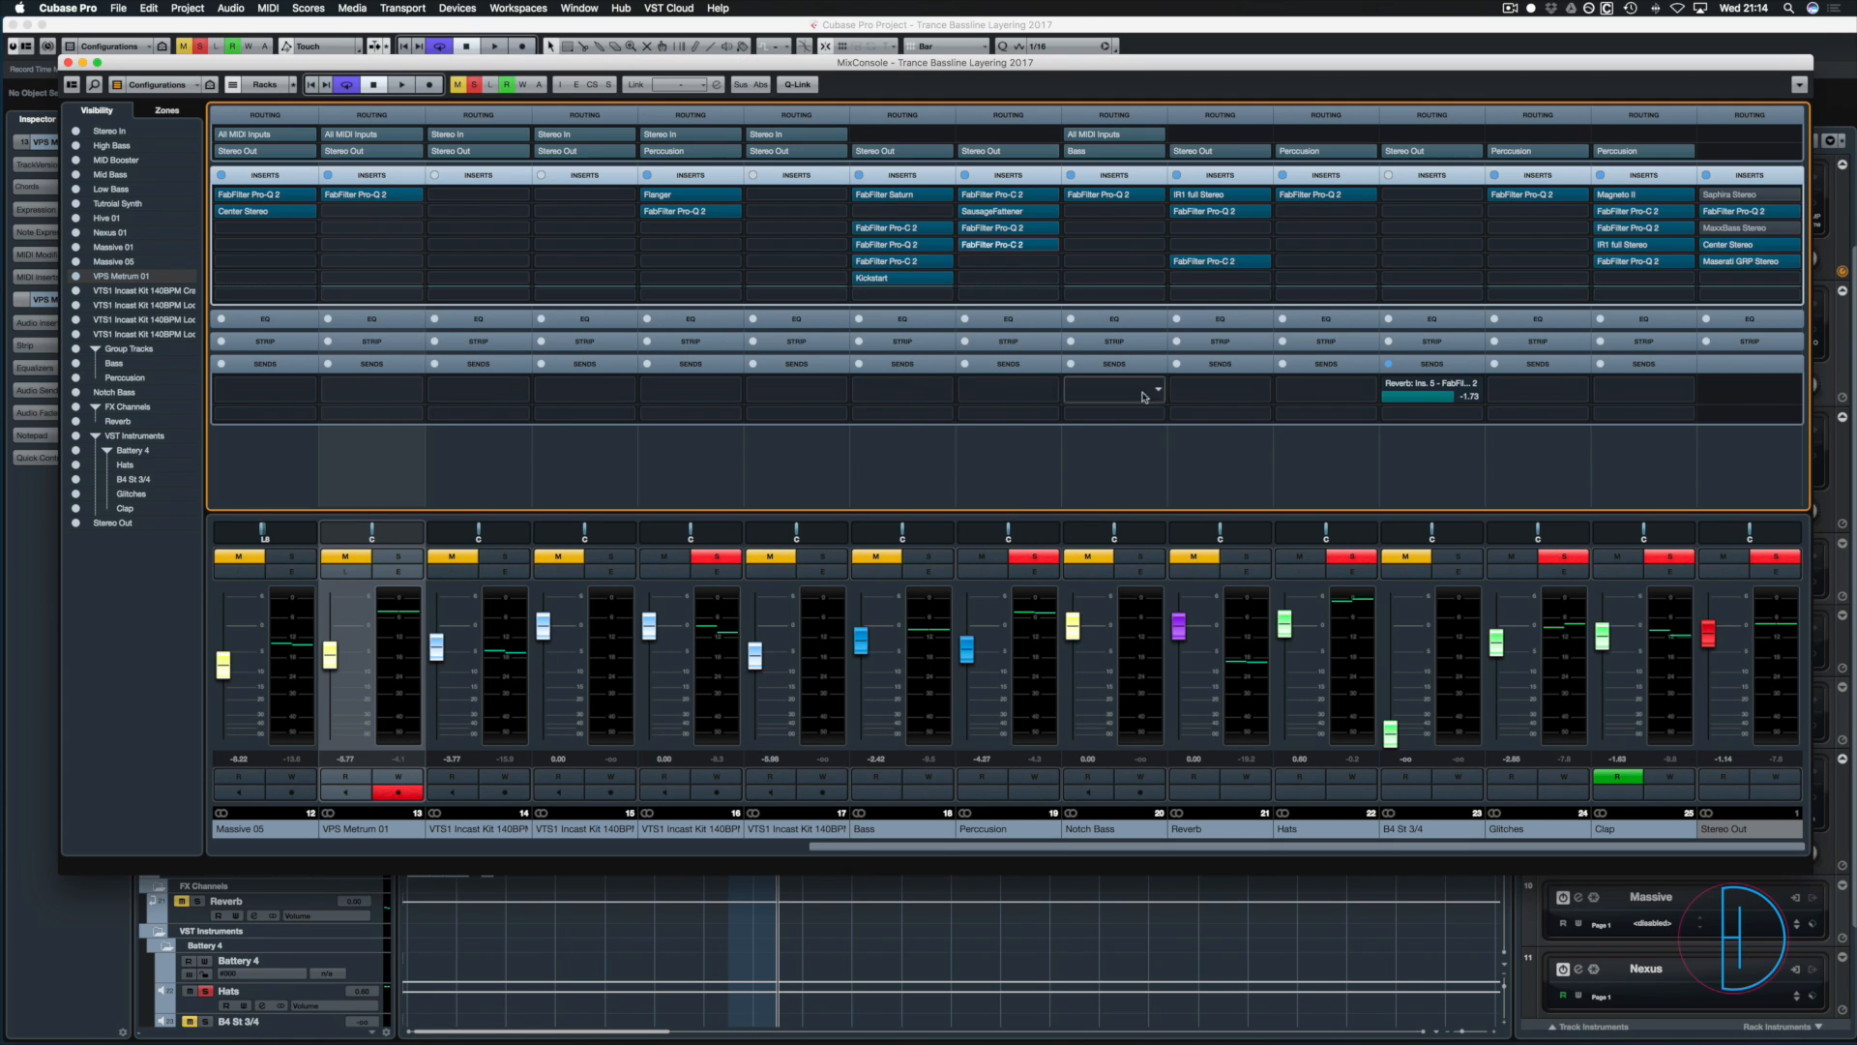
# - Unsolo the Percussion group and play the full mix briefly from the arrangement window
pyautogui.click(1036, 559)
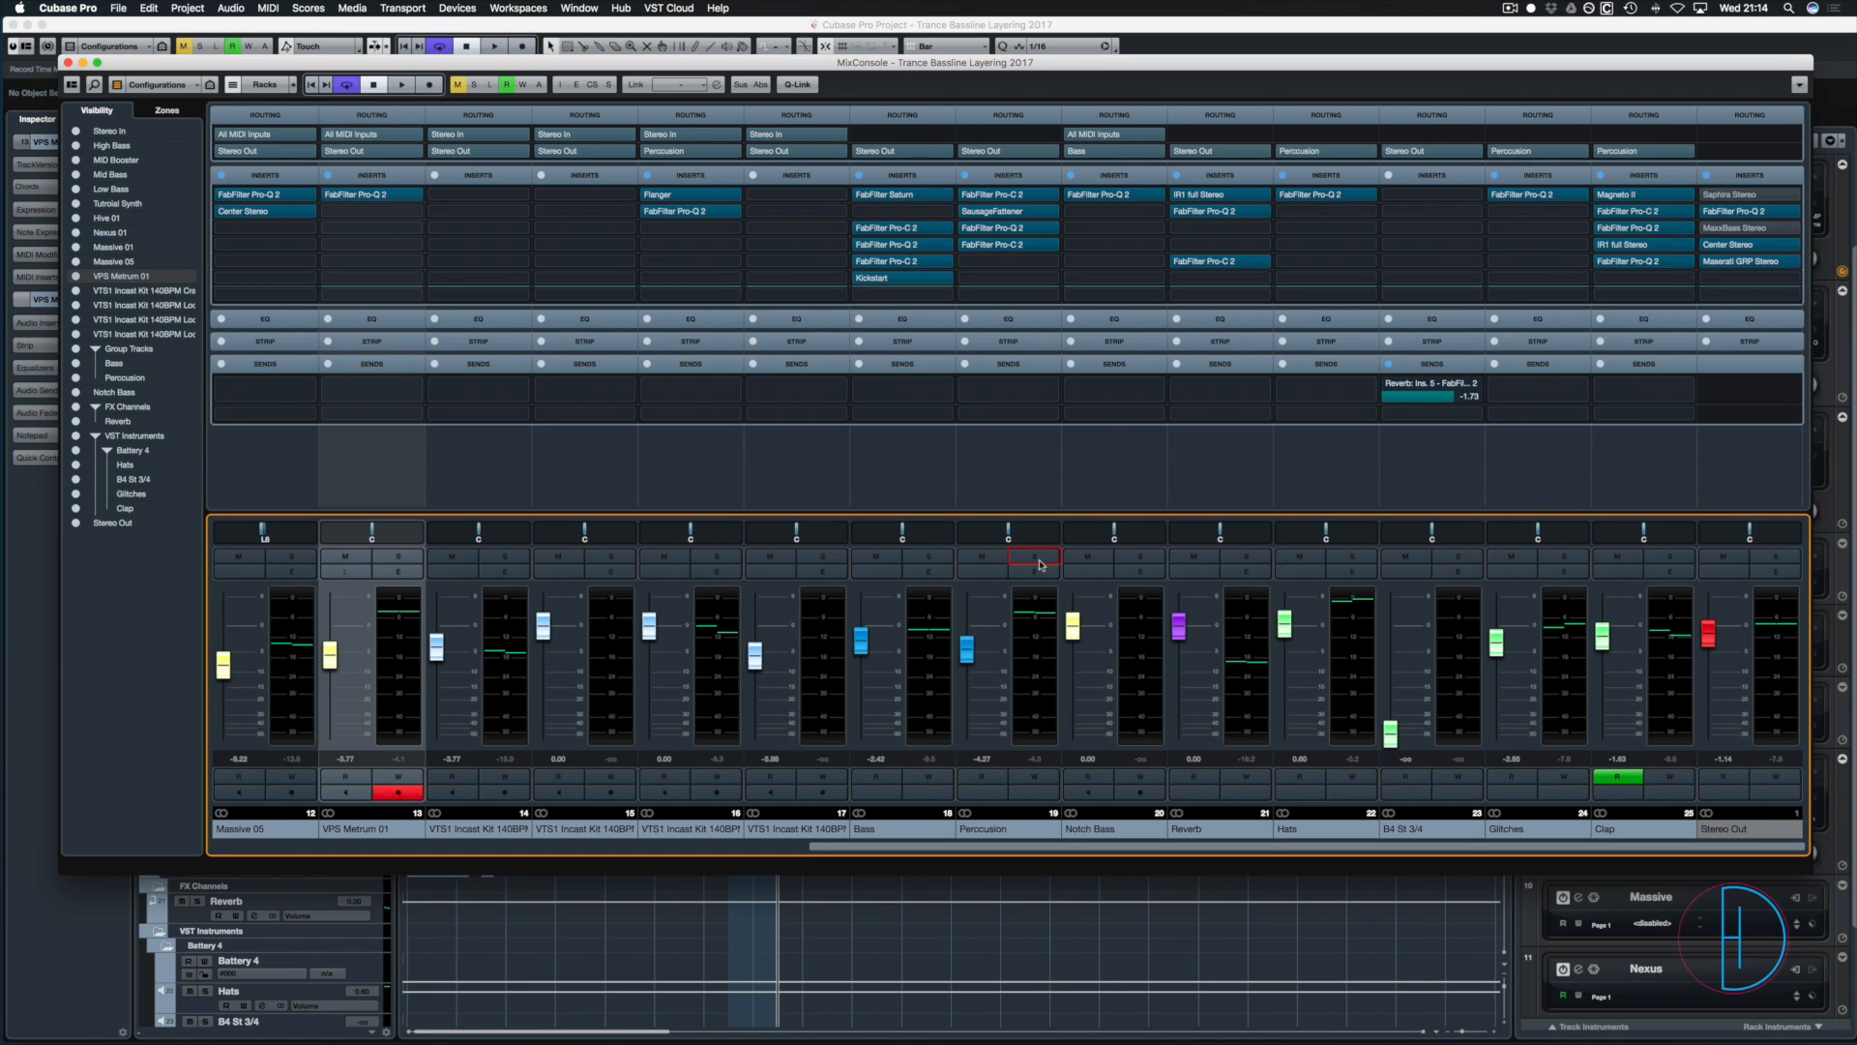
pyautogui.click(1065, 941)
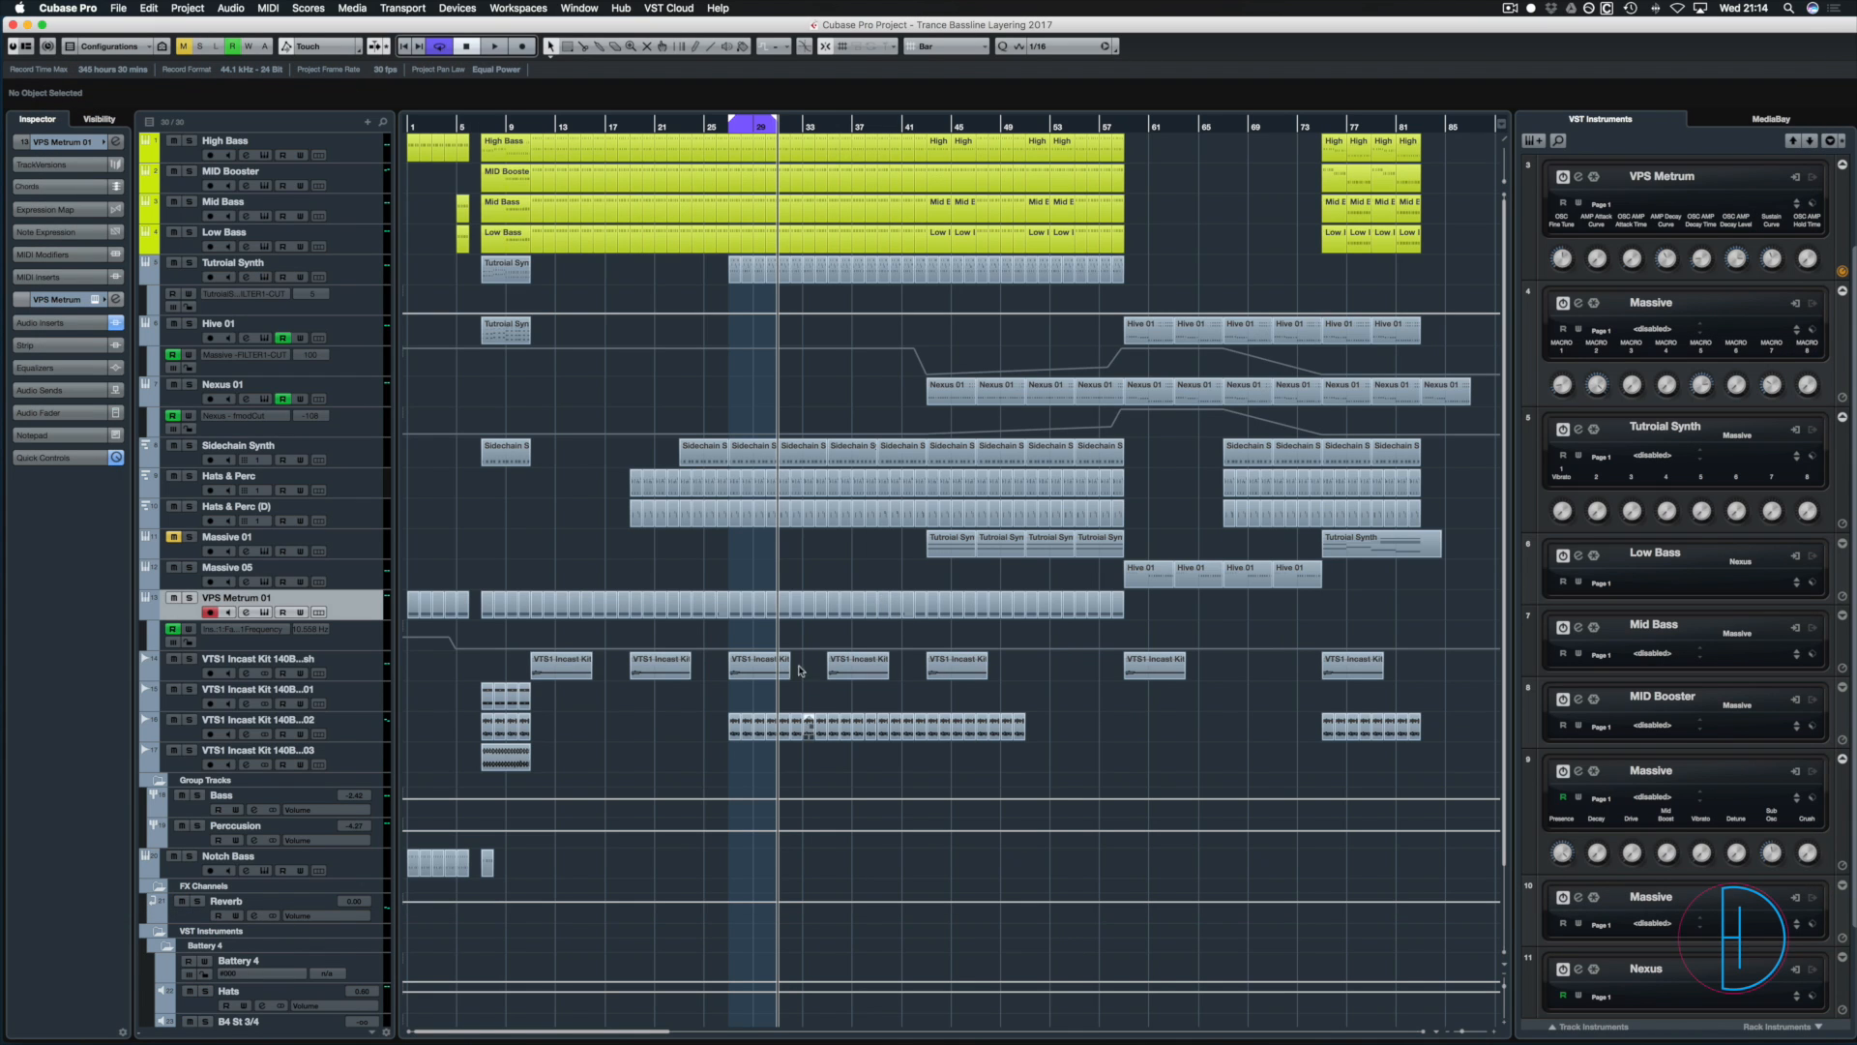
pyautogui.press('space')
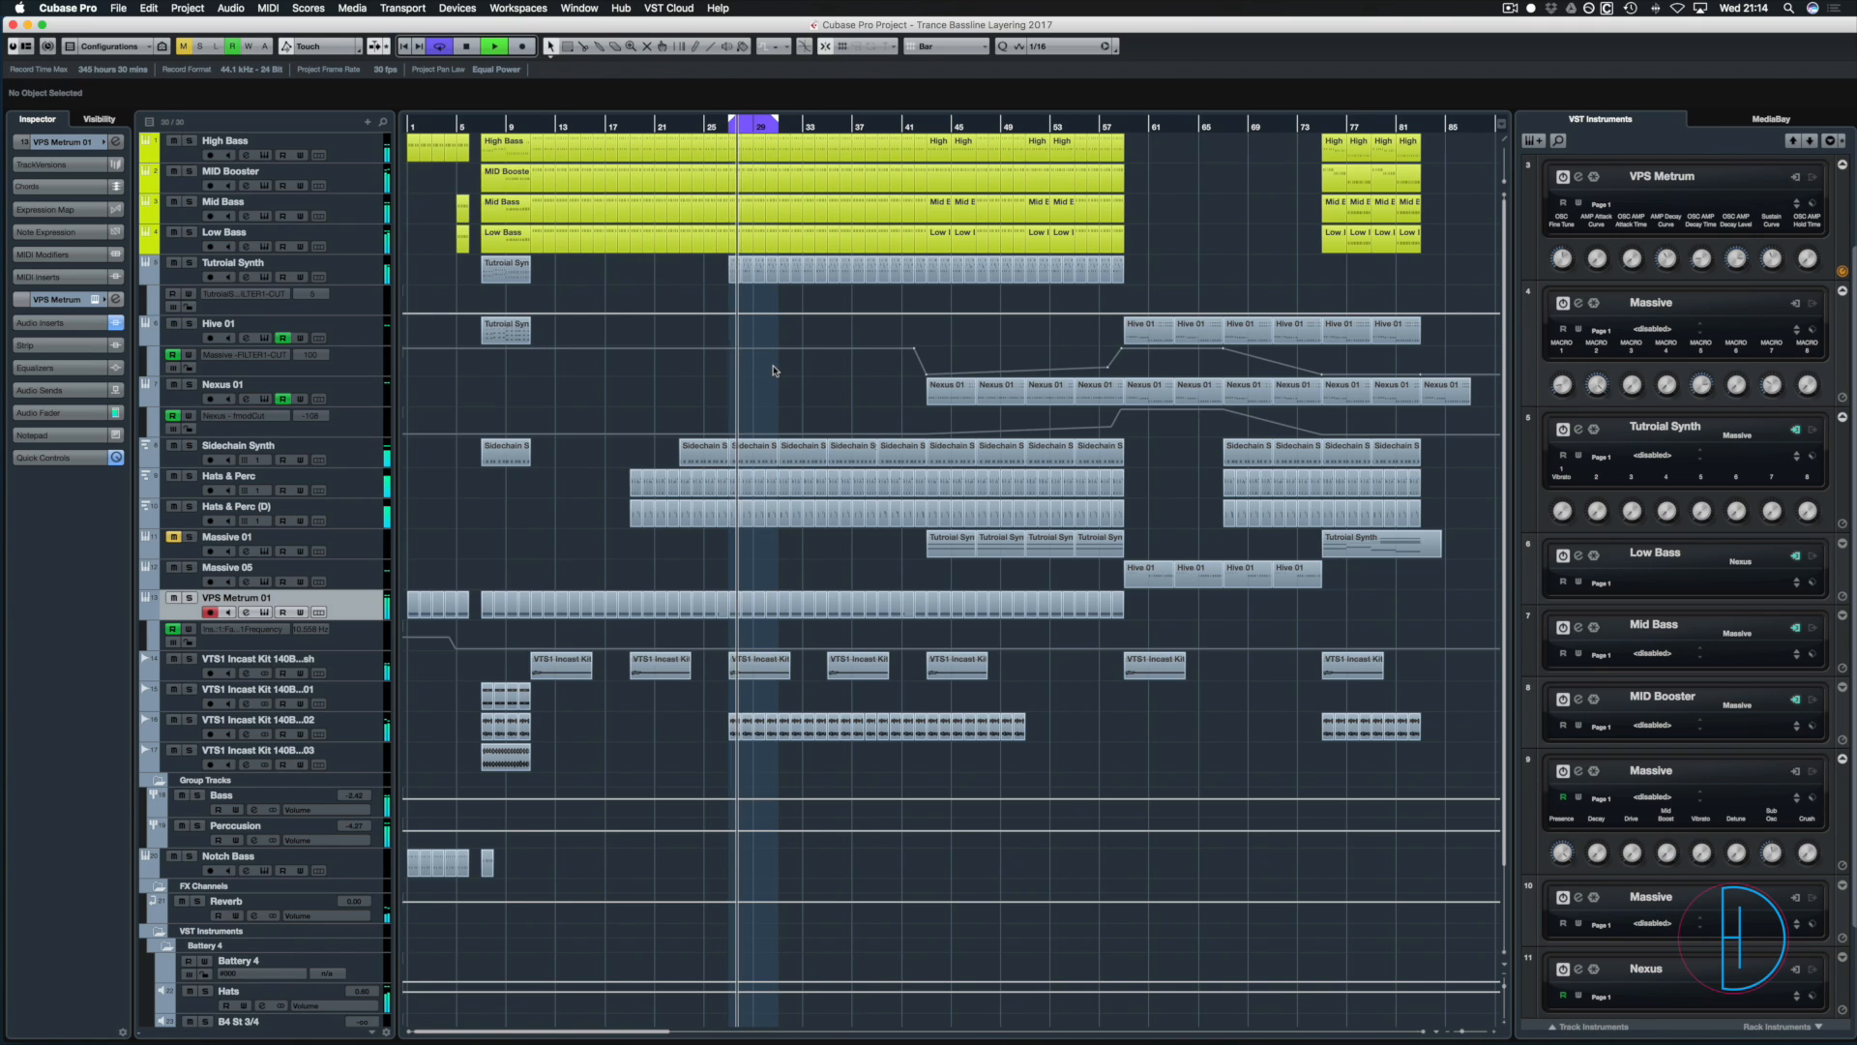
pyautogui.press('space')
# - Play the arrangement from the start of the Nexus 01 part and listen to the build-up with all layers
pyautogui.click(1002, 392)
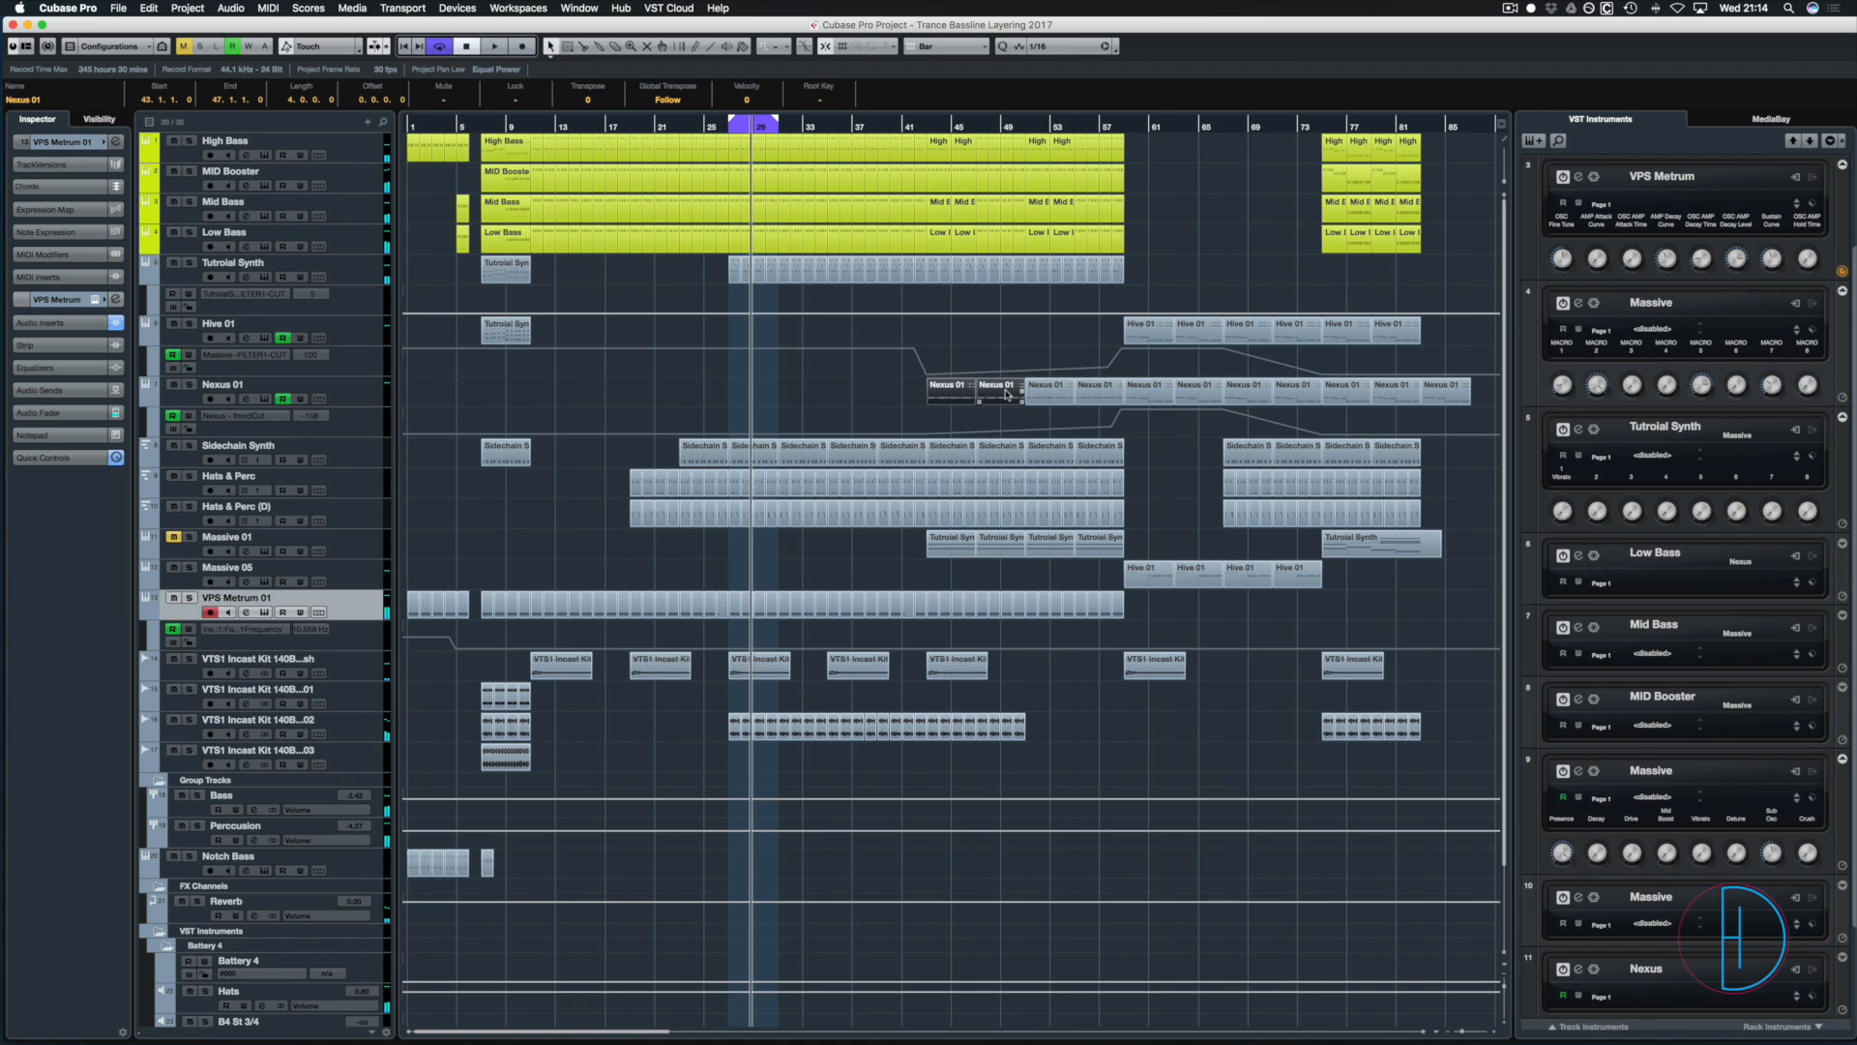
pyautogui.press('p')
pyautogui.press('space')
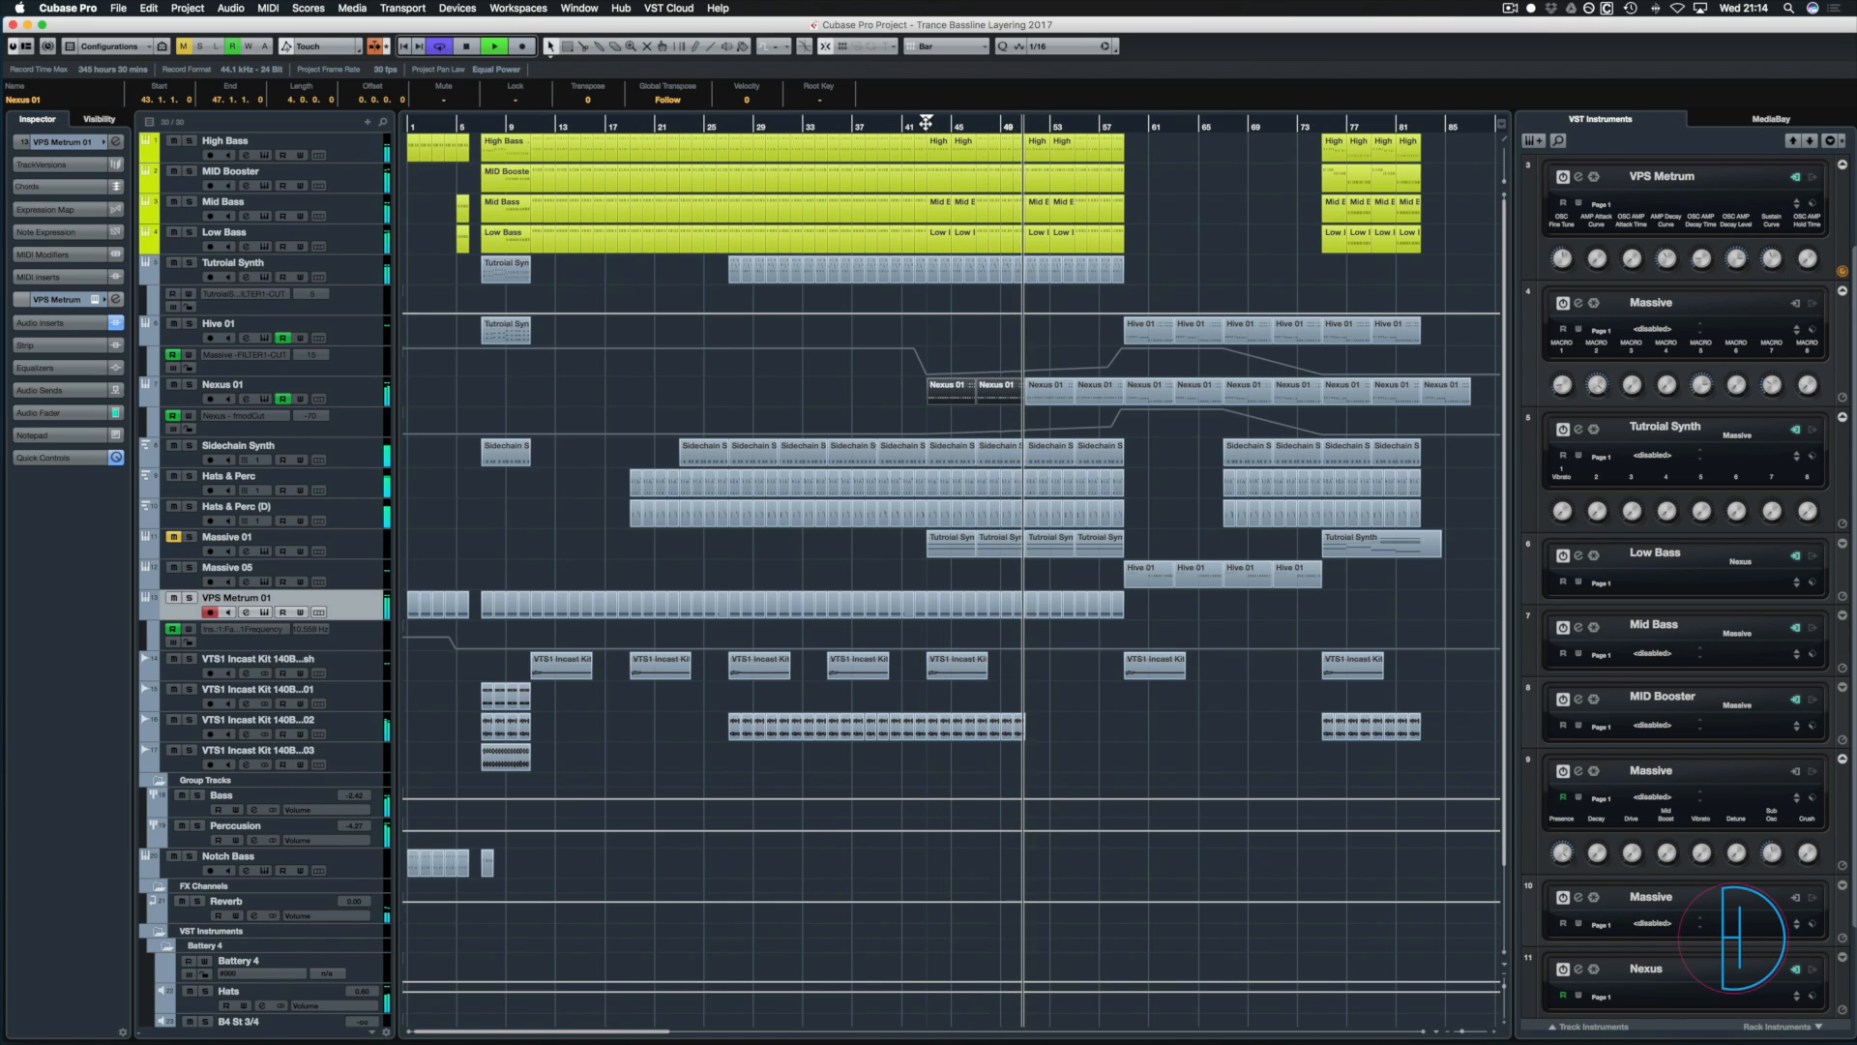
pyautogui.press('space')
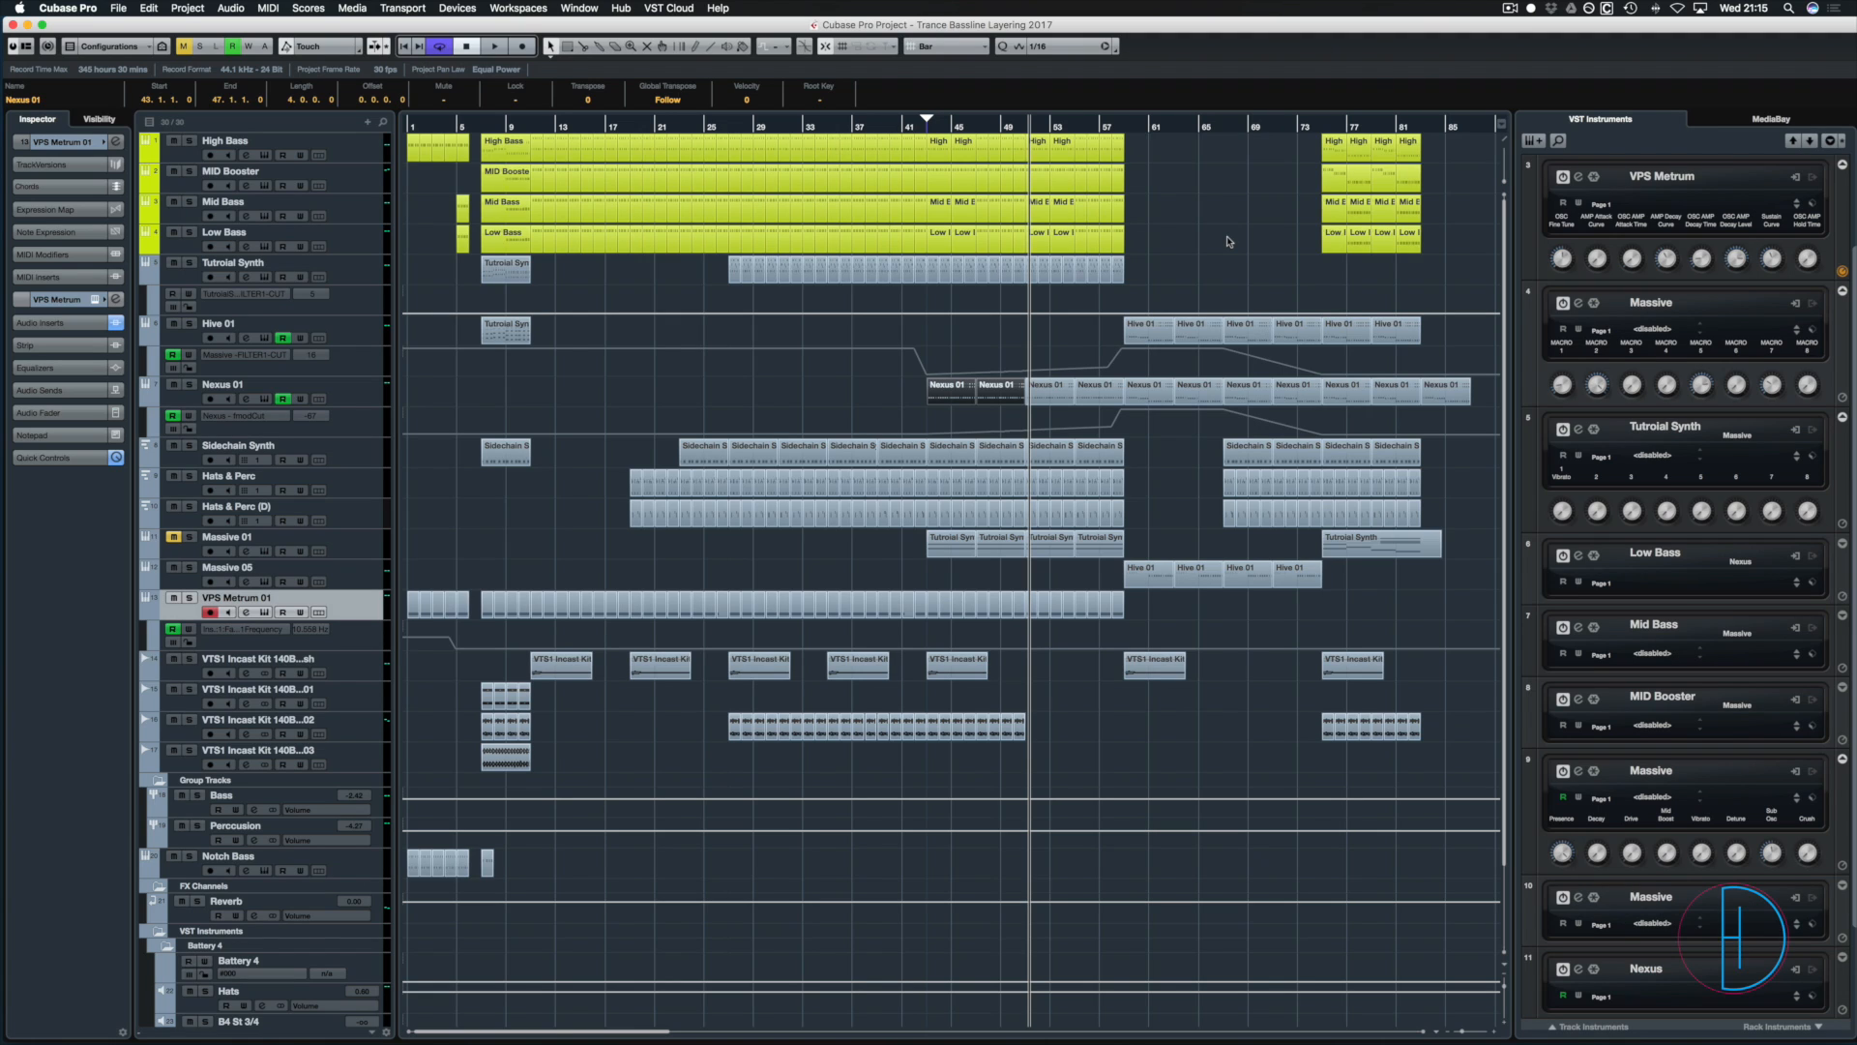
# - Move the playback position to the breakdown's start, and on to where the Sidechain Synth and Hats & Perc parts re-enter
pyautogui.click(1209, 235)
pyautogui.click(1122, 127)
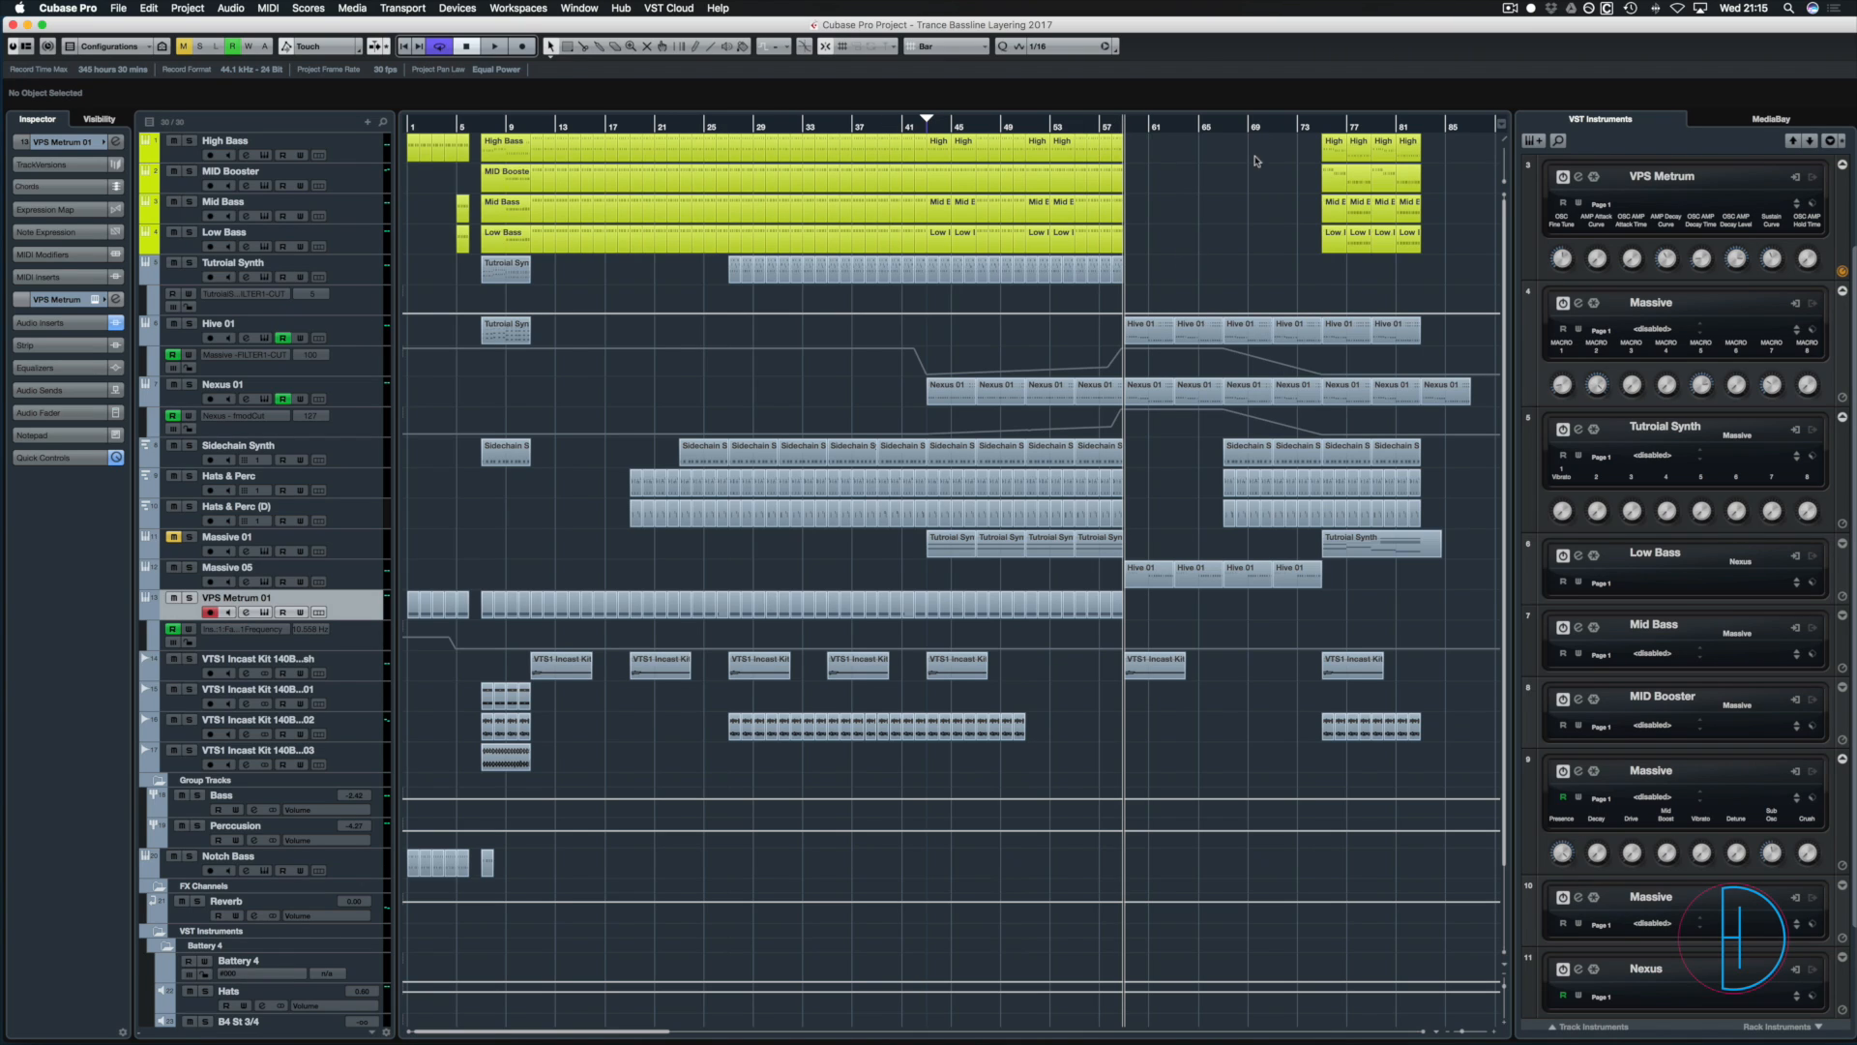
pyautogui.click(1223, 127)
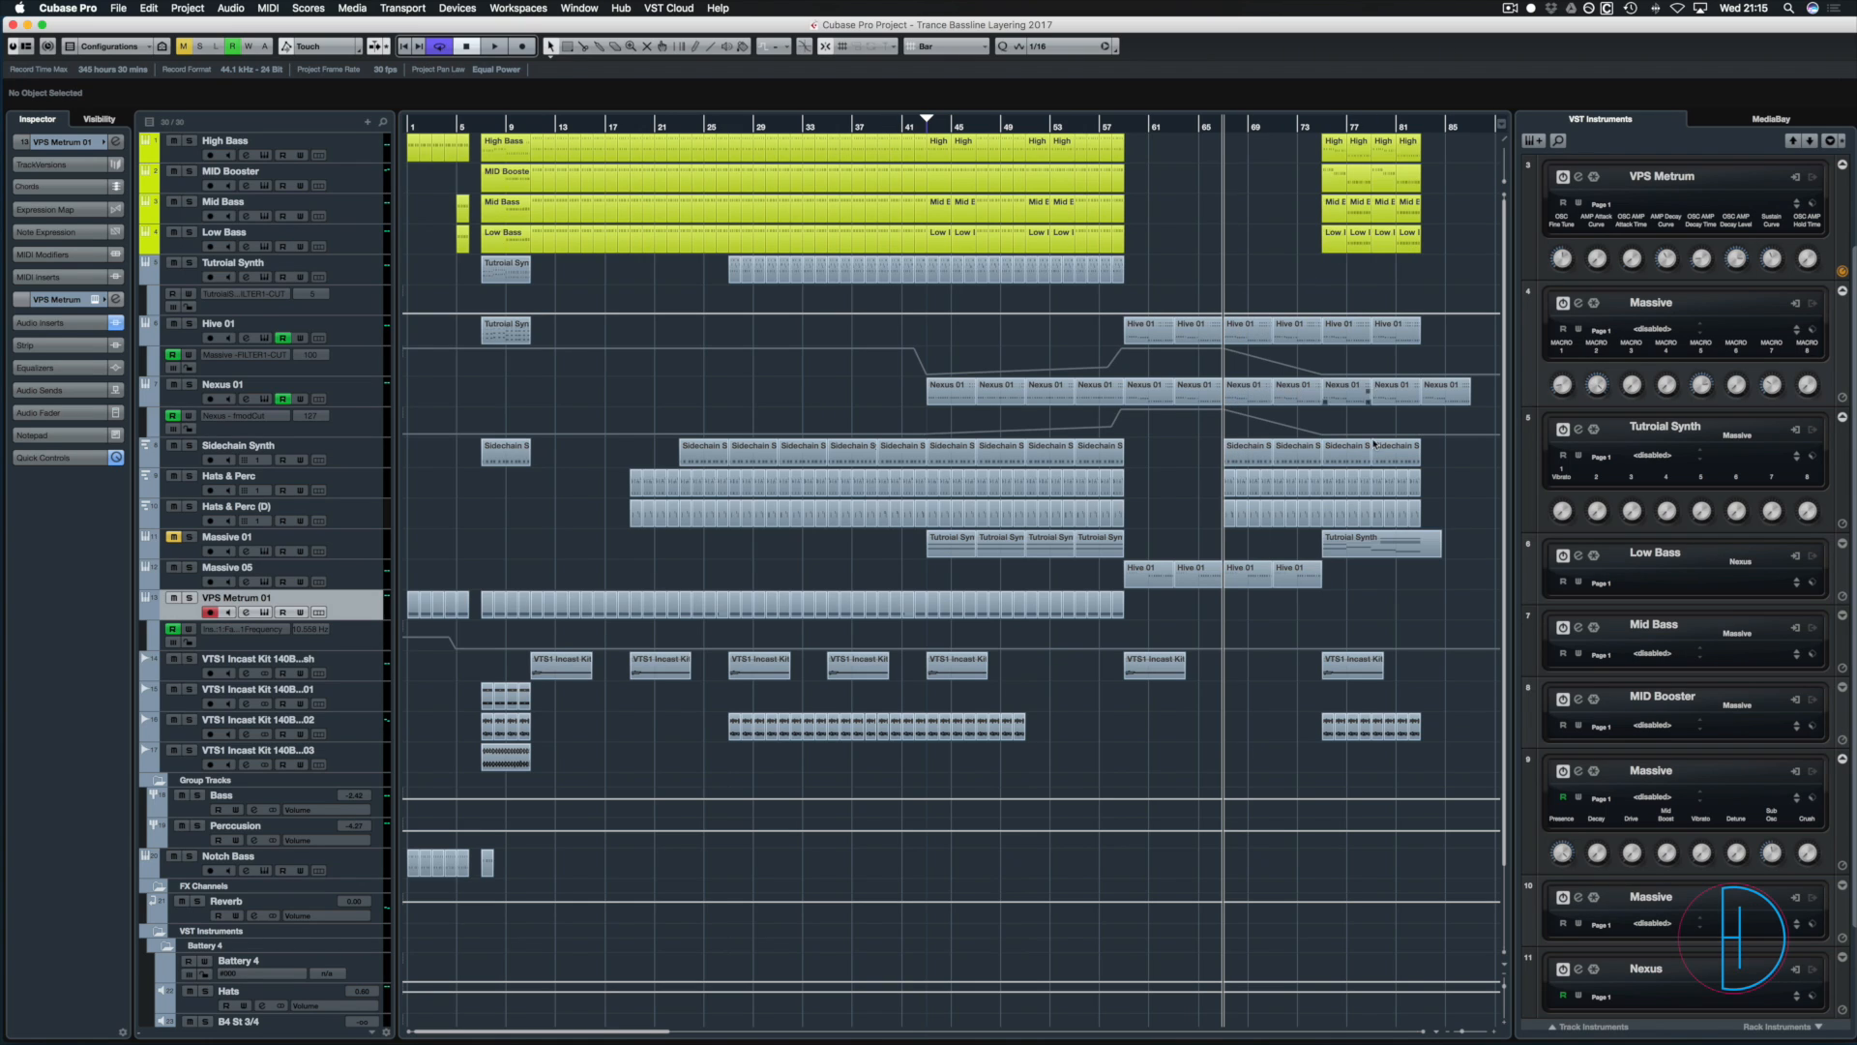
# - Point out the MID Booster, Mid Bass and Low Bass events in the last section, deselect them, and play from the percussion's re-entry
pyautogui.moveTo(1312, 267); pyautogui.dragTo(1435, 147)
pyautogui.click(1445, 154)
pyautogui.hscroll(1, 1403, 267)
pyautogui.moveTo(1414, 270)
pyautogui.mouseDown()
pyautogui.moveTo(1330, 165)
pyautogui.moveTo(1413, 271)
pyautogui.mouseUp()
pyautogui.click(1331, 159)
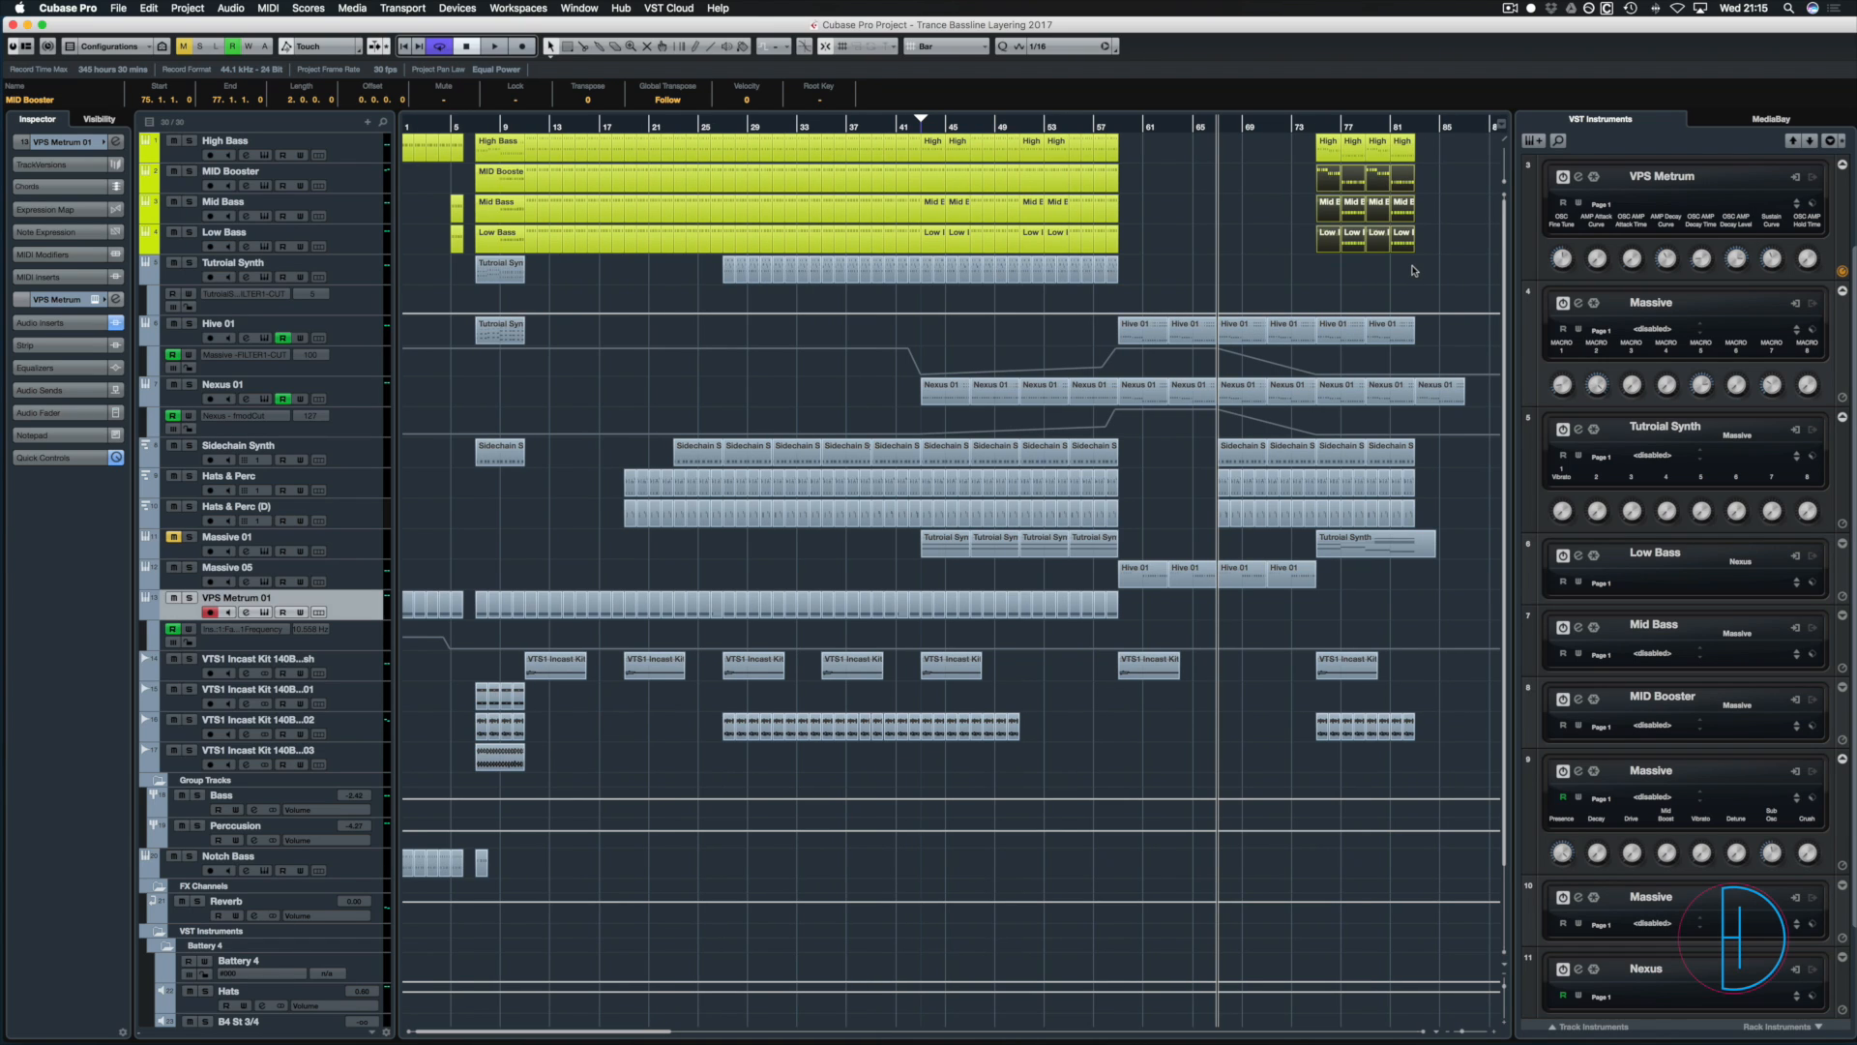
pyautogui.click(1303, 278)
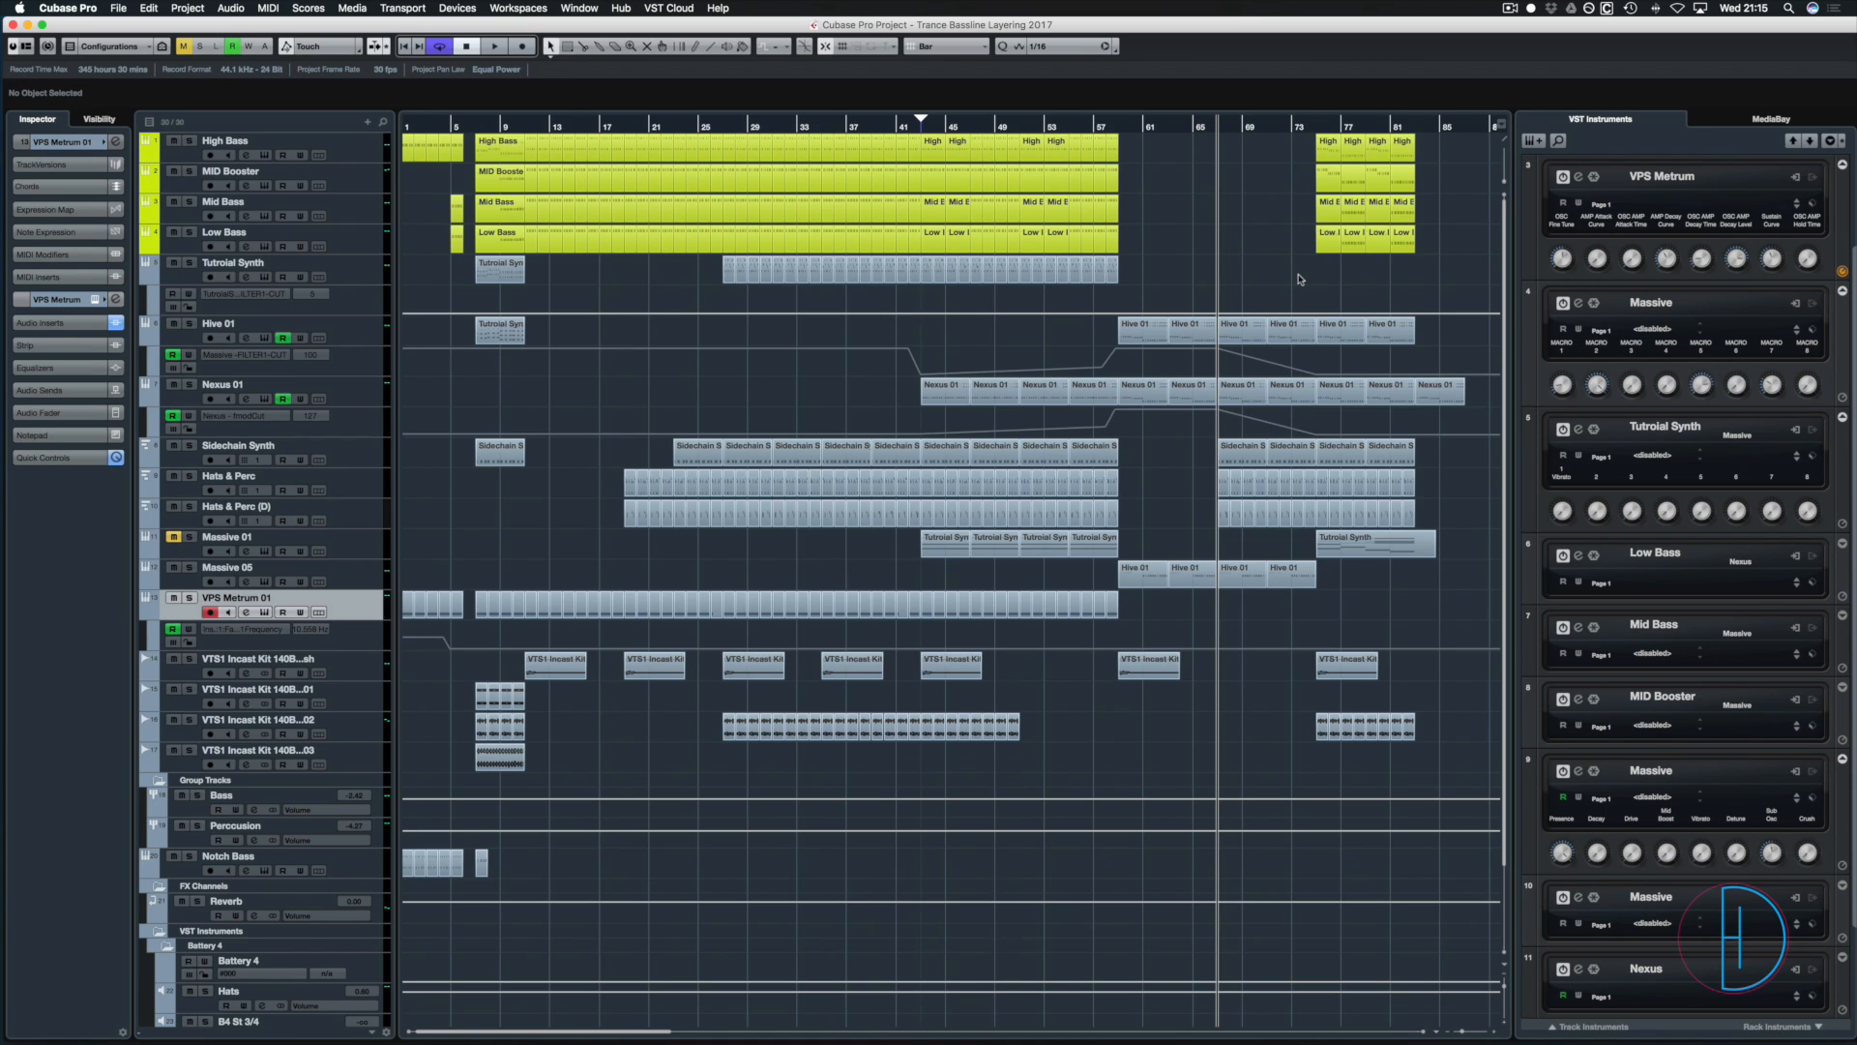
pyautogui.press('space')
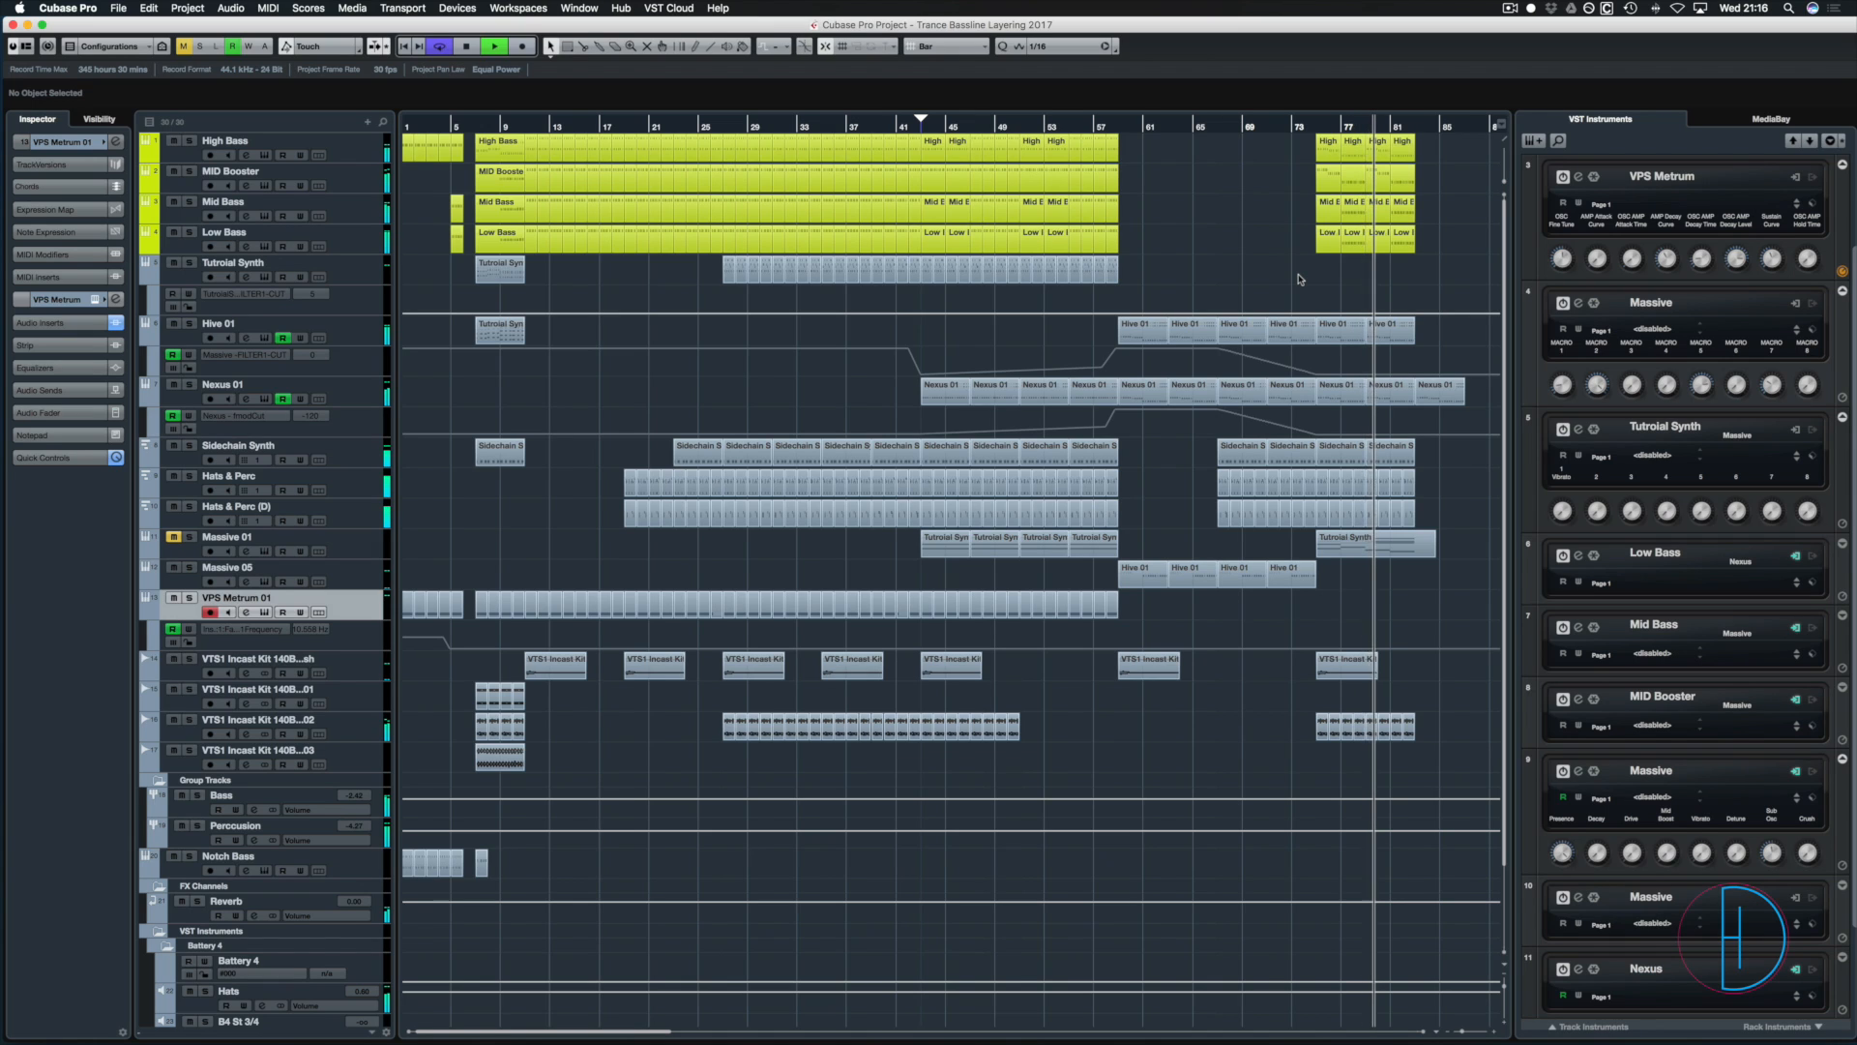
pyautogui.press('space')
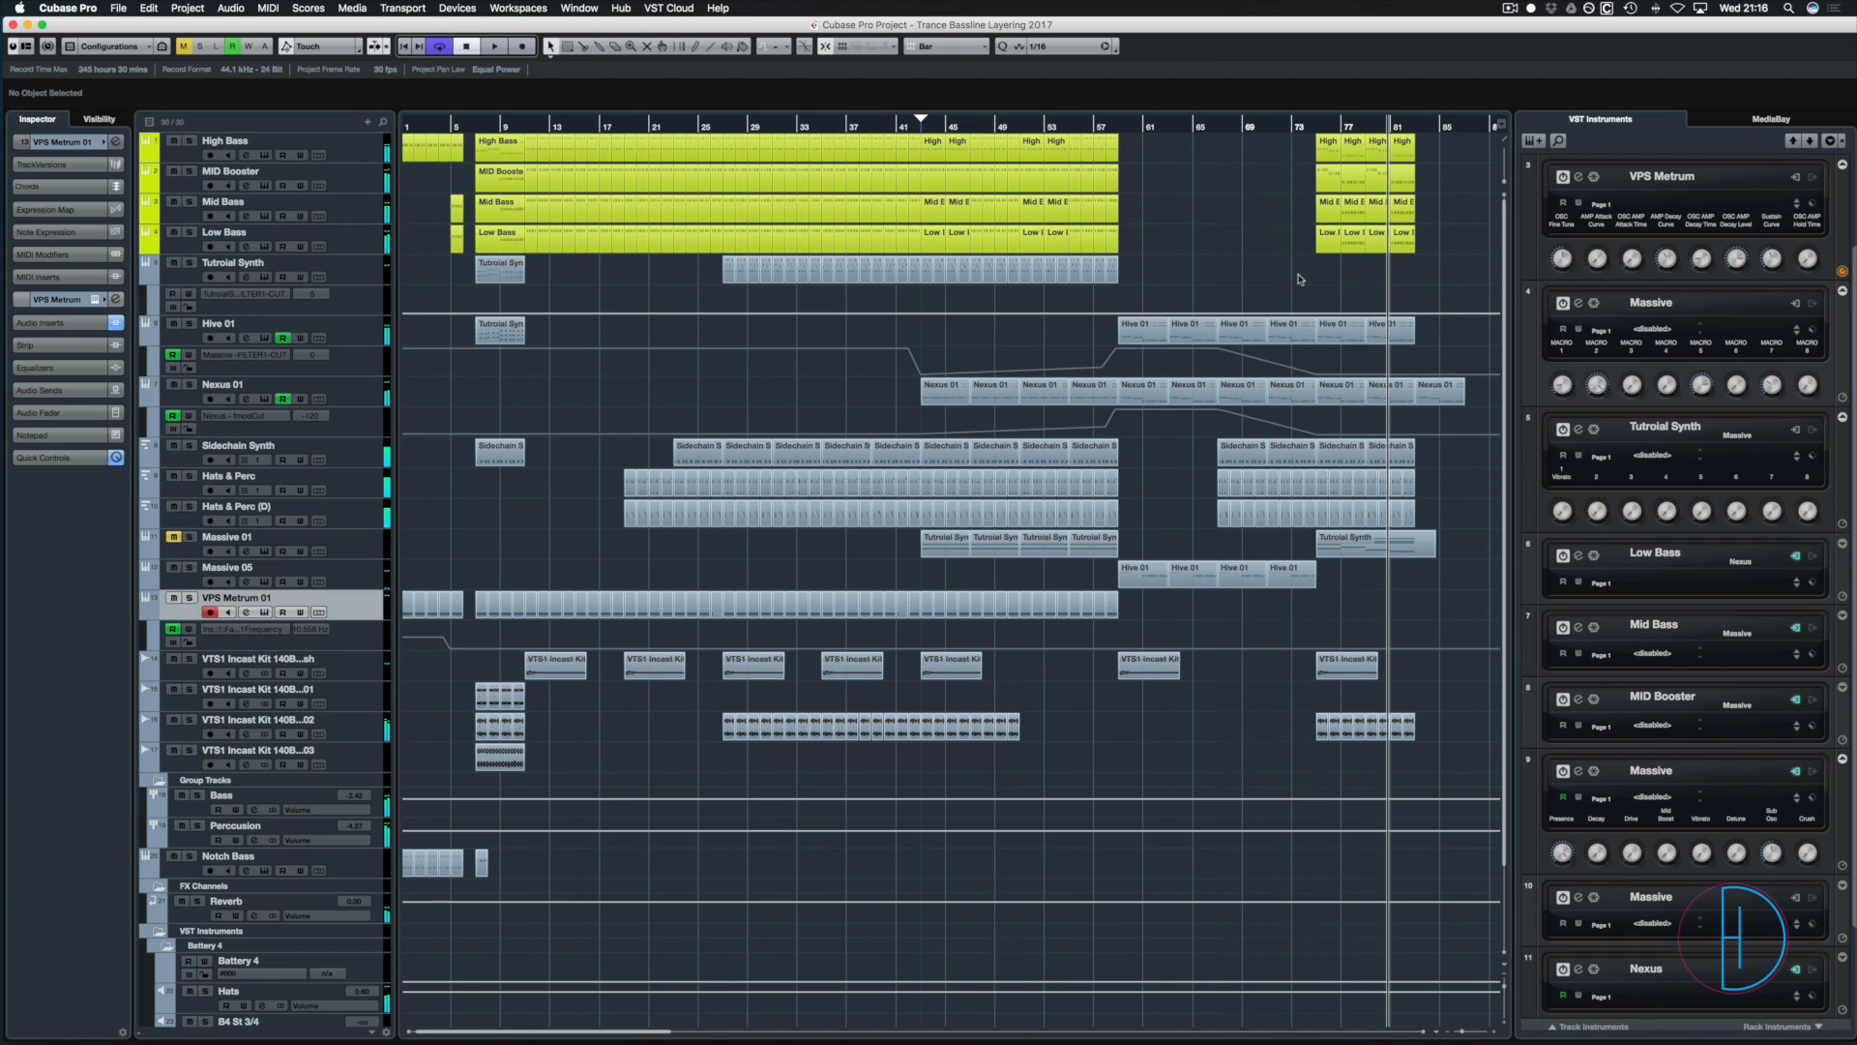